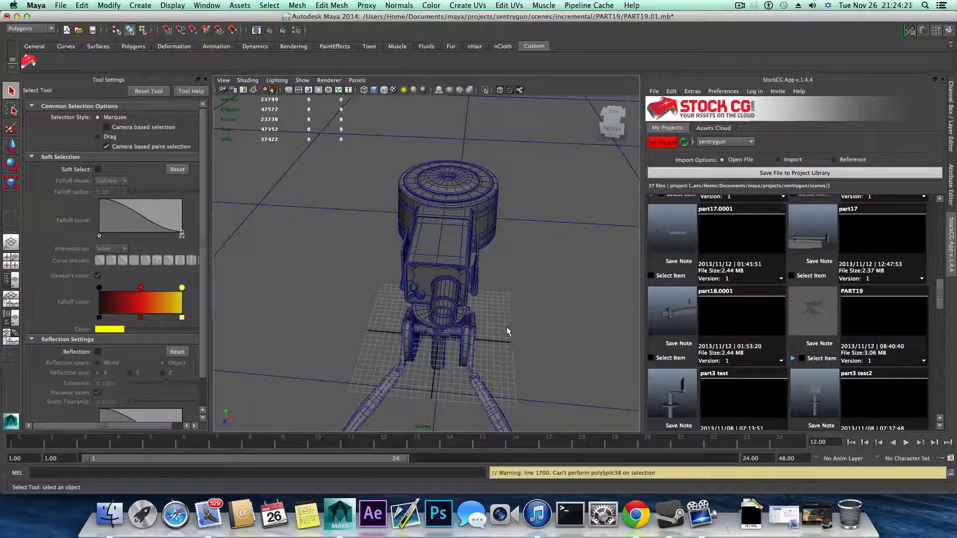
# Step: Examine the sentry gun model and the red and blue sentry gun reference screenshots in Steam, and return to Maya
pyautogui.keyDown('alt'); pyautogui.moveTo(502, 330); pyautogui.dragTo(459, 308); pyautogui.keyUp('alt')
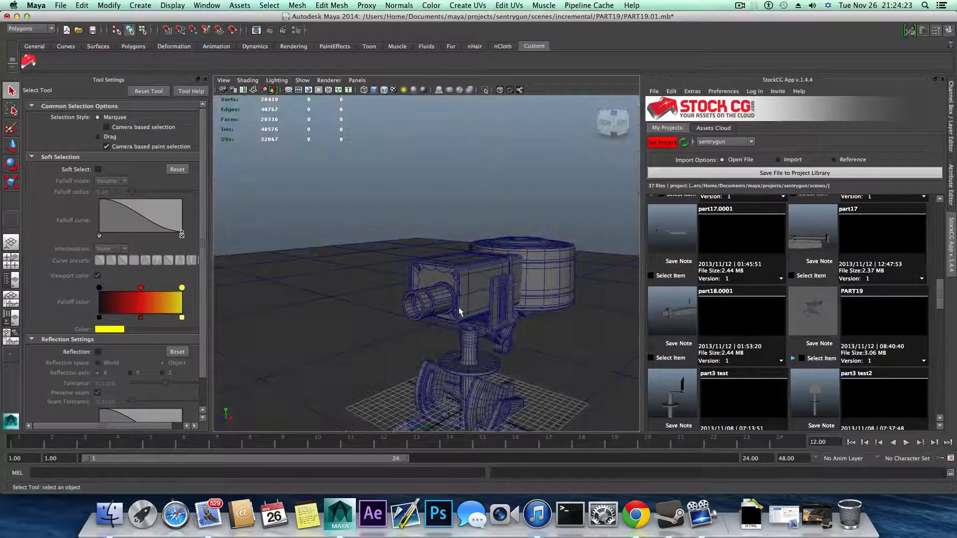
pyautogui.keyDown('alt'); pyautogui.moveTo(480, 352); pyautogui.dragTo(431, 241, button='middle'); pyautogui.keyUp('alt')
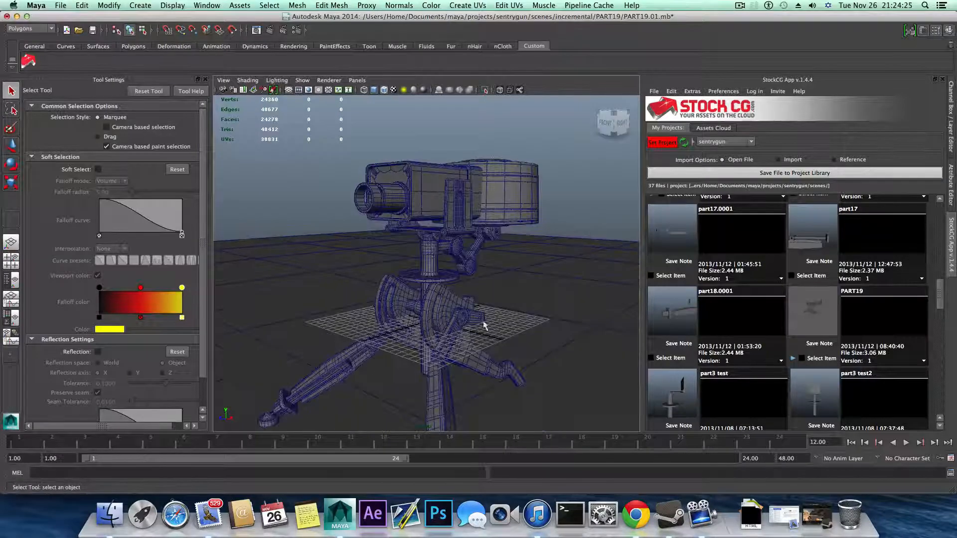
pyautogui.click(814, 517)
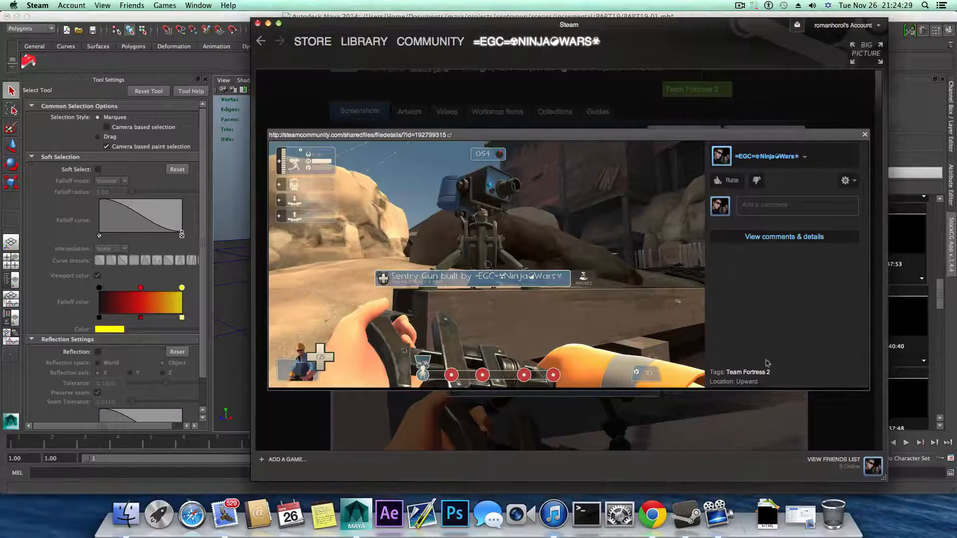
pyautogui.click(17, 16)
pyautogui.moveTo(314, 28); pyautogui.dragTo(314, 38)
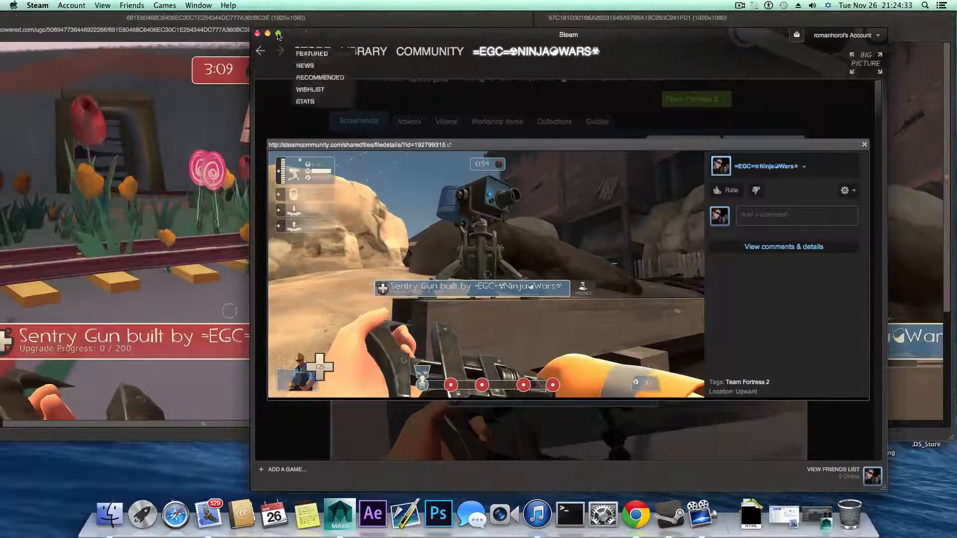
pyautogui.click(268, 34)
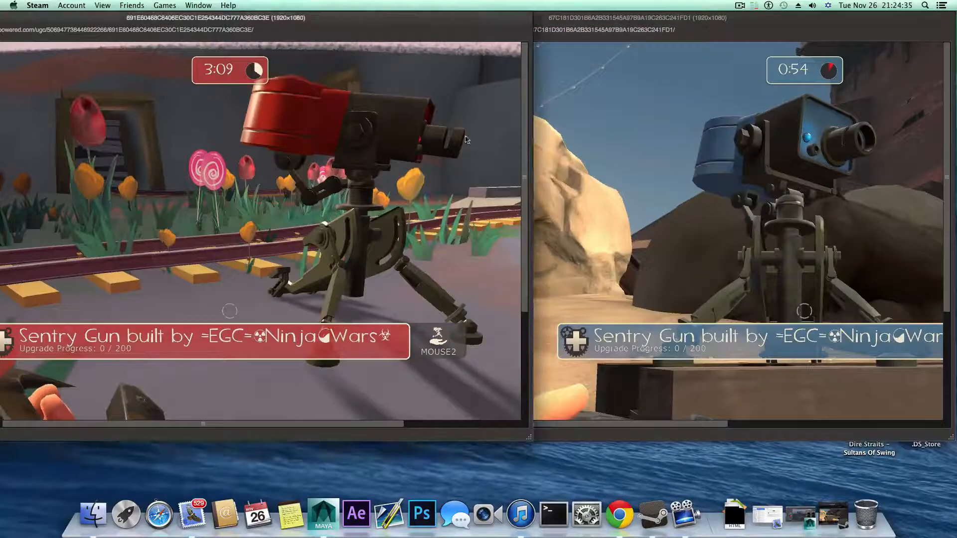
pyautogui.moveTo(402, 23); pyautogui.dragTo(376, 22)
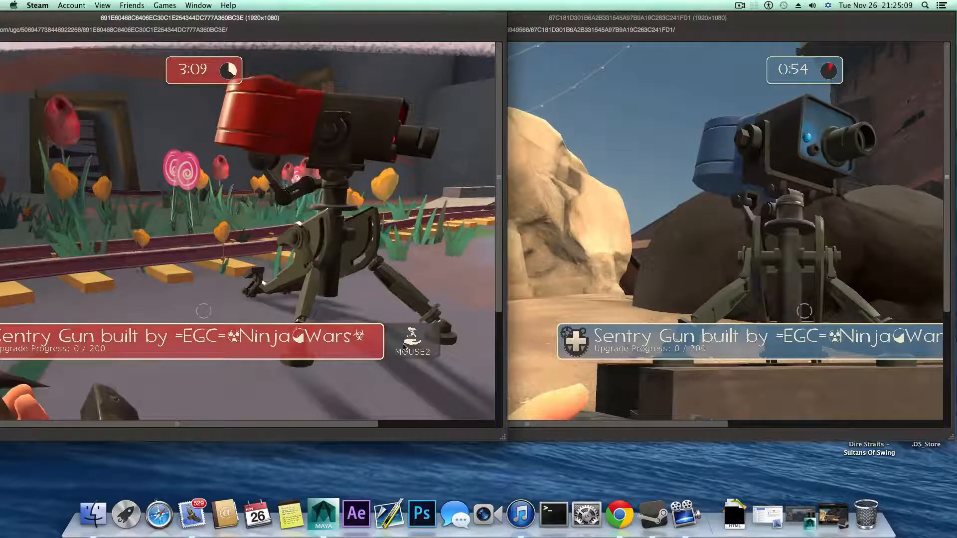
pyautogui.click(811, 518)
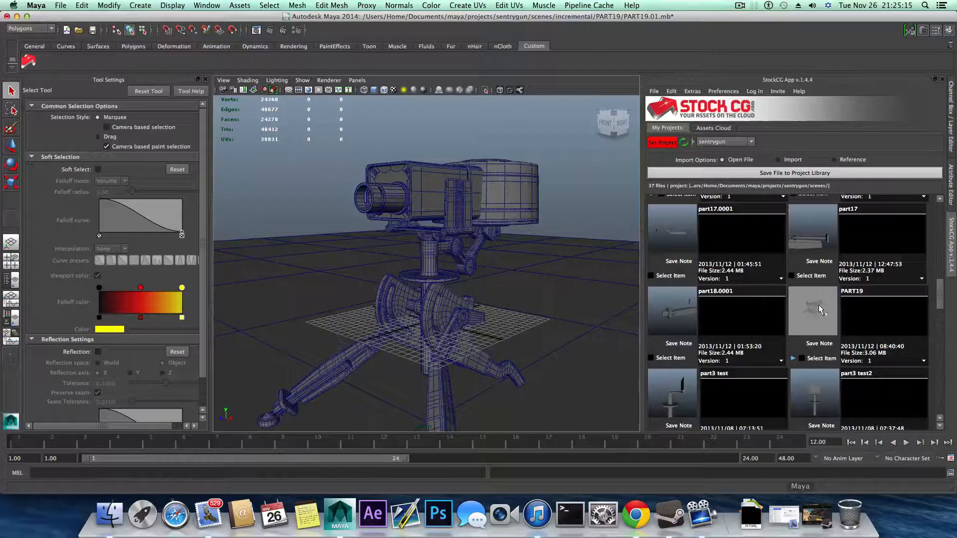
# Step: Close the StockCG App panel and inspect the tripod's side plates and leg pivots
pyautogui.click(941, 80)
pyautogui.moveTo(516, 264)
pyautogui.keyDown('alt'); pyautogui.mouseDown()
pyautogui.moveTo(529, 275)
pyautogui.moveTo(609, 271)
pyautogui.moveTo(520, 278)
pyautogui.mouseUp(); pyautogui.keyUp('alt')
pyautogui.keyDown('alt'); pyautogui.moveTo(521, 278); pyautogui.dragTo(559, 330, button='right'); pyautogui.keyUp('alt')
pyautogui.keyDown('alt'); pyautogui.moveTo(553, 329); pyautogui.dragTo(541, 308); pyautogui.keyUp('alt')
pyautogui.keyDown('alt'); pyautogui.moveTo(488, 280); pyautogui.dragTo(495, 251); pyautogui.keyUp('alt')
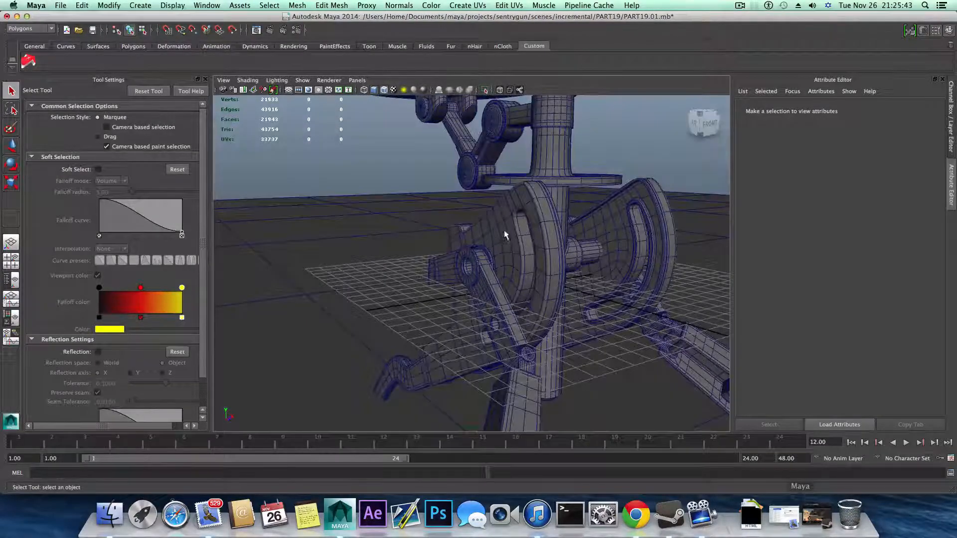
pyautogui.keyDown('alt'); pyautogui.moveTo(500, 279); pyautogui.dragTo(477, 322, button='right'); pyautogui.keyUp('alt')
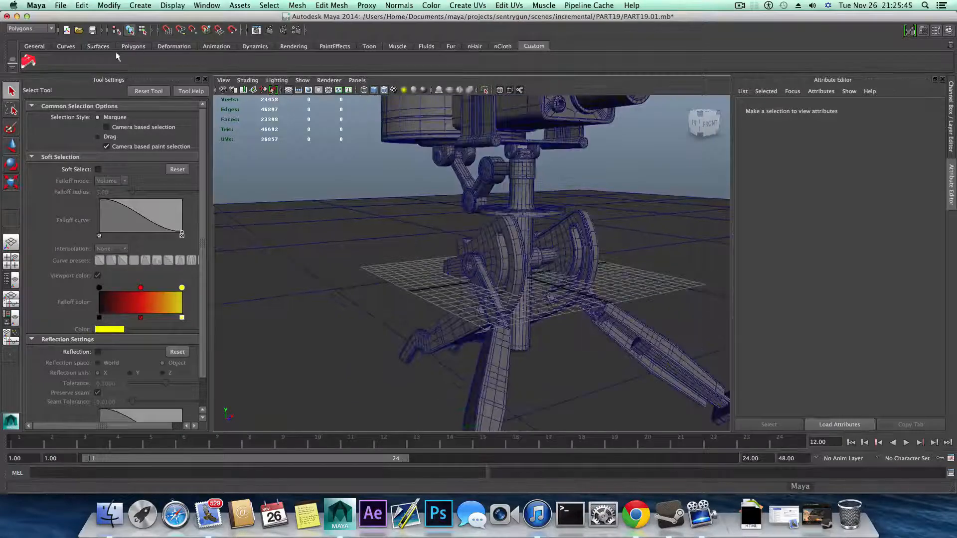
# Step: Create a polygon cylinder and move it out of the central column to beside the outer leg bracket
pyautogui.click(140, 45)
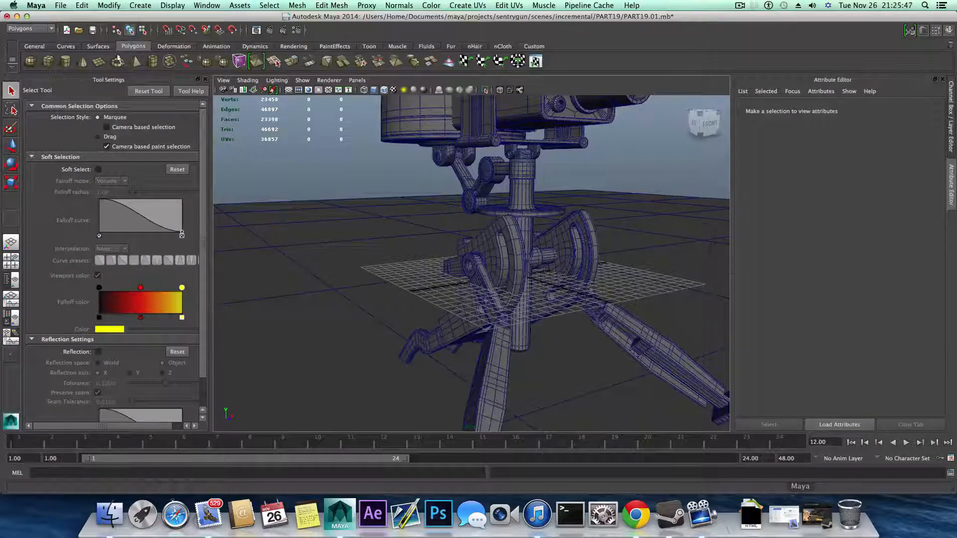
pyautogui.click(65, 60)
pyautogui.keyDown('alt'); pyautogui.moveTo(558, 302); pyautogui.dragTo(511, 306); pyautogui.keyUp('alt')
pyautogui.press('w')
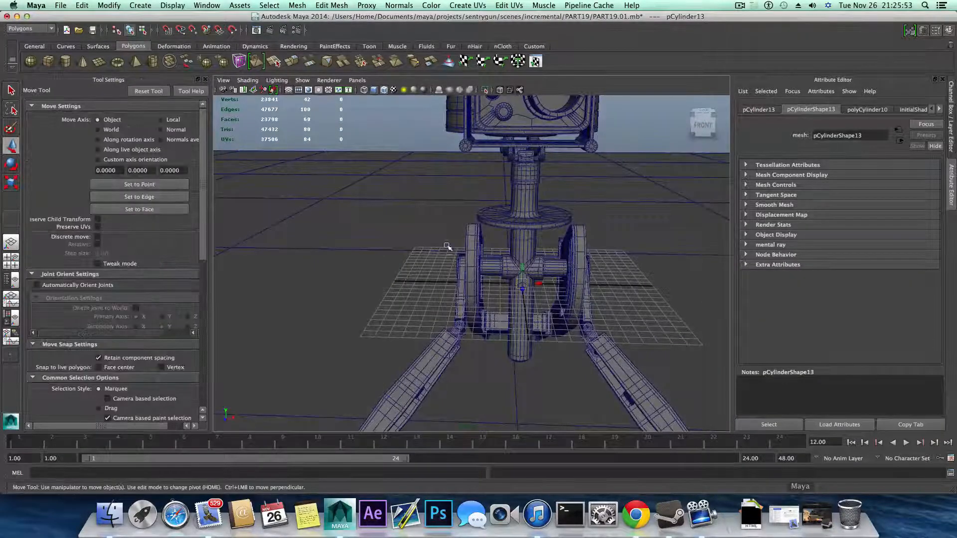
pyautogui.moveTo(541, 285)
pyautogui.mouseDown()
pyautogui.moveTo(442, 288)
pyautogui.moveTo(531, 289)
pyautogui.mouseUp()
# Step: Rotate the cylinder onto its side with 15-degree snapping so its cap faces the leg bracket
pyautogui.keyDown('alt'); pyautogui.moveTo(530, 291); pyautogui.dragTo(686, 338, button='right'); pyautogui.keyUp('alt')
pyautogui.keyDown('alt'); pyautogui.moveTo(568, 320); pyautogui.dragTo(488, 319, button='right'); pyautogui.keyUp('alt')
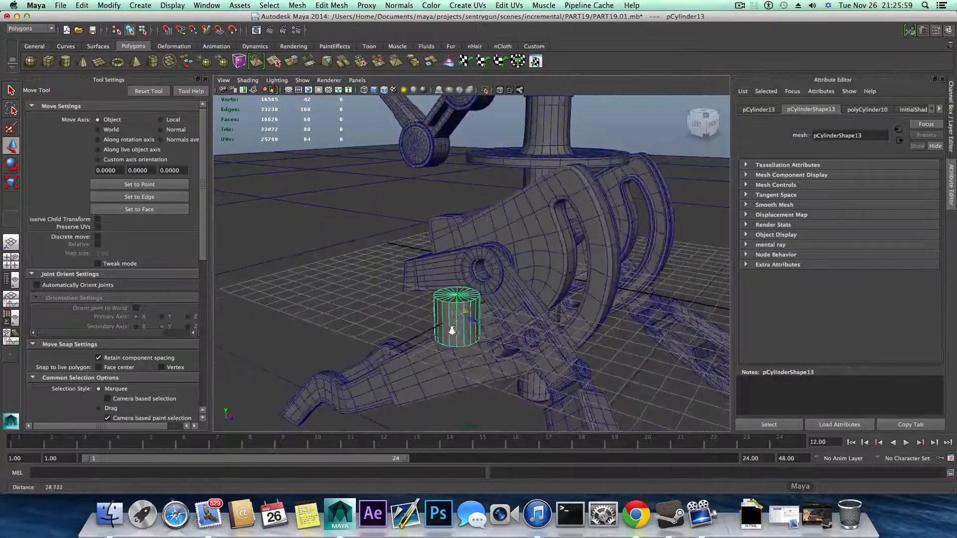
pyautogui.keyDown('alt'); pyautogui.moveTo(488, 319); pyautogui.dragTo(434, 328); pyautogui.keyUp('alt')
pyautogui.press('e')
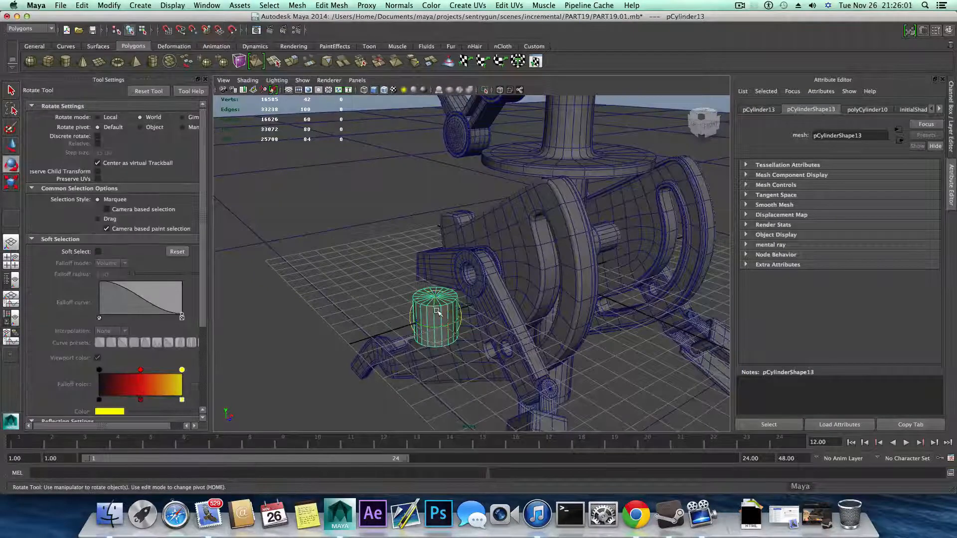
pyautogui.press('j')
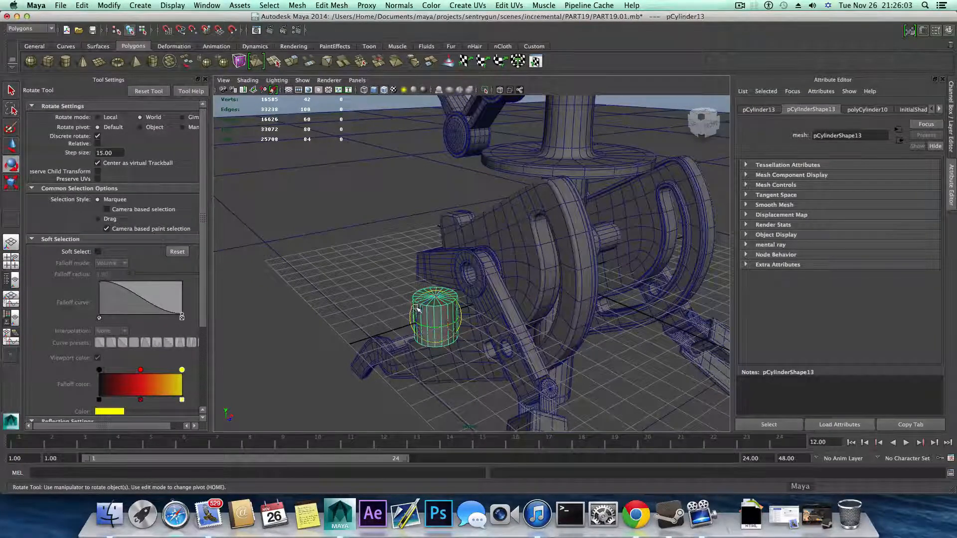
pyautogui.moveTo(416, 311); pyautogui.dragTo(399, 345)
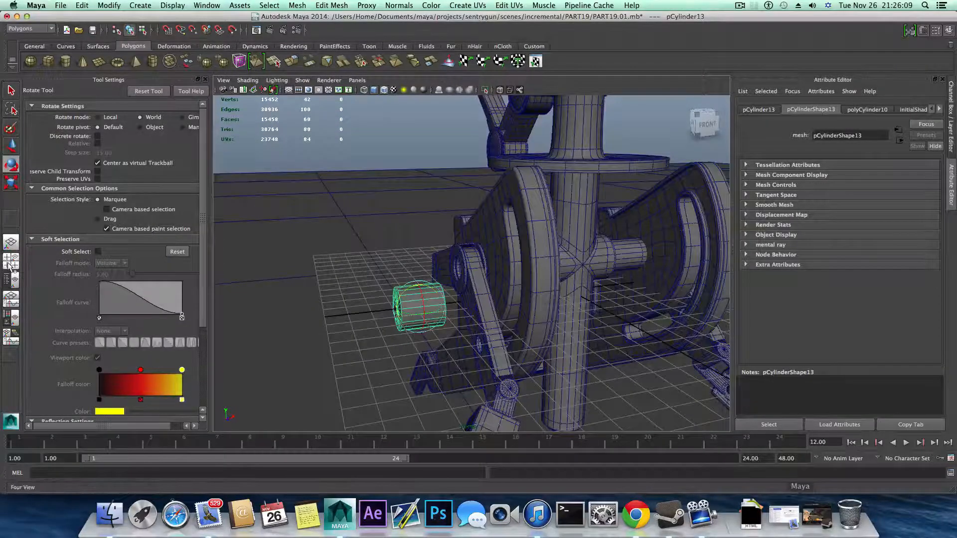
# Step: Align the cylinder with the leg bracket's round pivot in the side view, moving it up and adjusting its depth
pyautogui.press('space')
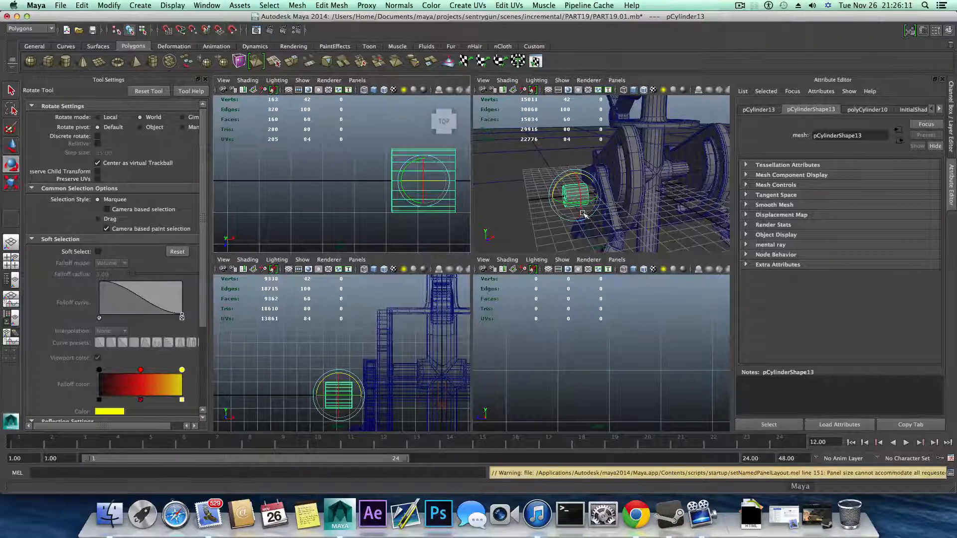
pyautogui.press('space')
pyautogui.press('space')
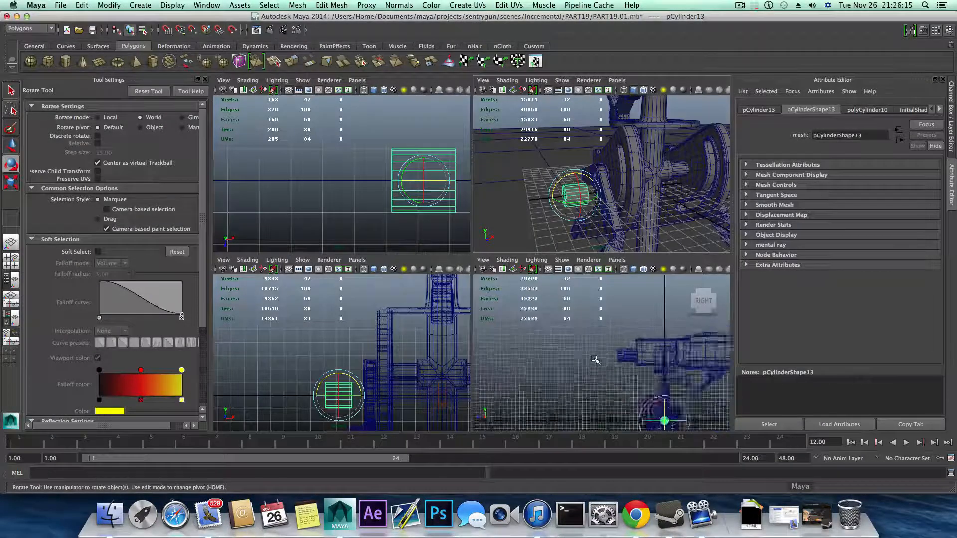
pyautogui.press('space')
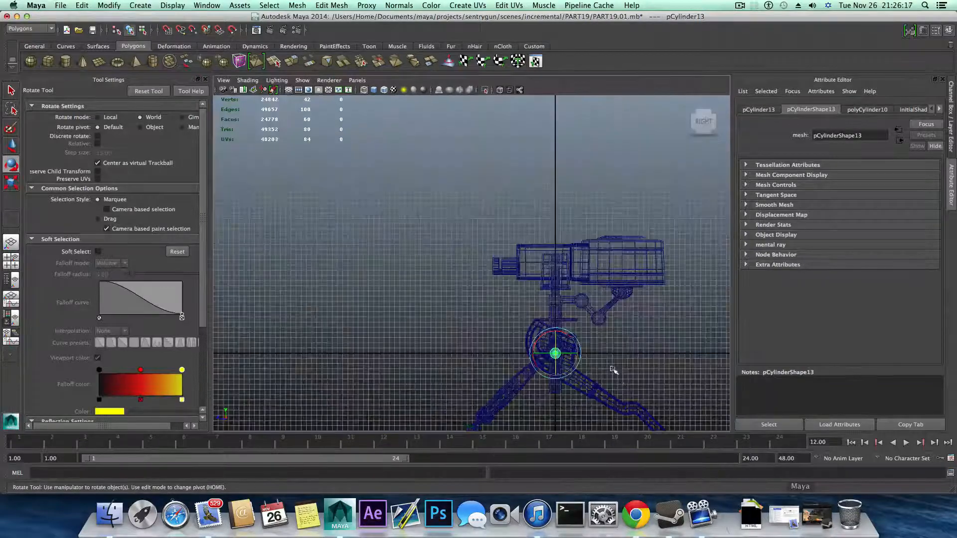
pyautogui.scroll(5, 553, 366)
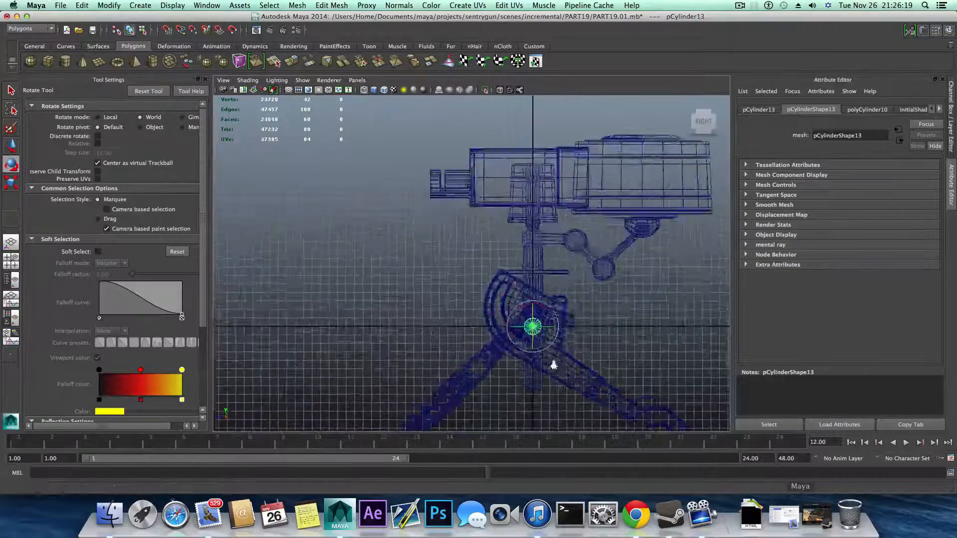
pyautogui.scroll(10, 553, 366)
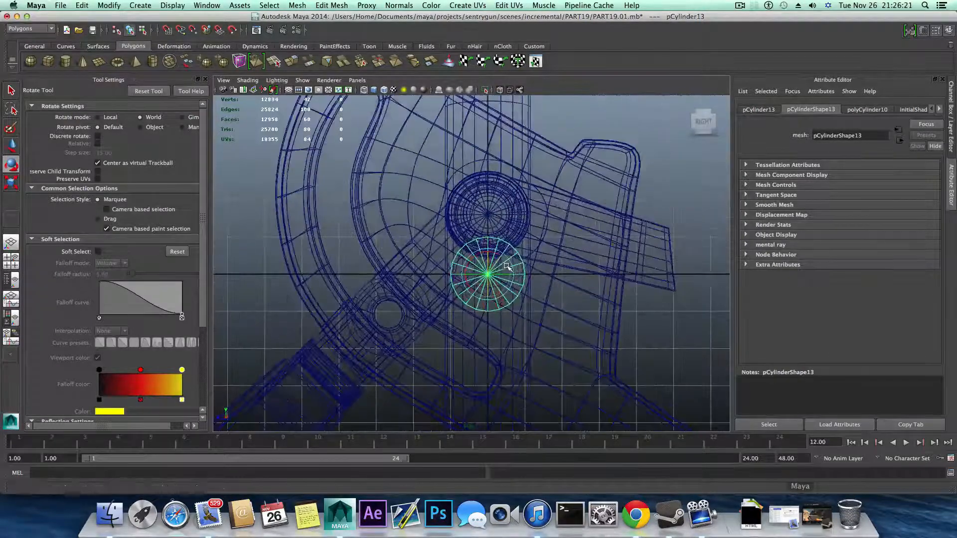
pyautogui.press('w')
pyautogui.moveTo(488, 256); pyautogui.dragTo(486, 198)
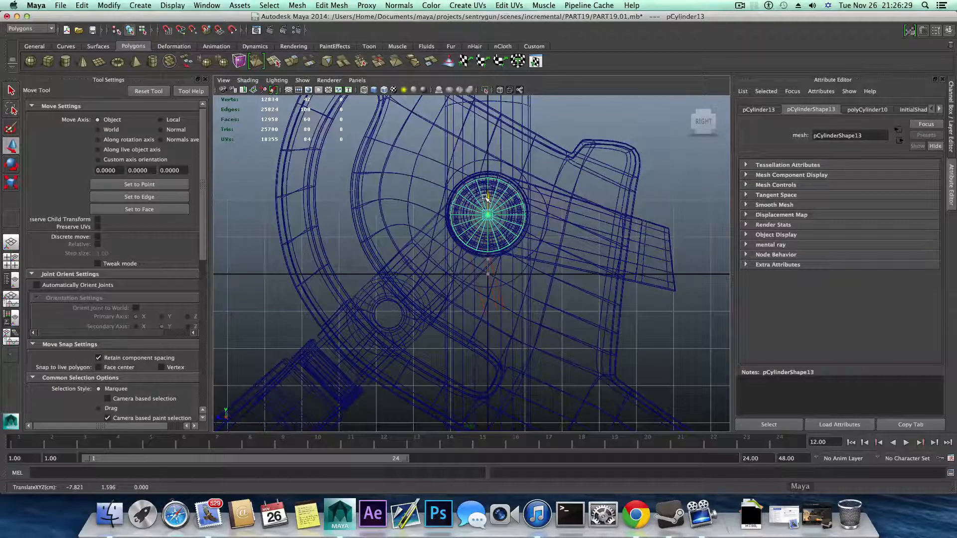
pyautogui.moveTo(485, 198); pyautogui.dragTo(484, 195)
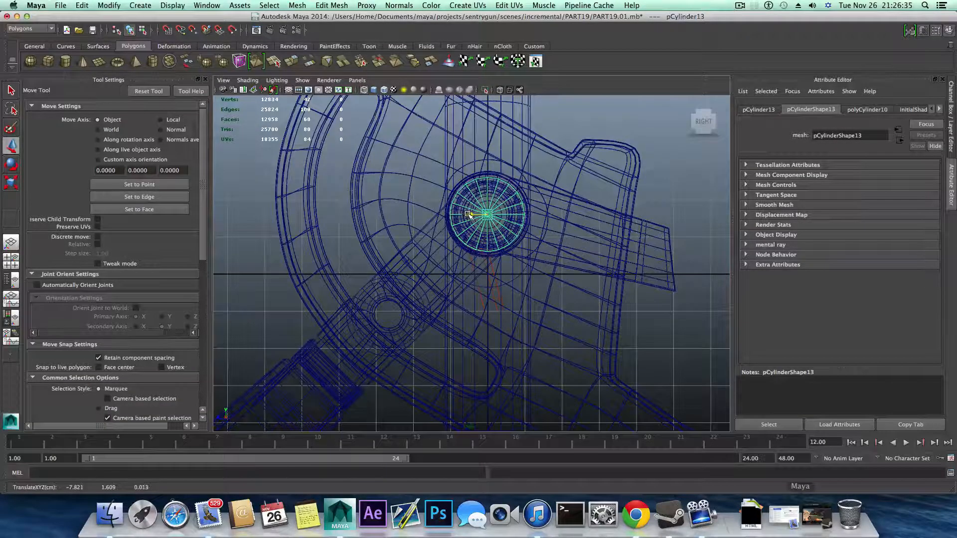
pyautogui.moveTo(469, 214); pyautogui.dragTo(469, 215)
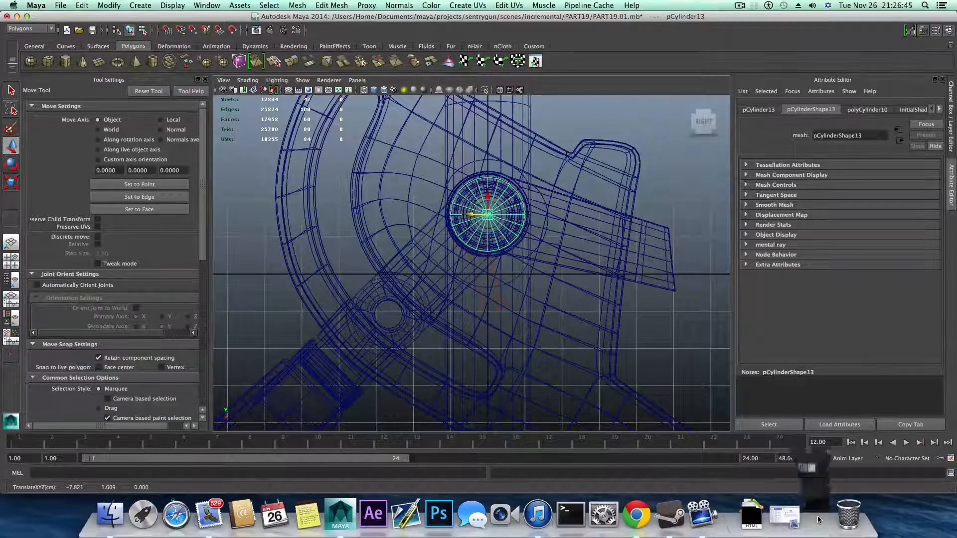
# Step: Switch to Steam to check the pivot detail in the sentry gun reference screenshots, and return to Maya
pyautogui.click(668, 515)
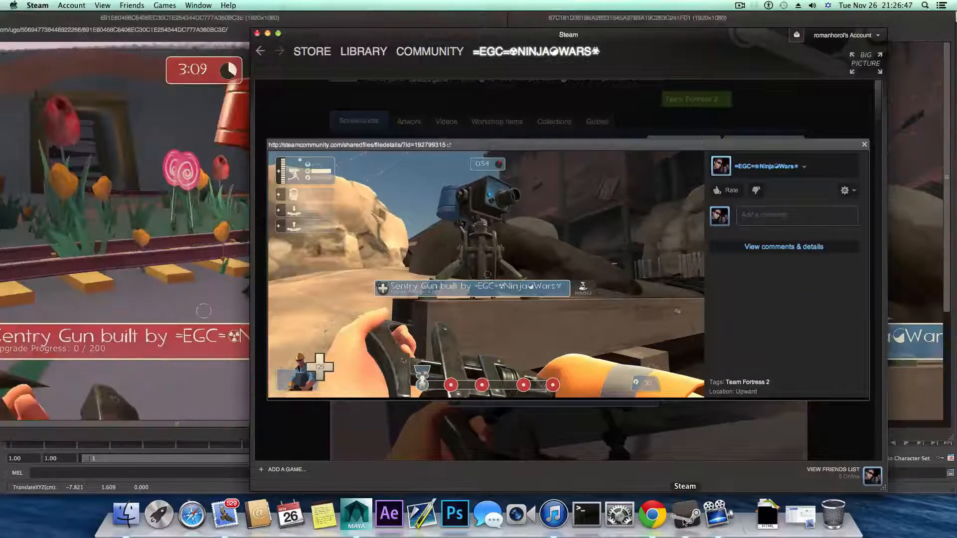
pyautogui.click(268, 34)
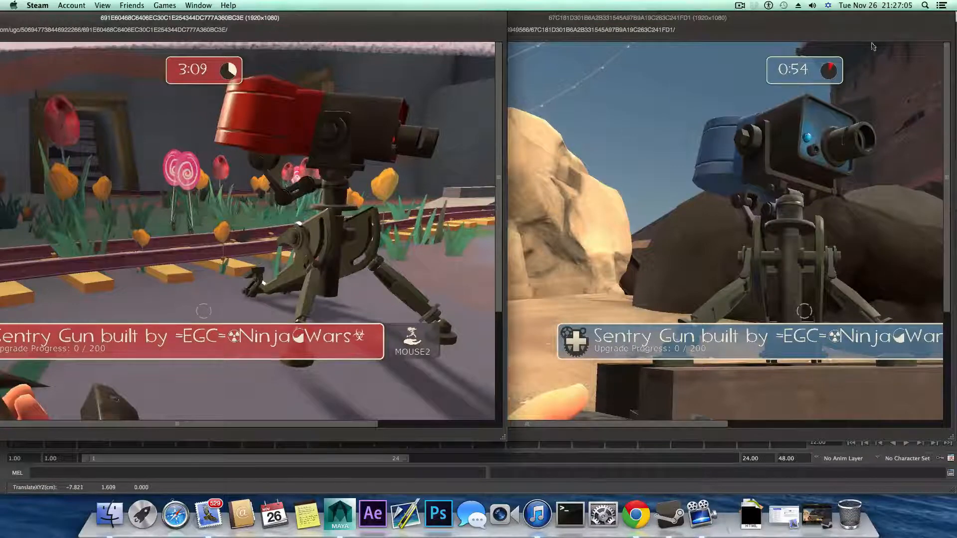
pyautogui.click(340, 513)
# Step: Flatten the cylinder along its axis into a thin disc and place it against the leg bracket's pivot
pyautogui.press('space')
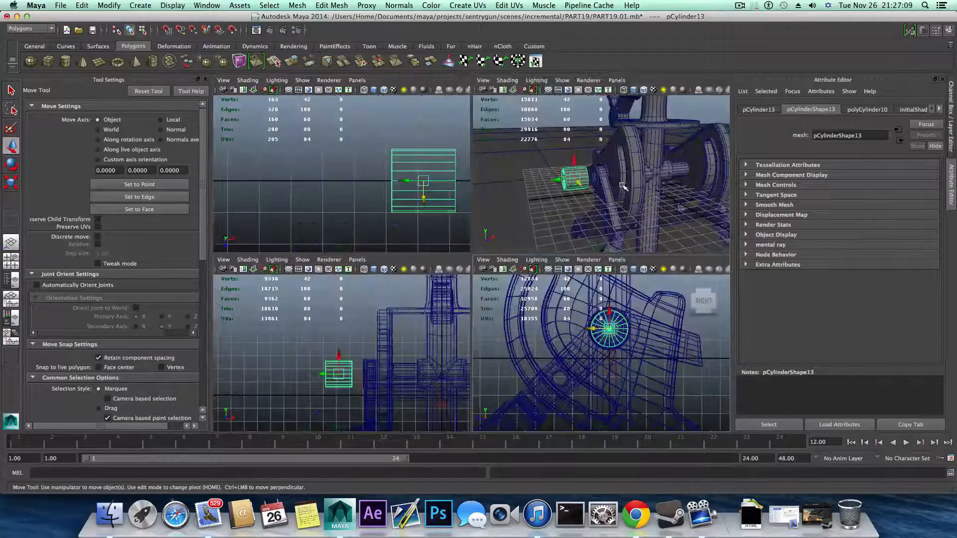
pyautogui.press('space')
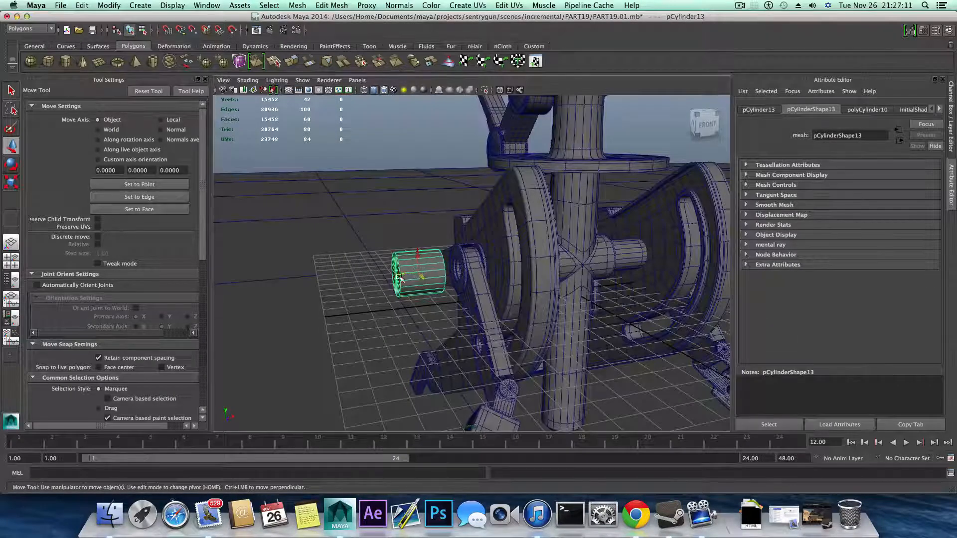
pyautogui.press('r')
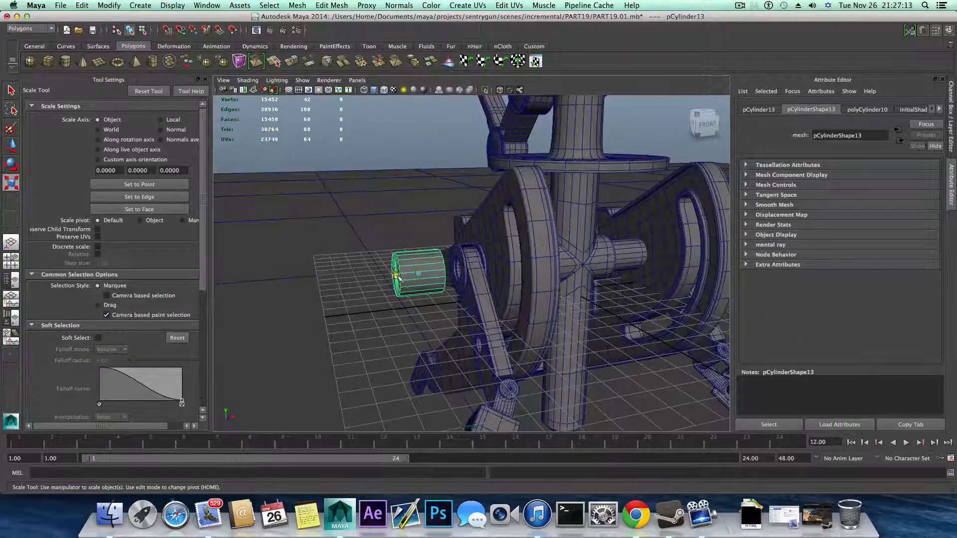
pyautogui.moveTo(396, 276); pyautogui.dragTo(566, 284)
pyautogui.press('w')
pyautogui.keyDown('alt'); pyautogui.moveTo(566, 284); pyautogui.dragTo(613, 291, button='right'); pyautogui.keyUp('alt')
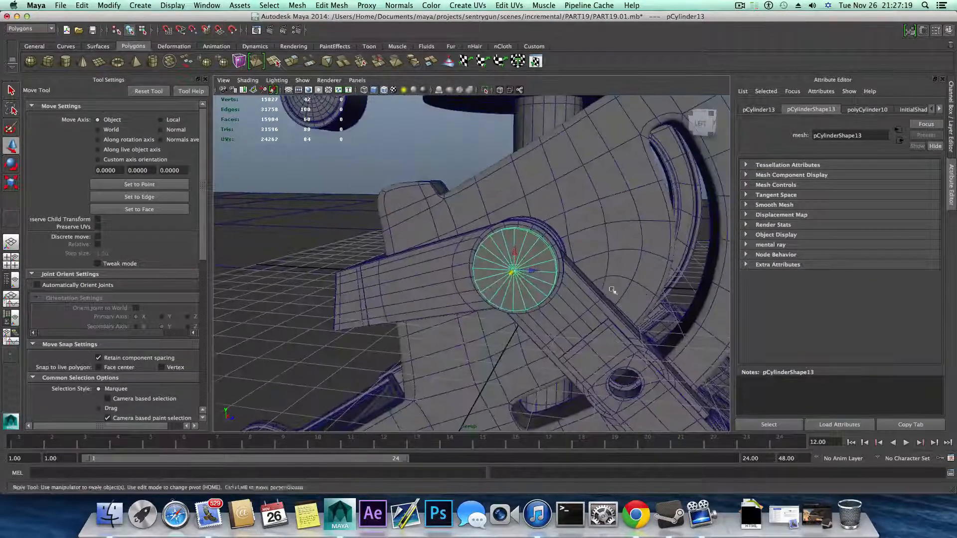
pyautogui.press('r')
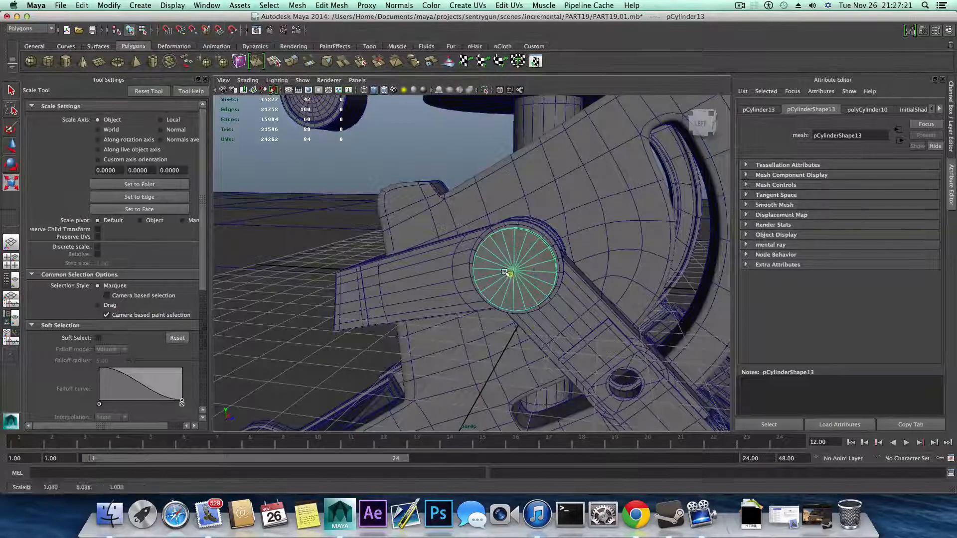
pyautogui.keyDown('alt'); pyautogui.moveTo(535, 285); pyautogui.dragTo(522, 265); pyautogui.keyUp('alt')
# Step: Fine-tune the disc's position so it sits centred over the leg bracket's round pivot end
pyautogui.press('w')
pyautogui.click(522, 242)
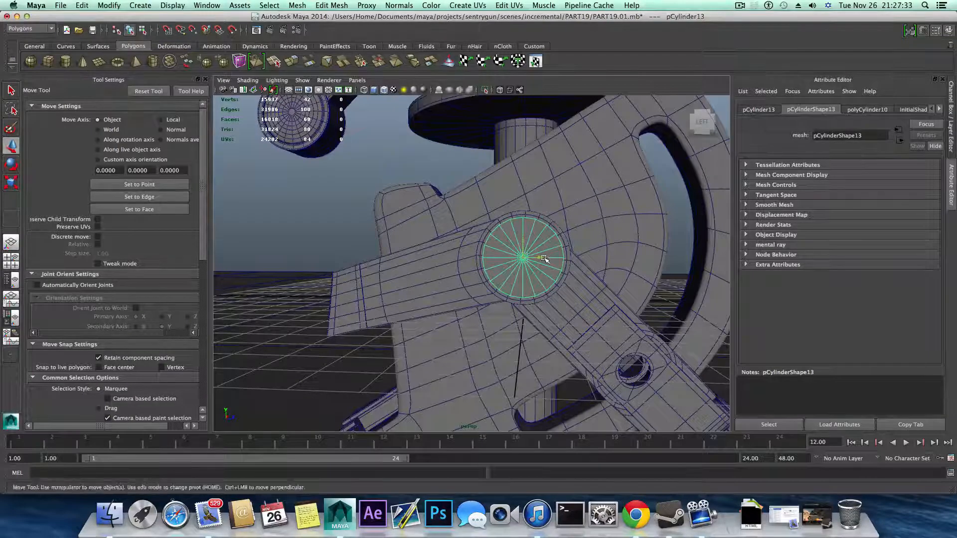
pyautogui.keyDown('alt'); pyautogui.moveTo(543, 263); pyautogui.dragTo(542, 262); pyautogui.keyUp('alt')
pyautogui.click(703, 128)
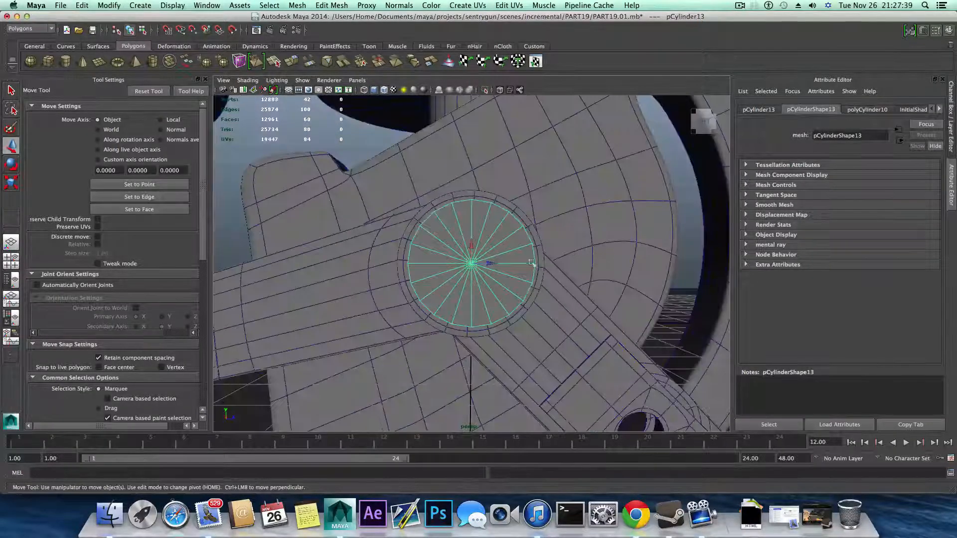
pyautogui.moveTo(470, 243); pyautogui.dragTo(454, 268)
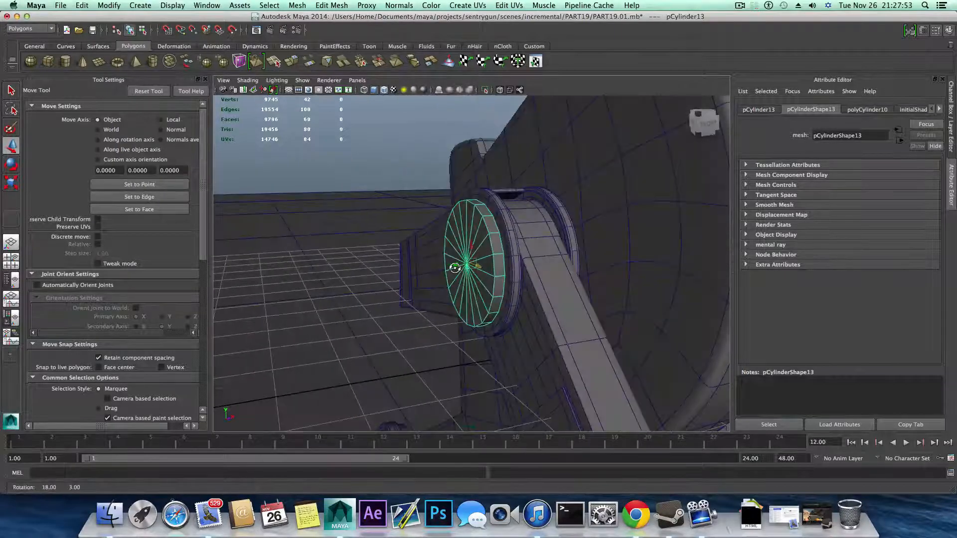
# Step: Chamfer the centre vertex of the disc's outer cap to create a small round face in the middle
pyautogui.moveTo(488, 232); pyautogui.dragTo(437, 253, button='right')
pyautogui.keyDown('alt'); pyautogui.moveTo(465, 270); pyautogui.dragTo(470, 264); pyautogui.keyUp('alt')
pyautogui.click(466, 263)
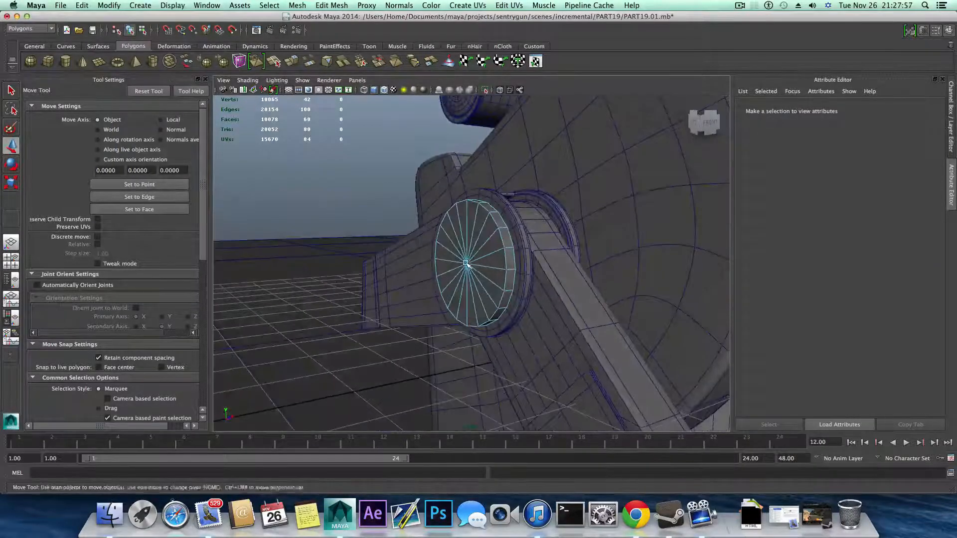
pyautogui.keyDown('alt'); pyautogui.moveTo(485, 301); pyautogui.dragTo(509, 298); pyautogui.keyUp('alt')
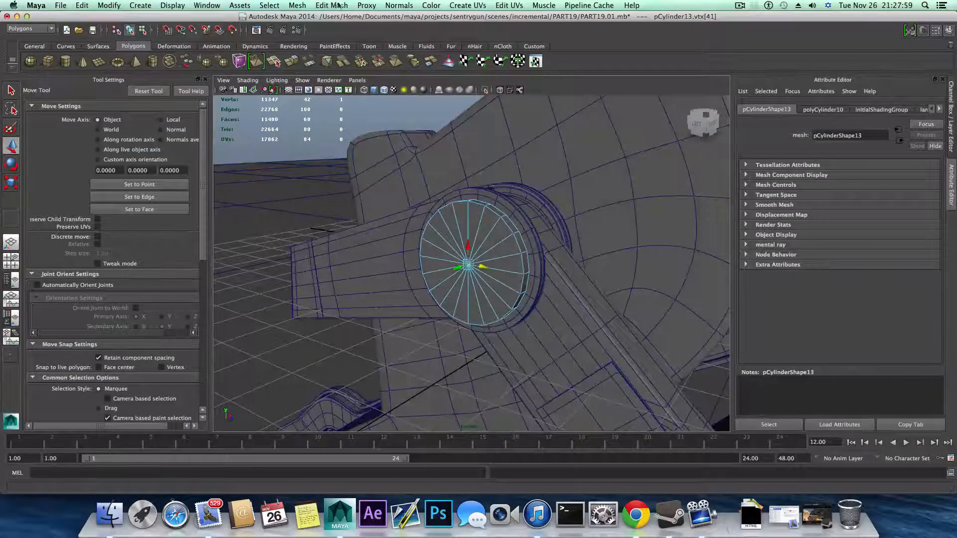
pyautogui.click(331, 5)
pyautogui.click(348, 387)
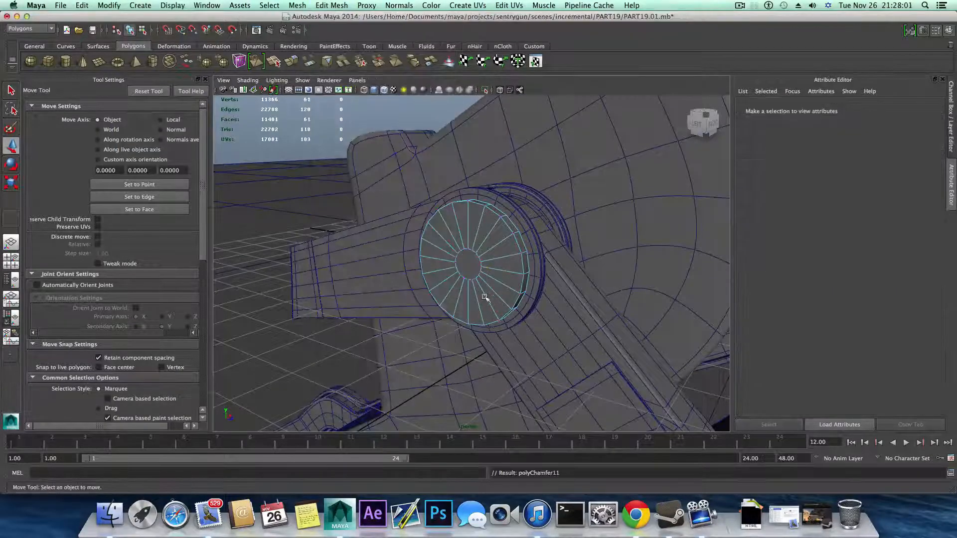
# Step: Scale the small centre face up about 3.5 times so it nearly reaches the disc's rim
pyautogui.rightClick(466, 261)
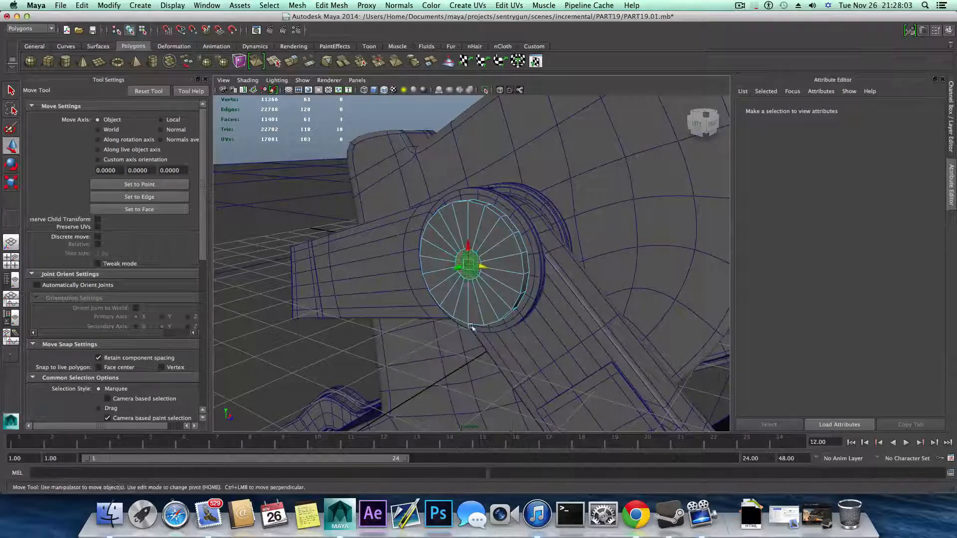
pyautogui.click(468, 265)
pyautogui.press('r')
pyautogui.moveTo(469, 264); pyautogui.dragTo(524, 278)
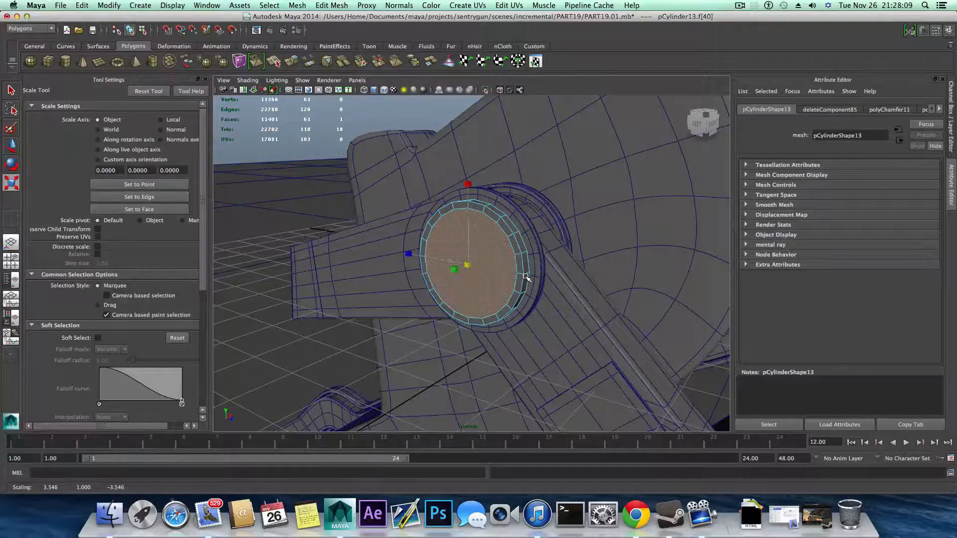
pyautogui.keyDown('alt'); pyautogui.moveTo(513, 274); pyautogui.dragTo(483, 273); pyautogui.keyUp('alt')
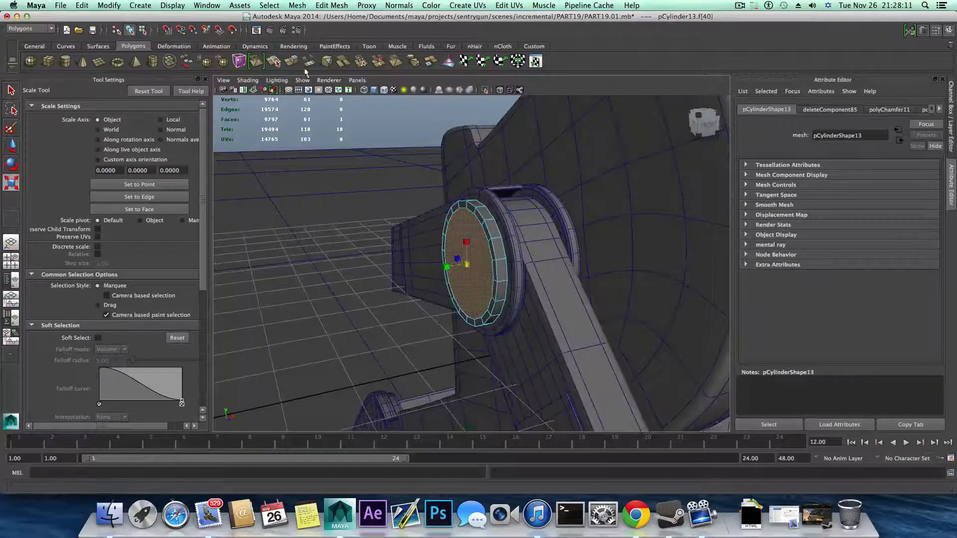
# Step: Extrude the enlarged centre face outward from the disc to form a raised cylindrical boss
pyautogui.click(292, 64)
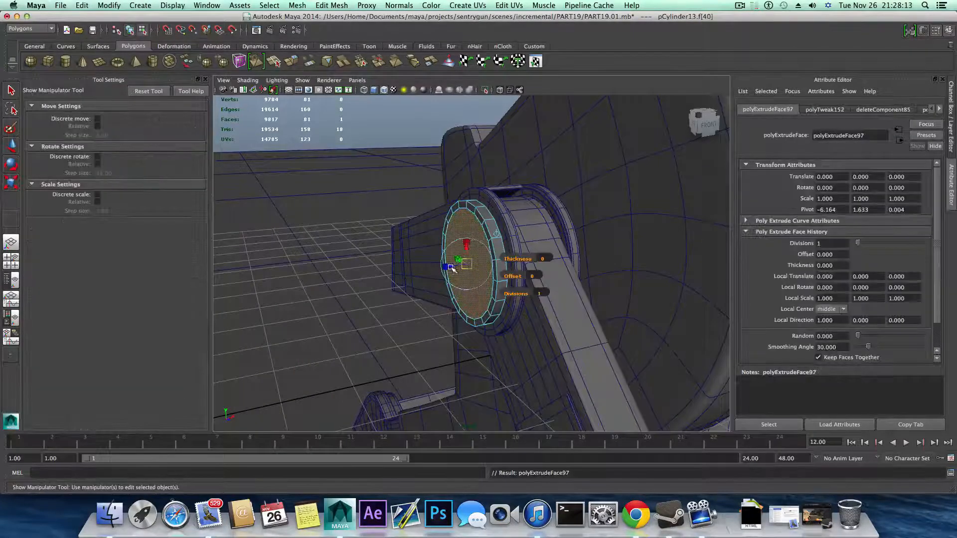
pyautogui.press('w')
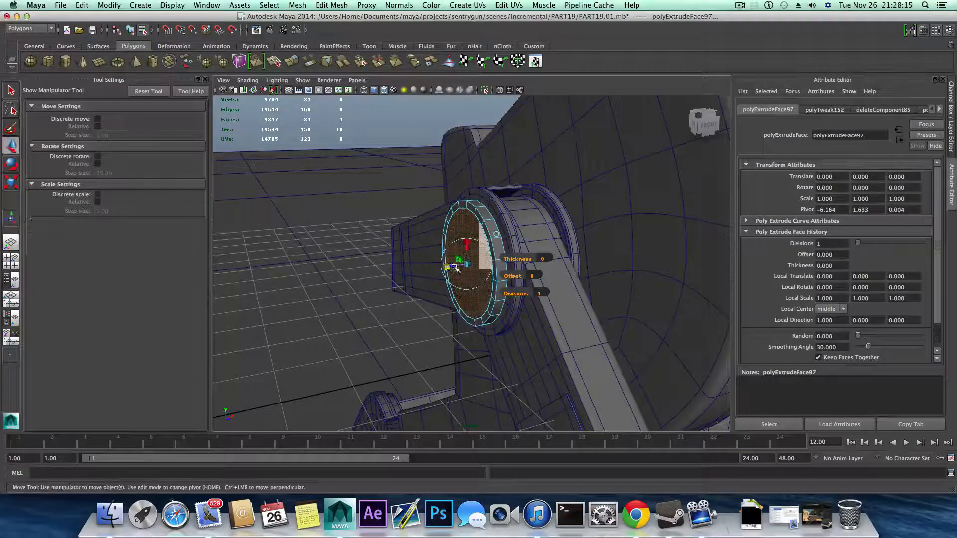
pyautogui.moveTo(449, 265); pyautogui.dragTo(432, 268)
pyautogui.press('r')
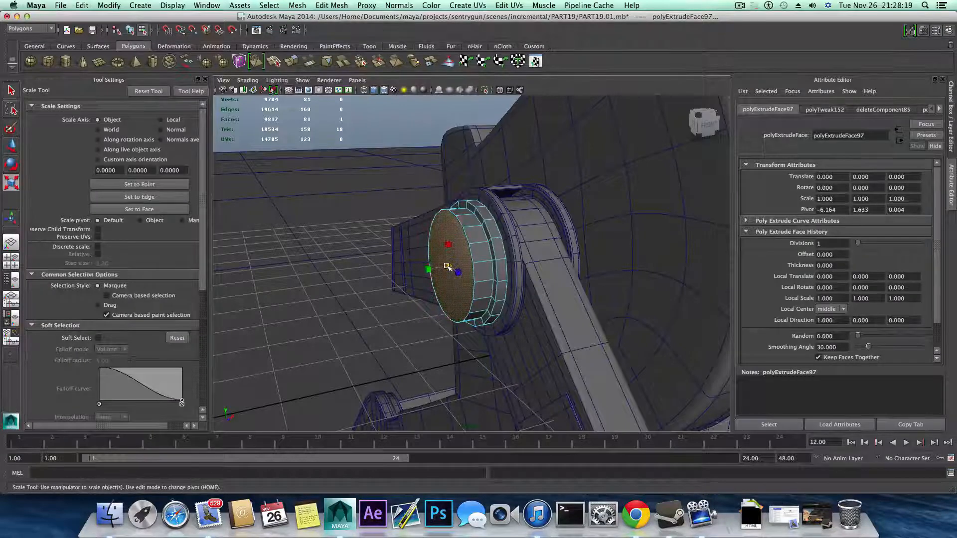
pyautogui.moveTo(448, 268)
pyautogui.keyDown('alt'); pyautogui.mouseDown()
pyautogui.moveTo(533, 288)
pyautogui.moveTo(620, 264)
pyautogui.moveTo(427, 257)
pyautogui.moveTo(494, 304)
pyautogui.moveTo(456, 272)
pyautogui.mouseUp(); pyautogui.keyUp('alt')
# Step: Extrude the boss's end face and scale it slightly inward to add a narrow ring of faces
pyautogui.press('w')
pyautogui.hotkey('ctrl', 'e')
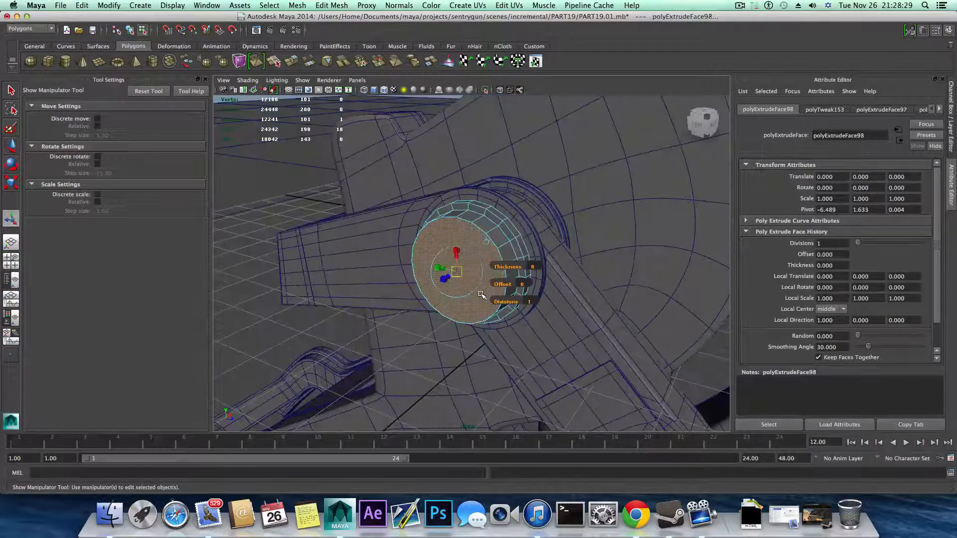
pyautogui.press('r')
pyautogui.hotkey('ctrl', 'e')
pyautogui.press('r')
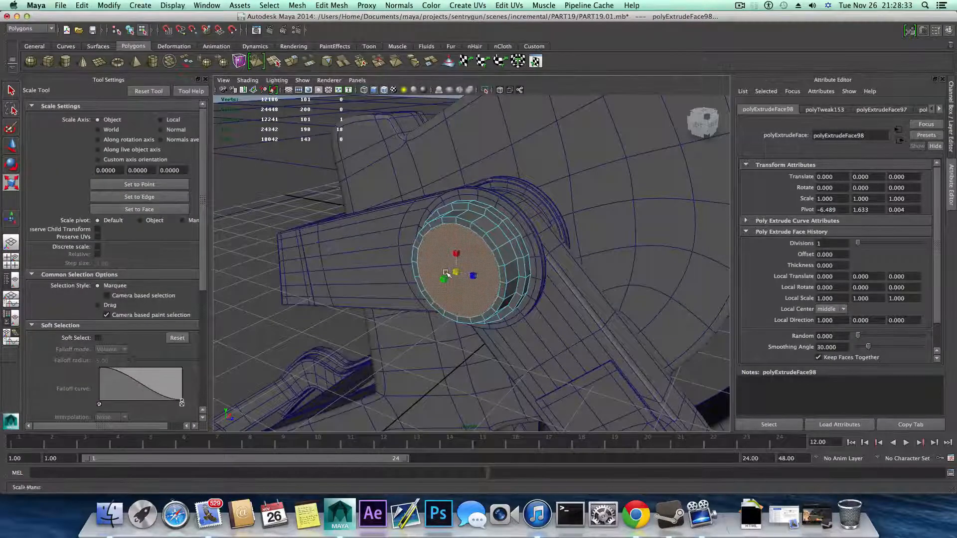
# Step: Extrude the end face twice more, scaling it inward each time, to form further concentric rings
pyautogui.click(295, 61)
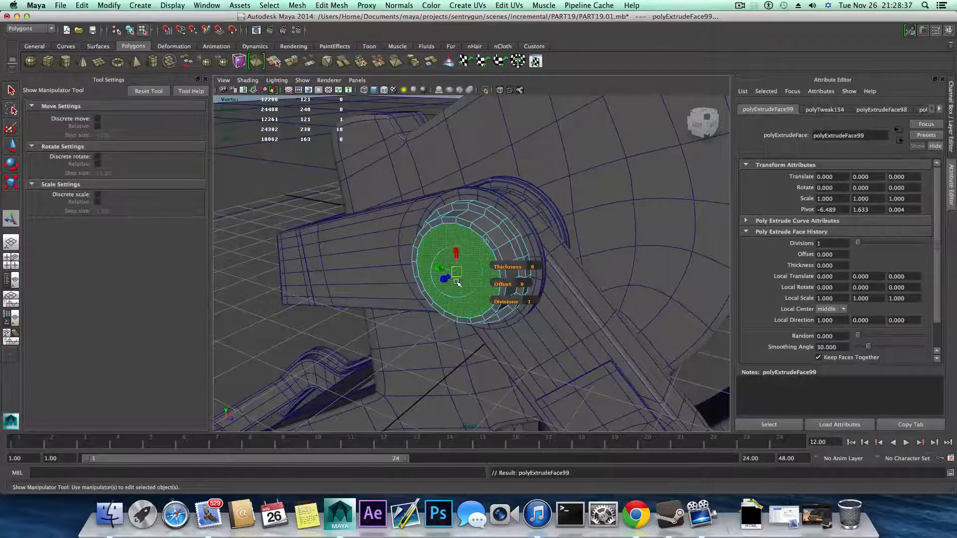
pyautogui.press('r')
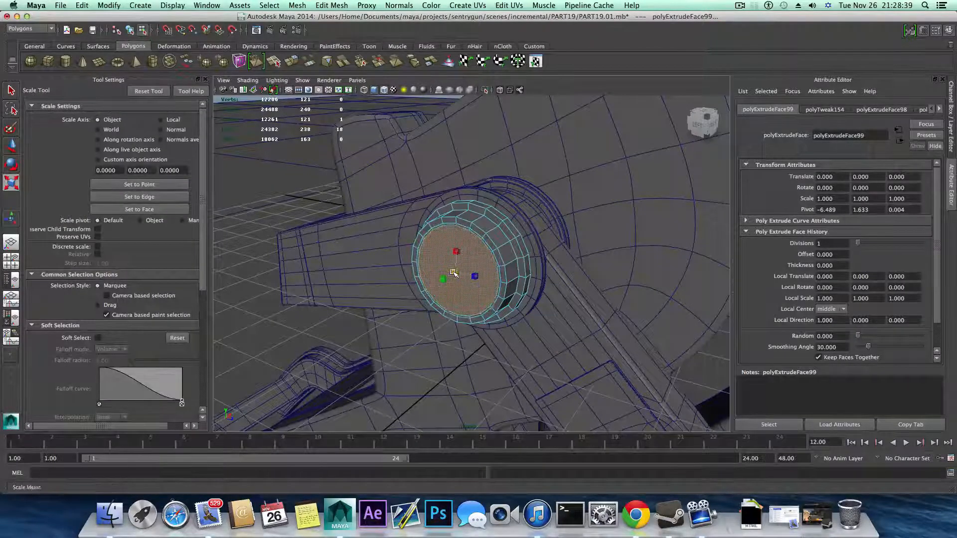
pyautogui.moveTo(450, 272); pyautogui.dragTo(450, 273)
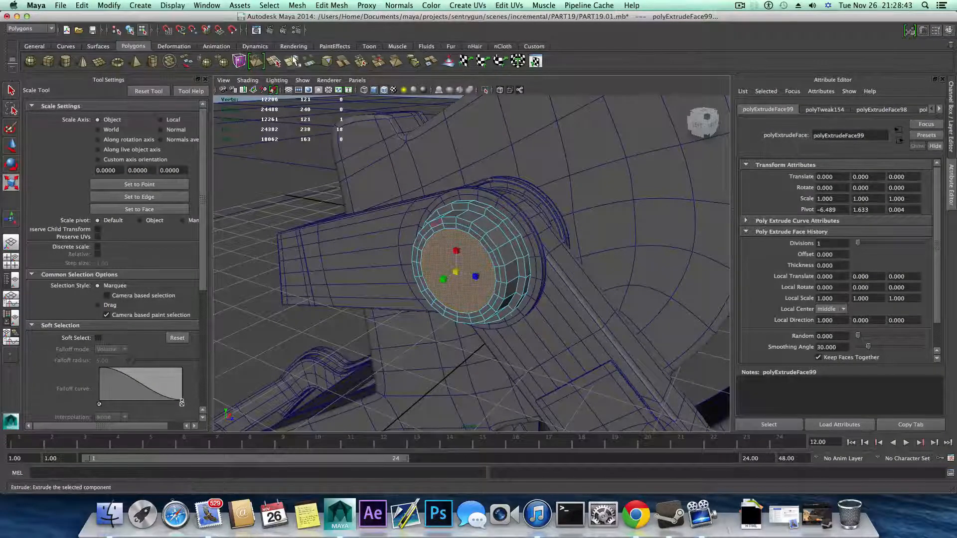
pyautogui.click(292, 62)
pyautogui.press('r')
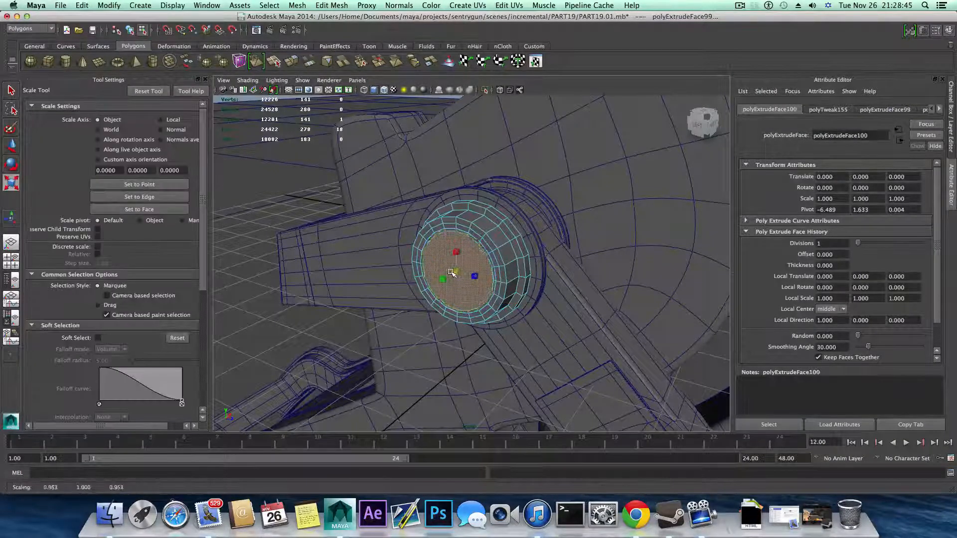
# Step: Select the middle ring of faces on the boss's end and extrude it very slightly into the cap
pyautogui.moveTo(450, 272); pyautogui.dragTo(491, 258, button='right')
pyautogui.click(484, 241)
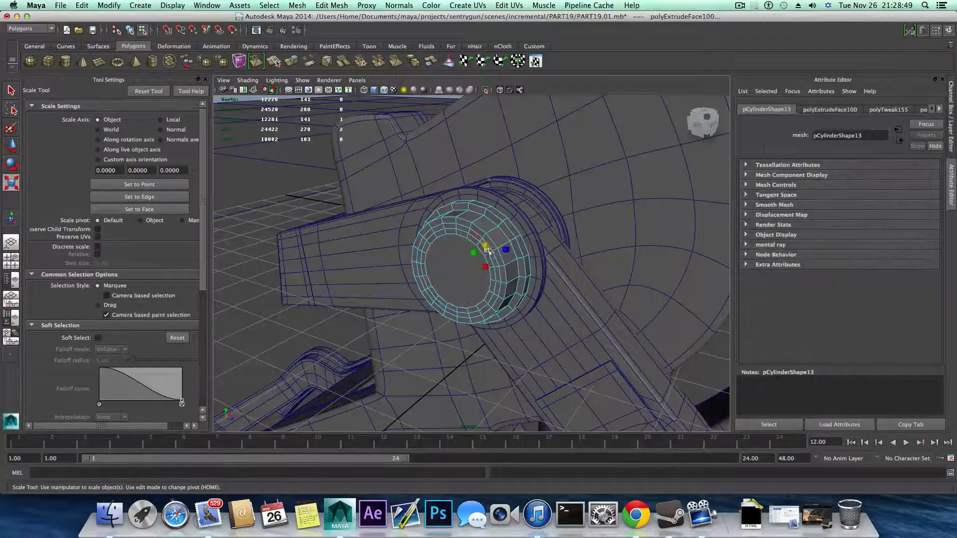
pyautogui.keyDown('alt'); pyautogui.moveTo(489, 251); pyautogui.dragTo(543, 273); pyautogui.keyUp('alt')
pyautogui.keyDown('alt'); pyautogui.moveTo(542, 274); pyautogui.dragTo(530, 292, button='right'); pyautogui.keyUp('alt')
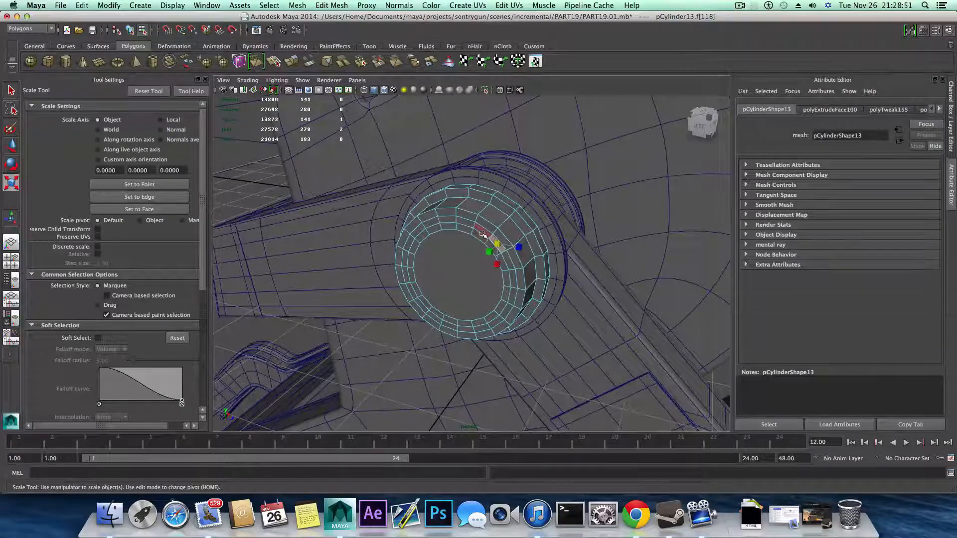
pyautogui.doubleClick(481, 233)
pyautogui.keyDown('alt'); pyautogui.moveTo(481, 233); pyautogui.dragTo(435, 269); pyautogui.keyUp('alt')
pyautogui.click(294, 61)
pyautogui.press('w')
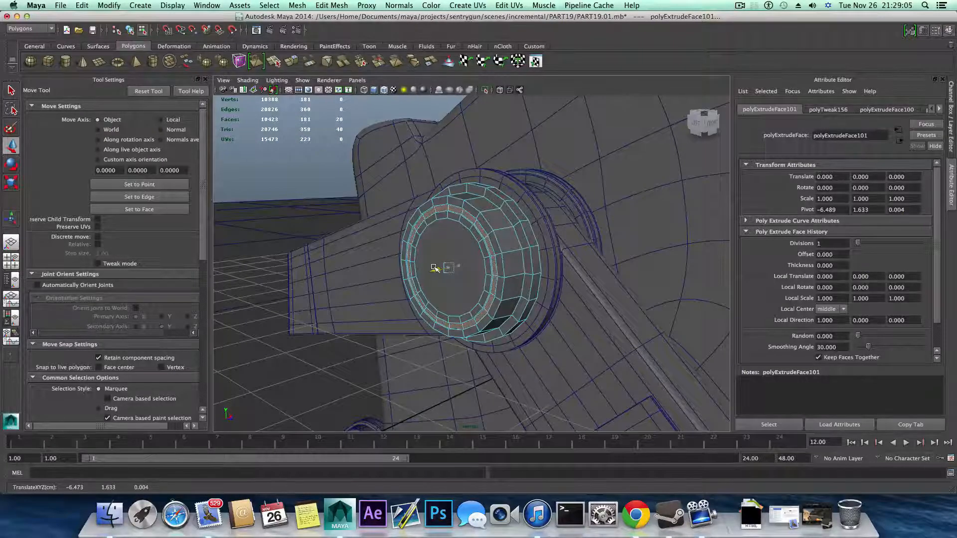
# Step: Extrude the ring deep into the cap to cut a circular groove, extrude its floor once more, and return to object selection
pyautogui.click(293, 61)
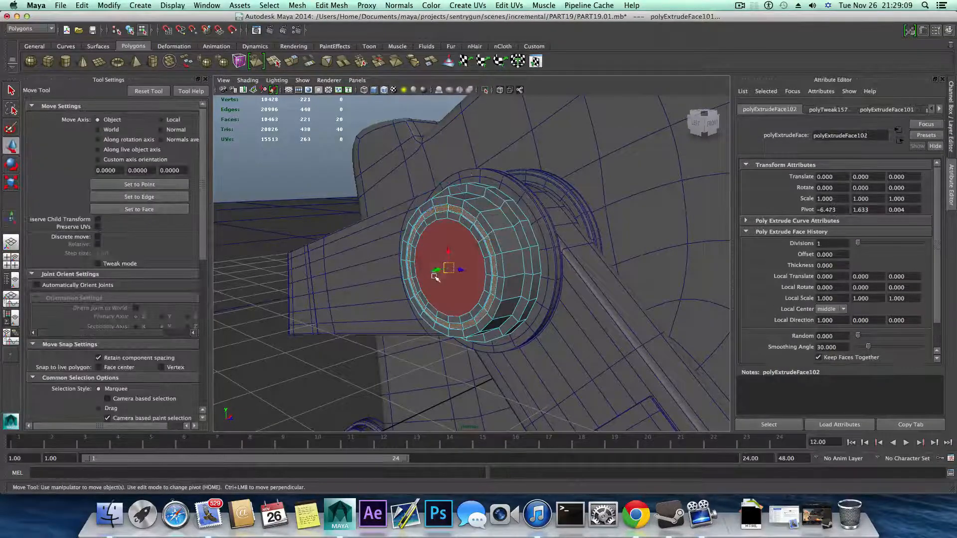
pyautogui.moveTo(434, 270); pyautogui.dragTo(446, 271)
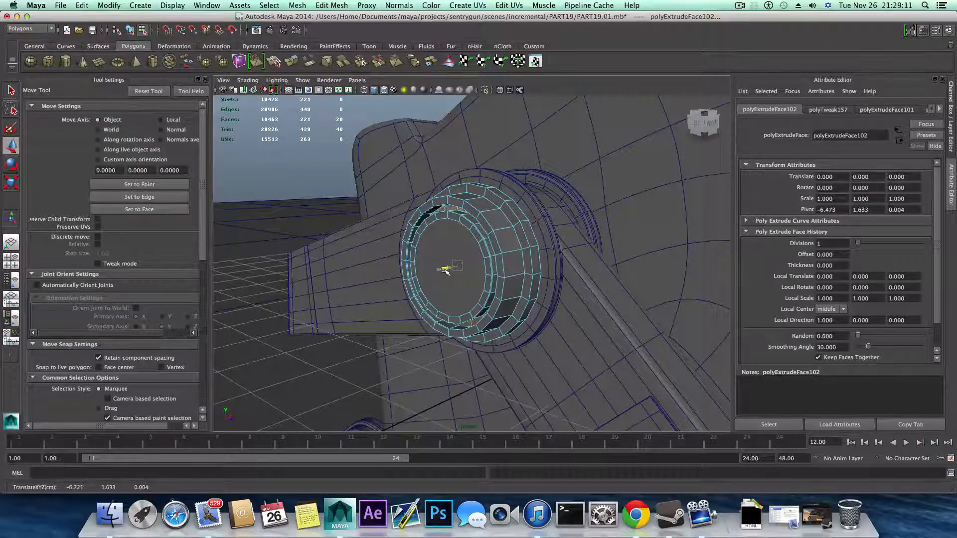
pyautogui.click(294, 62)
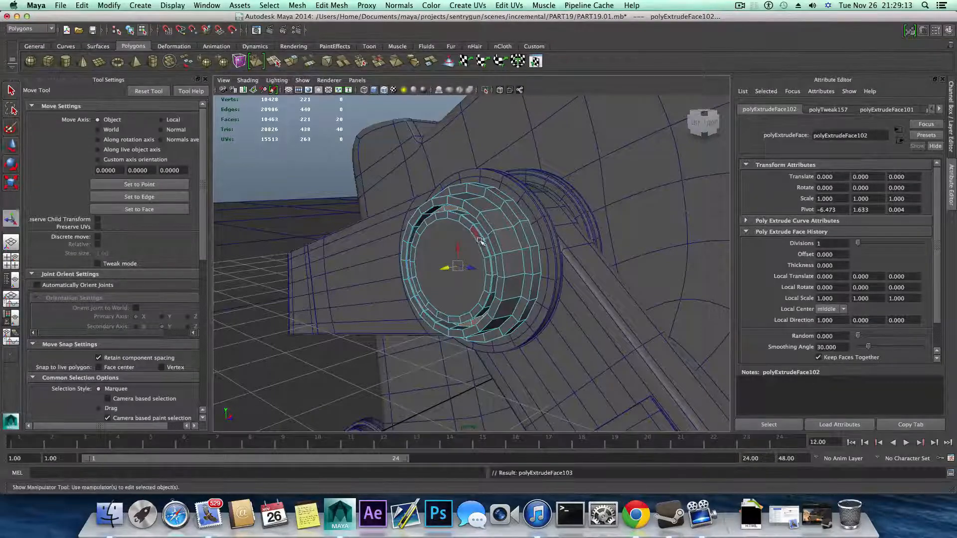
pyautogui.press('w')
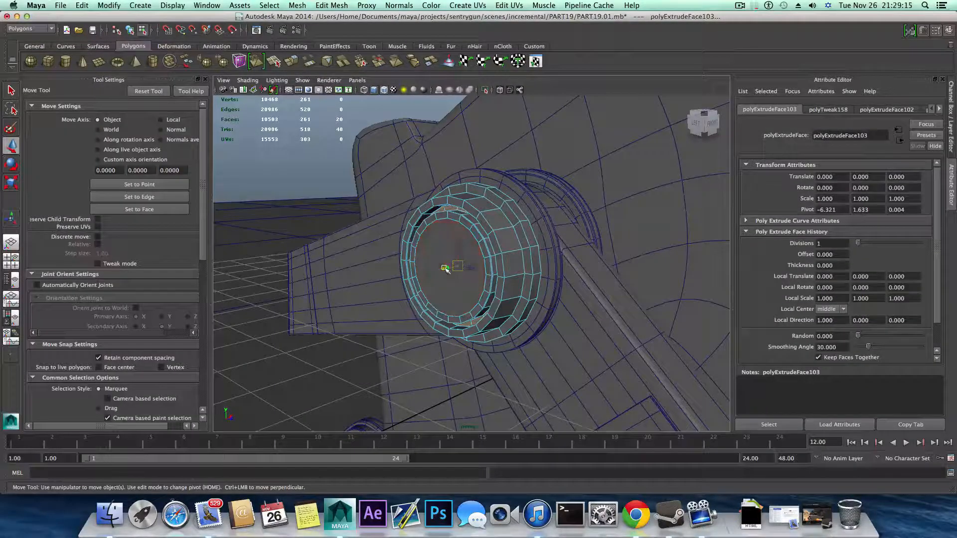
pyautogui.keyDown('alt'); pyautogui.moveTo(447, 262); pyautogui.dragTo(491, 277); pyautogui.keyUp('alt')
pyautogui.press('F8')
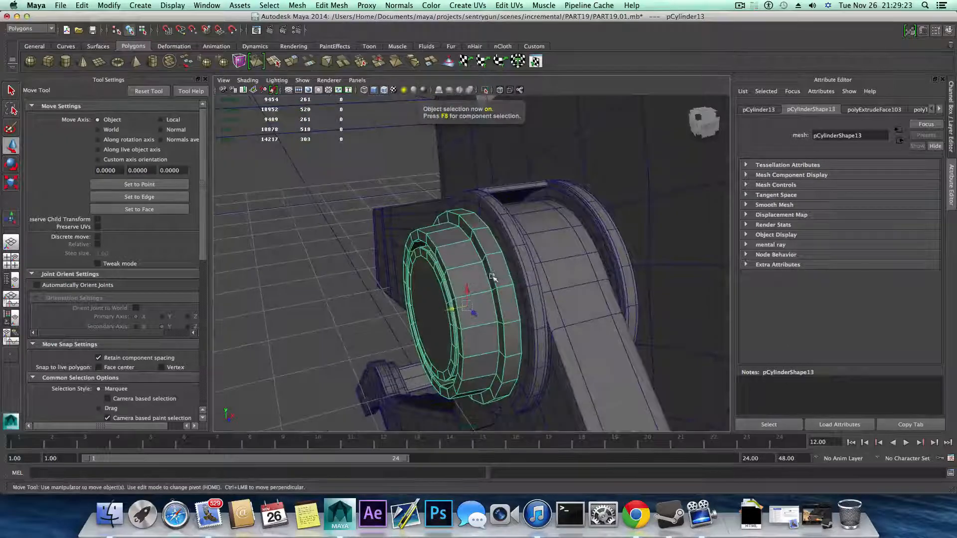
# Step: Insert supporting edge loops around the cap's outer rim, along the step where the boss begins, and on the boss's side
pyautogui.keyDown('shift'); pyautogui.moveTo(488, 264); pyautogui.dragTo(443, 275, button='right'); pyautogui.keyUp('shift')
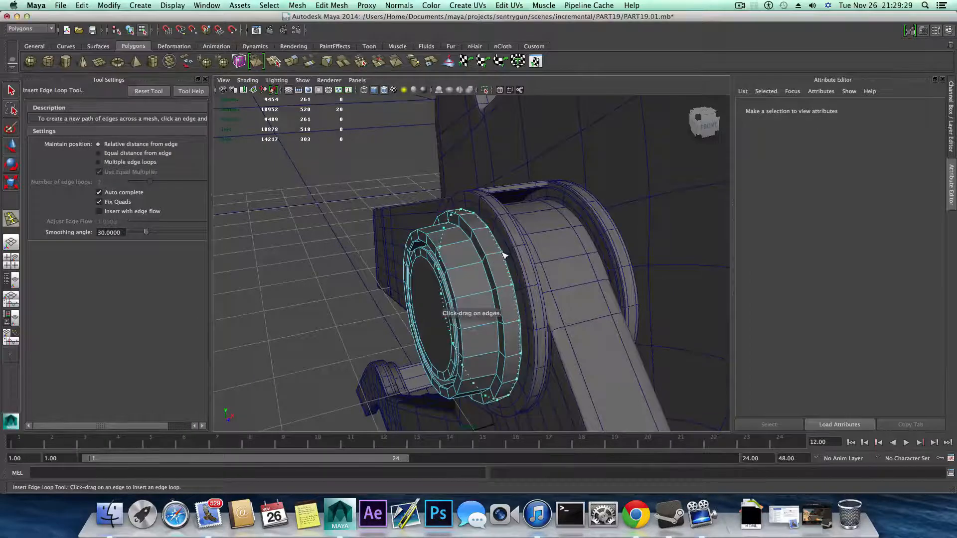
pyautogui.click(503, 255)
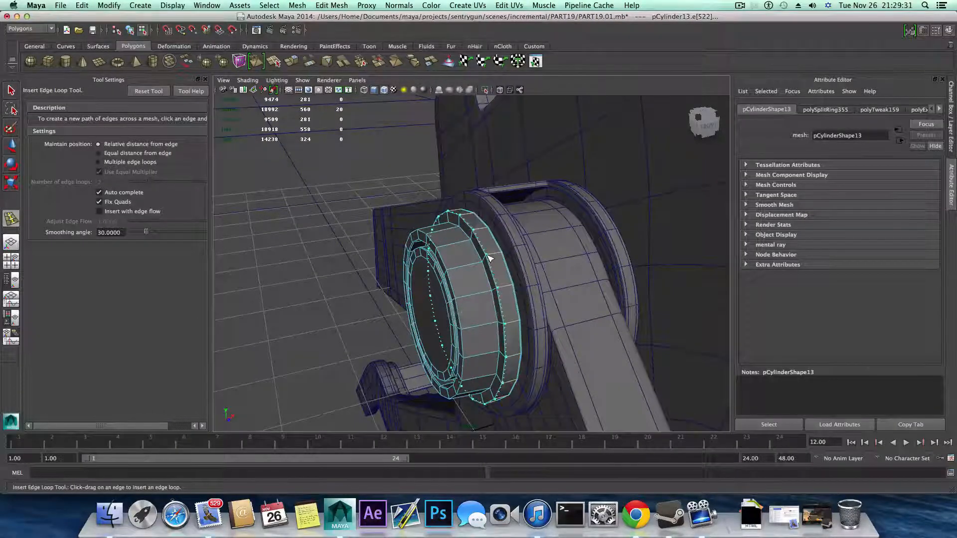
pyautogui.click(490, 256)
pyautogui.keyDown('alt'); pyautogui.moveTo(489, 257); pyautogui.dragTo(511, 258); pyautogui.keyUp('alt')
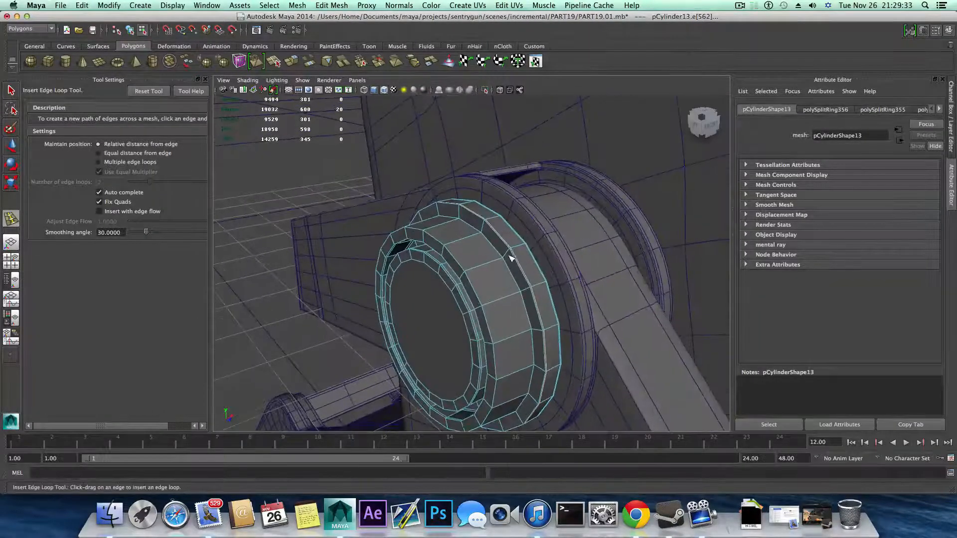
pyautogui.click(508, 255)
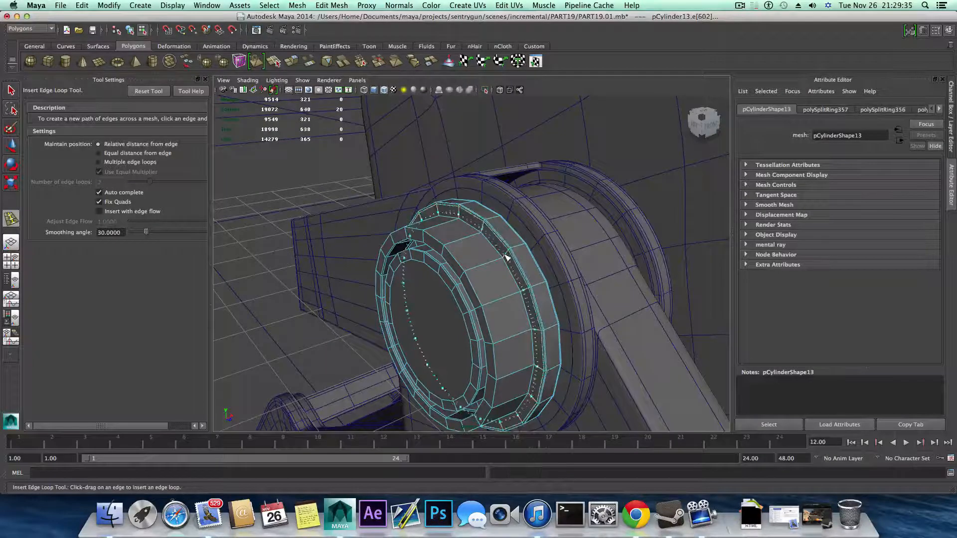
pyautogui.click(502, 260)
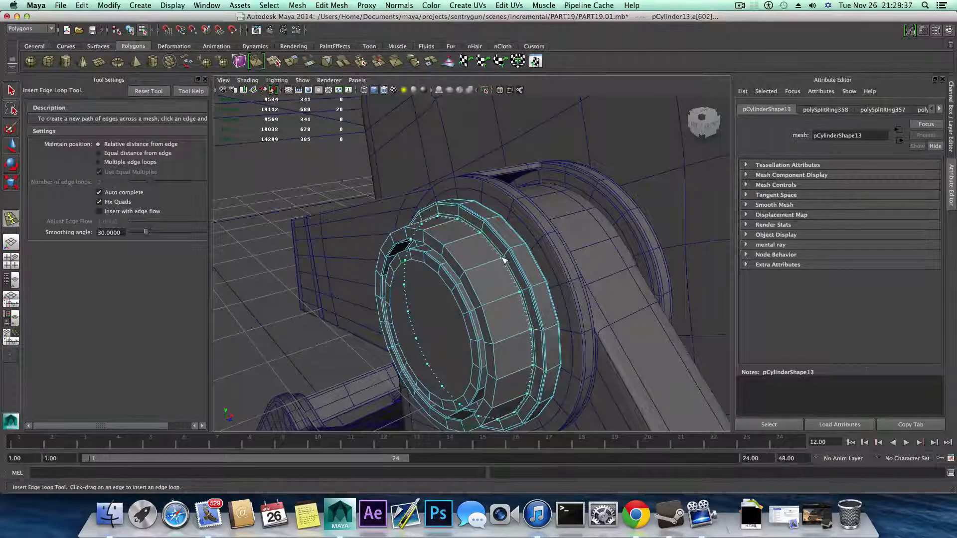
pyautogui.click(502, 257)
pyautogui.click(470, 272)
# Step: Insert supporting edge loops along the edges of the circular groove in the boss's end face
pyautogui.keyDown('alt'); pyautogui.moveTo(470, 272); pyautogui.dragTo(532, 254); pyautogui.keyUp('alt')
pyautogui.keyDown('alt'); pyautogui.moveTo(508, 260); pyautogui.dragTo(543, 258, button='right'); pyautogui.keyUp('alt')
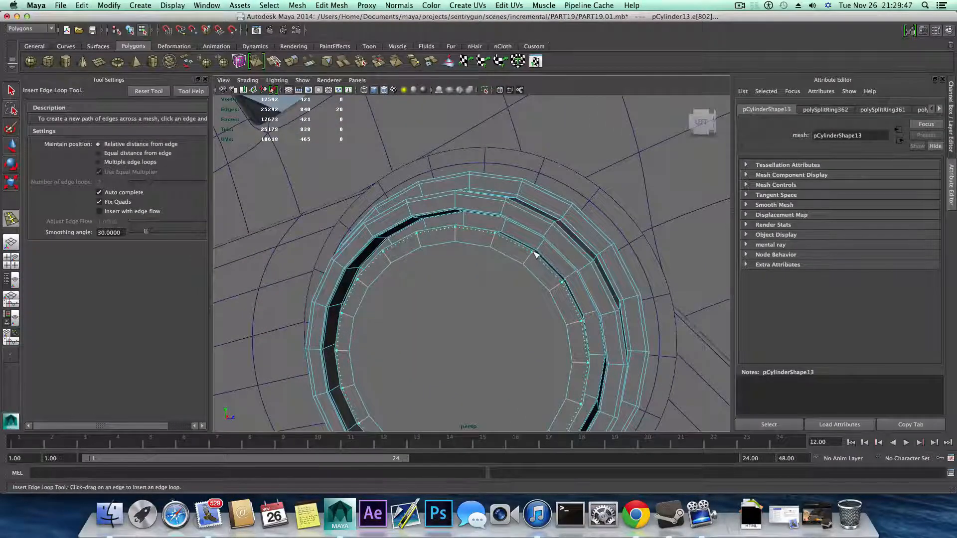
pyautogui.keyDown('alt'); pyautogui.moveTo(535, 254); pyautogui.dragTo(689, 262, button='right'); pyautogui.keyUp('alt')
pyautogui.keyDown('alt'); pyautogui.moveTo(690, 263); pyautogui.dragTo(692, 256); pyautogui.keyUp('alt')
pyautogui.keyDown('alt'); pyautogui.moveTo(691, 257); pyautogui.dragTo(642, 288, button='middle'); pyautogui.keyUp('alt')
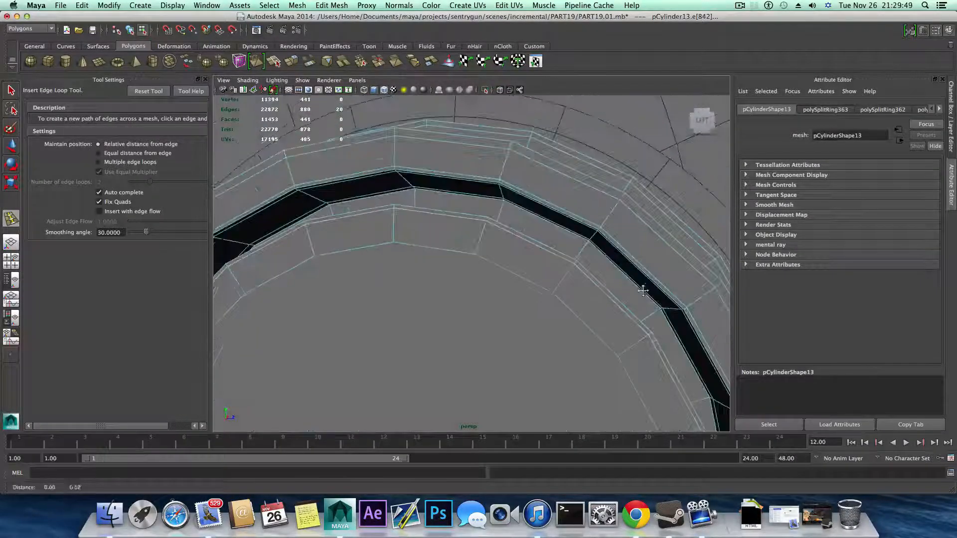
pyautogui.keyDown('alt'); pyautogui.moveTo(643, 288); pyautogui.dragTo(638, 283); pyautogui.keyUp('alt')
pyautogui.moveTo(581, 252); pyautogui.dragTo(542, 278)
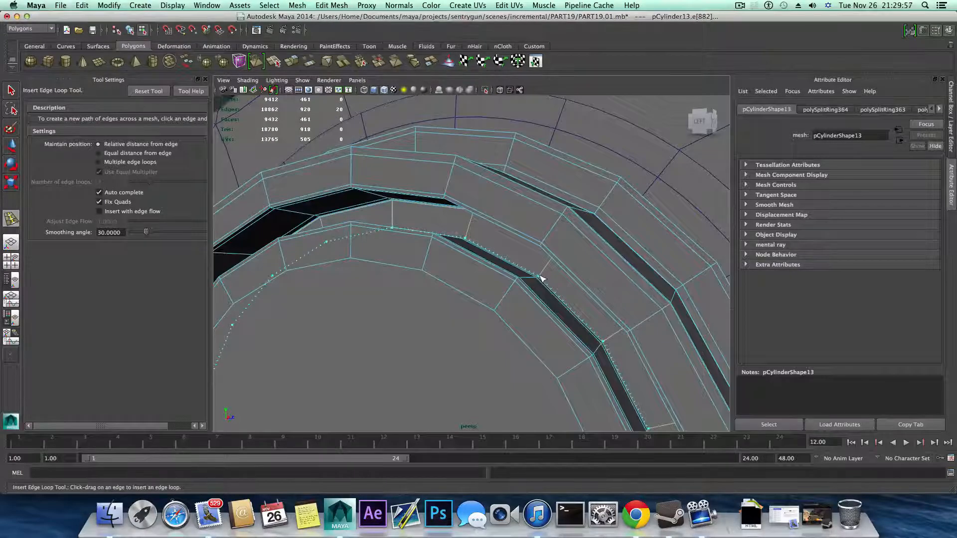
pyautogui.keyDown('alt'); pyautogui.moveTo(542, 278); pyautogui.dragTo(494, 286); pyautogui.keyUp('alt')
pyautogui.scroll(-10, 491, 282)
pyautogui.scroll(-5, 490, 282)
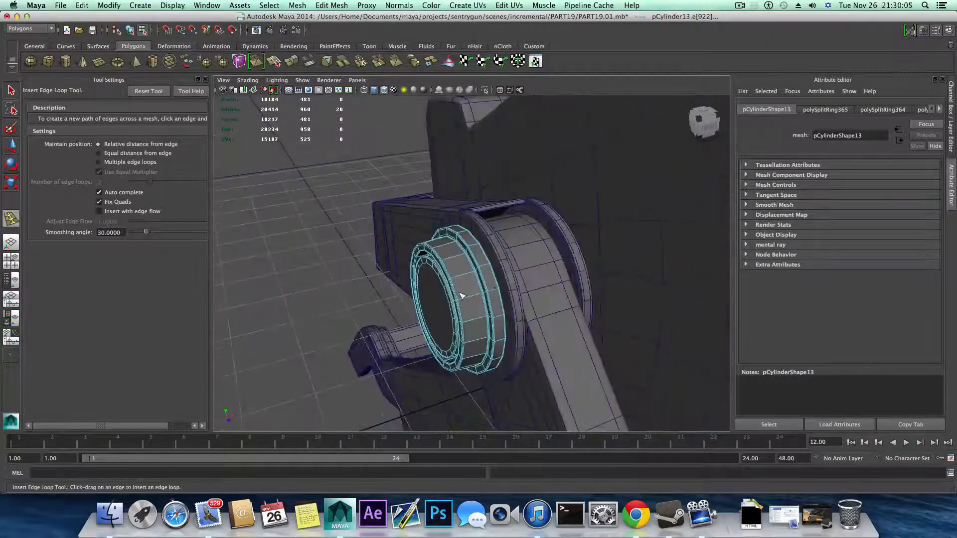
# Step: Select the whole cap as an object and move it along its axis, well clear of the leg bracket
pyautogui.press('F8')
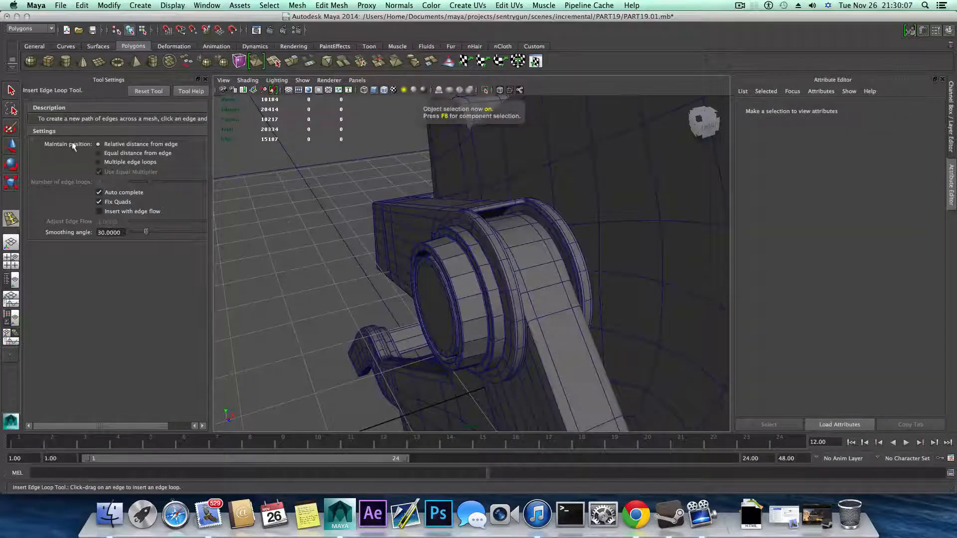
pyautogui.press('w')
pyautogui.click(476, 279)
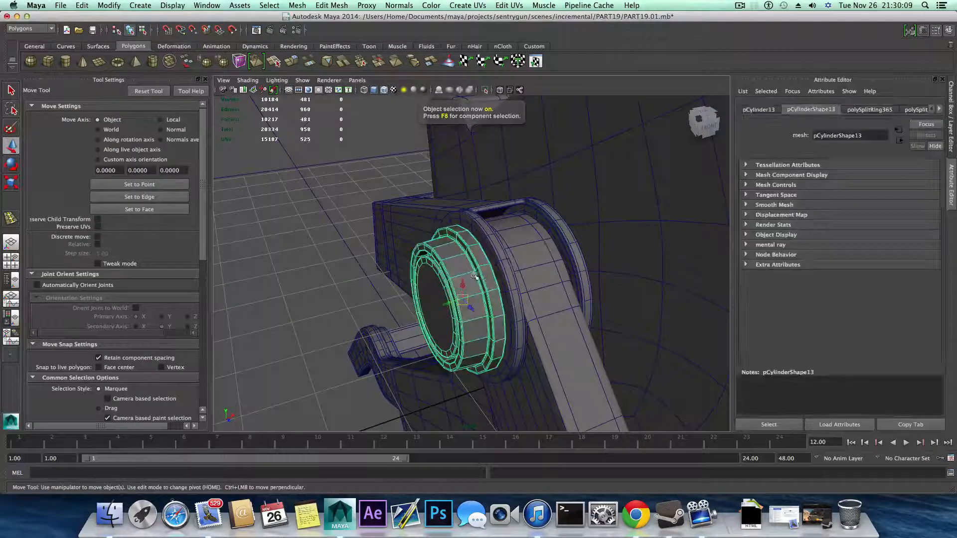
pyautogui.moveTo(447, 305); pyautogui.dragTo(199, 355)
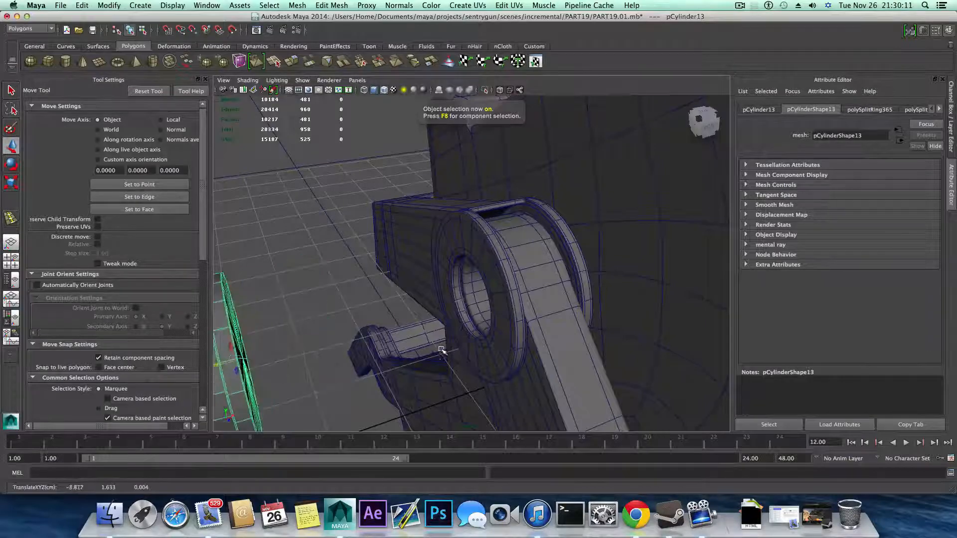
# Step: Select the centre vertex of the cap's flat back face and chamfer it into a small polygon
pyautogui.keyDown('alt'); pyautogui.moveTo(442, 348); pyautogui.dragTo(391, 346, button='right'); pyautogui.keyUp('alt')
pyautogui.keyDown('alt'); pyautogui.moveTo(391, 346); pyautogui.dragTo(335, 333); pyautogui.keyUp('alt')
pyautogui.keyDown('alt'); pyautogui.moveTo(335, 333); pyautogui.dragTo(473, 345, button='right'); pyautogui.keyUp('alt')
pyautogui.press('f')
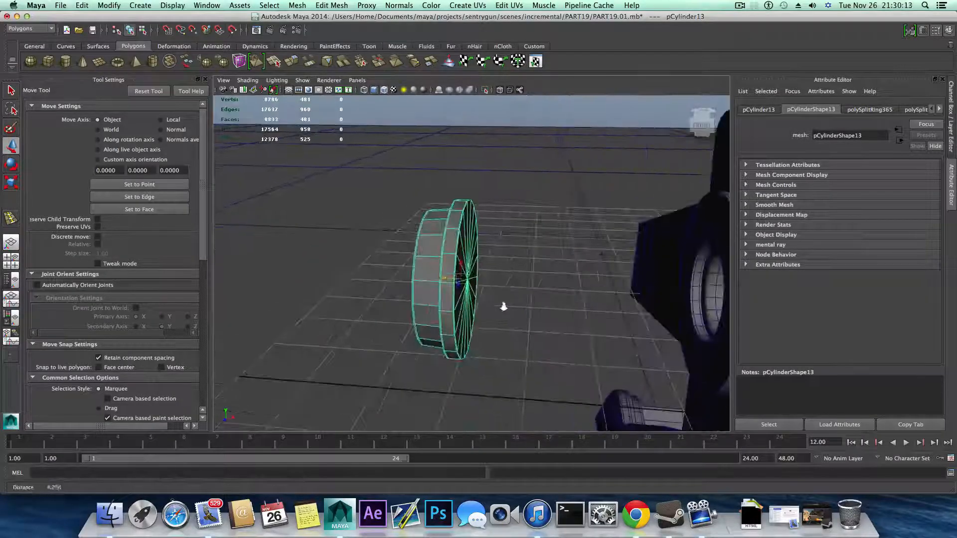
pyautogui.keyDown('alt'); pyautogui.moveTo(503, 305); pyautogui.dragTo(590, 305, button='right'); pyautogui.keyUp('alt')
pyautogui.keyDown('alt'); pyautogui.moveTo(591, 304); pyautogui.dragTo(544, 320); pyautogui.keyUp('alt')
pyautogui.moveTo(512, 260); pyautogui.dragTo(493, 272, button='right')
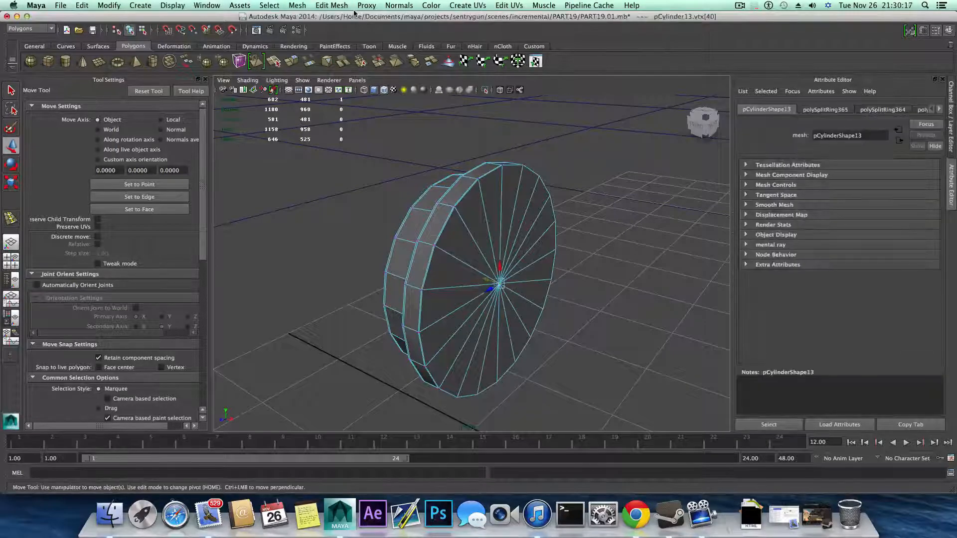
pyautogui.click(331, 4)
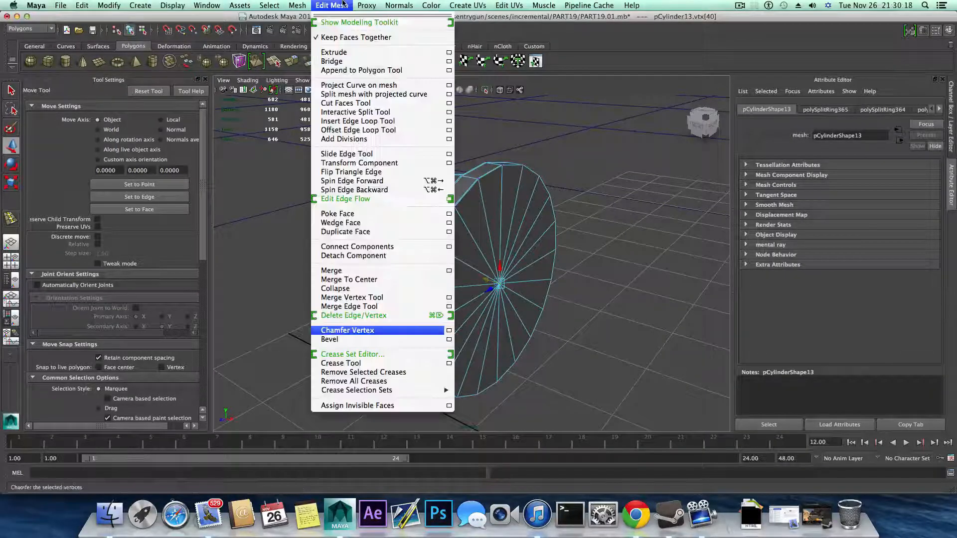
pyautogui.click(399, 330)
# Step: Scale up the centre face on the cap's back until it nearly reaches the rim, and return to object selection
pyautogui.moveTo(496, 277); pyautogui.dragTo(496, 299, button='right')
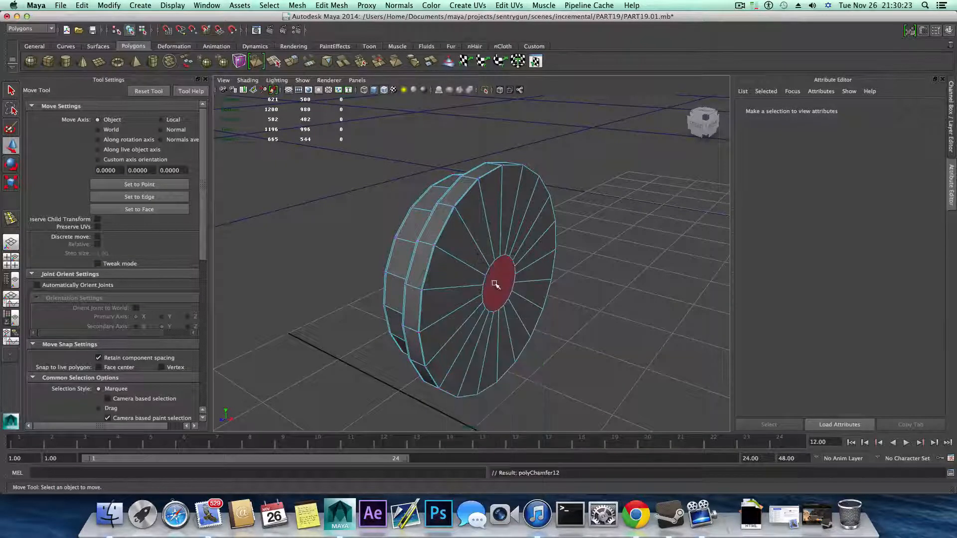
pyautogui.click(500, 284)
pyautogui.press('r')
pyautogui.moveTo(505, 284); pyautogui.dragTo(608, 287)
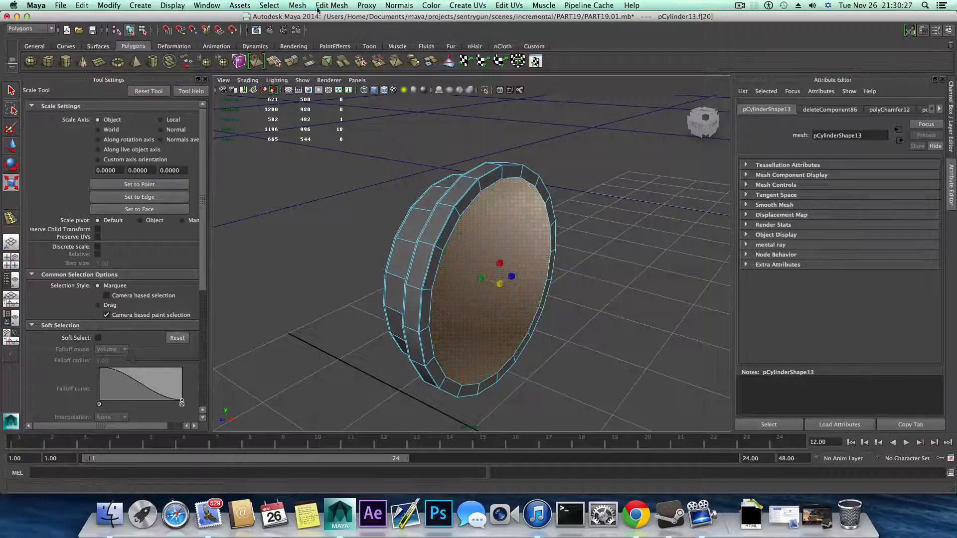
pyautogui.press('F8')
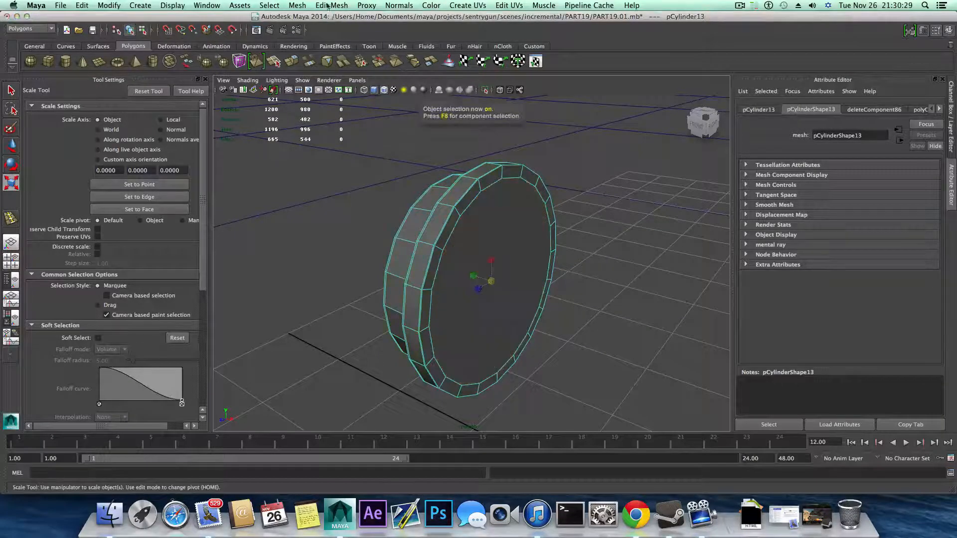
# Step: Insert a supporting edge loop close to the back edge of the cap's flange
pyautogui.click(334, 3)
pyautogui.click(334, 3)
pyautogui.keyDown('shift'); pyautogui.moveTo(519, 192); pyautogui.dragTo(473, 202, button='right'); pyautogui.keyUp('shift')
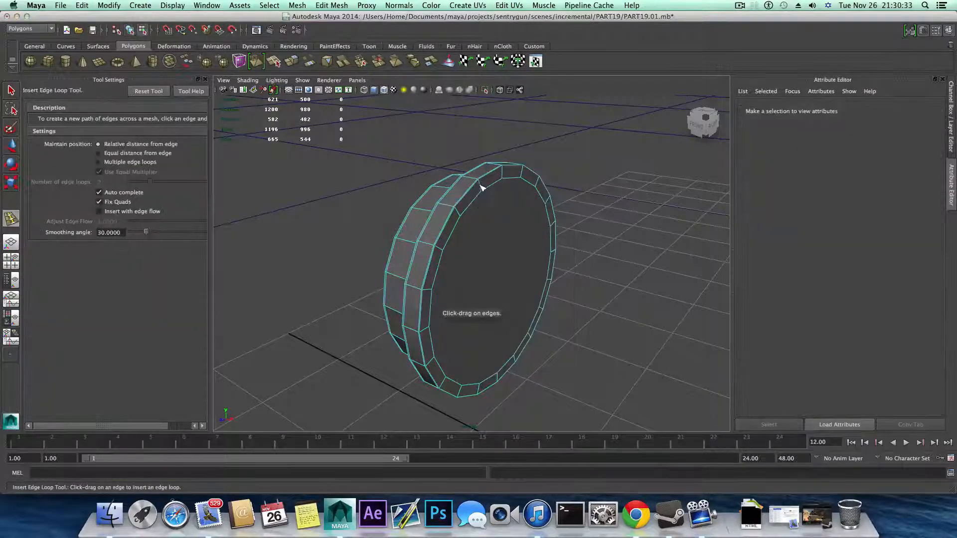
pyautogui.moveTo(481, 187); pyautogui.dragTo(626, 211)
pyautogui.keyDown('alt'); pyautogui.moveTo(414, 208); pyautogui.dragTo(308, 271); pyautogui.keyUp('alt')
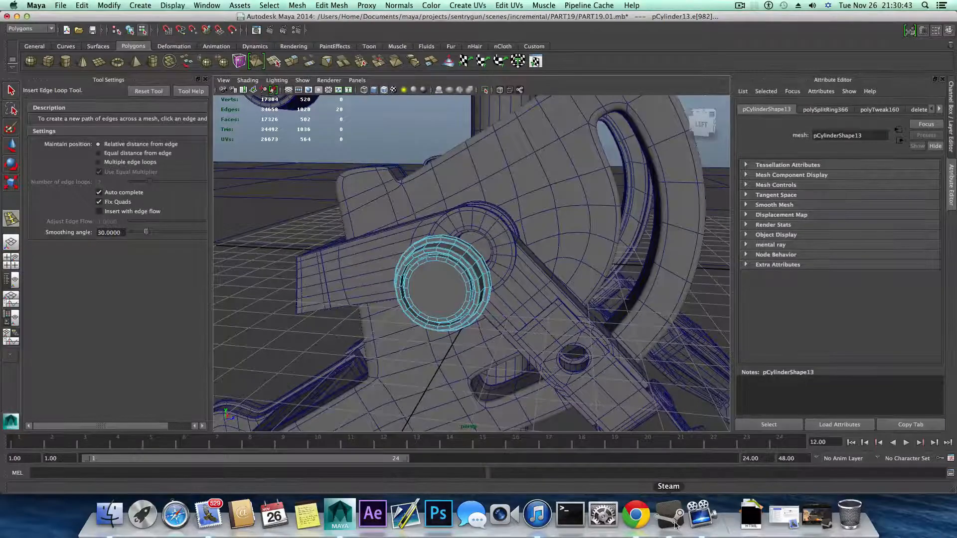
# Step: Examine the sentry gun screenshots in Steam for the leg bracket's pivot, and return to Maya
pyautogui.click(672, 522)
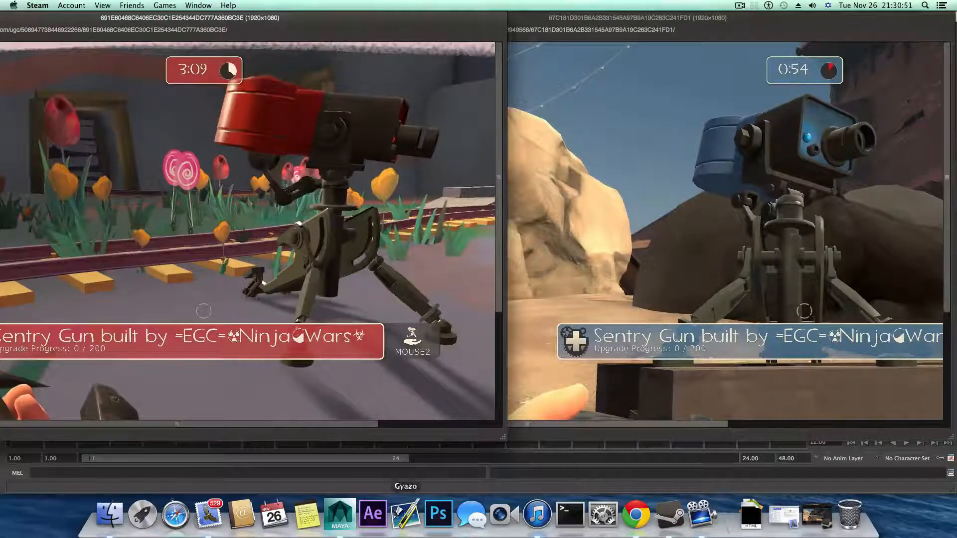
pyautogui.click(332, 517)
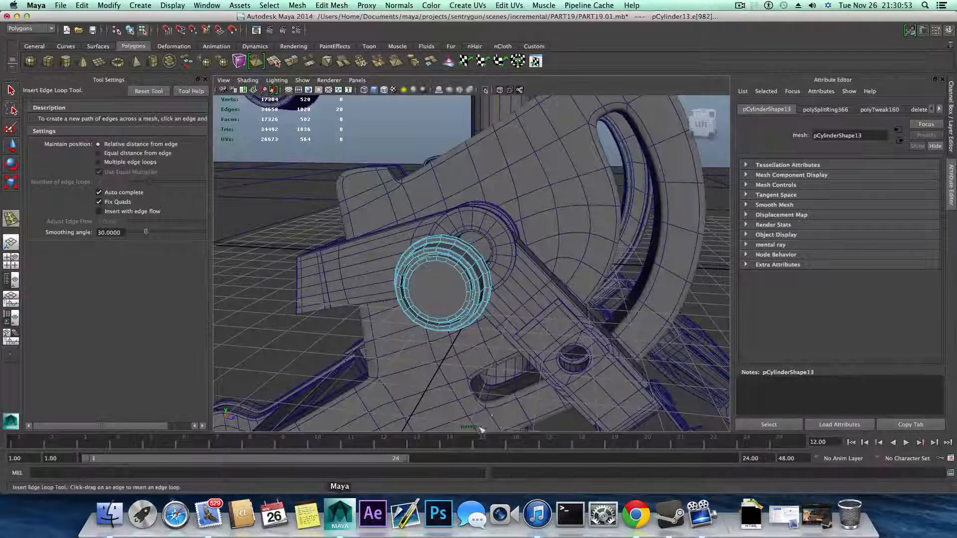
pyautogui.scroll(-5, 484, 391)
# Step: Select the cap's round back face and scale it down to about half the flange's diameter
pyautogui.press('F8')
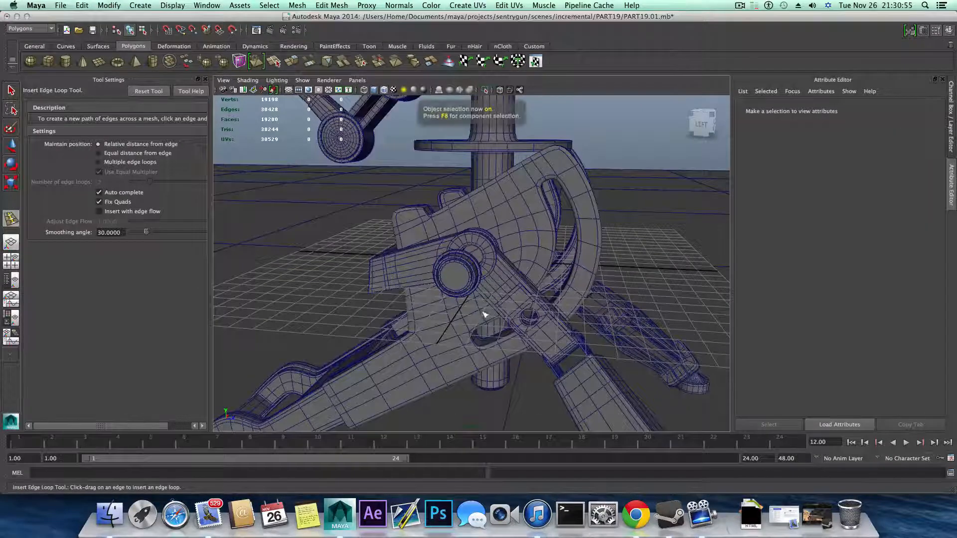
pyautogui.keyDown('alt'); pyautogui.moveTo(483, 314); pyautogui.dragTo(369, 314); pyautogui.keyUp('alt')
pyautogui.keyDown('alt'); pyautogui.moveTo(369, 314); pyautogui.dragTo(489, 255, button='right'); pyautogui.keyUp('alt')
pyautogui.click(474, 258)
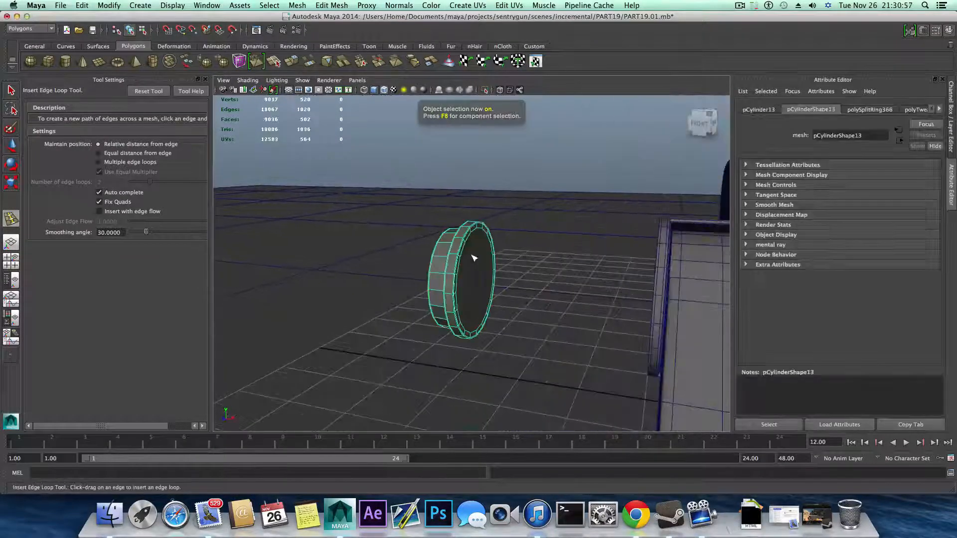
pyautogui.moveTo(471, 295); pyautogui.dragTo(471, 296, button='right')
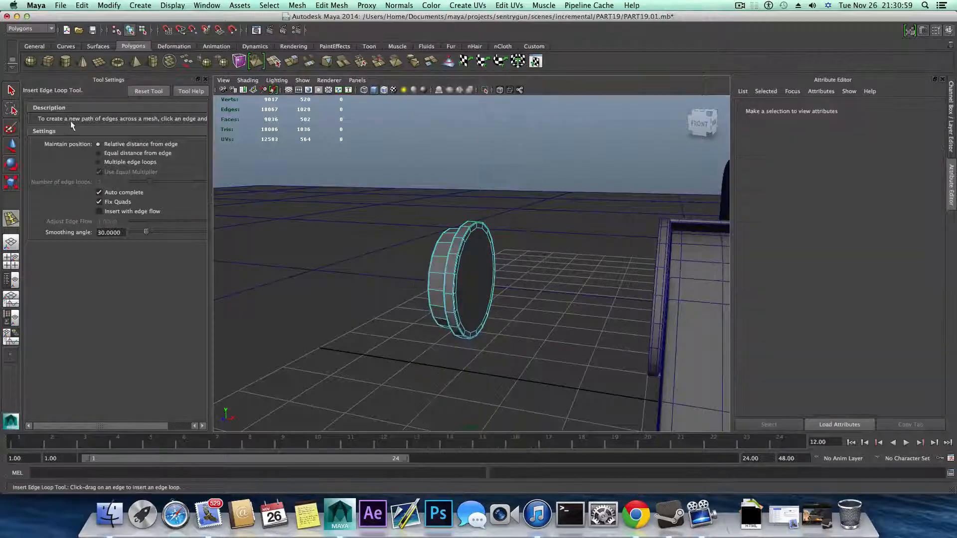
pyautogui.click(10, 89)
pyautogui.rightClick(470, 283)
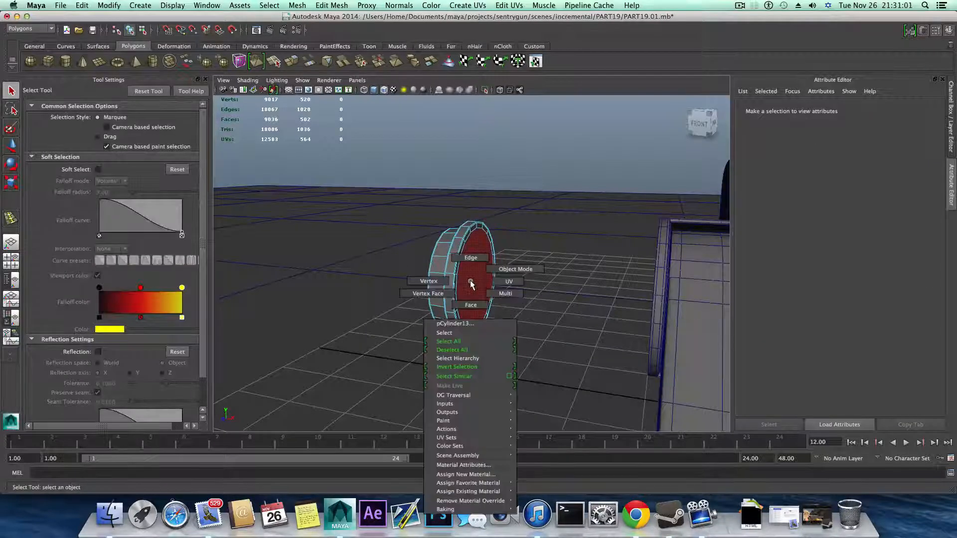
pyautogui.click(474, 289)
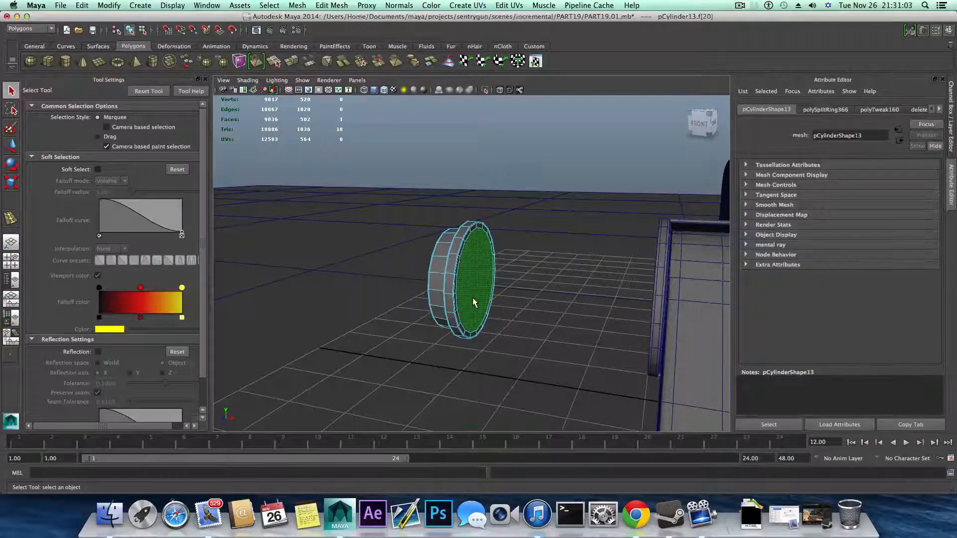
pyautogui.press('r')
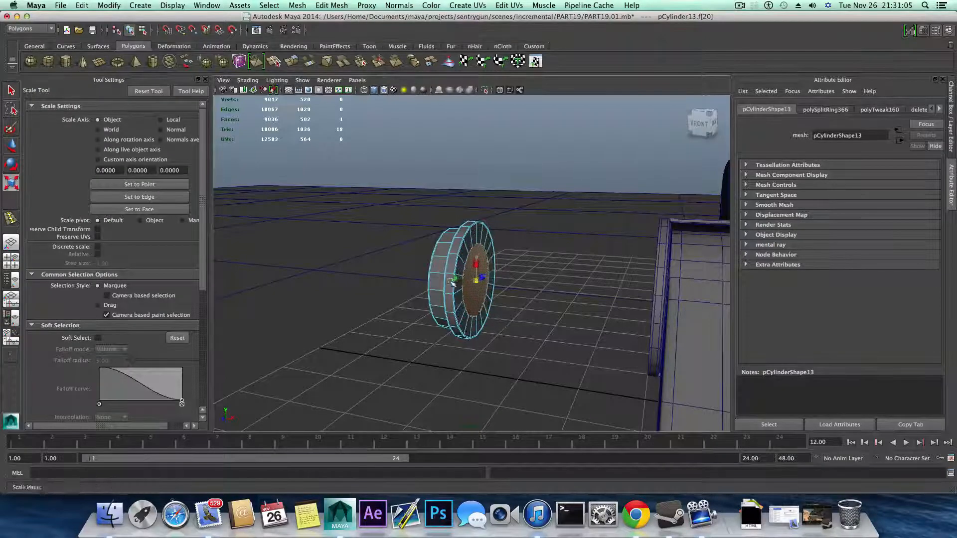
pyautogui.keyDown('alt'); pyautogui.moveTo(437, 283); pyautogui.dragTo(479, 280); pyautogui.keyUp('alt')
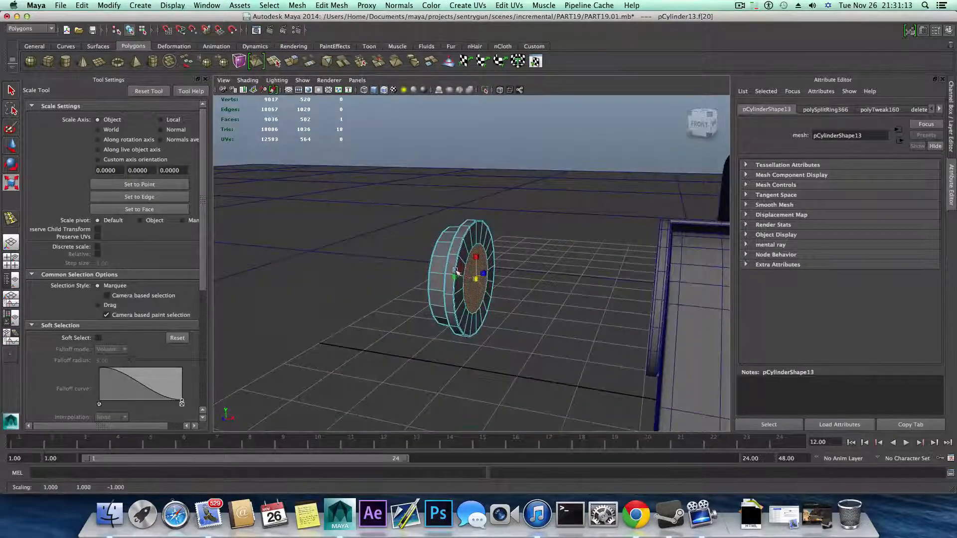
# Step: Extrude the reduced back face and pull it out along the cap's axis to form a cylindrical shaft
pyautogui.click(291, 63)
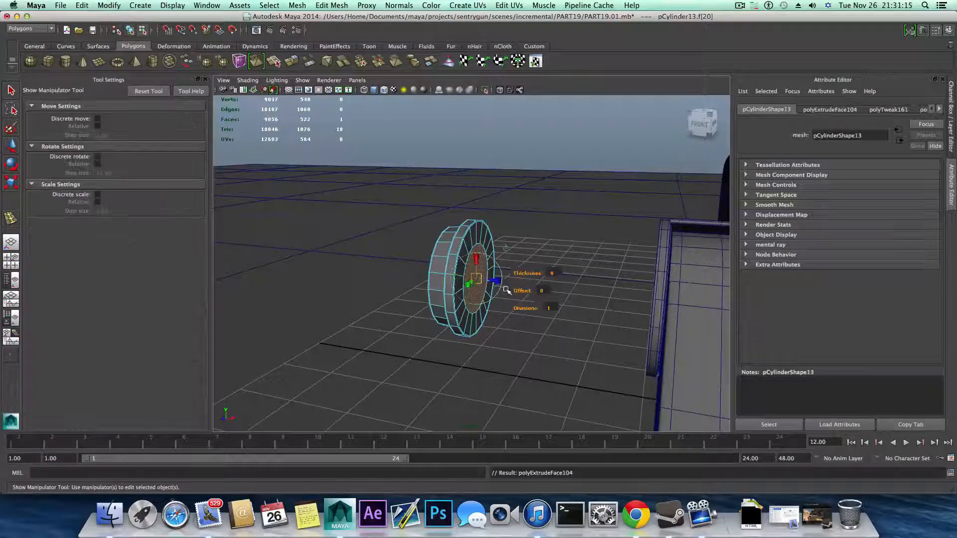
pyautogui.press('w')
pyautogui.moveTo(462, 282); pyautogui.dragTo(527, 297)
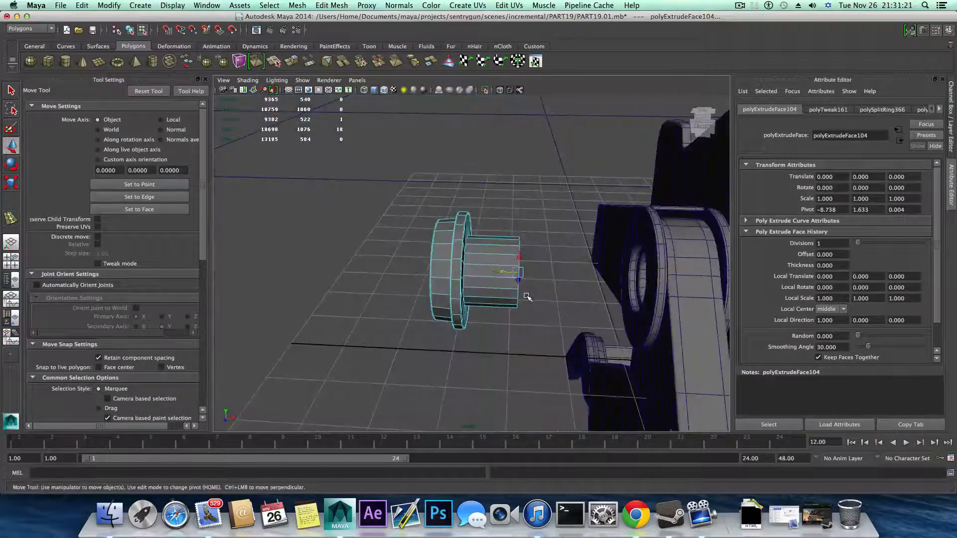
# Step: Insert supporting edge loops at the shaft's free end and around its base where it meets the flange
pyautogui.press('F8')
pyautogui.keyDown('shift'); pyautogui.moveTo(503, 268); pyautogui.dragTo(473, 280, button='right'); pyautogui.keyUp('shift')
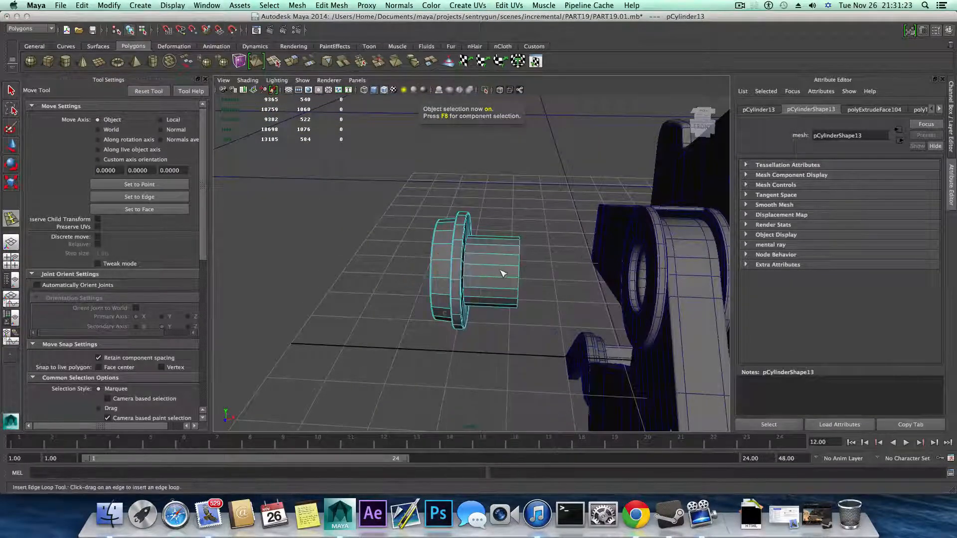
pyautogui.moveTo(511, 269); pyautogui.dragTo(478, 260)
pyautogui.scroll(5, 504, 273)
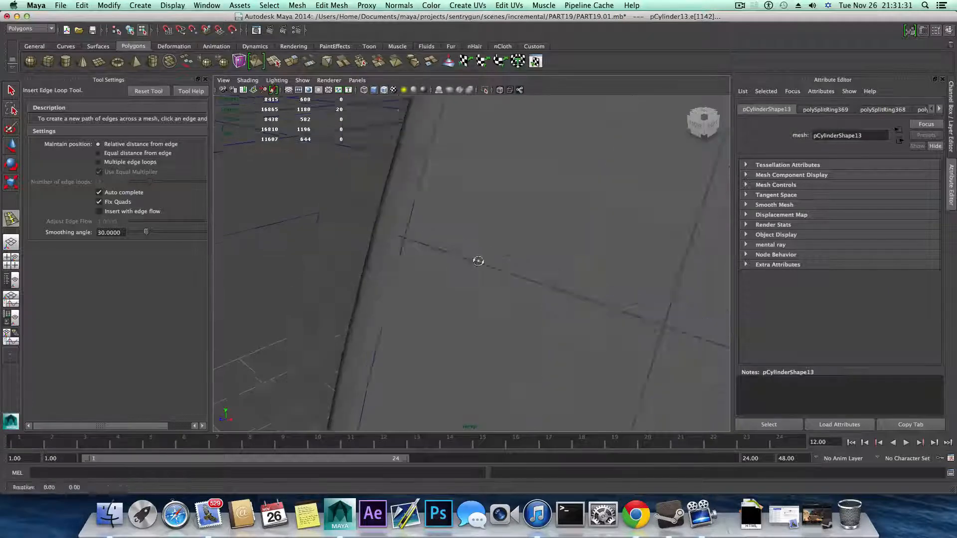
pyautogui.scroll(-5, 496, 262)
# Step: Extrude the shaft's end face and scale it in slightly to leave a narrow supporting border
pyautogui.moveTo(492, 260); pyautogui.dragTo(495, 284, button='right')
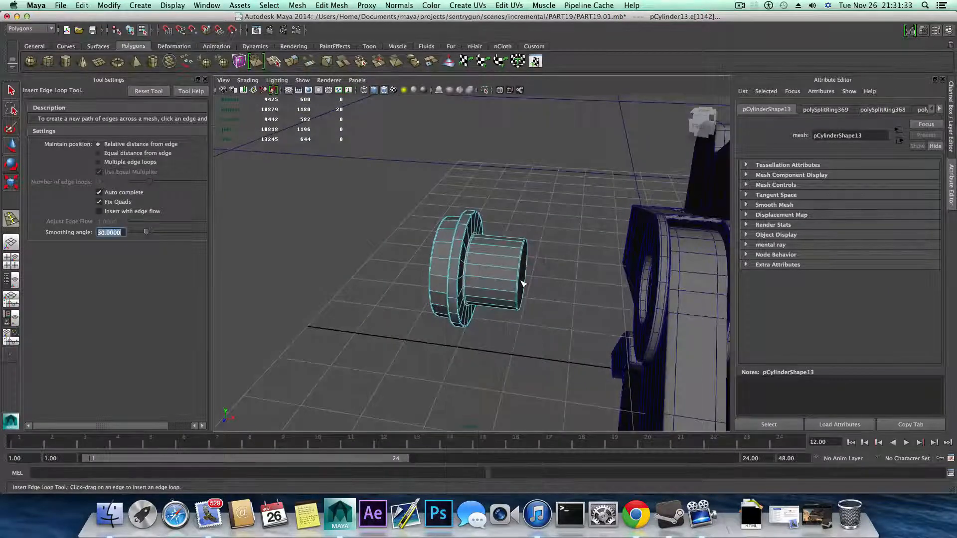
pyautogui.press('q')
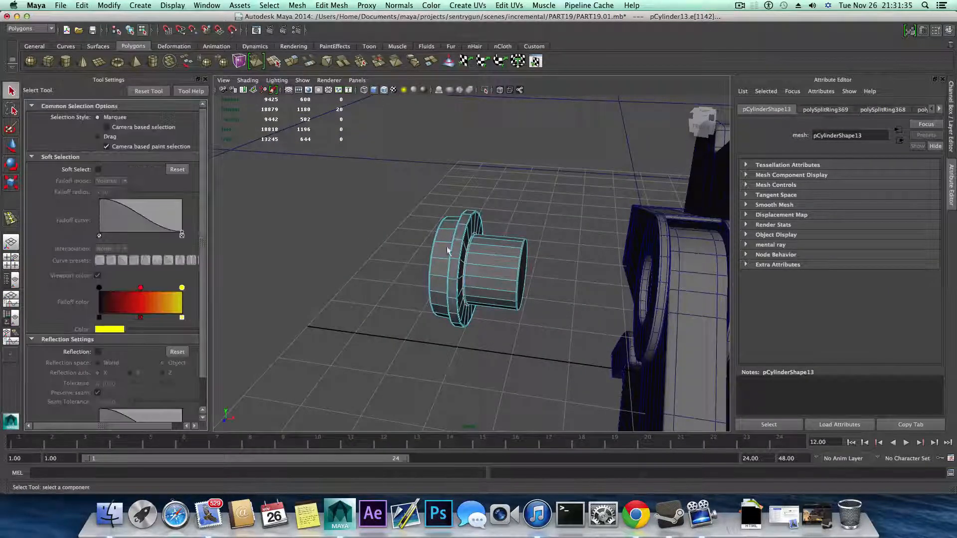
pyautogui.click(527, 274)
pyautogui.keyDown('alt'); pyautogui.moveTo(528, 274); pyautogui.dragTo(519, 275); pyautogui.keyUp('alt')
pyautogui.keyDown('alt'); pyautogui.moveTo(518, 275); pyautogui.dragTo(677, 308, button='right'); pyautogui.keyUp('alt')
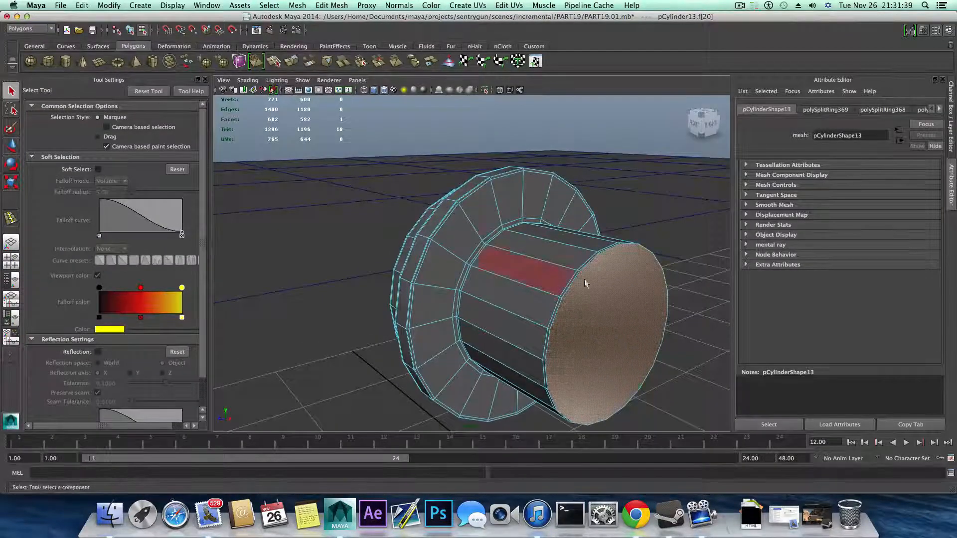
pyautogui.hotkey('ctrl', 'e')
pyautogui.press('r')
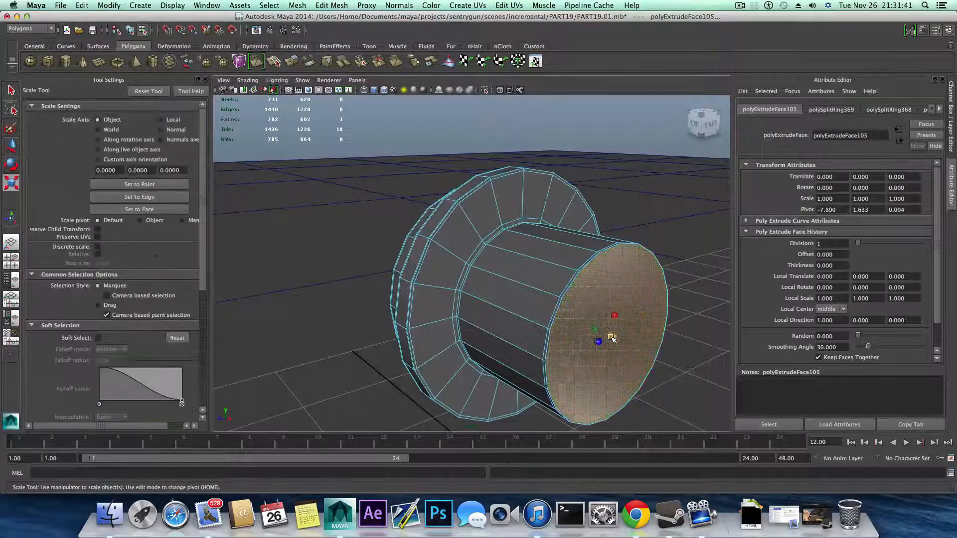
pyautogui.moveTo(612, 338); pyautogui.dragTo(608, 338)
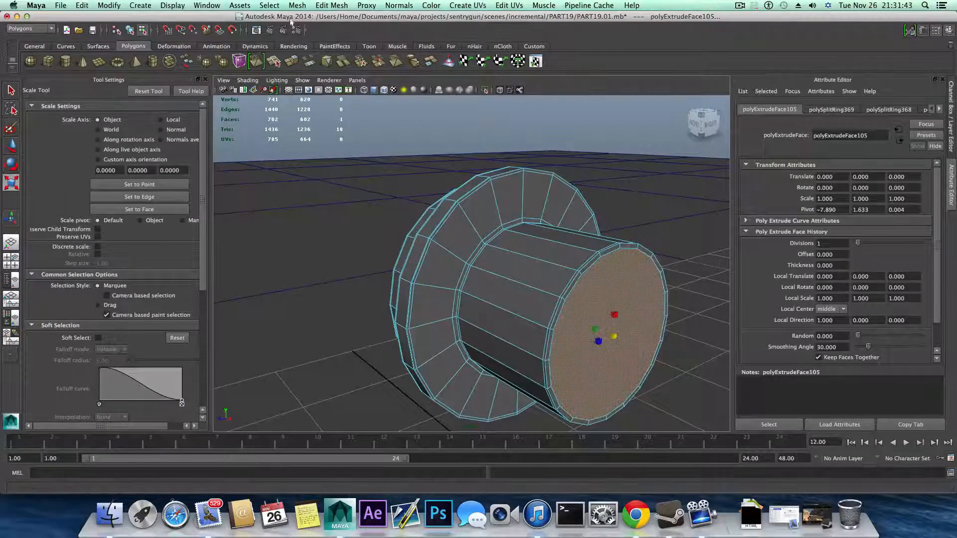
# Step: Poke the shaft's end face so its edges meet at a centre vertex
pyautogui.click(297, 5)
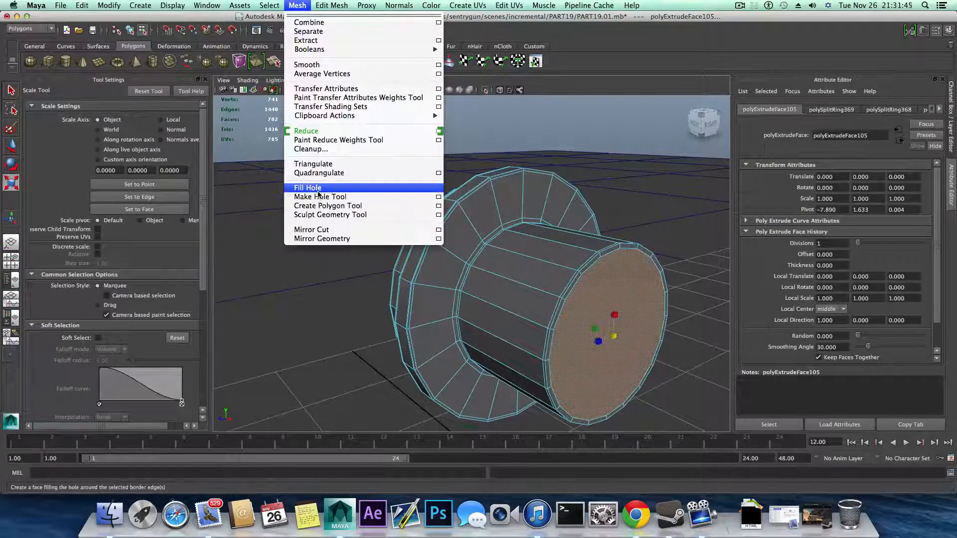
pyautogui.moveTo(331, 5)
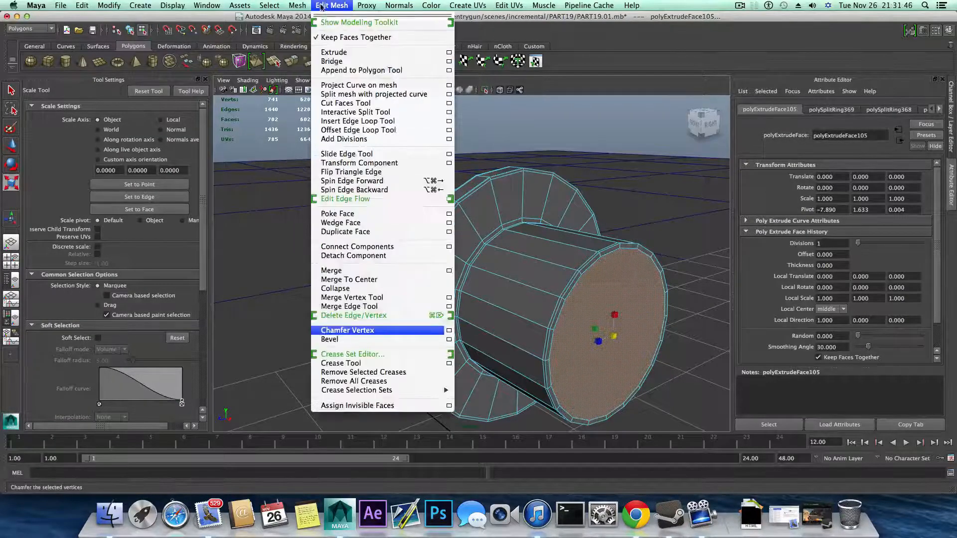
pyautogui.click(340, 218)
# Step: Poke the round face inside the cap's front groove, and select the whole cap as an object
pyautogui.keyDown('alt'); pyautogui.moveTo(573, 299); pyautogui.dragTo(501, 344); pyautogui.keyUp('alt')
pyautogui.click(475, 343)
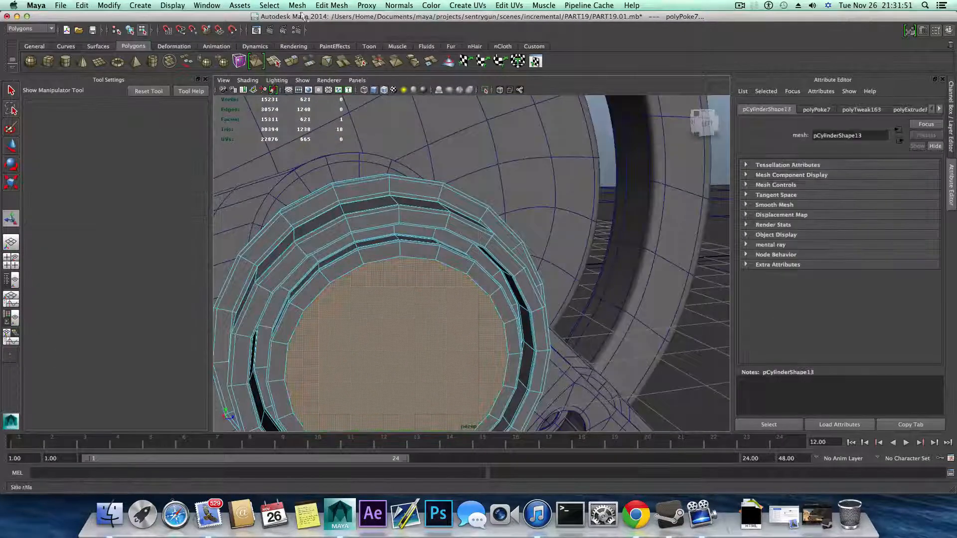
pyautogui.click(331, 5)
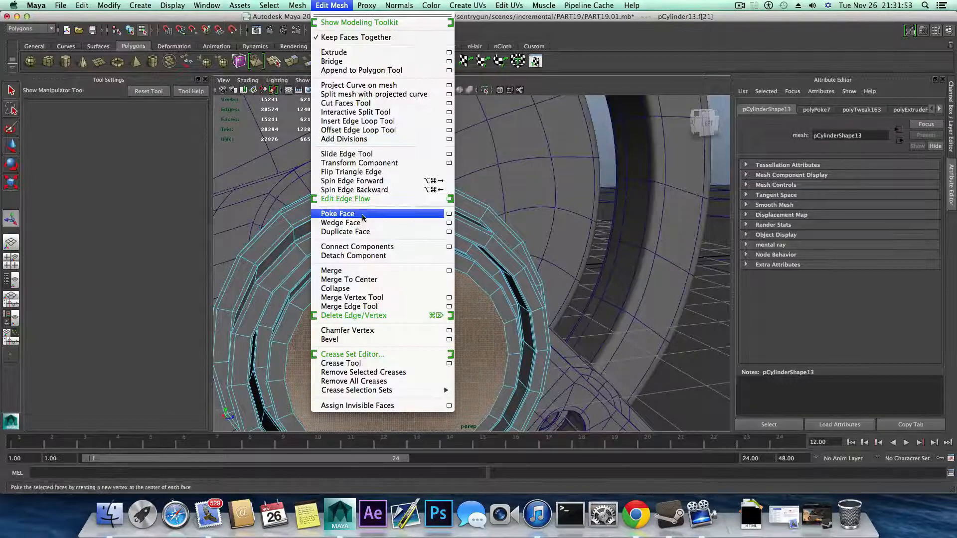
pyautogui.click(344, 217)
pyautogui.scroll(-3, 463, 361)
pyautogui.keyDown('alt'); pyautogui.moveTo(464, 362); pyautogui.dragTo(399, 365); pyautogui.keyUp('alt')
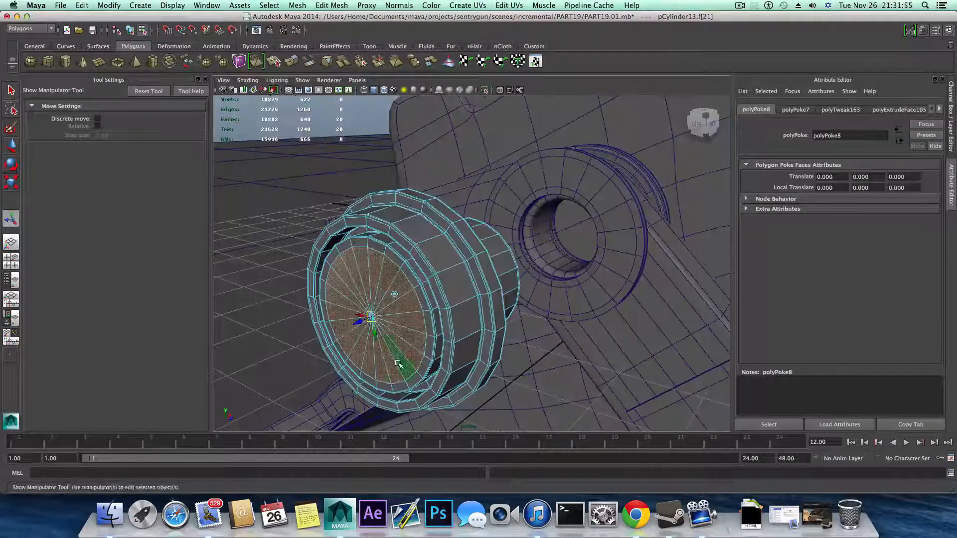
pyautogui.press('F8')
pyautogui.click(465, 343)
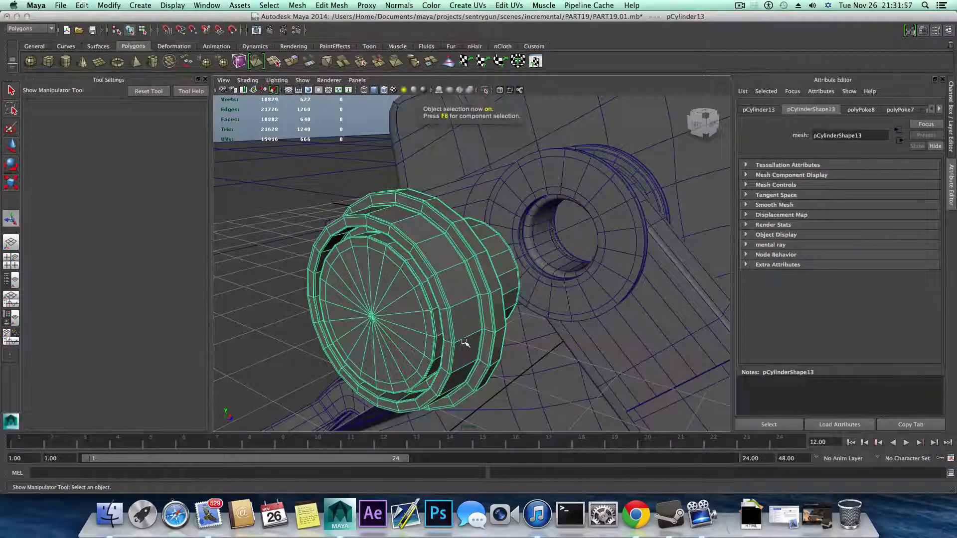
# Step: Turn on smooth mesh preview for the cap and inspect its flange, shaft and grooved face
pyautogui.press('3')
pyautogui.keyDown('alt'); pyautogui.moveTo(462, 342); pyautogui.dragTo(397, 335); pyautogui.keyUp('alt')
pyautogui.press('F8')
pyautogui.press('F8')
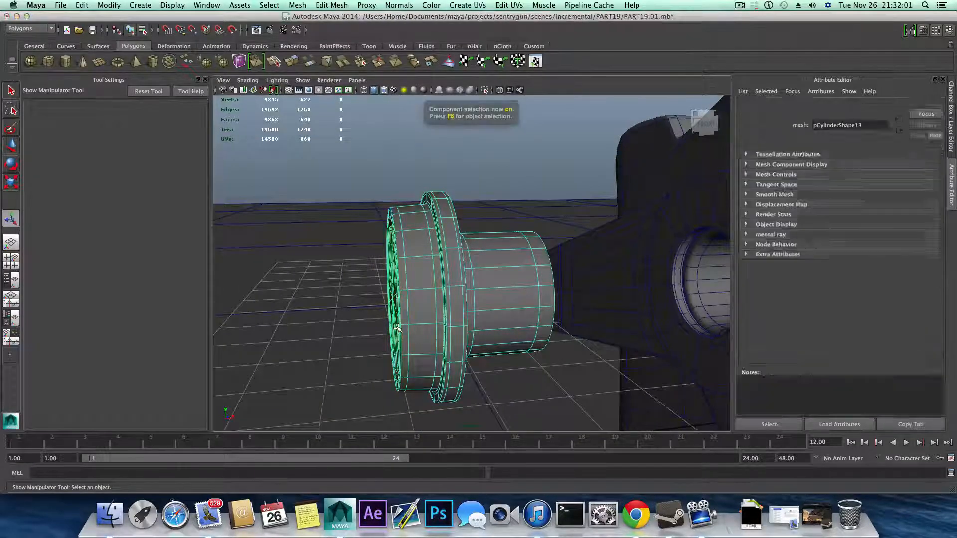
pyautogui.keyDown('alt'); pyautogui.moveTo(435, 322); pyautogui.dragTo(464, 325); pyautogui.keyUp('alt')
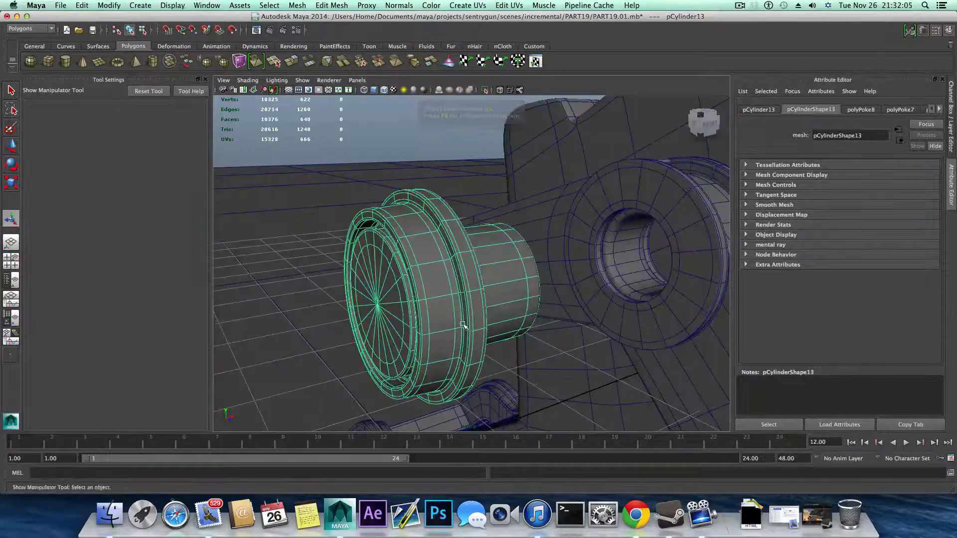
# Step: Select all faces of the cap's rear shaft and scale the shaft slightly thinner for the bracket hole
pyautogui.press('w')
pyautogui.moveTo(399, 302); pyautogui.dragTo(523, 288)
pyautogui.moveTo(523, 288); pyautogui.dragTo(529, 309, button='right')
pyautogui.keyDown('alt'); pyautogui.moveTo(529, 309); pyautogui.dragTo(531, 308); pyautogui.keyUp('alt')
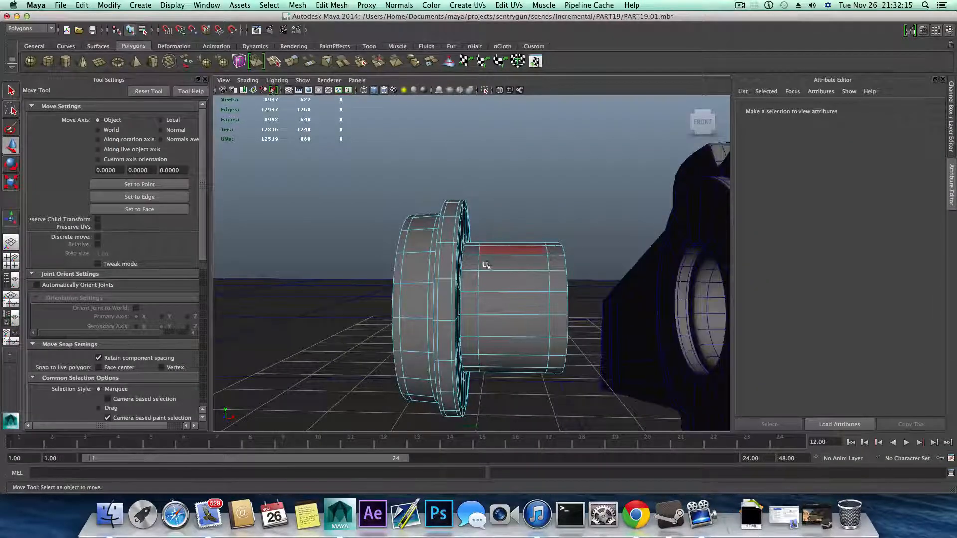
pyautogui.keyDown('alt'); pyautogui.moveTo(482, 261); pyautogui.dragTo(488, 259); pyautogui.keyUp('alt')
pyautogui.moveTo(592, 401); pyautogui.dragTo(535, 394)
pyautogui.press('r')
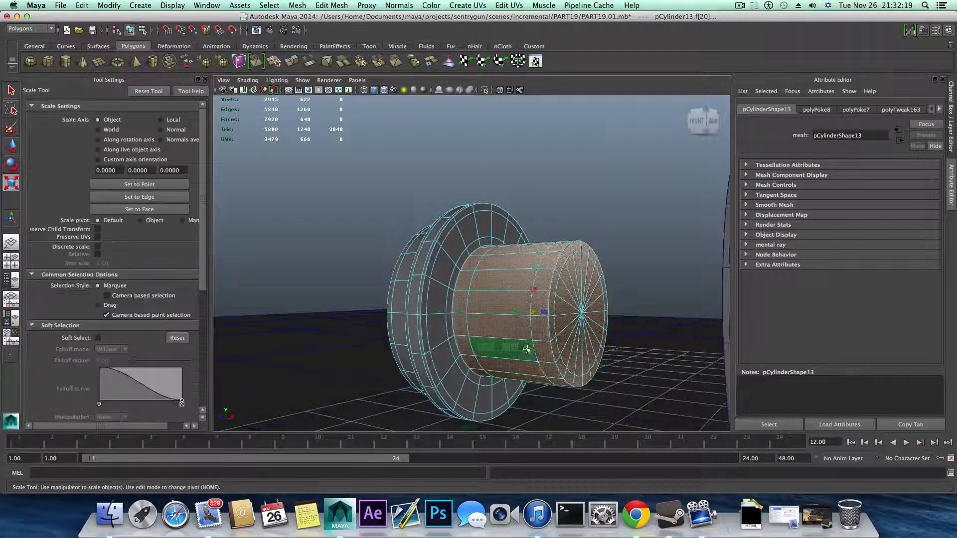
pyautogui.press('t')
pyautogui.press('e')
pyautogui.press('r')
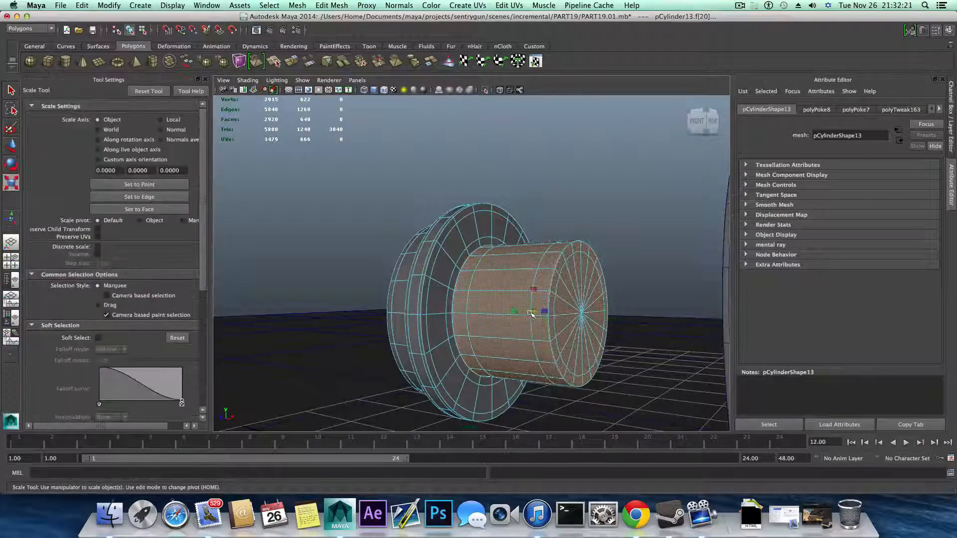
pyautogui.keyDown('alt'); pyautogui.moveTo(520, 317); pyautogui.dragTo(559, 320); pyautogui.keyUp('alt')
pyautogui.press('w')
pyautogui.moveTo(492, 305); pyautogui.dragTo(495, 340)
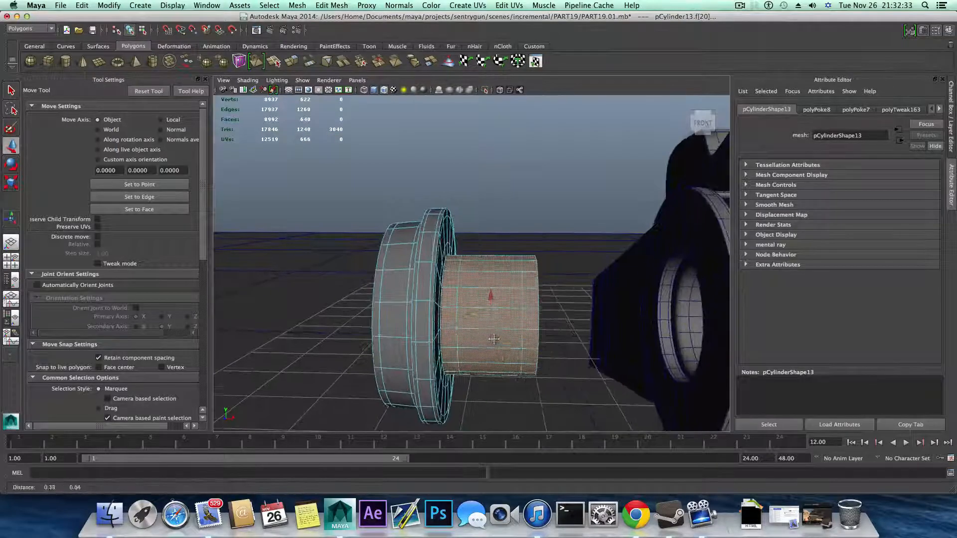
# Step: Return to object selection and slide the whole cap along its axis into the bracket's pivot hole
pyautogui.press('F8')
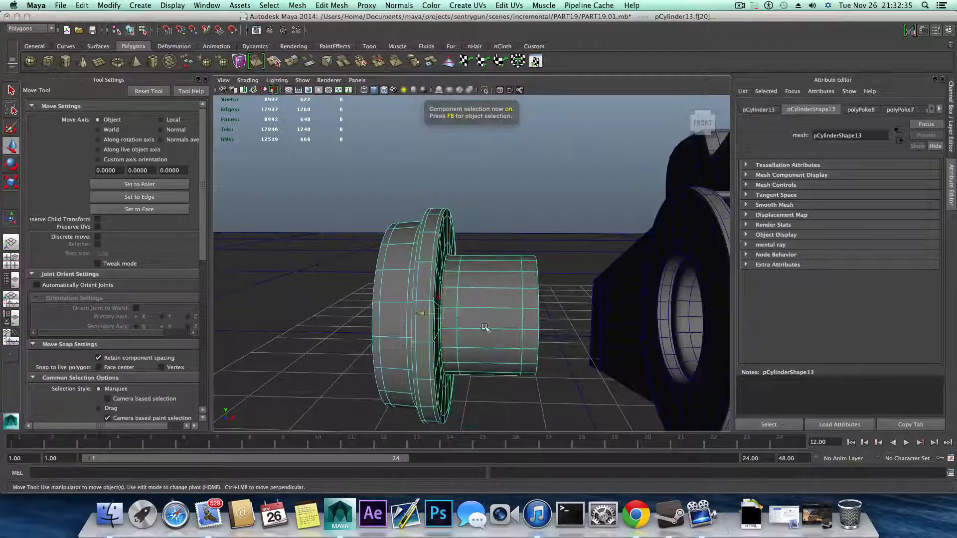
pyautogui.moveTo(428, 313); pyautogui.dragTo(689, 342)
pyautogui.scroll(-5, 682, 345)
pyautogui.keyDown('alt'); pyautogui.moveTo(678, 347); pyautogui.dragTo(614, 343, button='right'); pyautogui.keyUp('alt')
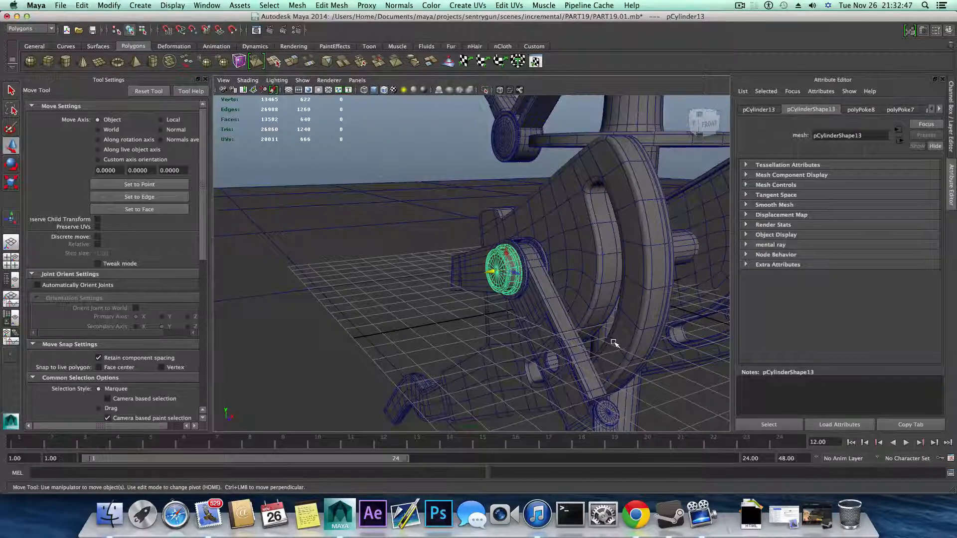
# Step: Duplicate the seated pivot cap, pull the copy clear of the bracket and rotate it to face the opposite way
pyautogui.hotkey('ctrl', 'd')
pyautogui.keyDown('alt'); pyautogui.moveTo(614, 343); pyautogui.dragTo(531, 367); pyautogui.keyUp('alt')
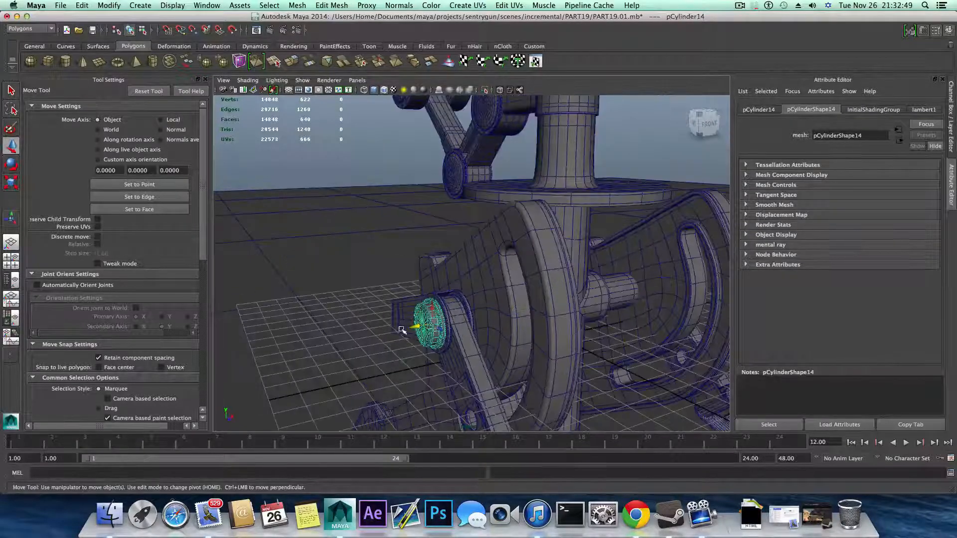
pyautogui.moveTo(414, 327); pyautogui.dragTo(334, 335)
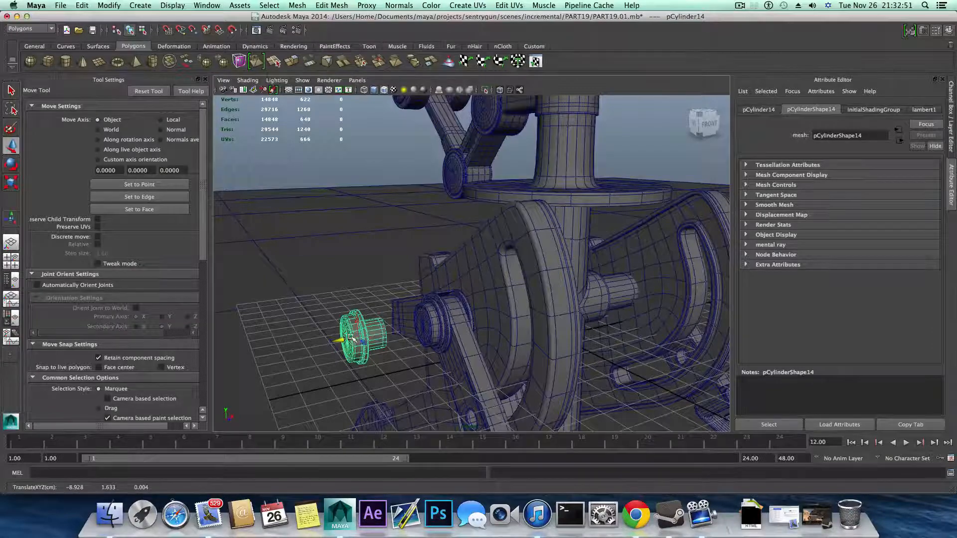
pyautogui.press('e')
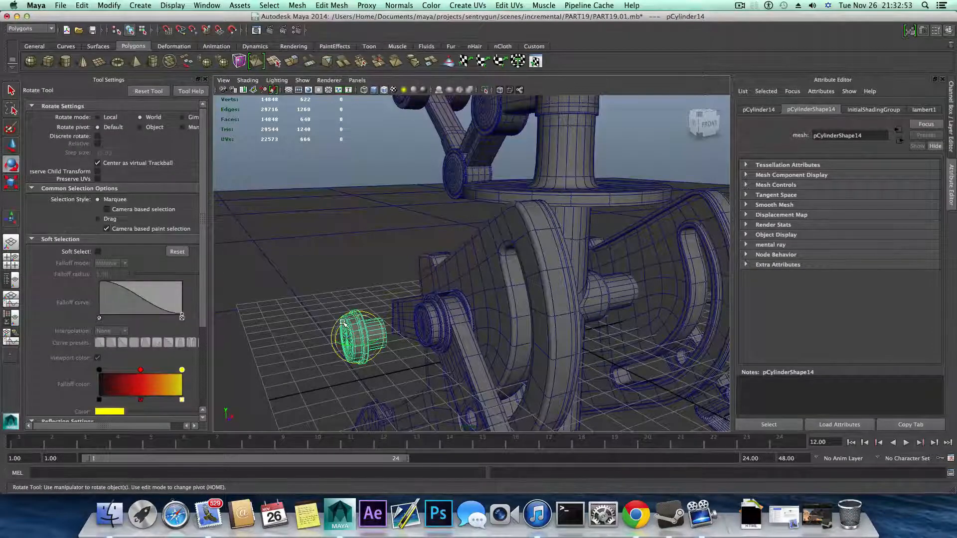
pyautogui.moveTo(349, 322); pyautogui.dragTo(438, 351)
# Step: Move the duplicated cap across to the opposite leg bracket and seat it in that bracket's pivot hole
pyautogui.press('w')
pyautogui.moveTo(523, 335); pyautogui.dragTo(507, 316)
pyautogui.keyDown('alt'); pyautogui.moveTo(506, 316); pyautogui.dragTo(491, 267, button='middle'); pyautogui.keyUp('alt')
pyautogui.keyDown('alt'); pyautogui.moveTo(618, 324); pyautogui.dragTo(656, 333, button='right'); pyautogui.keyUp('alt')
pyautogui.keyDown('alt'); pyautogui.moveTo(655, 333); pyautogui.dragTo(565, 269, button='middle'); pyautogui.keyUp('alt')
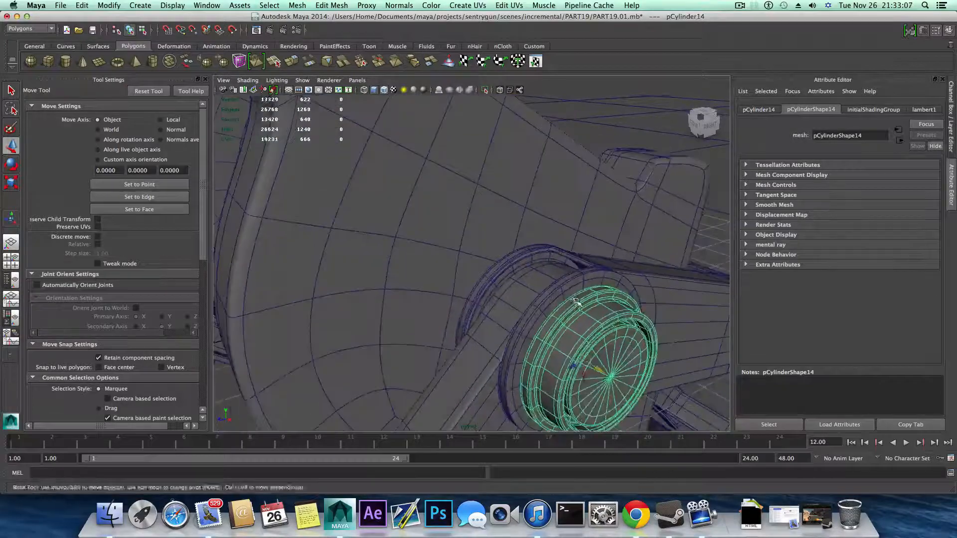
pyautogui.keyDown('alt'); pyautogui.moveTo(565, 287); pyautogui.dragTo(629, 299); pyautogui.keyUp('alt')
pyautogui.moveTo(563, 332); pyautogui.dragTo(481, 330)
# Step: Create a polygon cylinder and raise it about 10.57 units to the top of the sentry's central column
pyautogui.keyDown('alt'); pyautogui.moveTo(588, 324); pyautogui.dragTo(450, 342, button='right'); pyautogui.keyUp('alt')
pyautogui.moveTo(450, 342)
pyautogui.keyDown('alt'); pyautogui.mouseDown()
pyautogui.moveTo(505, 346)
pyautogui.moveTo(448, 331)
pyautogui.mouseUp(); pyautogui.keyUp('alt')
pyautogui.keyDown('alt'); pyautogui.moveTo(448, 331); pyautogui.dragTo(461, 371, button='right'); pyautogui.keyUp('alt')
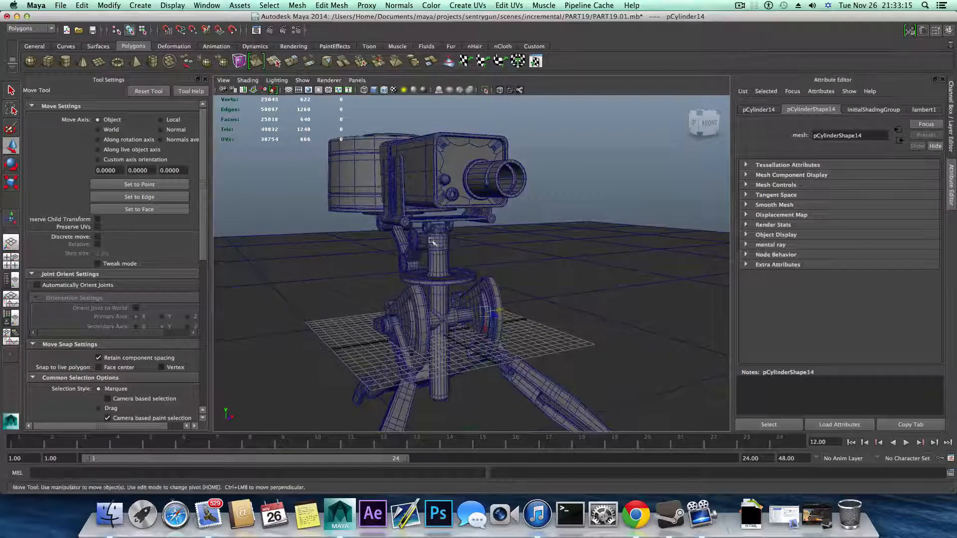
pyautogui.keyDown('alt'); pyautogui.moveTo(417, 250); pyautogui.dragTo(421, 293, button='middle'); pyautogui.keyUp('alt')
pyautogui.keyDown('alt'); pyautogui.moveTo(421, 293); pyautogui.dragTo(530, 307, button='right'); pyautogui.keyUp('alt')
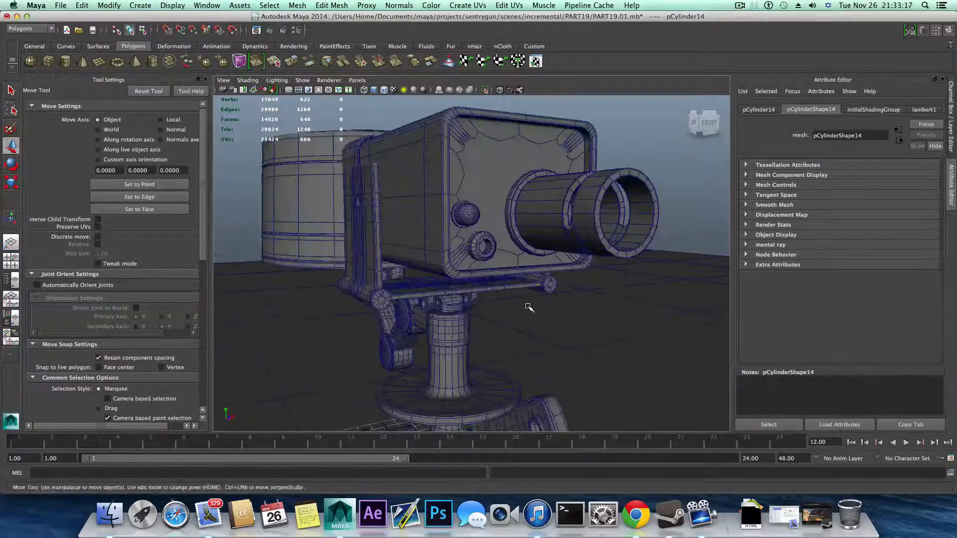
pyautogui.keyDown('alt'); pyautogui.moveTo(529, 307); pyautogui.dragTo(470, 299); pyautogui.keyUp('alt')
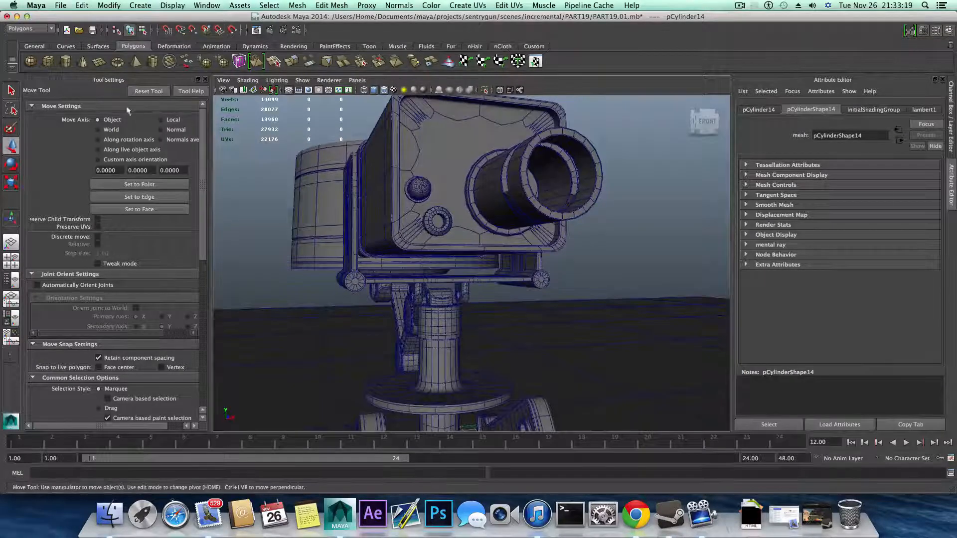
pyautogui.scroll(-5, 425, 372)
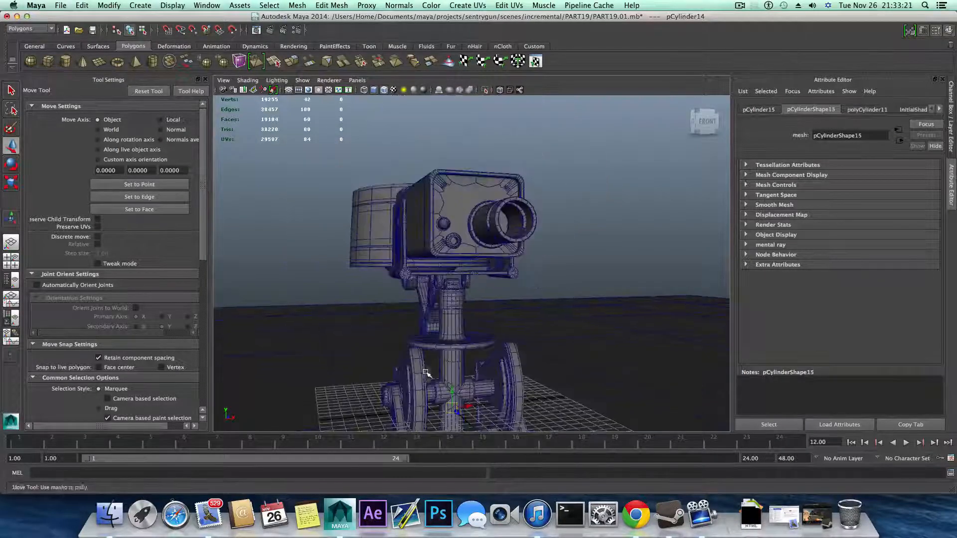
pyautogui.moveTo(454, 341); pyautogui.dragTo(451, 303)
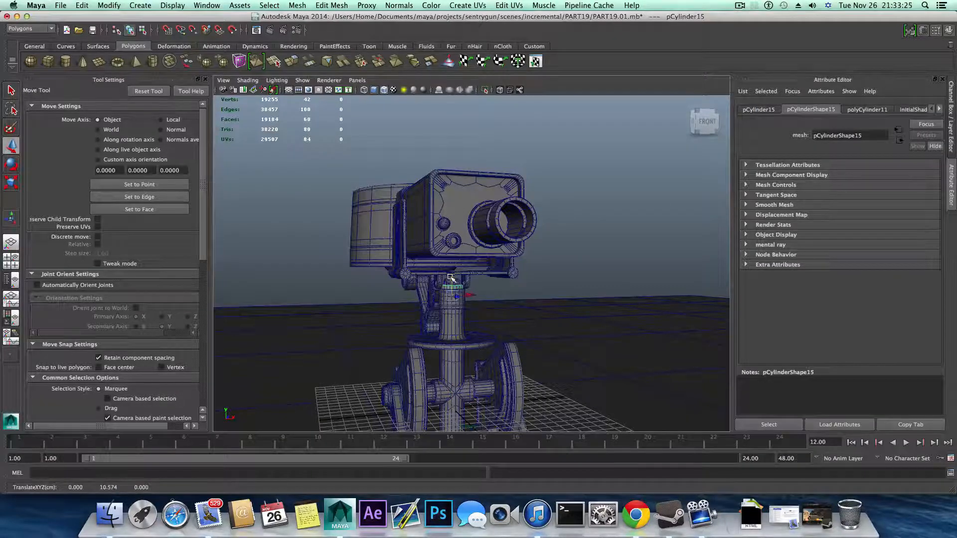
# Step: Try placing the new cylinder beside the column and rotating it 90 degrees about Z, and undo both changes
pyautogui.moveTo(470, 295); pyautogui.dragTo(459, 296)
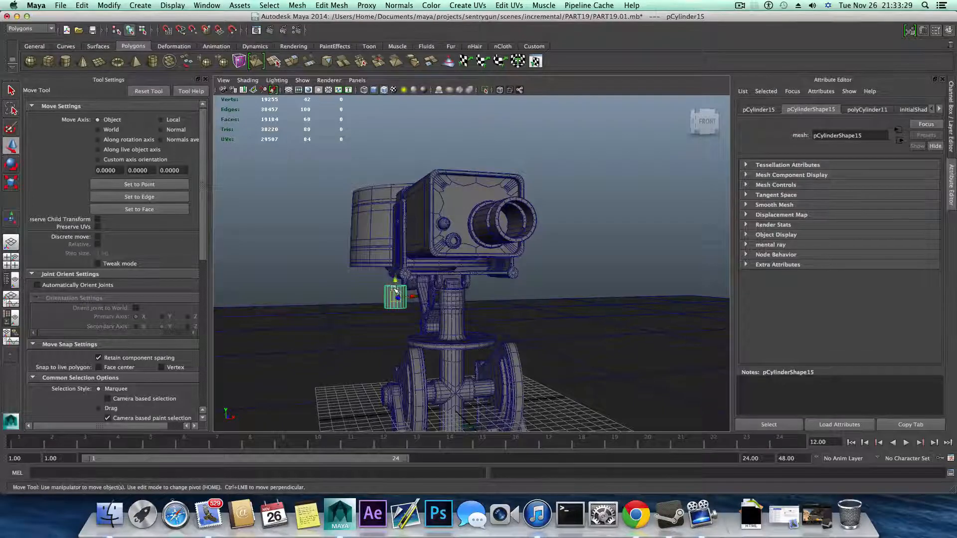
pyautogui.scroll(5, 394, 290)
pyautogui.press('f')
pyautogui.scroll(-2, 417, 300)
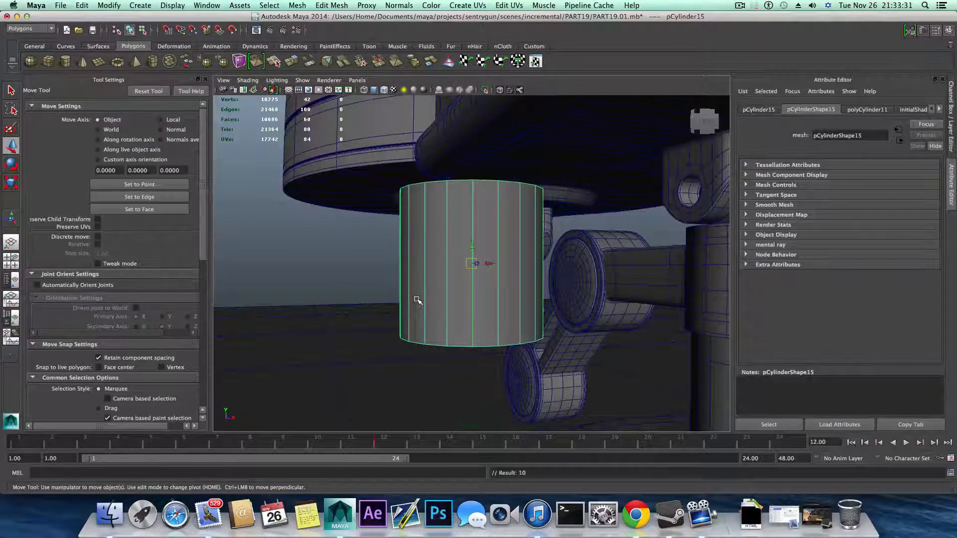
pyautogui.click(827, 5)
pyautogui.click(831, 15)
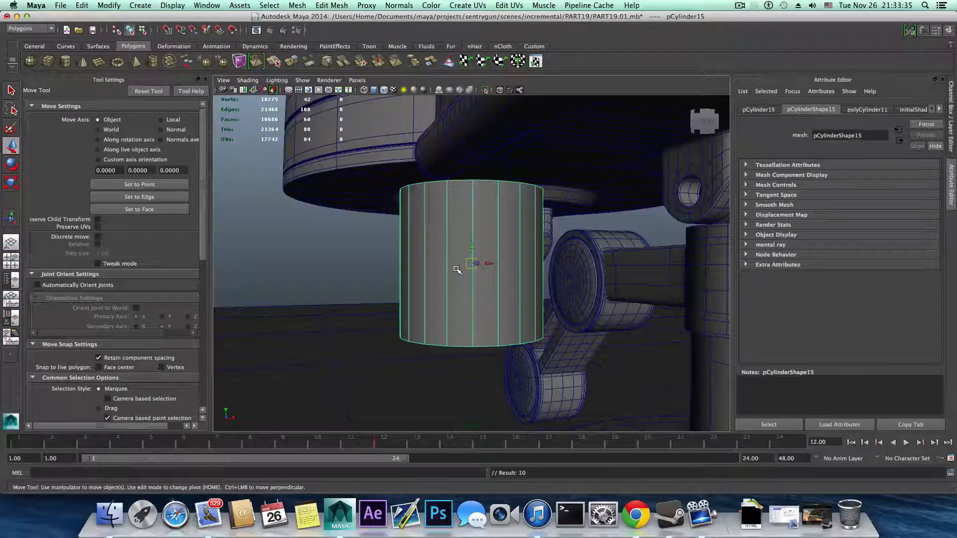
pyautogui.press('e')
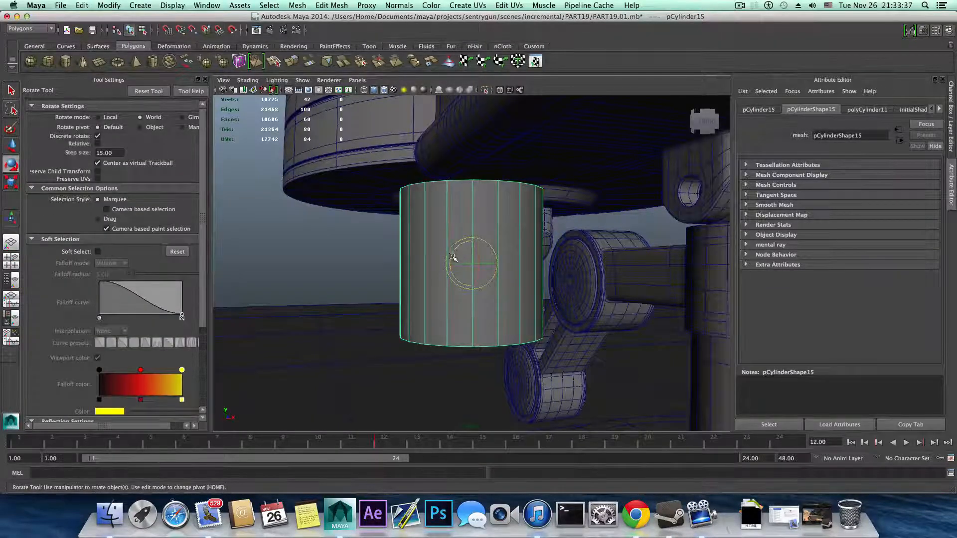
pyautogui.moveTo(453, 257); pyautogui.dragTo(459, 321)
pyautogui.hotkey('ctrl', 'z')
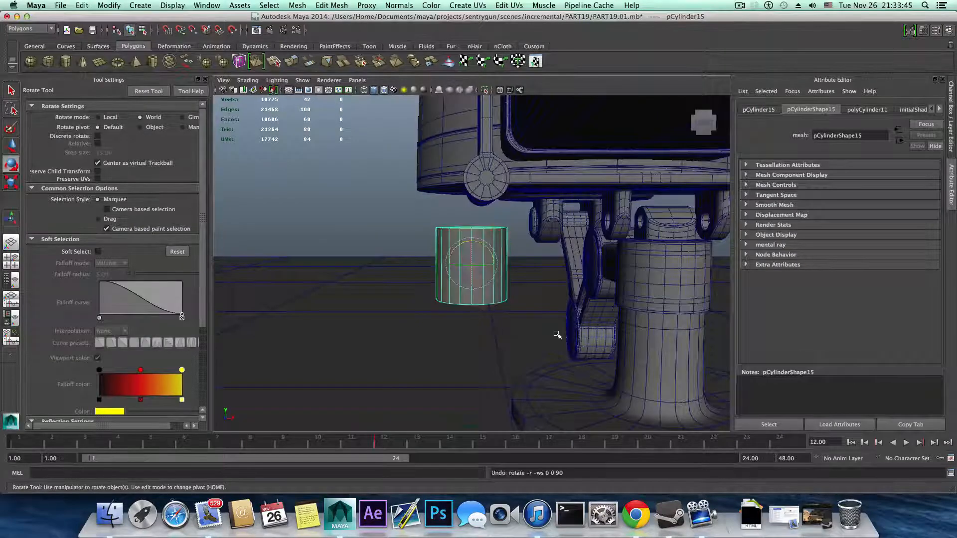
pyautogui.hotkey('ctrl', 'z')
# Step: Turn the cylinder horizontal and raise it to a height of about 11.76, between the lugs under the gun plate
pyautogui.keyDown('alt'); pyautogui.moveTo(597, 279); pyautogui.dragTo(478, 277); pyautogui.keyUp('alt')
pyautogui.keyDown('alt'); pyautogui.moveTo(479, 278); pyautogui.dragTo(513, 272, button='right'); pyautogui.keyUp('alt')
pyautogui.moveTo(511, 268); pyautogui.dragTo(489, 208)
pyautogui.press('w')
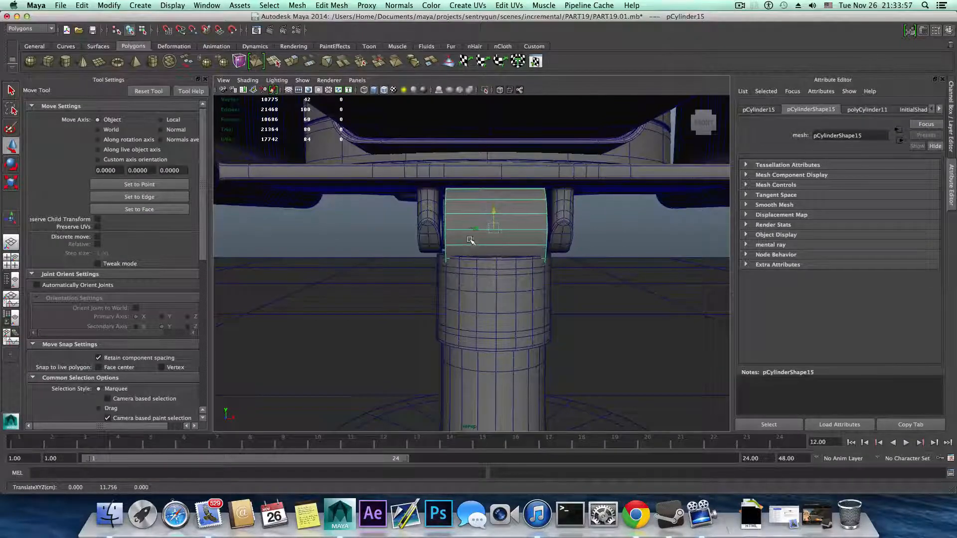
pyautogui.keyDown('alt'); pyautogui.moveTo(469, 240); pyautogui.dragTo(491, 235); pyautogui.keyUp('alt')
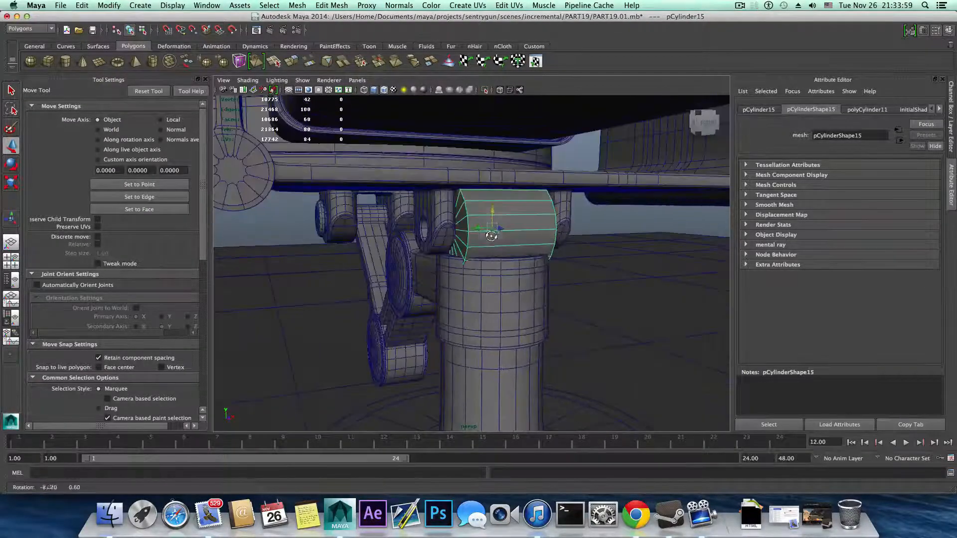
# Step: Working in the side view, scale the cylinder down uniformly to about 0.244 so it fits the lugs' pivot hole
pyautogui.click(11, 263)
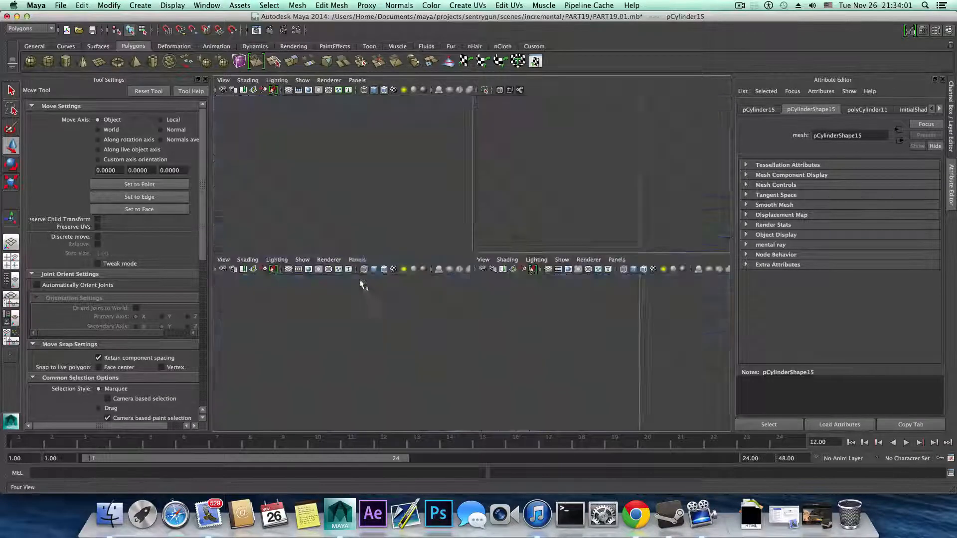
pyautogui.scroll(-5, 430, 332)
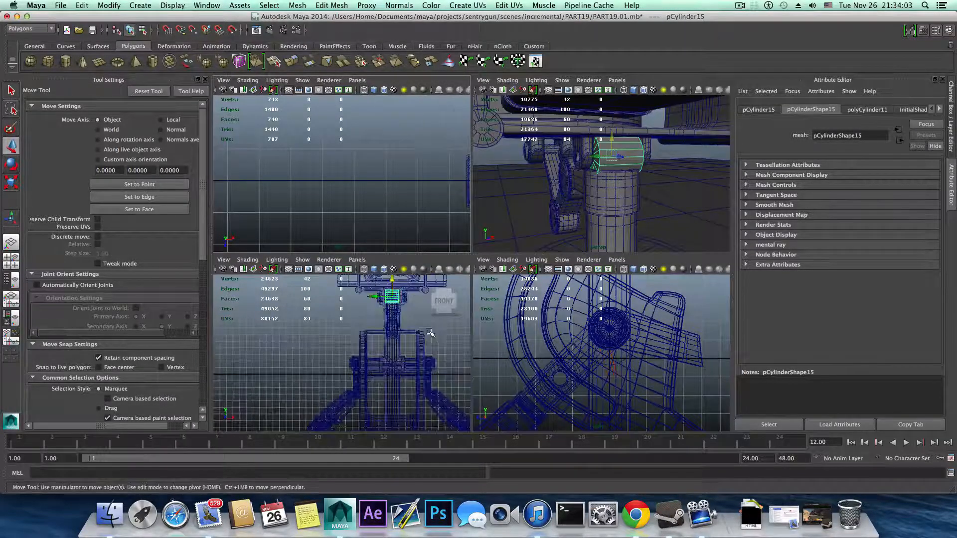
pyautogui.press('space')
pyautogui.press('space')
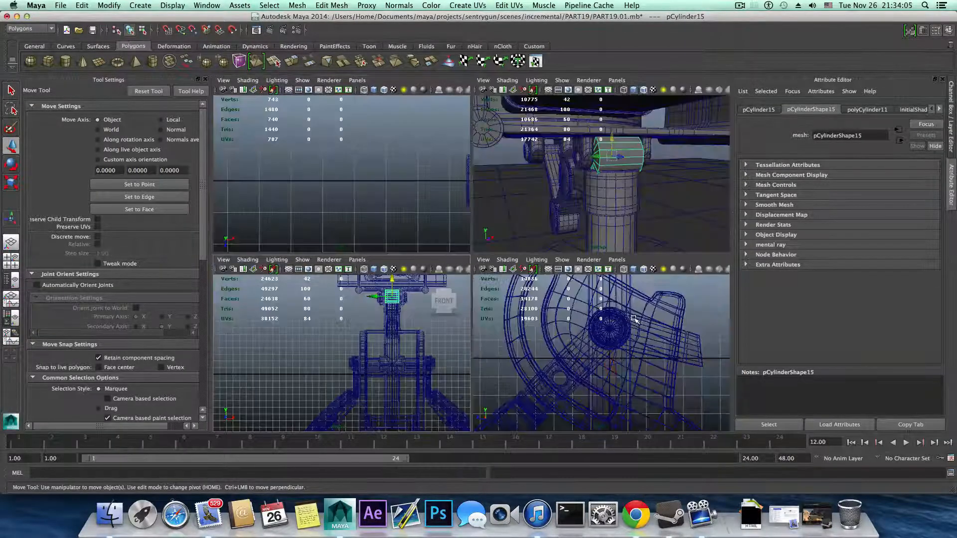
pyautogui.press('space')
pyautogui.keyDown('alt'); pyautogui.moveTo(538, 139); pyautogui.dragTo(542, 322, button='middle'); pyautogui.keyUp('alt')
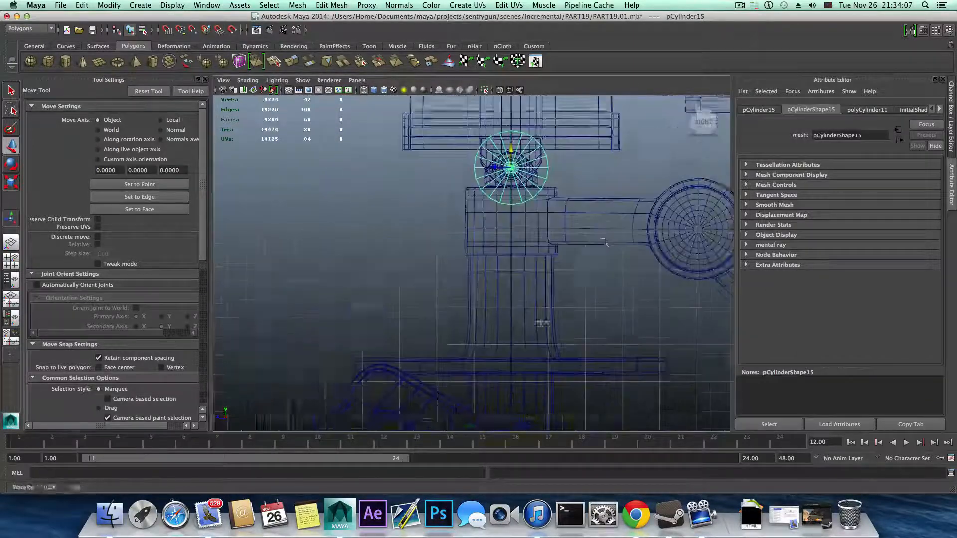
pyautogui.keyDown('alt'); pyautogui.moveTo(600, 243); pyautogui.dragTo(589, 299, button='middle'); pyautogui.keyUp('alt')
pyautogui.press('r')
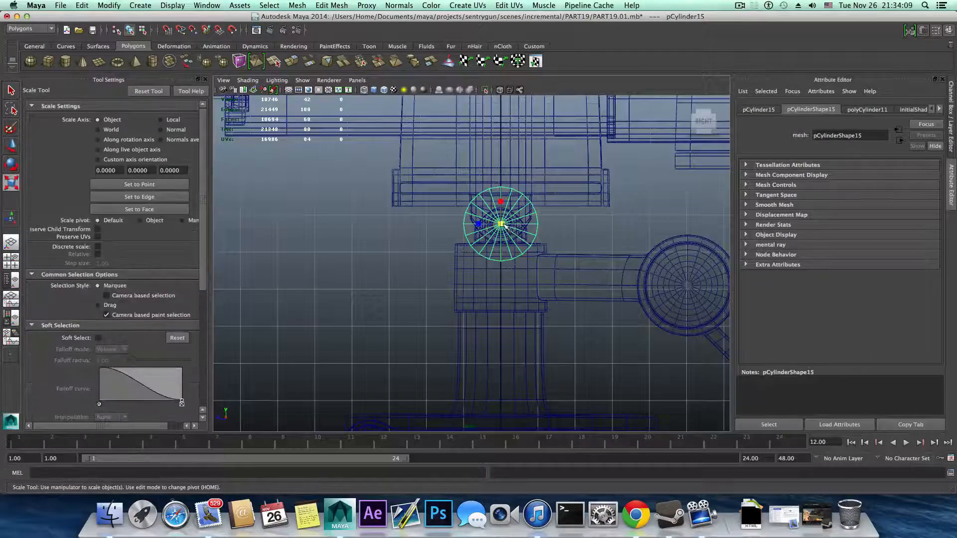
pyautogui.moveTo(502, 224); pyautogui.dragTo(491, 229)
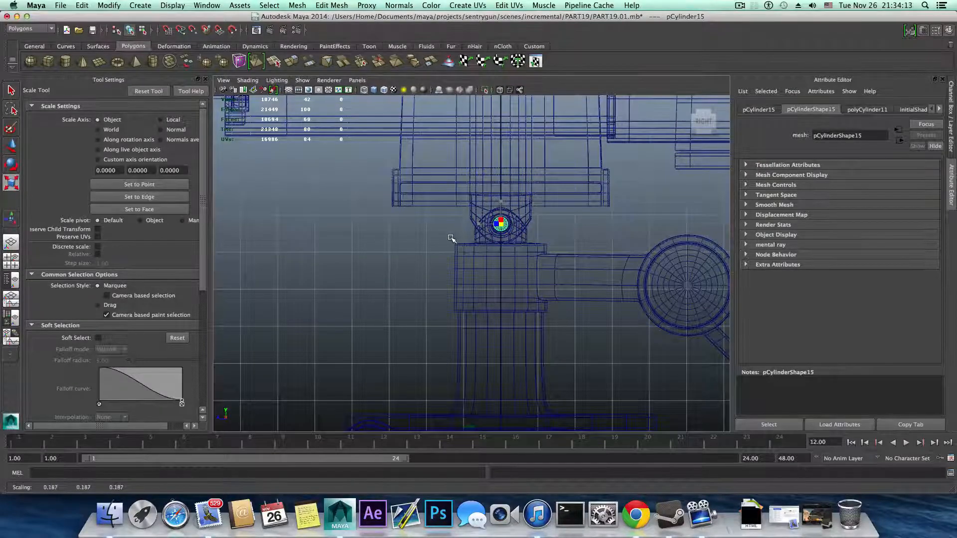
pyautogui.scroll(8, 516, 232)
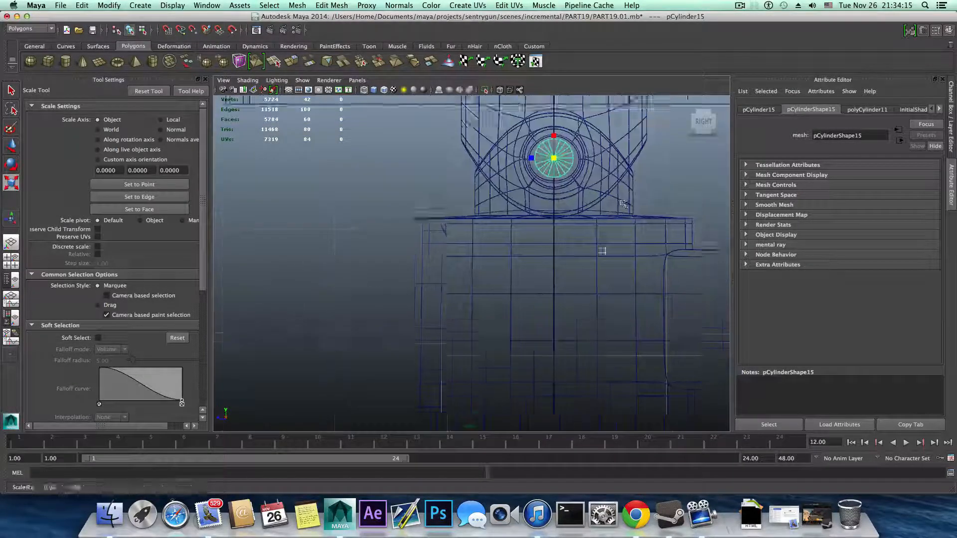
pyautogui.keyDown('alt'); pyautogui.moveTo(601, 249); pyautogui.dragTo(566, 286, button='middle'); pyautogui.keyUp('alt')
pyautogui.scroll(3, 564, 282)
pyautogui.moveTo(552, 239); pyautogui.dragTo(560, 238)
pyautogui.moveTo(566, 240); pyautogui.dragTo(638, 258)
# Step: Back in the perspective view, stretch the pin along its axis until it passes through both lugs and protrudes slightly
pyautogui.press('space')
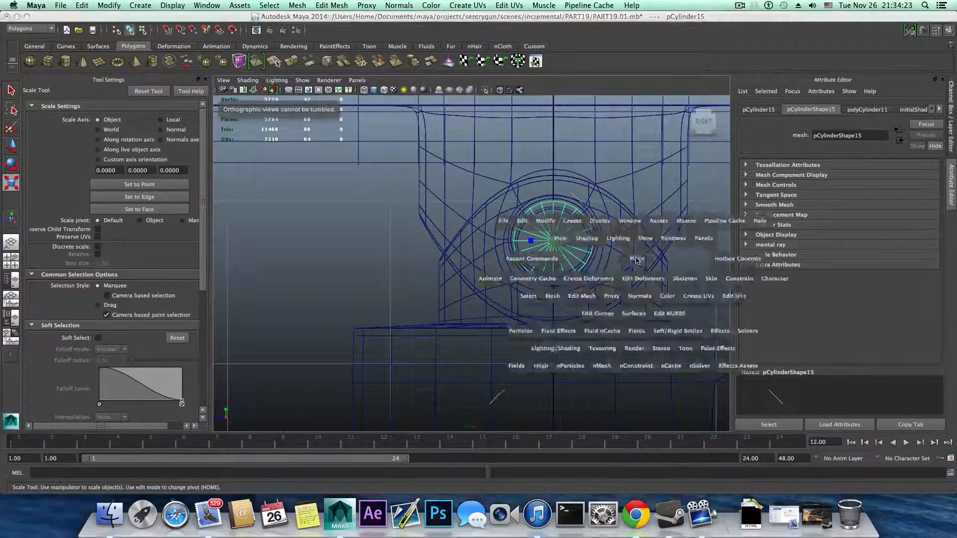
pyautogui.press('space')
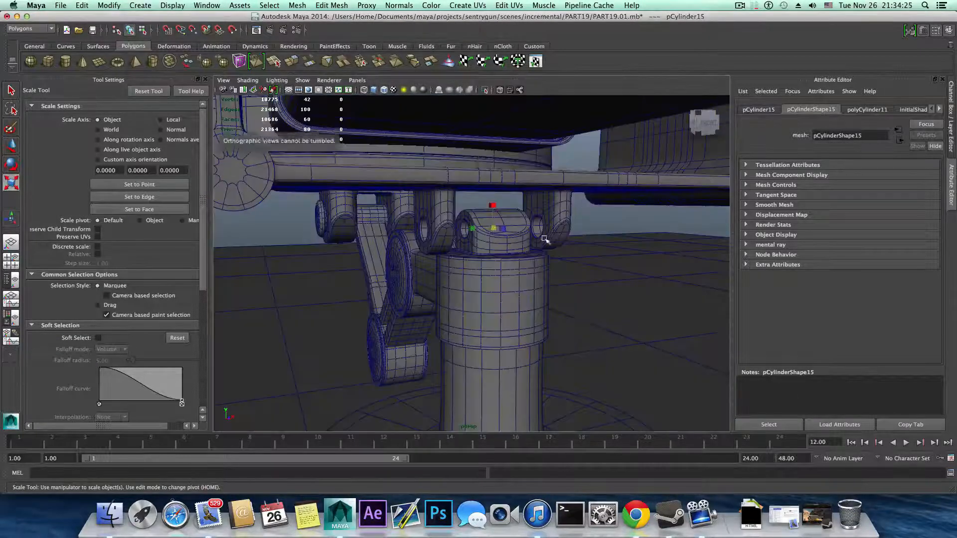
pyautogui.keyDown('alt'); pyautogui.moveTo(413, 228); pyautogui.dragTo(391, 236); pyautogui.keyUp('alt')
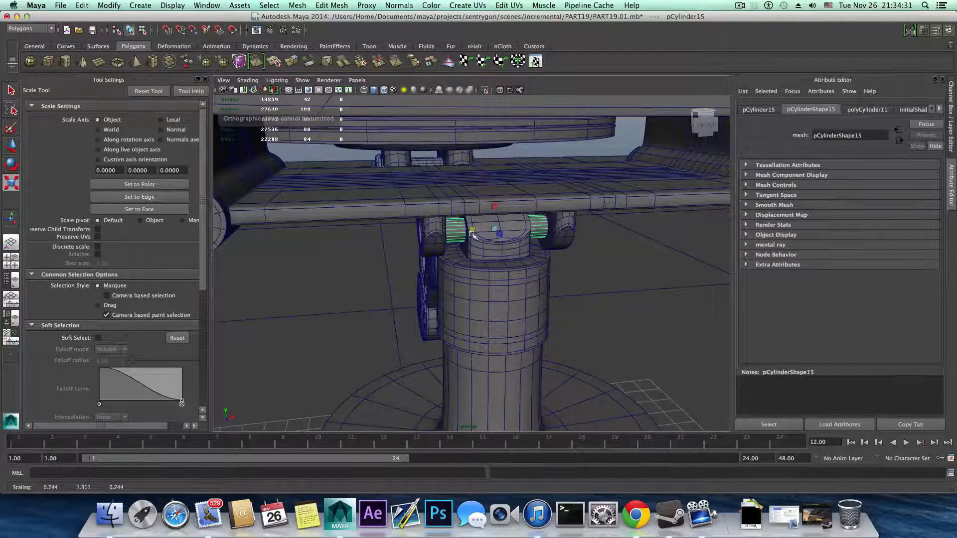
pyautogui.moveTo(472, 229); pyautogui.dragTo(459, 228)
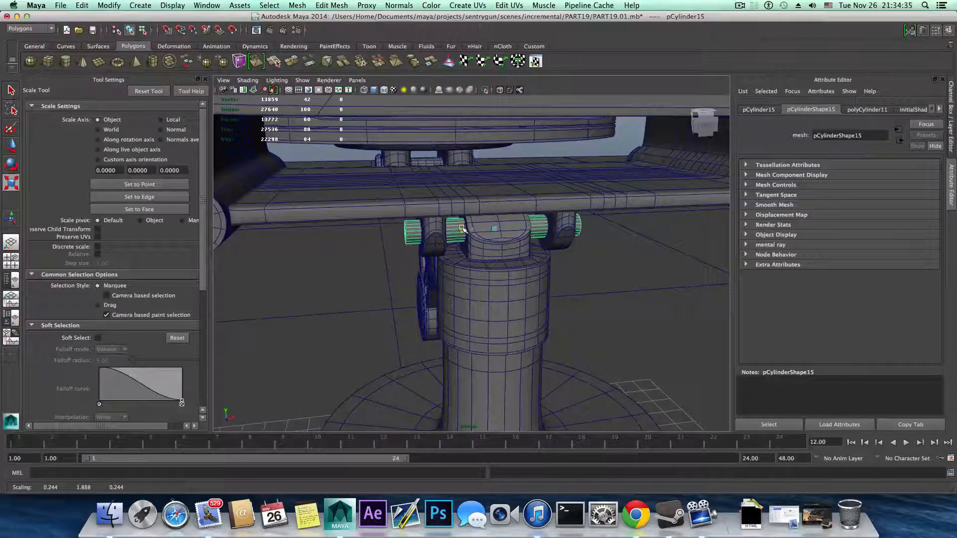
pyautogui.moveTo(462, 228)
pyautogui.mouseDown()
pyautogui.moveTo(415, 225)
pyautogui.moveTo(451, 227)
pyautogui.mouseUp()
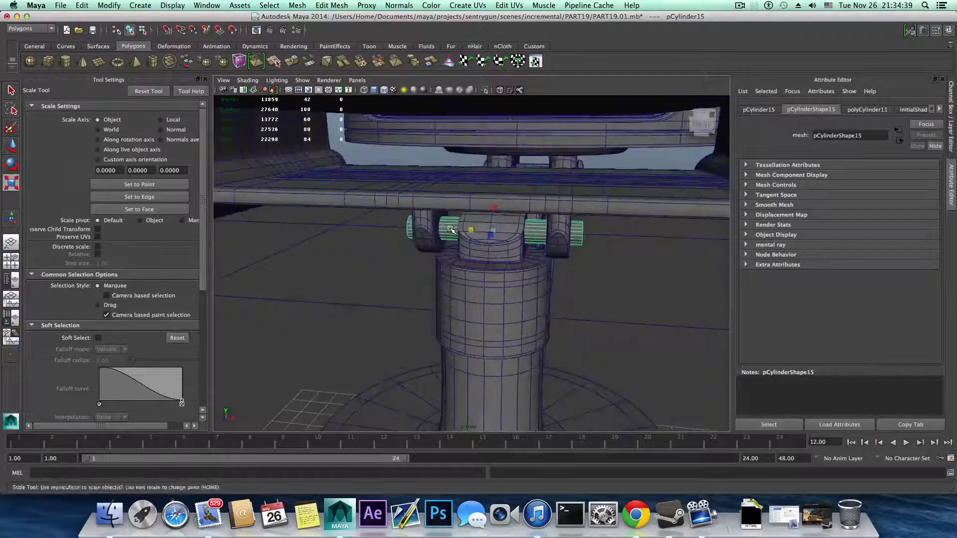
# Step: Split the pin's lengthwise edge ring to add an edge loop around the middle of the pin
pyautogui.keyDown('alt'); pyautogui.moveTo(452, 228); pyautogui.dragTo(397, 237, button='middle'); pyautogui.keyUp('alt')
pyautogui.keyDown('alt'); pyautogui.moveTo(398, 237); pyautogui.dragTo(551, 247, button='right'); pyautogui.keyUp('alt')
pyautogui.keyDown('alt'); pyautogui.moveTo(551, 247); pyautogui.dragTo(492, 209); pyautogui.keyUp('alt')
pyautogui.keyDown('alt'); pyautogui.moveTo(433, 229); pyautogui.dragTo(494, 222); pyautogui.keyUp('alt')
pyautogui.moveTo(486, 213); pyautogui.dragTo(483, 195, button='right')
pyautogui.click(481, 266)
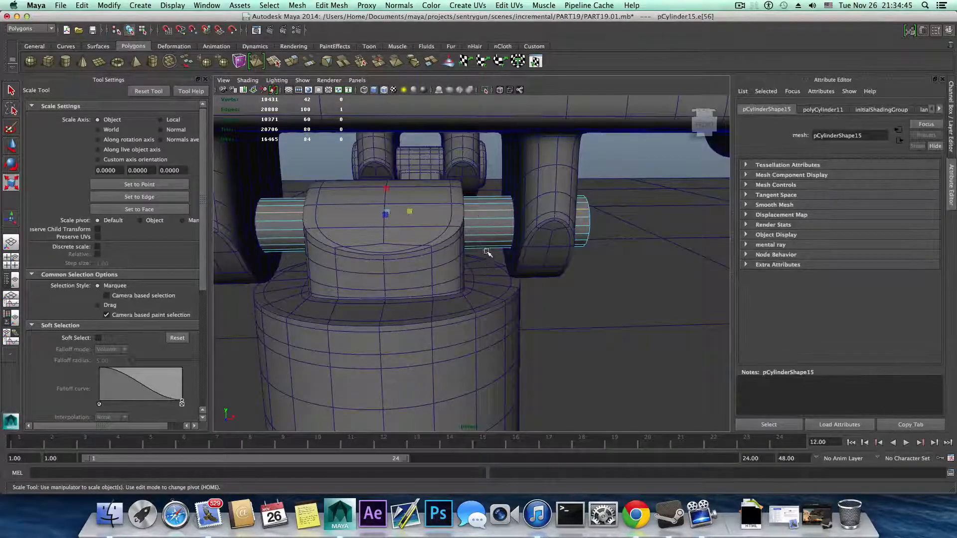
pyautogui.keyDown('ctrl'); pyautogui.rightClick(478, 210); pyautogui.keyUp('ctrl')
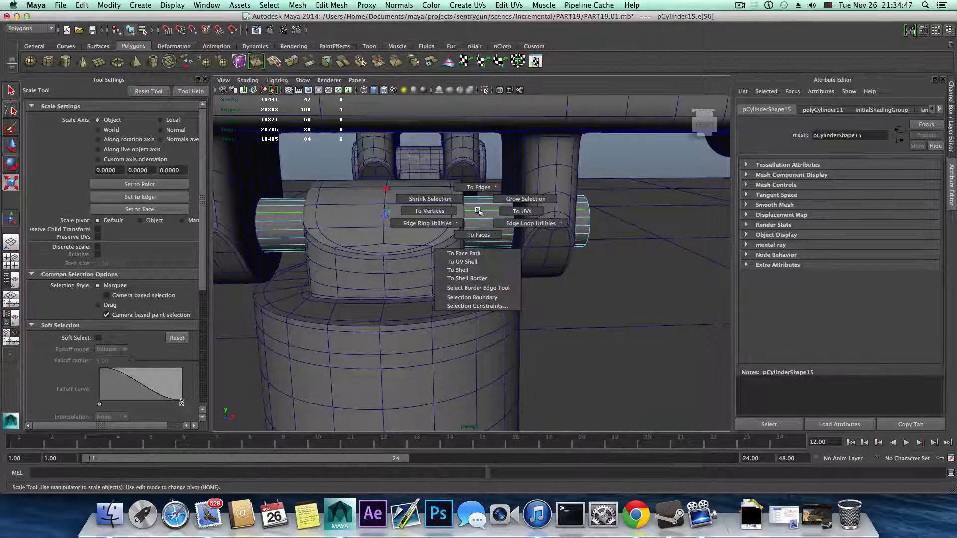
pyautogui.keyDown('ctrl'); pyautogui.moveTo(478, 210); pyautogui.dragTo(491, 241, button='right'); pyautogui.keyUp('ctrl')
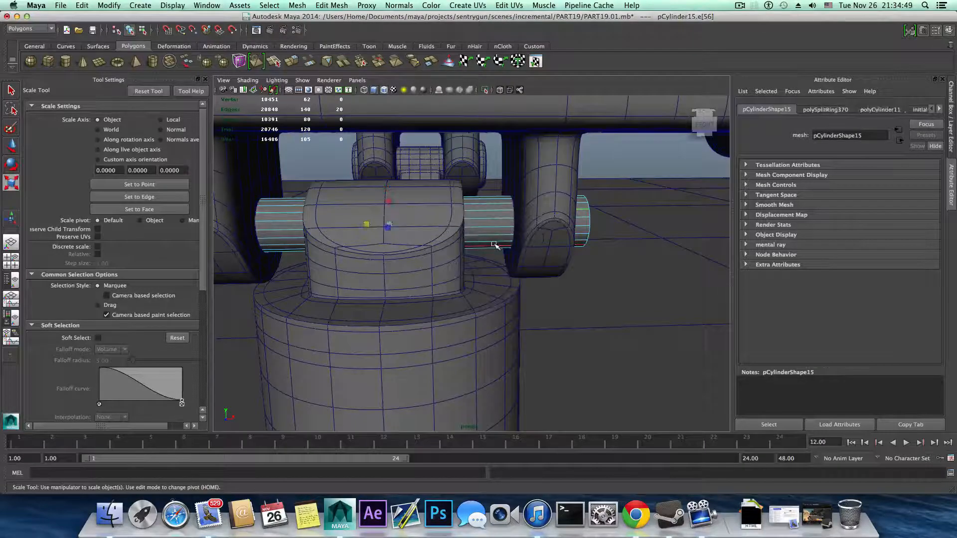
pyautogui.keyDown('alt'); pyautogui.moveTo(390, 229); pyautogui.dragTo(438, 227, button='middle'); pyautogui.keyUp('alt')
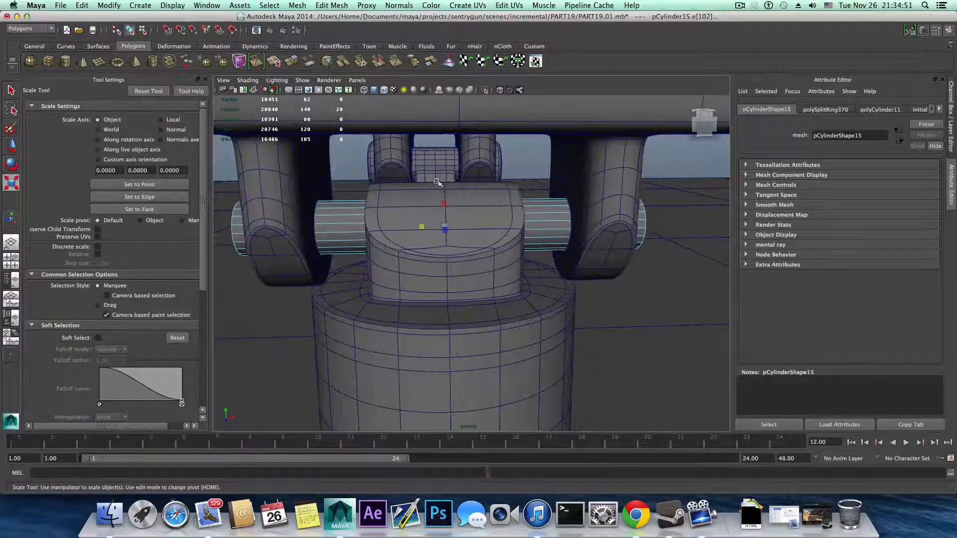
# Step: Turn on X-Ray shading and offset a pair of edge loops from the pin's middle loop to the lugs' outer faces
pyautogui.moveTo(445, 248)
pyautogui.keyDown('alt'); pyautogui.mouseDown()
pyautogui.moveTo(384, 212)
pyautogui.moveTo(414, 234)
pyautogui.moveTo(329, 130)
pyautogui.mouseUp(); pyautogui.keyUp('alt')
pyautogui.click(248, 81)
pyautogui.click(255, 180)
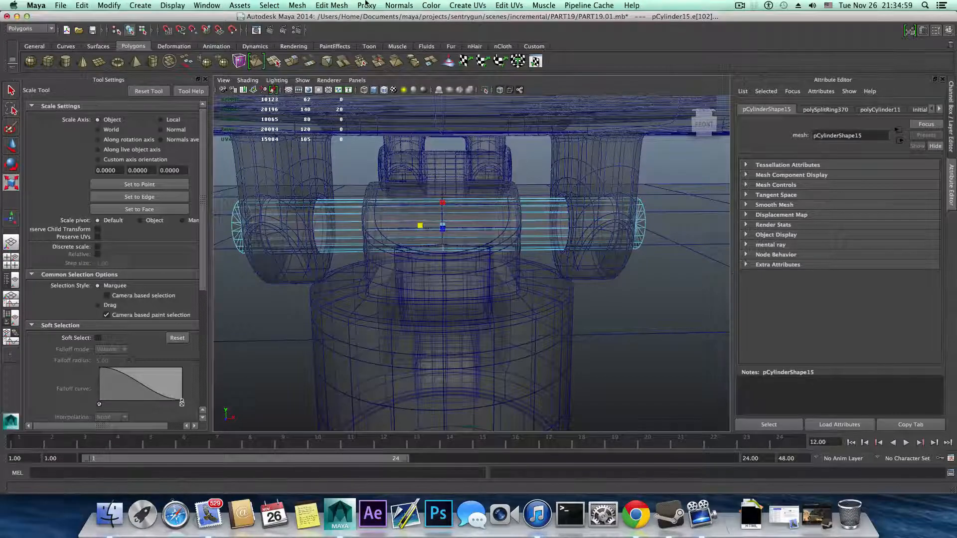
pyautogui.click(332, 6)
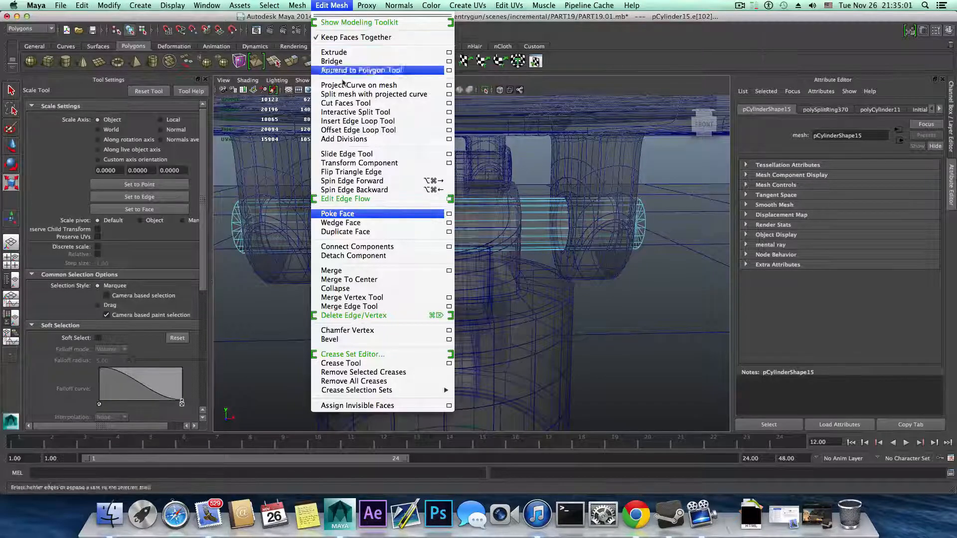
pyautogui.click(358, 130)
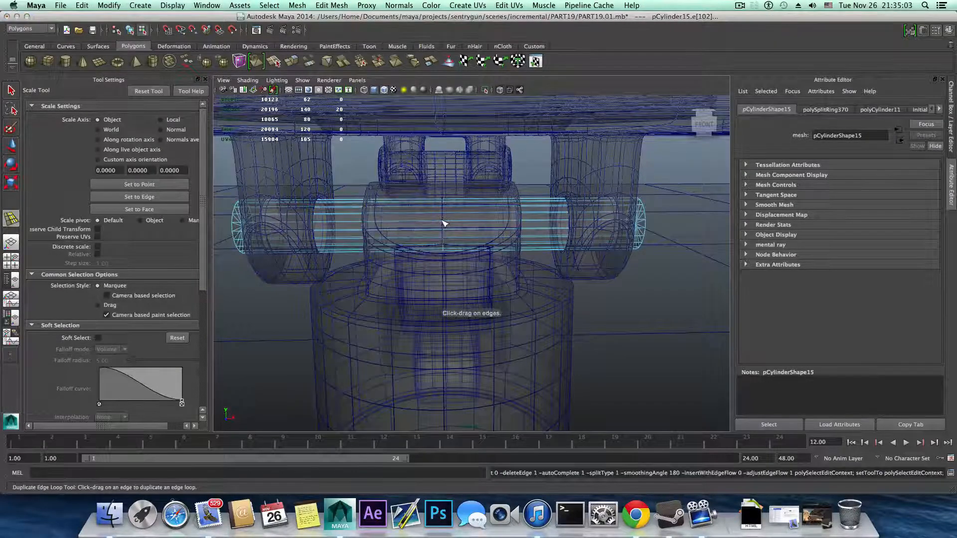
pyautogui.keyDown('alt'); pyautogui.moveTo(486, 230); pyautogui.dragTo(467, 232); pyautogui.keyUp('alt')
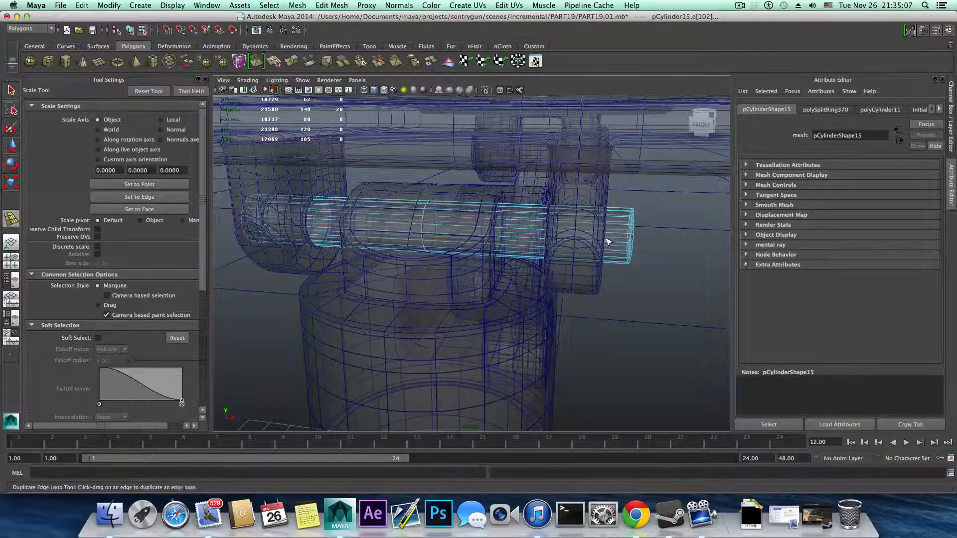
pyautogui.keyDown('alt'); pyautogui.moveTo(606, 242); pyautogui.dragTo(596, 238); pyautogui.keyUp('alt')
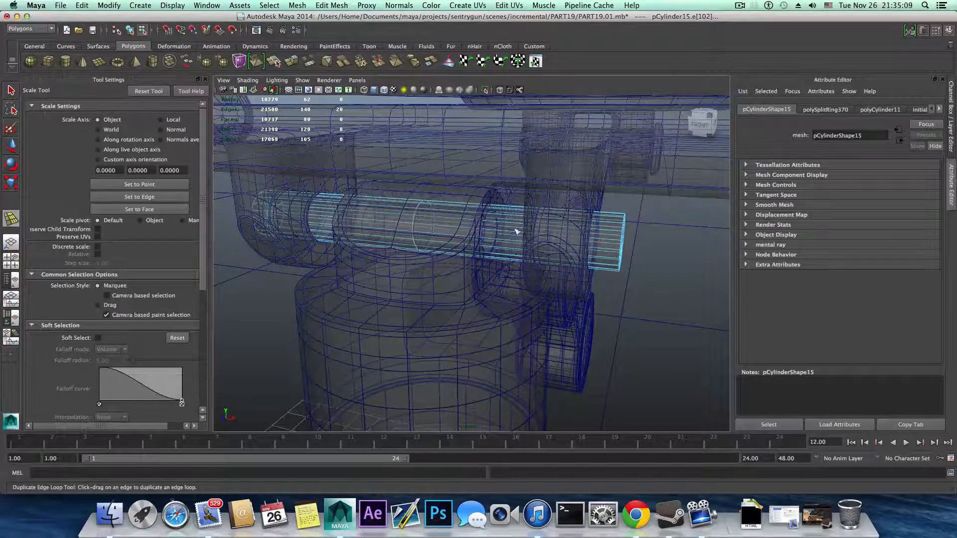
pyautogui.keyDown('alt'); pyautogui.moveTo(442, 227); pyautogui.dragTo(426, 219); pyautogui.keyUp('alt')
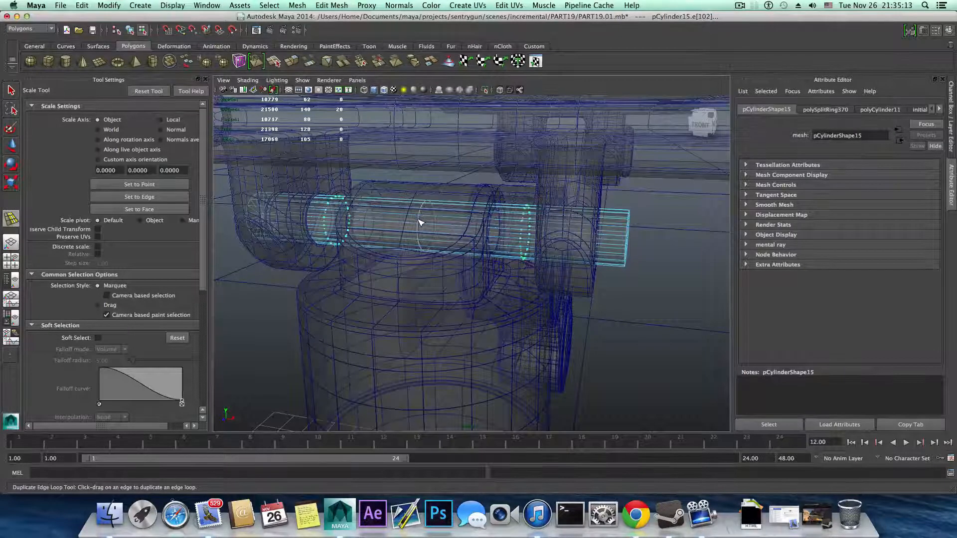
pyautogui.moveTo(420, 223); pyautogui.dragTo(421, 225)
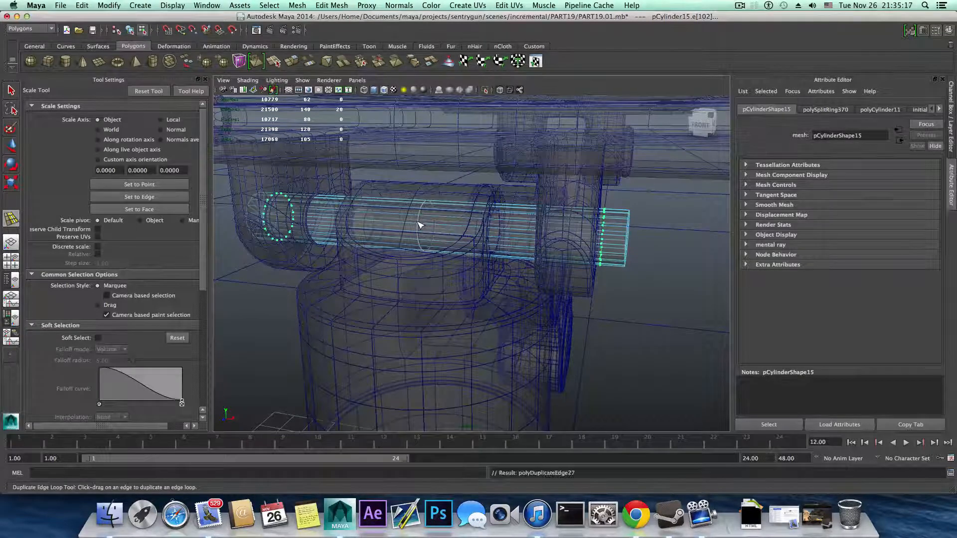
# Step: Offset a second pair of edge loops from the pin's middle to the lugs' inner faces, and turn X-Ray shading off
pyautogui.keyDown('alt'); pyautogui.moveTo(418, 225); pyautogui.dragTo(438, 222); pyautogui.keyUp('alt')
pyautogui.click(437, 221)
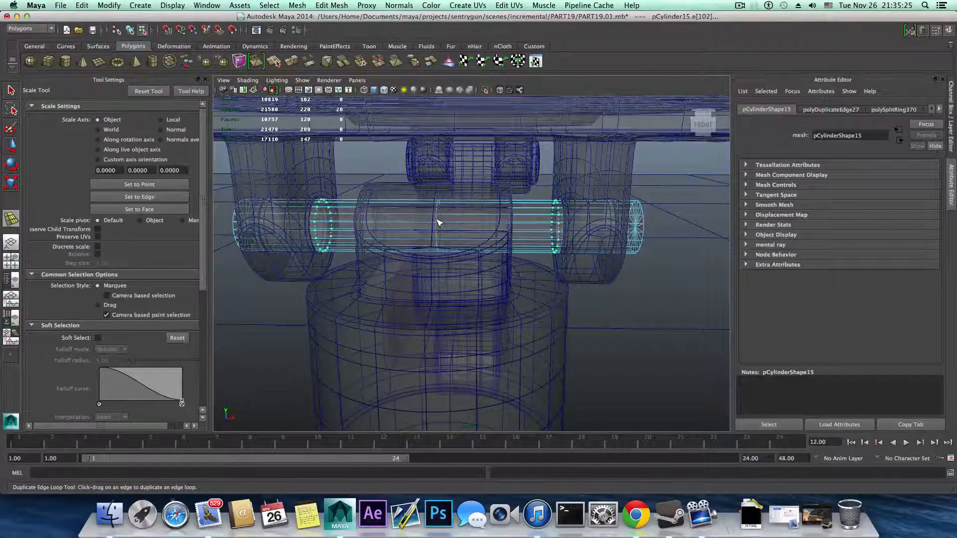
pyautogui.click(563, 213)
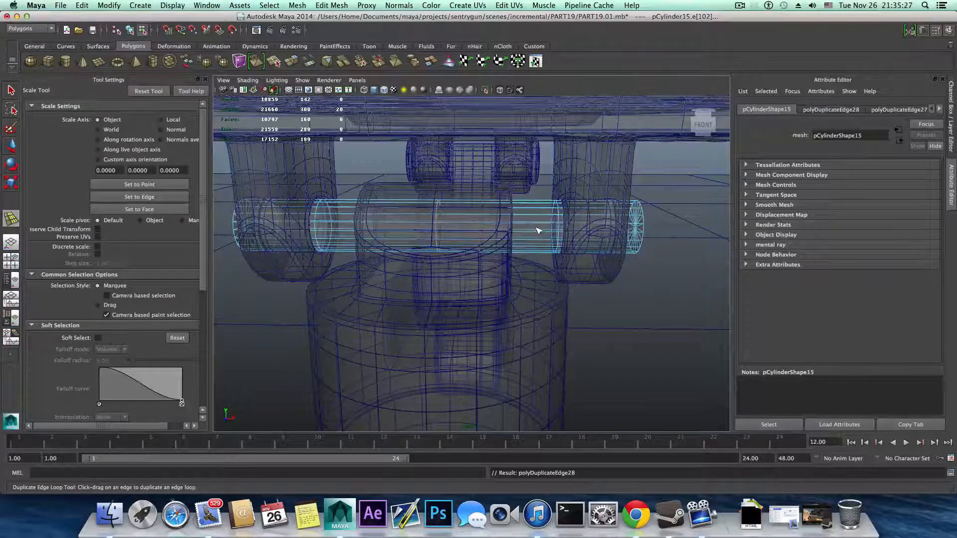
pyautogui.keyDown('alt'); pyautogui.moveTo(538, 231); pyautogui.dragTo(520, 229); pyautogui.keyUp('alt')
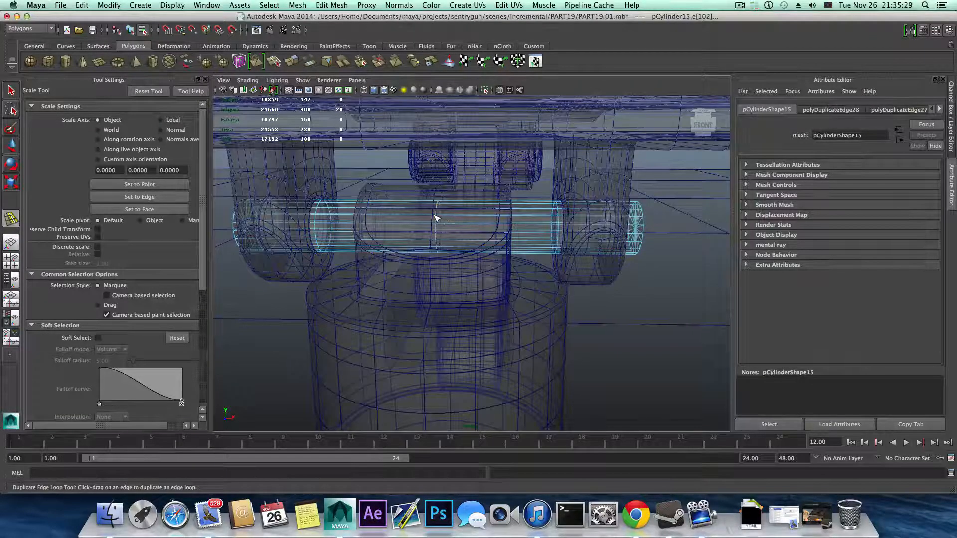
pyautogui.moveTo(436, 218)
pyautogui.keyDown('alt'); pyautogui.mouseDown()
pyautogui.moveTo(489, 226)
pyautogui.moveTo(453, 216)
pyautogui.mouseUp(); pyautogui.keyUp('alt')
pyautogui.press('F8')
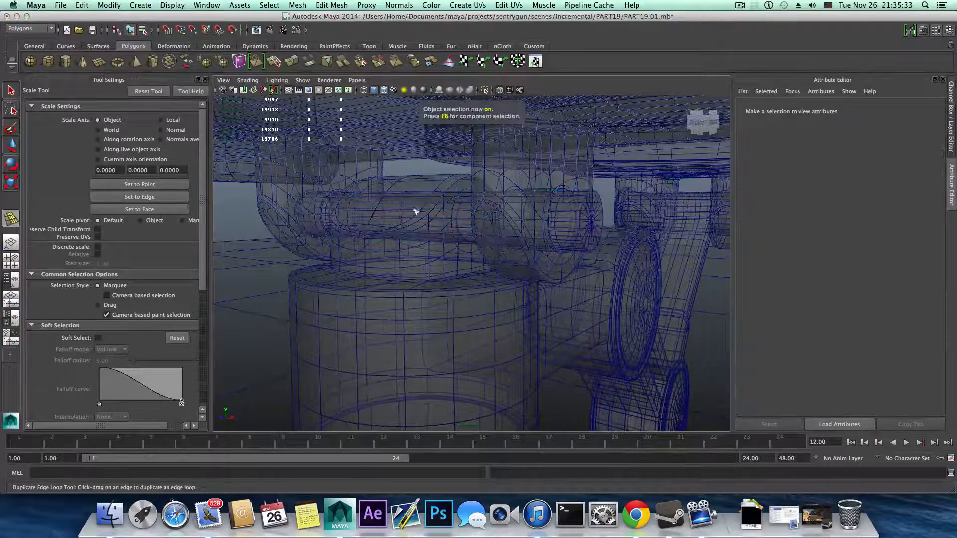
pyautogui.click(248, 80)
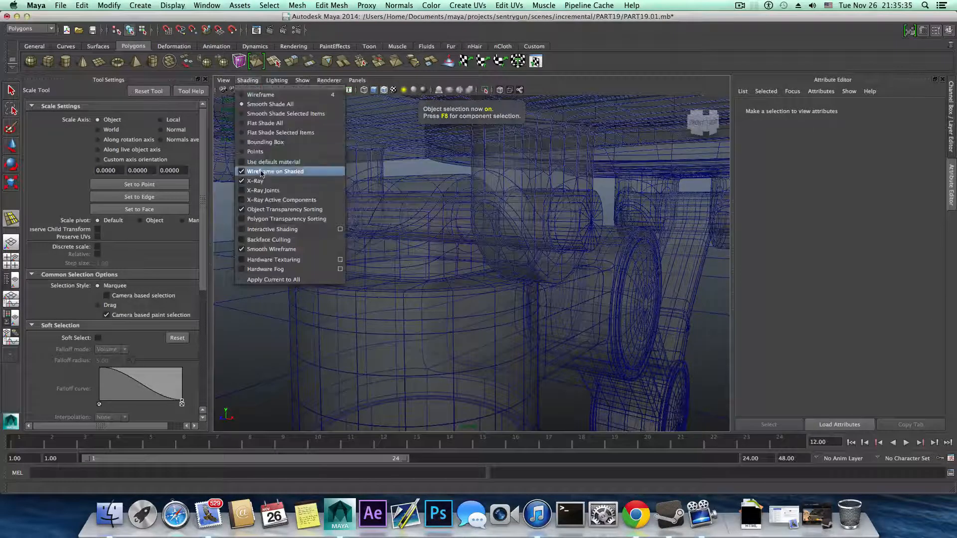
pyautogui.click(260, 181)
# Step: Insert one edge loop on each protruding end of the pin, close to the lug's outer face
pyautogui.moveTo(453, 235)
pyautogui.keyDown('alt'); pyautogui.mouseDown()
pyautogui.moveTo(485, 247)
pyautogui.moveTo(591, 222)
pyautogui.mouseUp(); pyautogui.keyUp('alt')
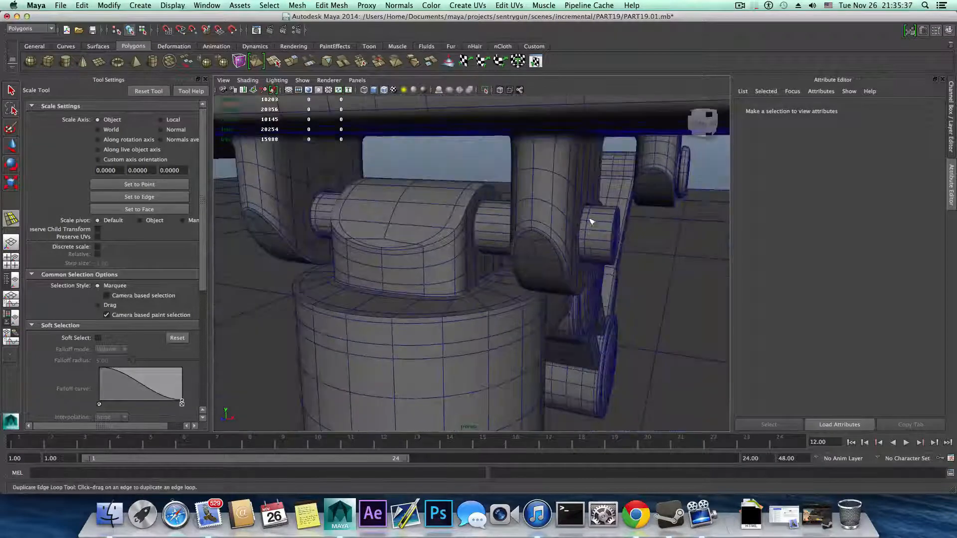
pyautogui.moveTo(595, 222); pyautogui.dragTo(595, 241, button='right')
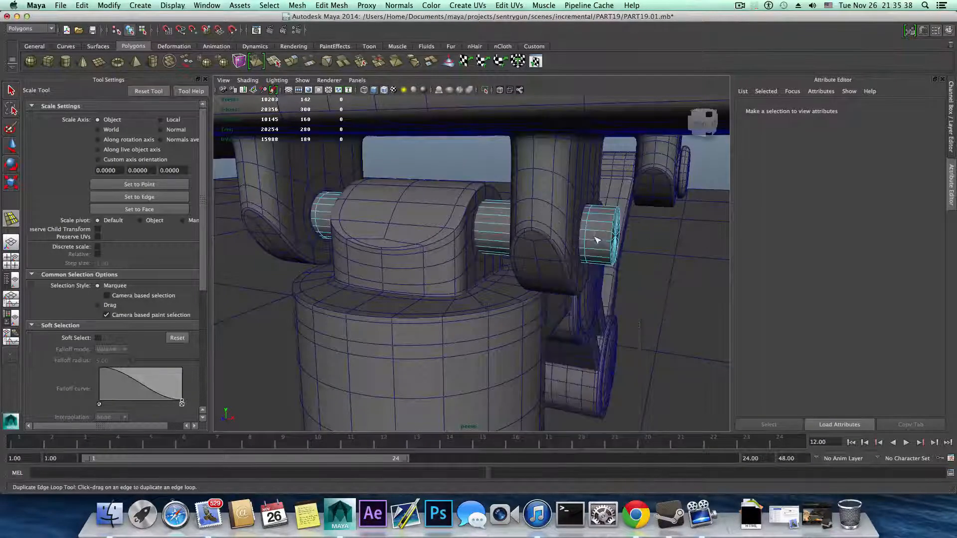
pyautogui.click(11, 90)
pyautogui.press('F8')
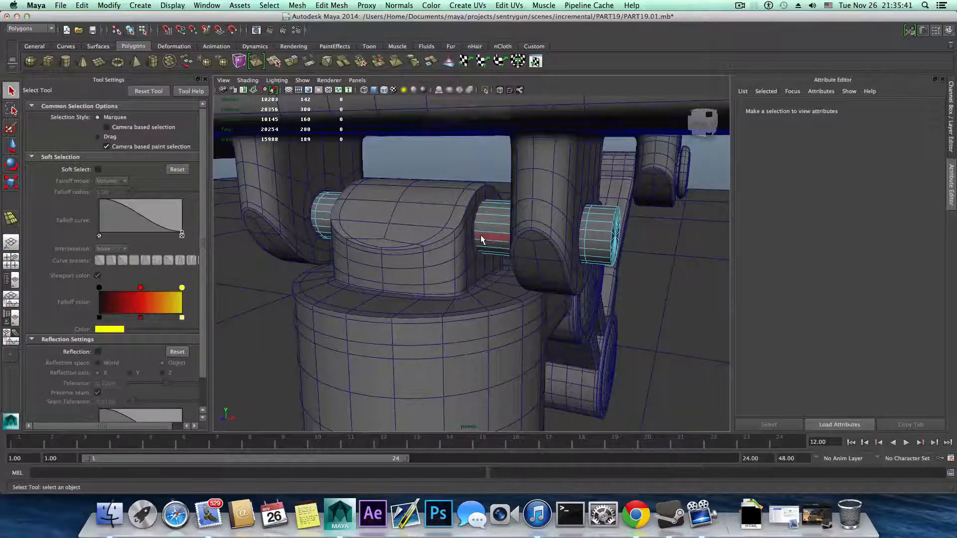
pyautogui.click(483, 239)
pyautogui.keyDown('alt'); pyautogui.moveTo(552, 243); pyautogui.dragTo(599, 242); pyautogui.keyUp('alt')
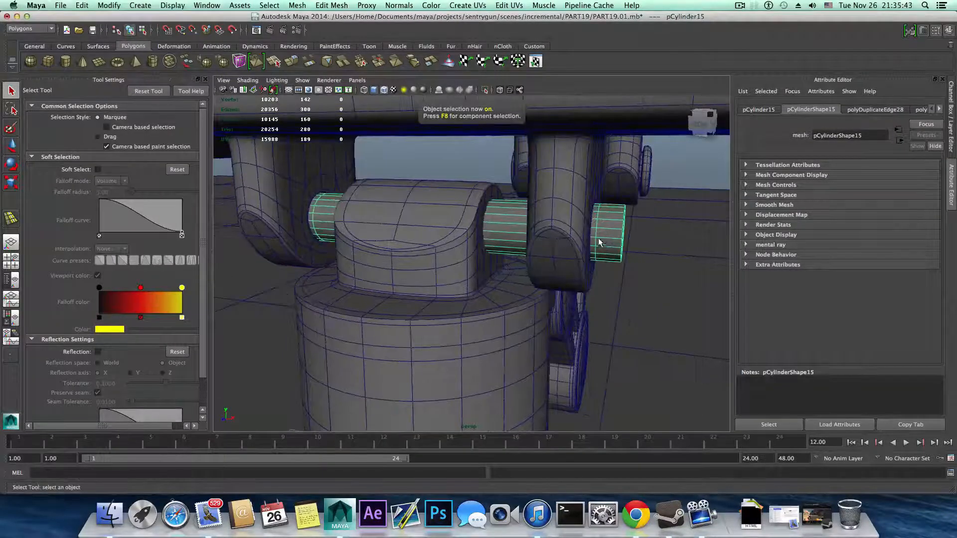
pyautogui.keyDown('shift'); pyautogui.moveTo(605, 240); pyautogui.dragTo(605, 230, button='right'); pyautogui.keyUp('shift')
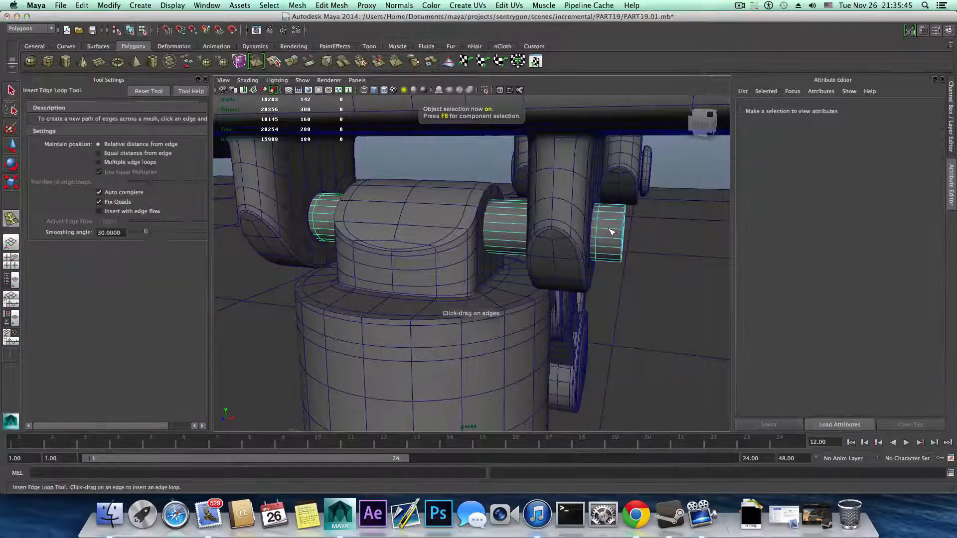
pyautogui.click(604, 231)
pyautogui.moveTo(604, 231)
pyautogui.keyDown('alt'); pyautogui.mouseDown()
pyautogui.moveTo(558, 239)
pyautogui.moveTo(596, 233)
pyautogui.mouseUp(); pyautogui.keyUp('alt')
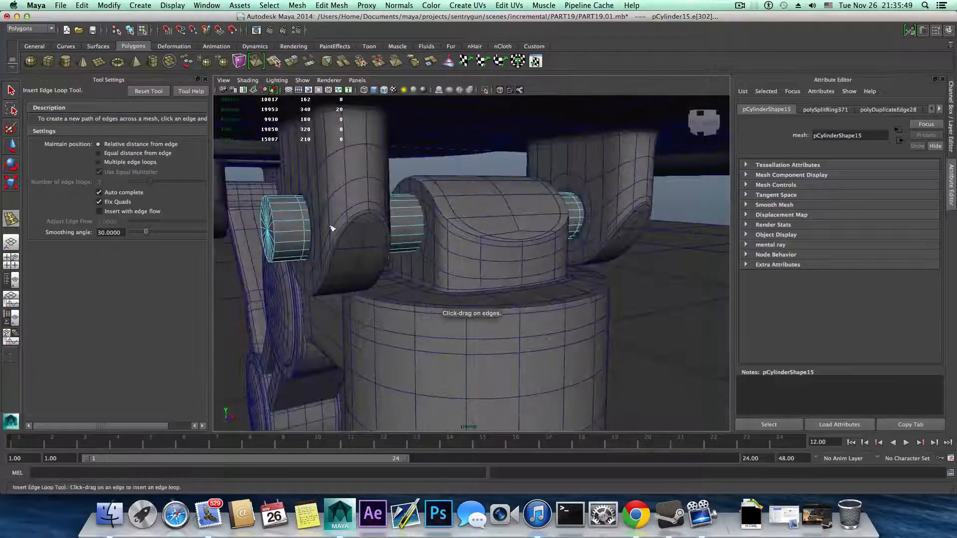
pyautogui.moveTo(308, 223); pyautogui.dragTo(295, 237)
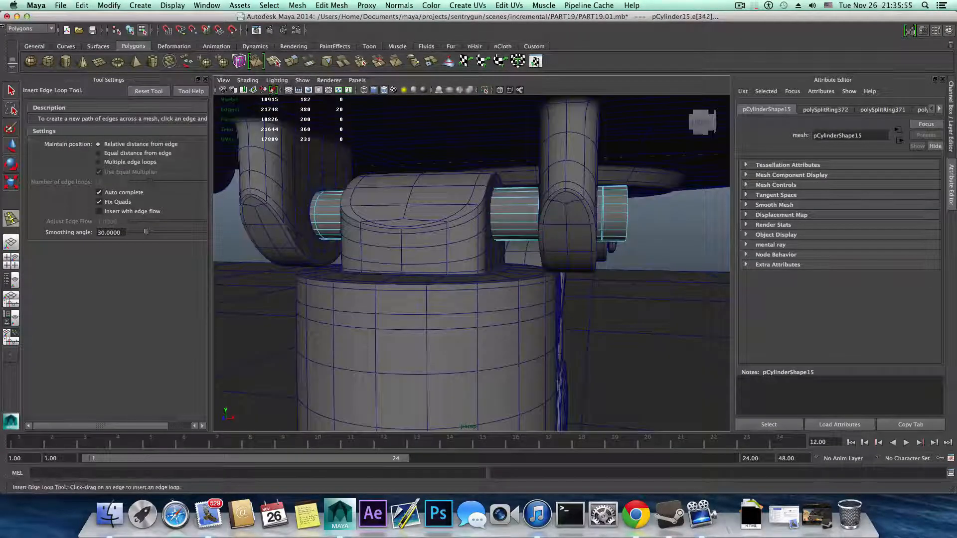
# Step: Extrude the outer face rings at both ends of the pin outward by about 0.107 to form wider caps
pyautogui.click(11, 90)
pyautogui.keyDown('alt'); pyautogui.moveTo(559, 235); pyautogui.dragTo(598, 217); pyautogui.keyUp('alt')
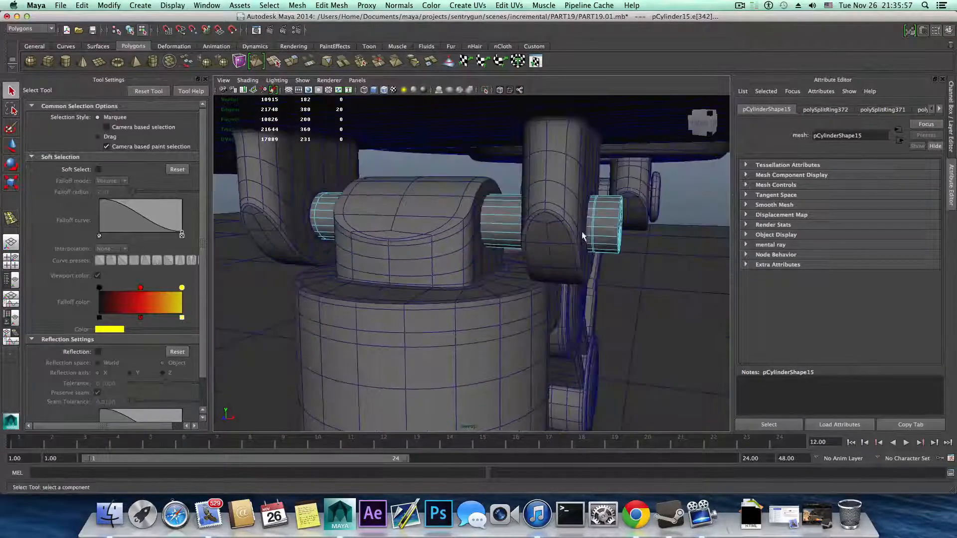
pyautogui.moveTo(603, 216); pyautogui.dragTo(605, 237, button='right')
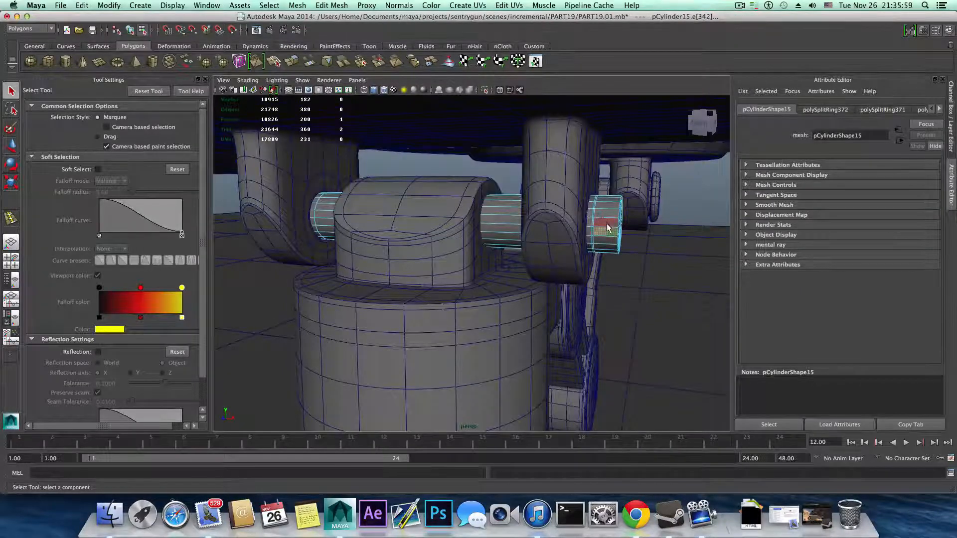
pyautogui.doubleClick(605, 224)
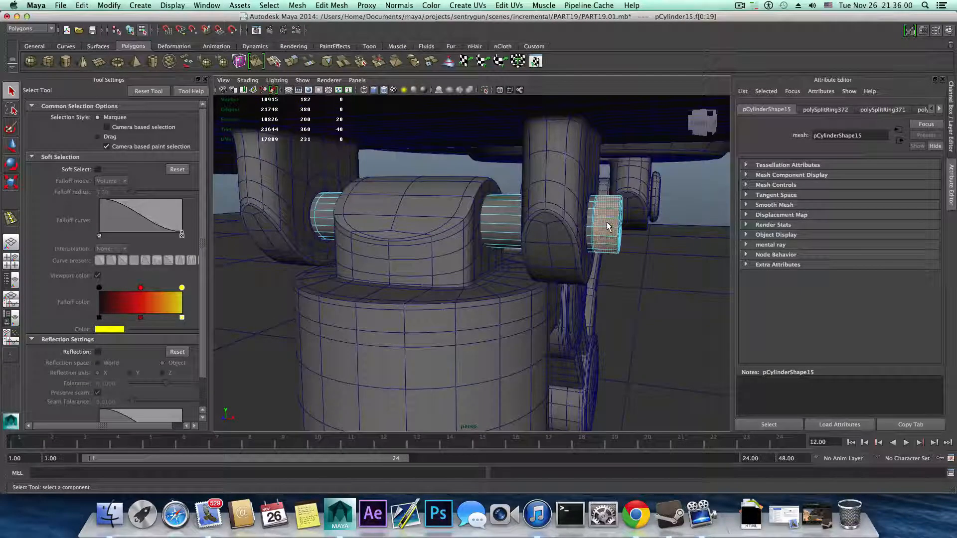
pyautogui.click(739, 6)
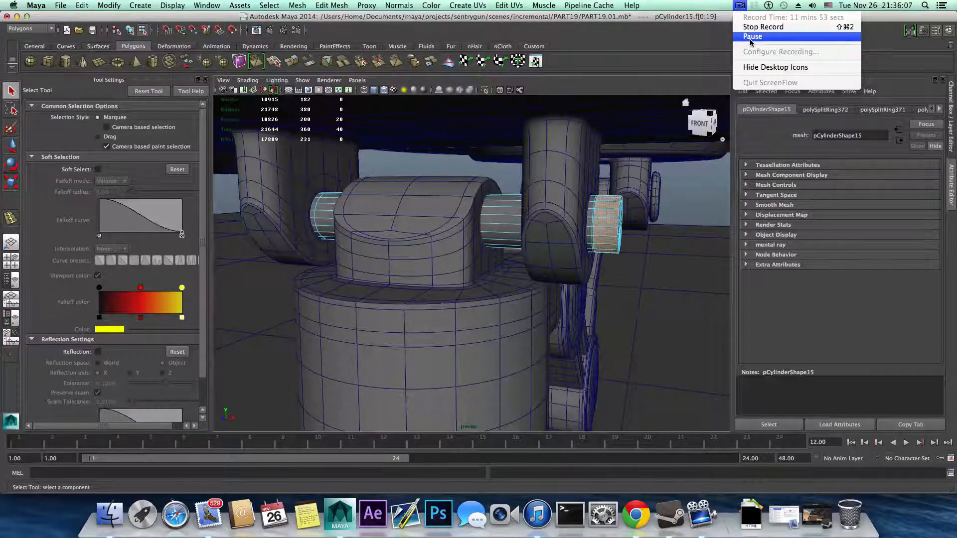
pyautogui.click(458, 209)
pyautogui.keyDown('alt'); pyautogui.moveTo(459, 210); pyautogui.dragTo(250, 226); pyautogui.keyUp('alt')
pyautogui.keyDown('shift'); pyautogui.click(282, 218); pyautogui.keyUp('shift')
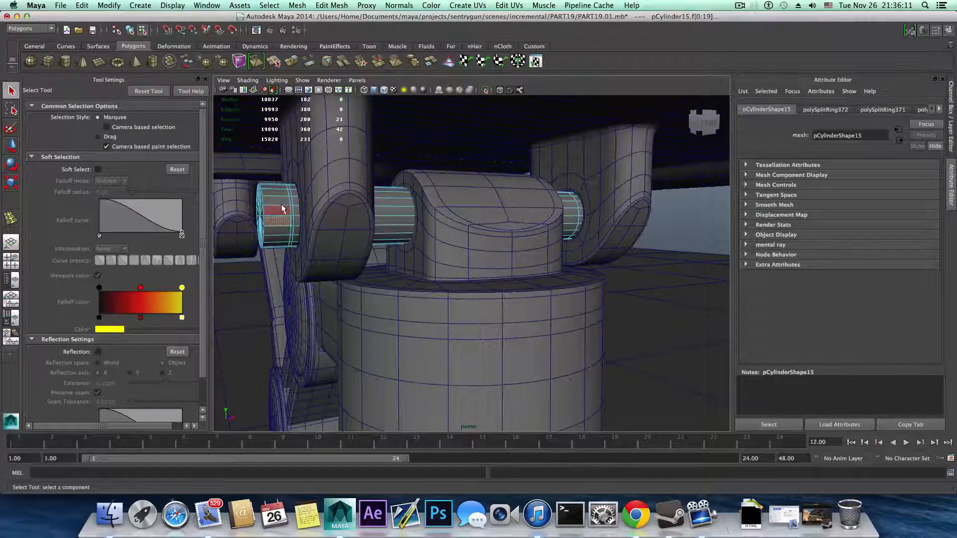
pyautogui.keyDown('shift'); pyautogui.doubleClick(282, 206); pyautogui.keyUp('shift')
pyautogui.keyDown('alt'); pyautogui.moveTo(413, 219); pyautogui.dragTo(327, 217); pyautogui.keyUp('alt')
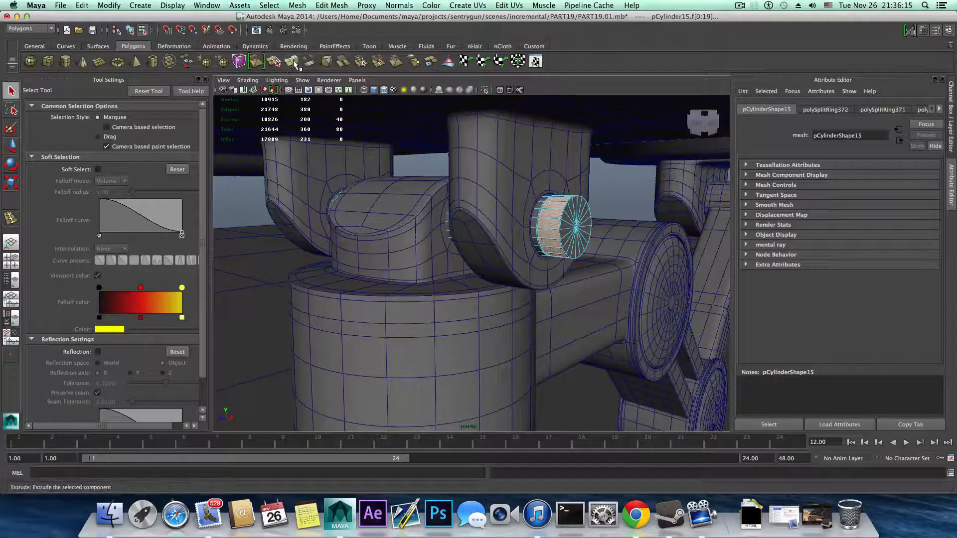
pyautogui.click(294, 61)
pyautogui.keyDown('alt'); pyautogui.moveTo(610, 209); pyautogui.dragTo(588, 190); pyautogui.keyUp('alt')
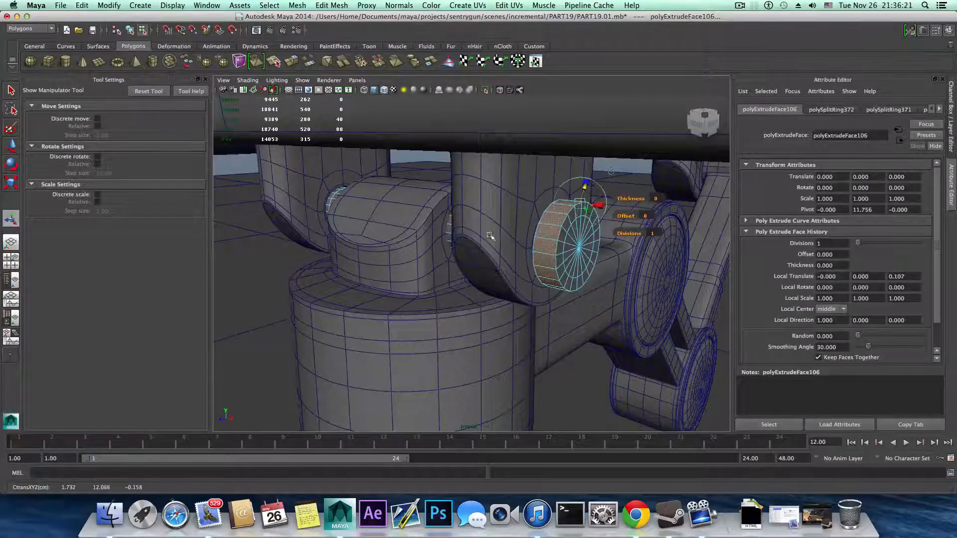
pyautogui.keyDown('alt'); pyautogui.moveTo(490, 236); pyautogui.dragTo(529, 243); pyautogui.keyUp('alt')
pyautogui.press('F8')
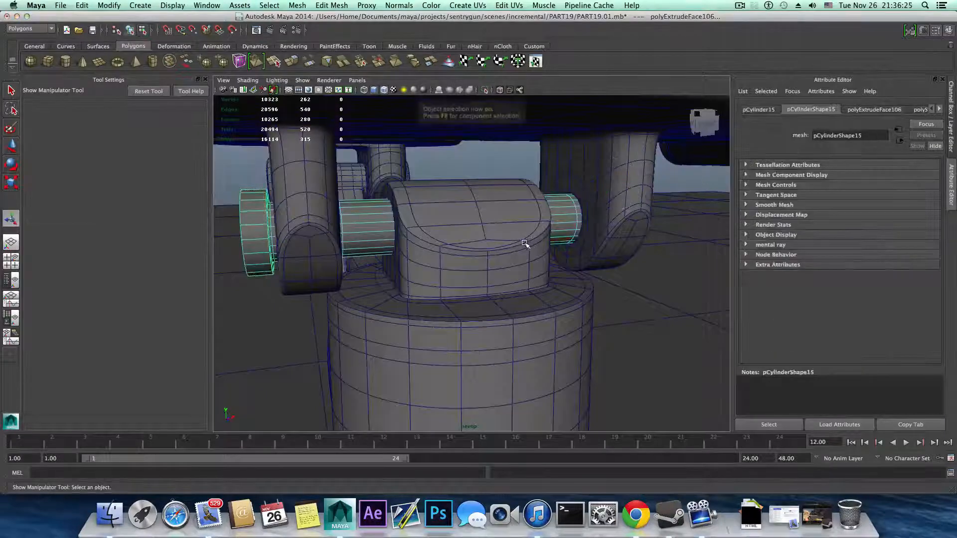
# Step: Bevel the rim edge loop of both pin caps with an offset of 0.5 and 1 segment
pyautogui.keyDown('alt'); pyautogui.moveTo(490, 270); pyautogui.dragTo(523, 256); pyautogui.keyUp('alt')
pyautogui.moveTo(565, 247); pyautogui.dragTo(566, 219, button='right')
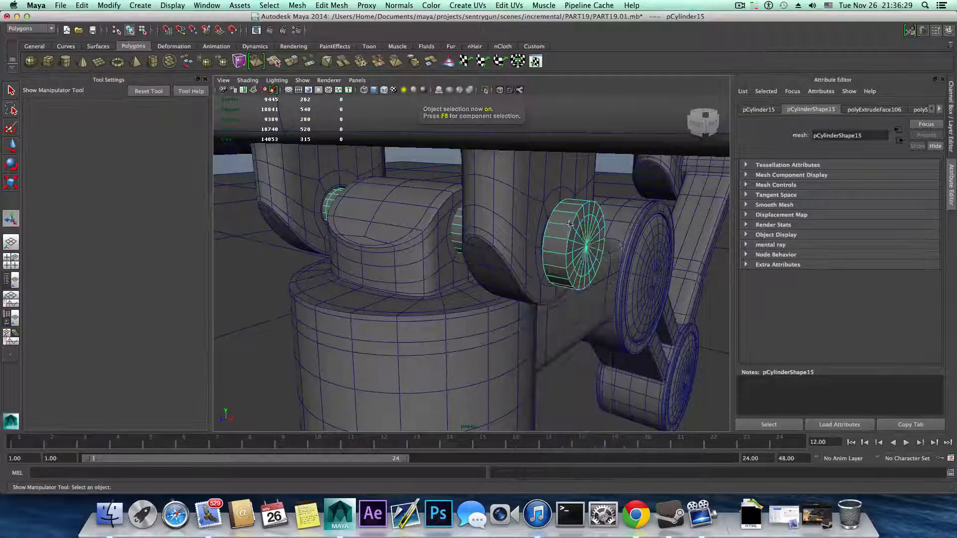
pyautogui.doubleClick(543, 253)
pyautogui.keyDown('alt'); pyautogui.moveTo(438, 262); pyautogui.dragTo(545, 256); pyautogui.keyUp('alt')
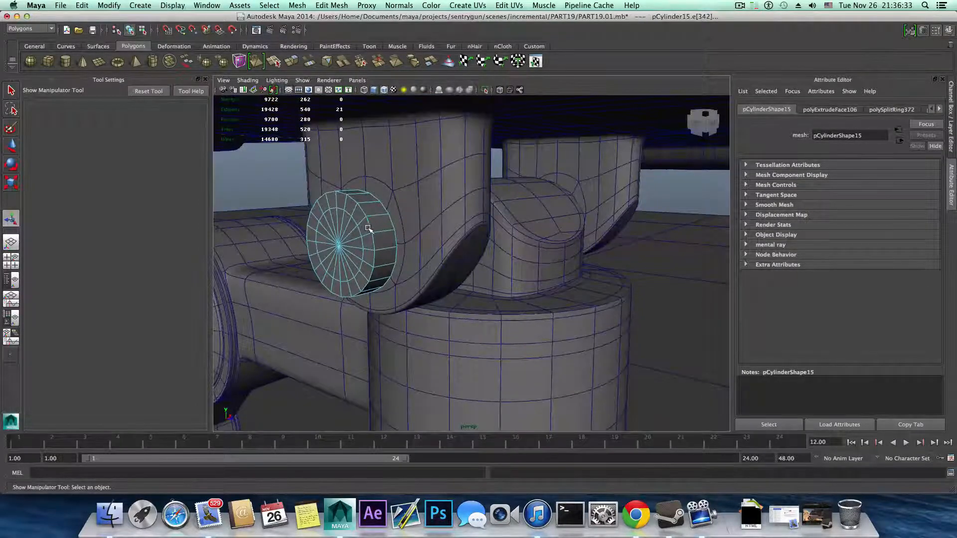
pyautogui.keyDown('shift'); pyautogui.doubleClick(386, 231); pyautogui.keyUp('shift')
pyautogui.click(343, 6)
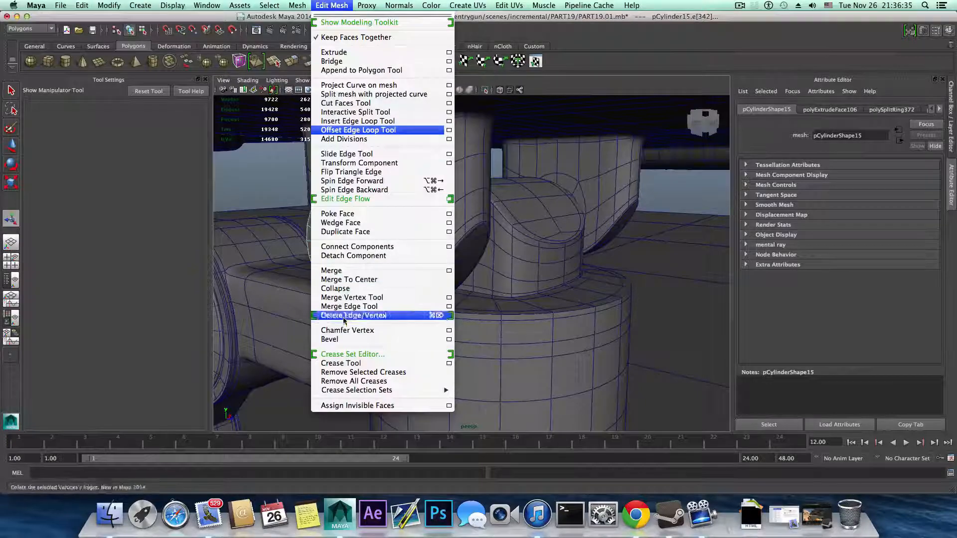
pyautogui.click(344, 398)
pyautogui.keyDown('alt'); pyautogui.moveTo(396, 284); pyautogui.dragTo(335, 272); pyautogui.keyUp('alt')
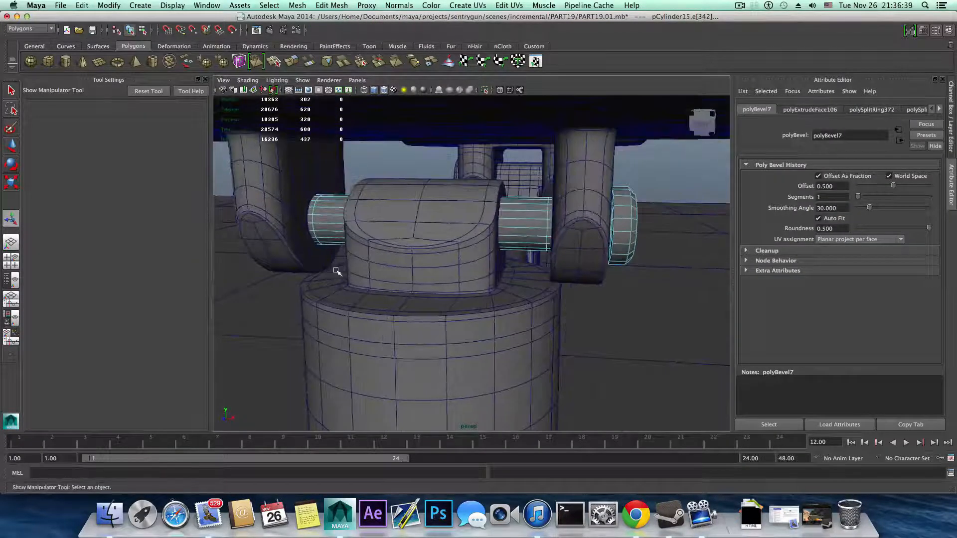
# Step: Insert support edge loops around the bevelled rim and end face of one pin cap
pyautogui.press('F8')
pyautogui.press('F8')
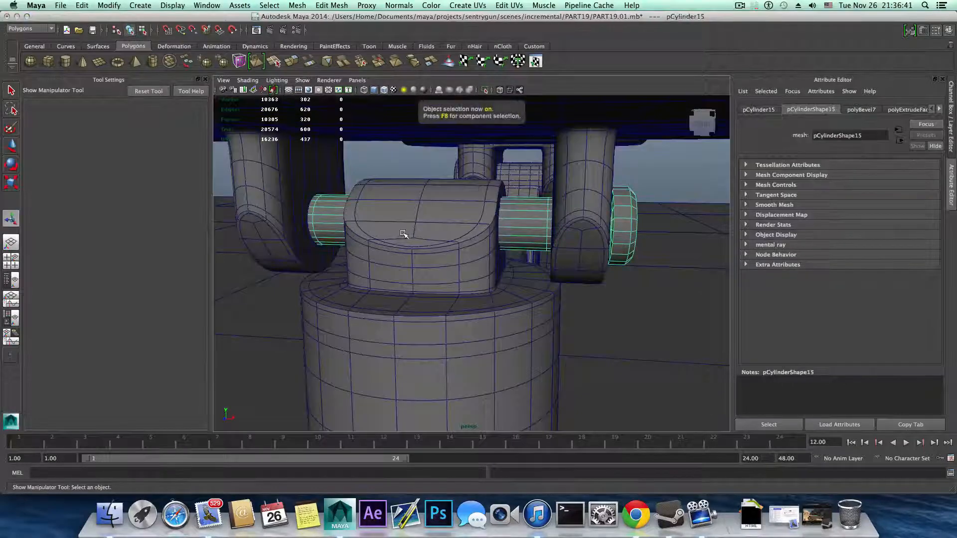
pyautogui.keyDown('alt'); pyautogui.moveTo(565, 244); pyautogui.dragTo(536, 241); pyautogui.keyUp('alt')
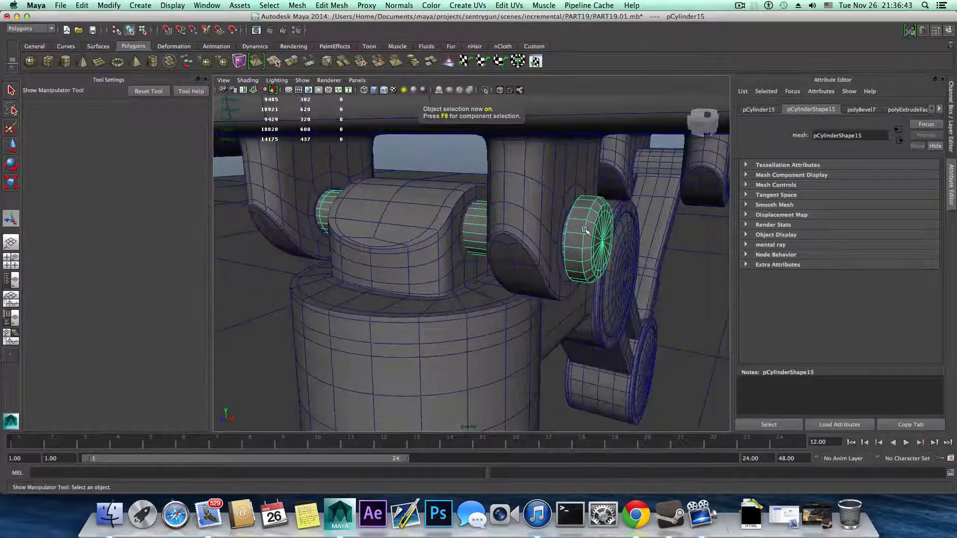
pyautogui.keyDown('shift'); pyautogui.moveTo(536, 241); pyautogui.dragTo(556, 246, button='right'); pyautogui.keyUp('shift')
pyautogui.keyDown('alt'); pyautogui.moveTo(556, 246); pyautogui.dragTo(505, 256); pyautogui.keyUp('alt')
pyautogui.keyDown('alt'); pyautogui.moveTo(505, 257); pyautogui.dragTo(594, 272, button='right'); pyautogui.keyUp('alt')
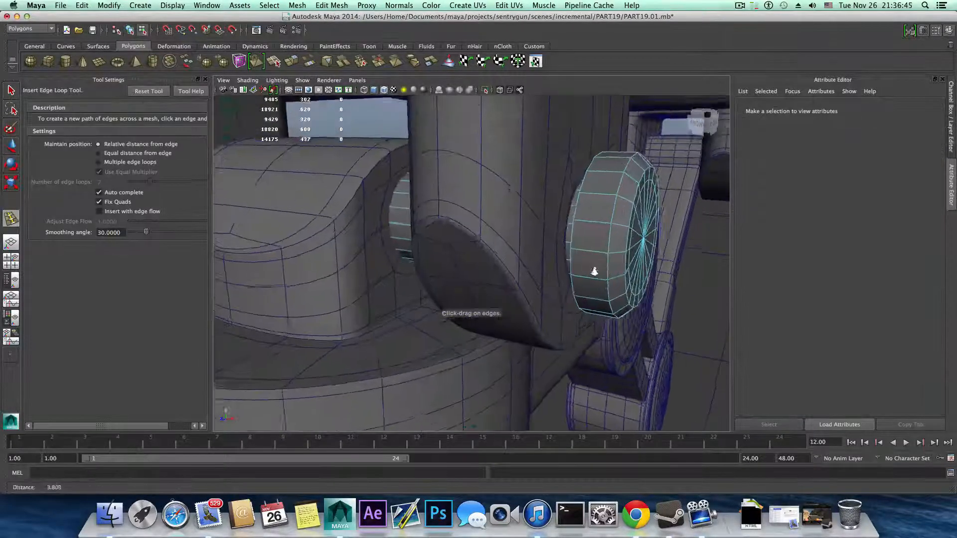
pyautogui.keyDown('alt'); pyautogui.moveTo(594, 271); pyautogui.dragTo(570, 251); pyautogui.keyUp('alt')
pyautogui.keyDown('alt'); pyautogui.moveTo(548, 249); pyautogui.dragTo(578, 254); pyautogui.keyUp('alt')
pyautogui.moveTo(645, 237); pyautogui.dragTo(642, 235)
pyautogui.keyDown('alt'); pyautogui.moveTo(641, 235); pyautogui.dragTo(582, 233); pyautogui.keyUp('alt')
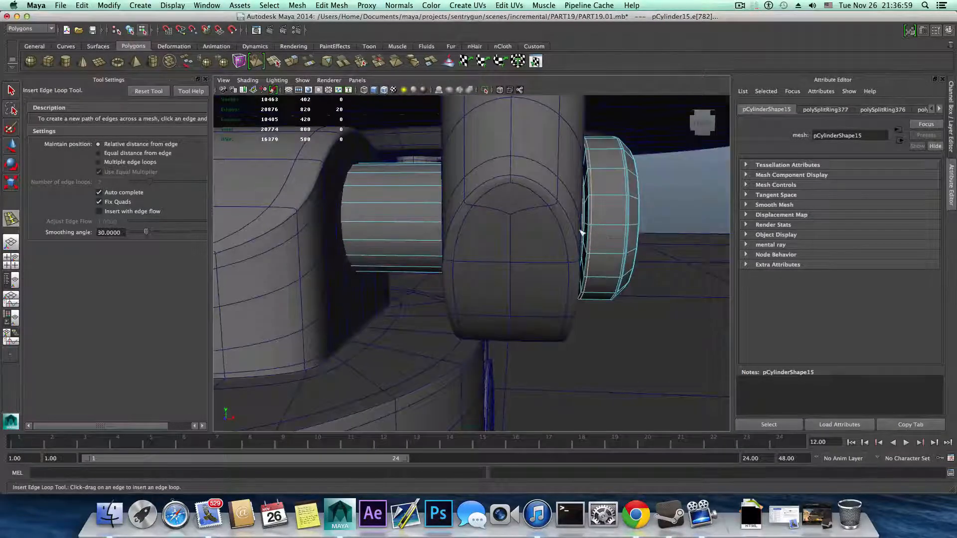
# Step: Select the whole pivot pin in object mode and isolate it in the viewport
pyautogui.scroll(-10, 574, 234)
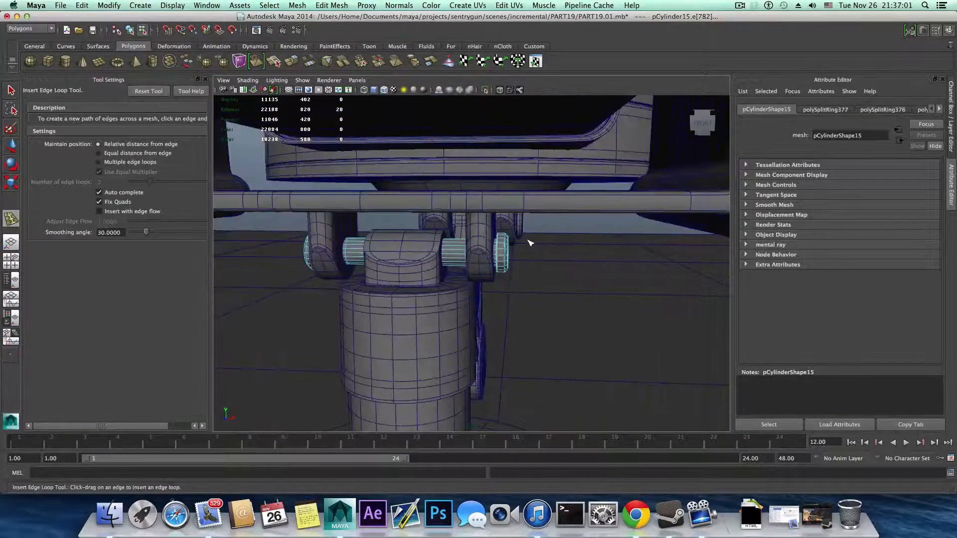
pyautogui.press('F8')
pyautogui.press('F8')
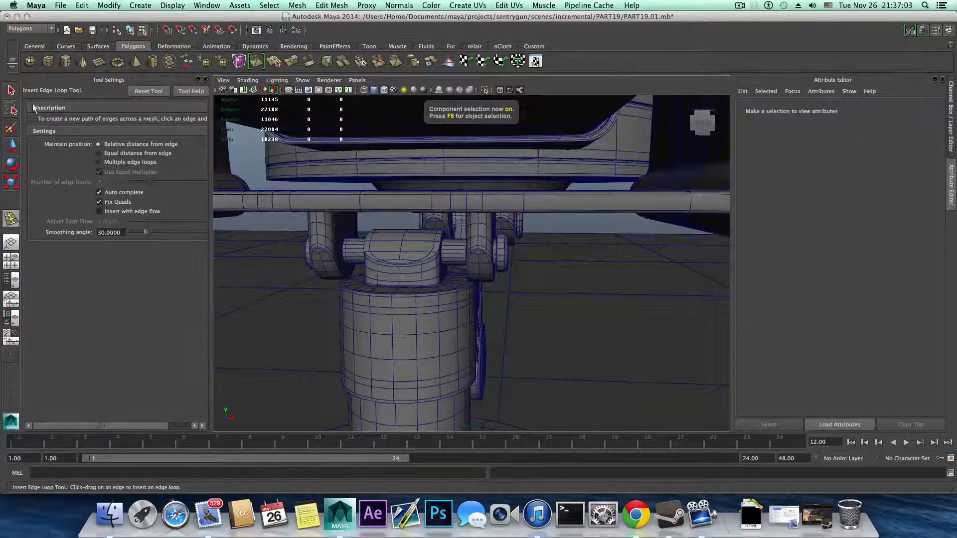
pyautogui.click(16, 90)
pyautogui.click(452, 257)
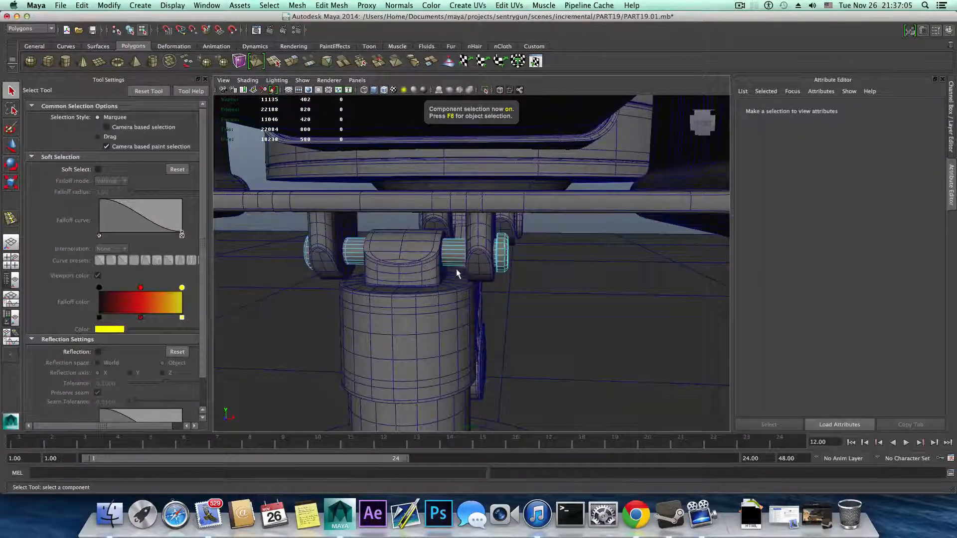
pyautogui.press('F8')
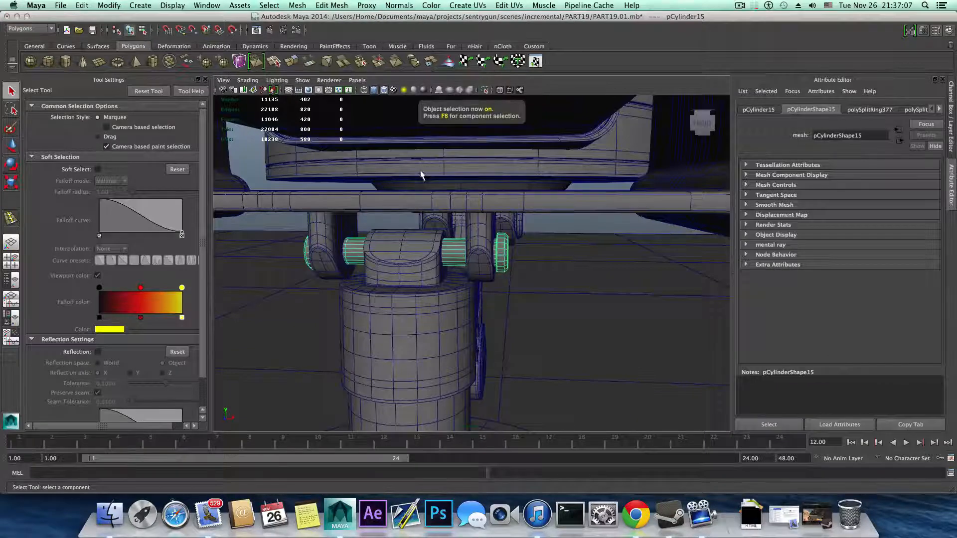
pyautogui.click(485, 90)
# Step: Insert two support edge loops on the inner side of the same cap, where it meets the pin's shaft
pyautogui.keyDown('alt'); pyautogui.moveTo(478, 304); pyautogui.dragTo(504, 301); pyautogui.keyUp('alt')
pyautogui.keyDown('alt'); pyautogui.moveTo(504, 301); pyautogui.dragTo(711, 345, button='right'); pyautogui.keyUp('alt')
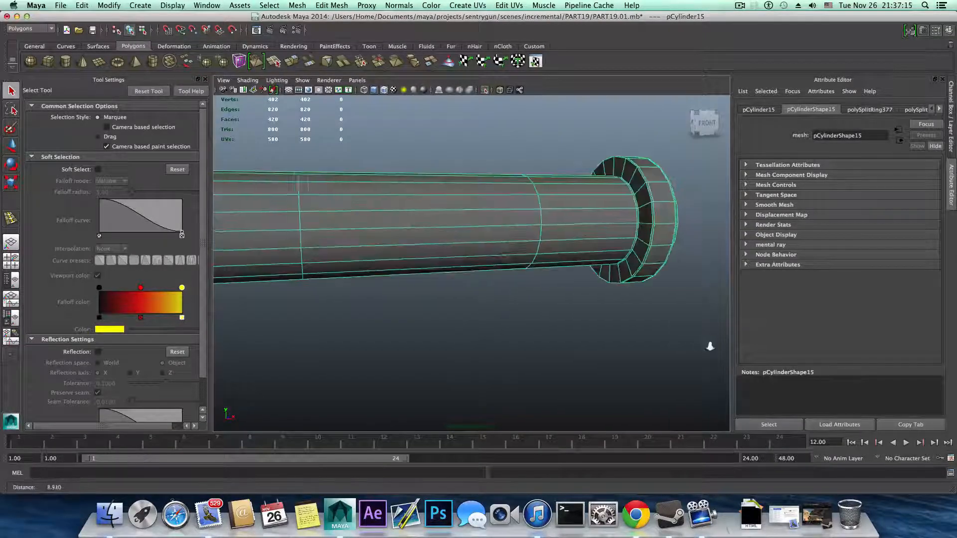
pyautogui.keyDown('alt'); pyautogui.moveTo(623, 260); pyautogui.dragTo(500, 370, button='middle'); pyautogui.keyUp('alt')
pyautogui.keyDown('alt'); pyautogui.moveTo(500, 370); pyautogui.dragTo(598, 374, button='right'); pyautogui.keyUp('alt')
pyautogui.keyDown('alt'); pyautogui.moveTo(598, 375); pyautogui.dragTo(577, 330); pyautogui.keyUp('alt')
pyautogui.keyDown('shift'); pyautogui.moveTo(578, 331); pyautogui.dragTo(518, 339, button='right'); pyautogui.keyUp('shift')
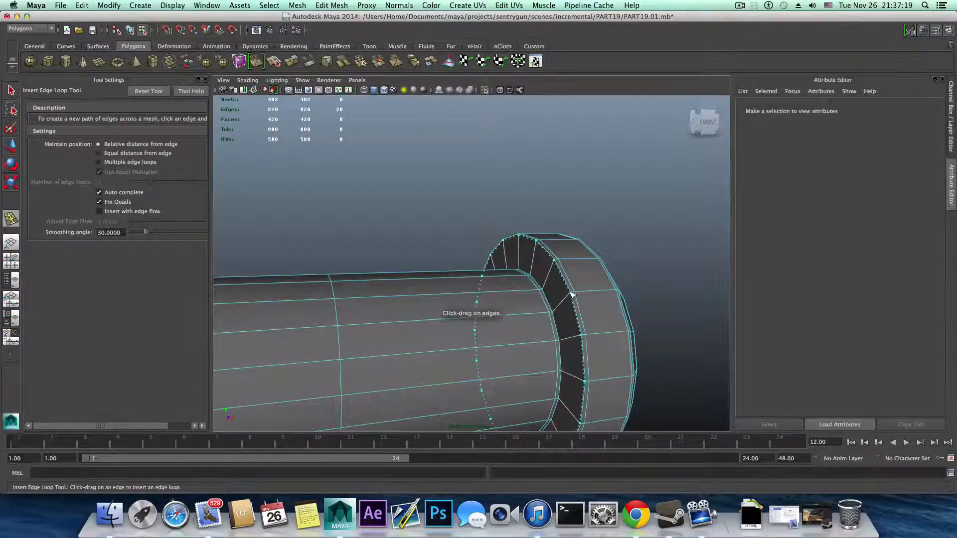
pyautogui.moveTo(571, 294); pyautogui.dragTo(367, 309)
pyautogui.keyDown('alt'); pyautogui.moveTo(368, 310); pyautogui.dragTo(463, 321, button='right'); pyautogui.keyUp('alt')
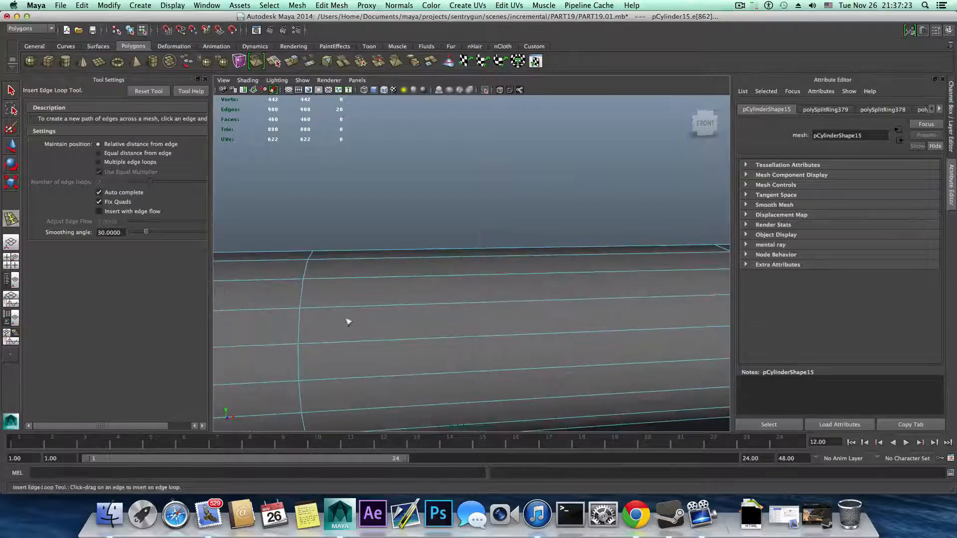
# Step: Insert matching support edge loops on the inner side of the pin's opposite cap
pyautogui.keyDown('alt'); pyautogui.moveTo(348, 320); pyautogui.dragTo(472, 330, button='middle'); pyautogui.keyUp('alt')
pyautogui.keyDown('alt'); pyautogui.moveTo(473, 331); pyautogui.dragTo(380, 329); pyautogui.keyUp('alt')
pyautogui.keyDown('alt'); pyautogui.moveTo(319, 325); pyautogui.dragTo(385, 317, button='middle'); pyautogui.keyUp('alt')
pyautogui.keyDown('alt'); pyautogui.moveTo(511, 326); pyautogui.dragTo(470, 324); pyautogui.keyUp('alt')
pyautogui.moveTo(387, 277); pyautogui.dragTo(401, 302)
pyautogui.keyDown('alt'); pyautogui.moveTo(401, 303); pyautogui.dragTo(428, 303); pyautogui.keyUp('alt')
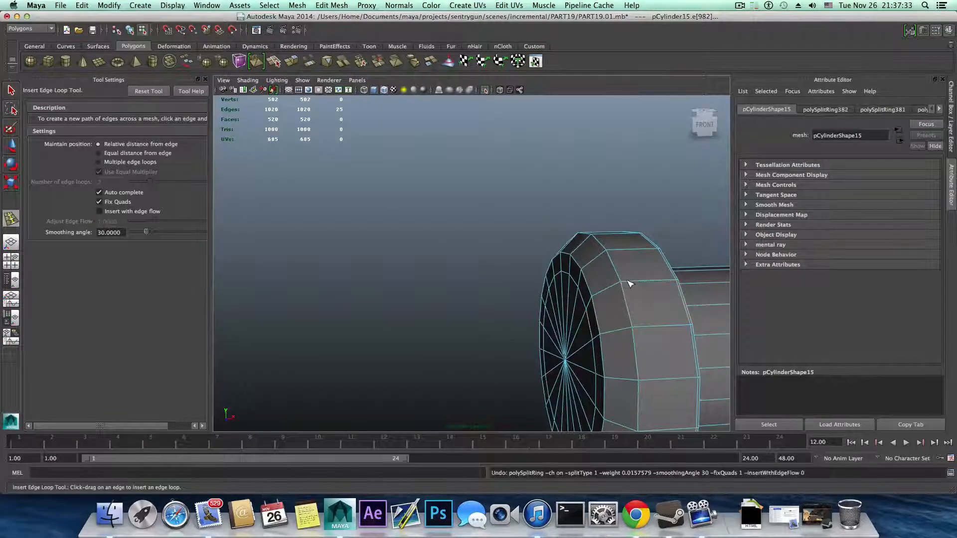
# Step: Insert support edge loops along both sides of the opposite cap's bevel and around its end face
pyautogui.moveTo(629, 281); pyautogui.dragTo(600, 296)
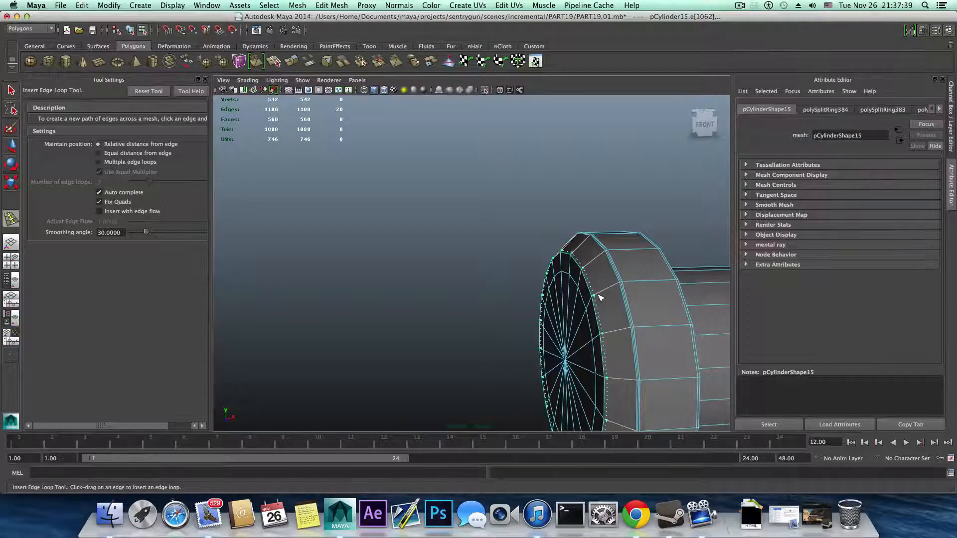
pyautogui.click(597, 298)
pyautogui.keyDown('alt'); pyautogui.moveTo(596, 298); pyautogui.dragTo(694, 273); pyautogui.keyUp('alt')
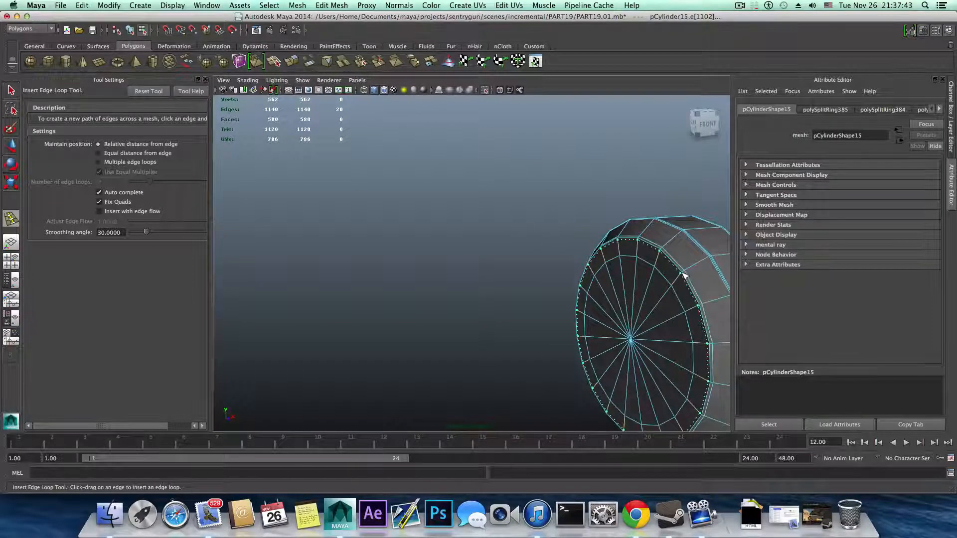
pyautogui.click(682, 276)
pyautogui.keyDown('alt'); pyautogui.moveTo(682, 276); pyautogui.dragTo(593, 298); pyautogui.keyUp('alt')
pyautogui.scroll(-5, 593, 299)
# Step: Turn on the smooth mesh preview for the pin and end its isolation to show the whole sentry gun
pyautogui.press('3')
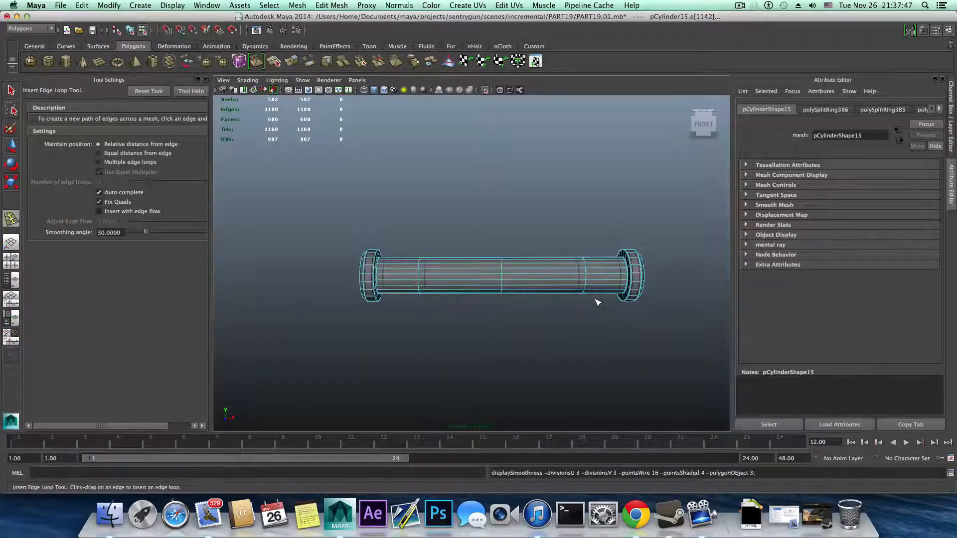
pyautogui.press('F8')
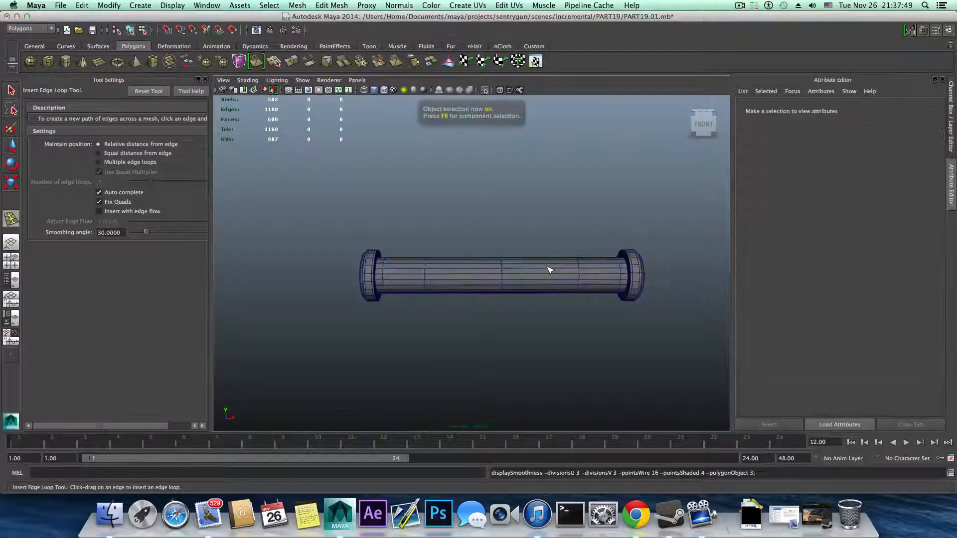
pyautogui.keyDown('alt'); pyautogui.moveTo(574, 312); pyautogui.dragTo(447, 316); pyautogui.keyUp('alt')
pyautogui.keyDown('alt'); pyautogui.moveTo(447, 315); pyautogui.dragTo(502, 334, button='middle'); pyautogui.keyUp('alt')
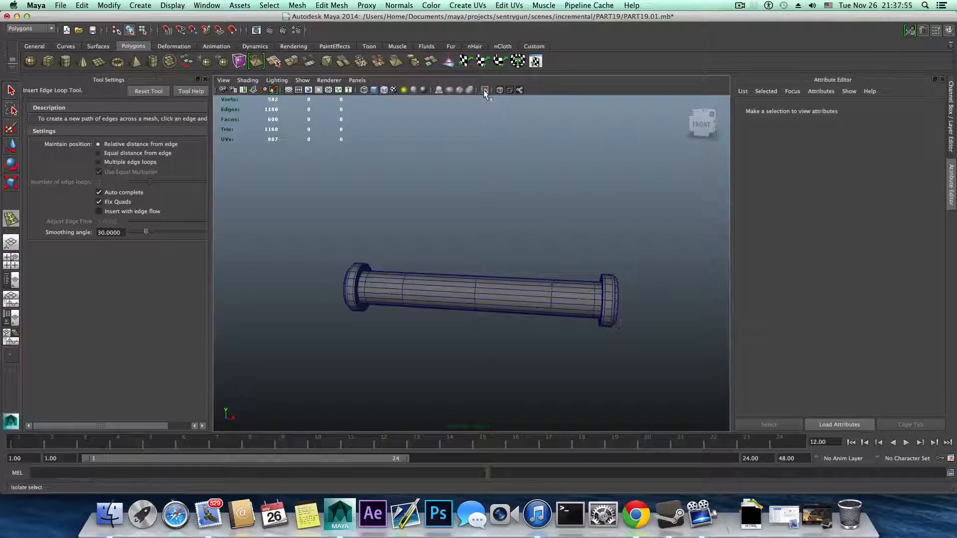
pyautogui.click(498, 292)
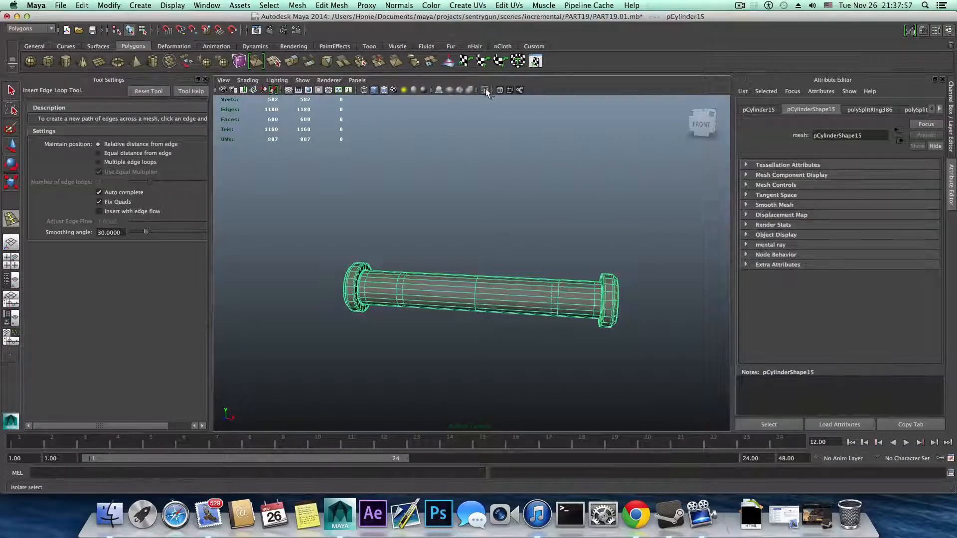
pyautogui.click(486, 89)
# Step: Scale the pin to about 0.205 in thickness and 1.87 in length so its caps sit outside the lugs
pyautogui.keyDown('alt'); pyautogui.moveTo(517, 259); pyautogui.dragTo(592, 308); pyautogui.keyUp('alt')
pyautogui.keyDown('alt'); pyautogui.moveTo(593, 309); pyautogui.dragTo(607, 316, button='right'); pyautogui.keyUp('alt')
pyautogui.press('e')
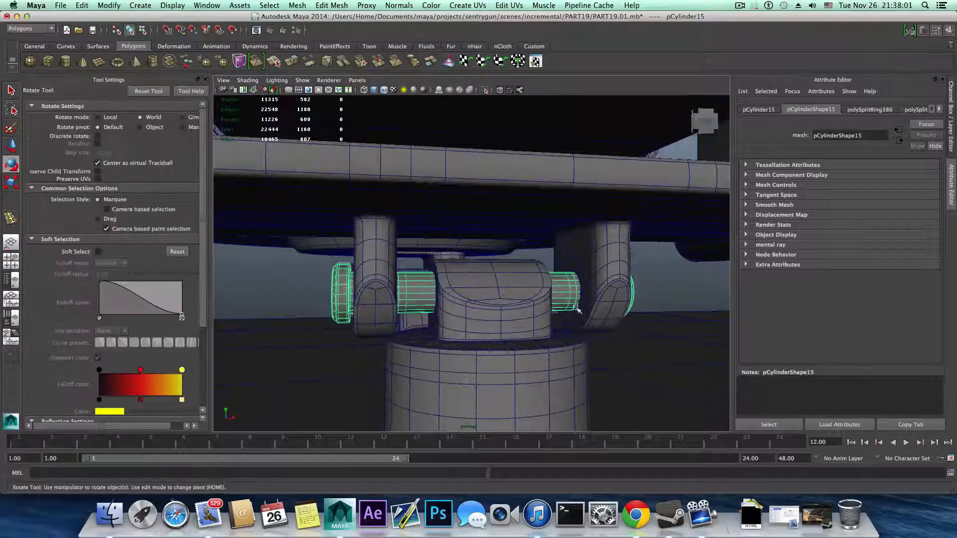
pyautogui.press('r')
pyautogui.moveTo(466, 293); pyautogui.dragTo(465, 293)
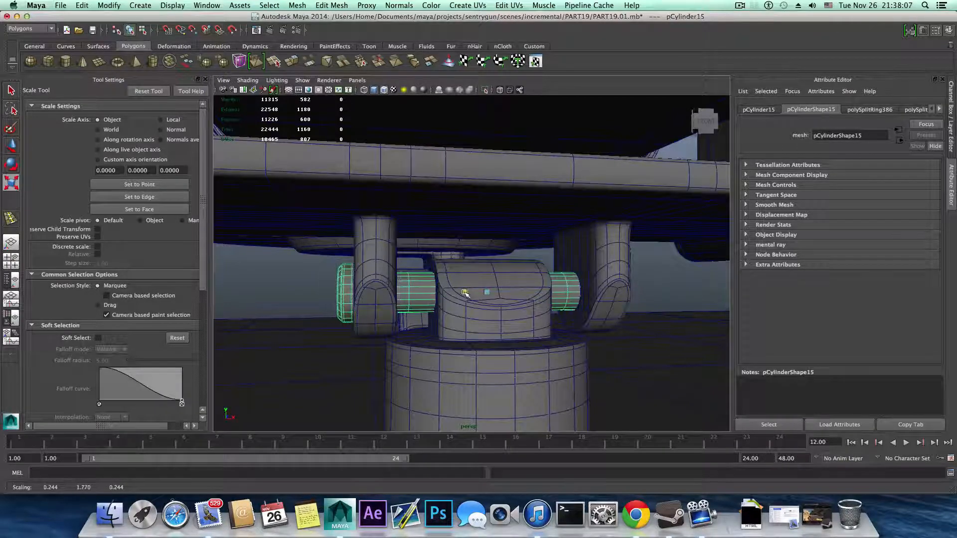
pyautogui.moveTo(474, 298)
pyautogui.keyDown('alt'); pyautogui.mouseDown()
pyautogui.moveTo(438, 302)
pyautogui.moveTo(478, 305)
pyautogui.moveTo(469, 283)
pyautogui.mouseUp(); pyautogui.keyUp('alt')
pyautogui.scroll(-3, 479, 305)
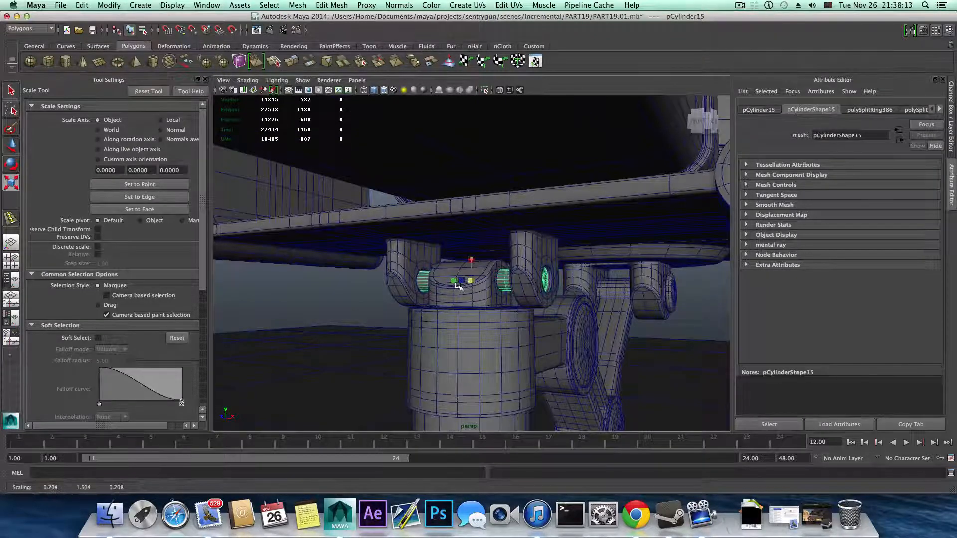
pyautogui.press('[')
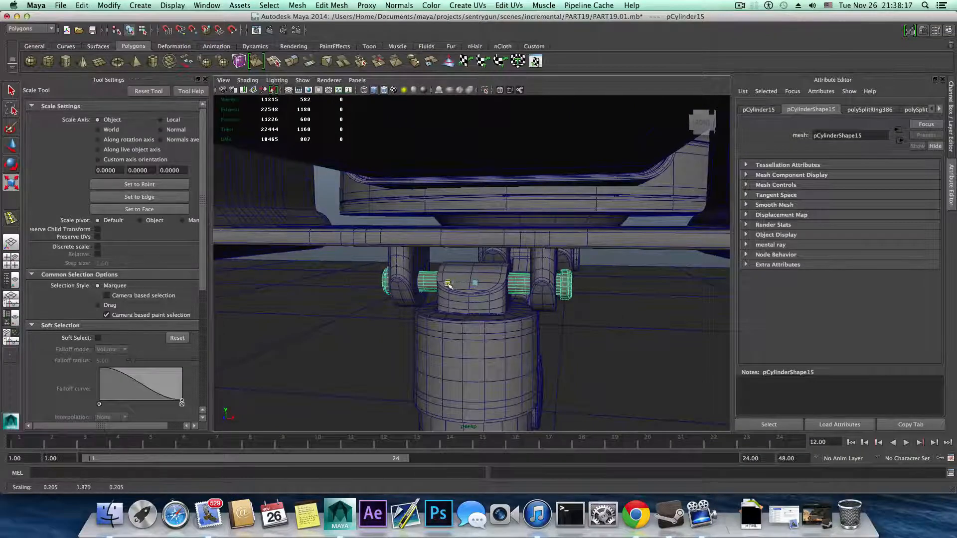
pyautogui.moveTo(448, 284)
pyautogui.keyDown('alt'); pyautogui.mouseDown()
pyautogui.moveTo(364, 283)
pyautogui.moveTo(431, 283)
pyautogui.mouseUp(); pyautogui.keyUp('alt')
pyautogui.keyDown('shift'); pyautogui.click(495, 290); pyautogui.keyUp('shift')
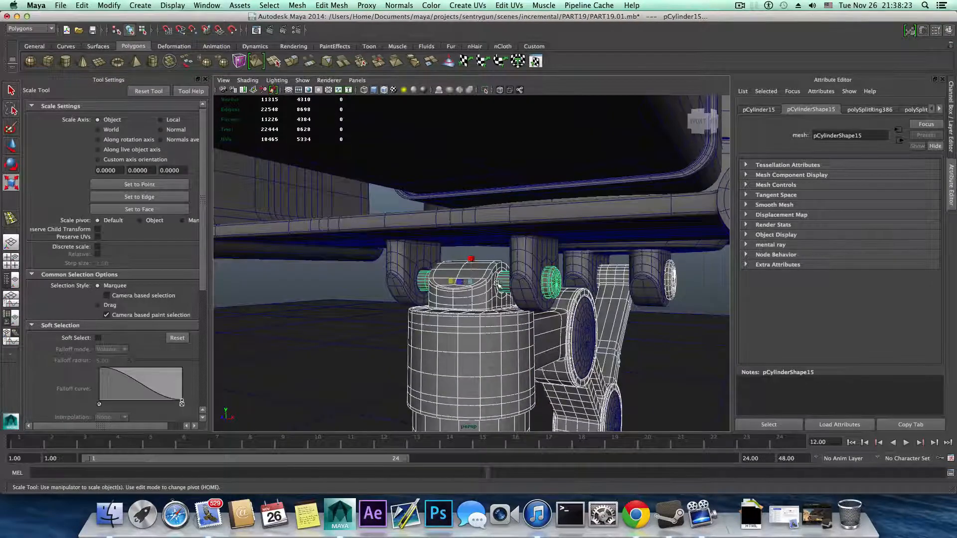
pyautogui.keyDown('alt'); pyautogui.moveTo(475, 319); pyautogui.dragTo(426, 329, button='right'); pyautogui.keyUp('alt')
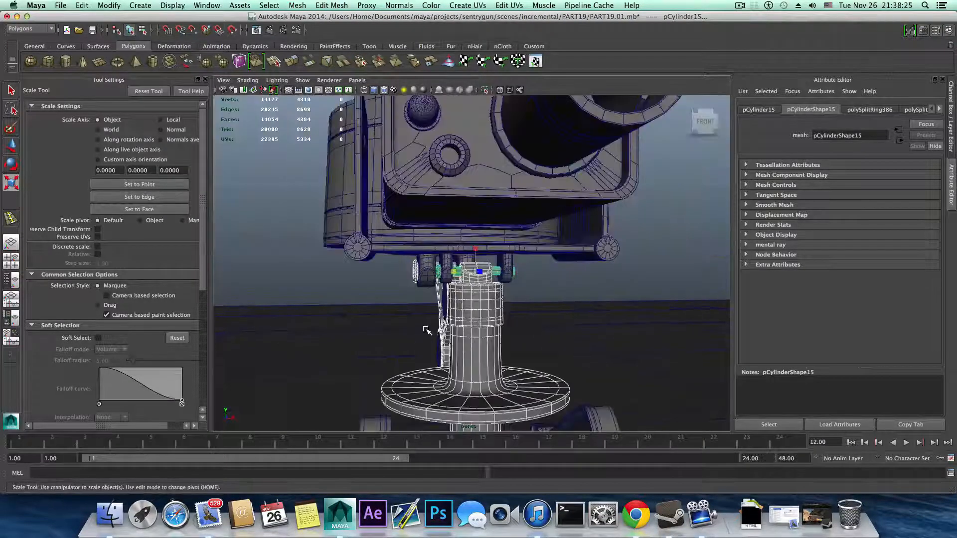
pyautogui.press('F8')
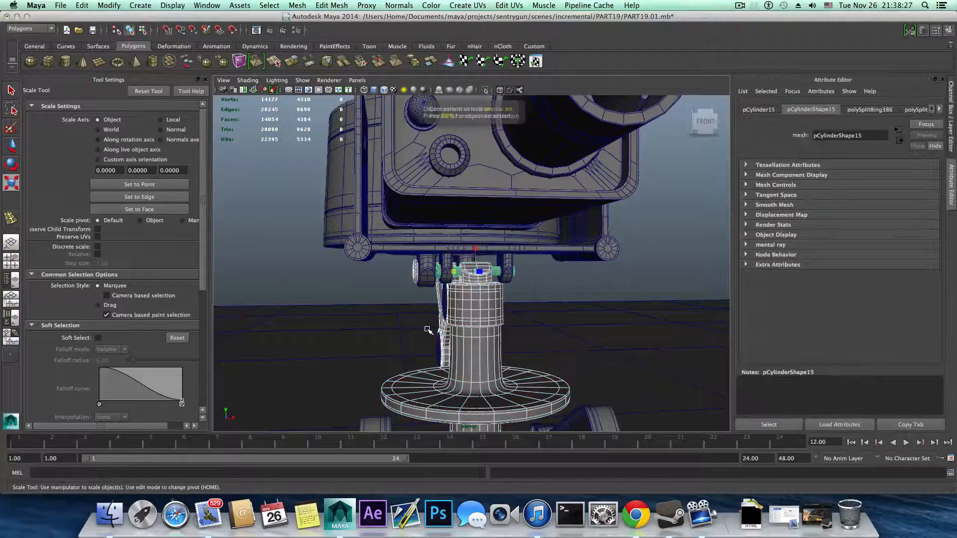
# Step: Create a polygon cylinder and raise it about 15.18 units to the lower part of the gun body
pyautogui.keyDown('alt'); pyautogui.moveTo(530, 336); pyautogui.dragTo(409, 251); pyautogui.keyUp('alt')
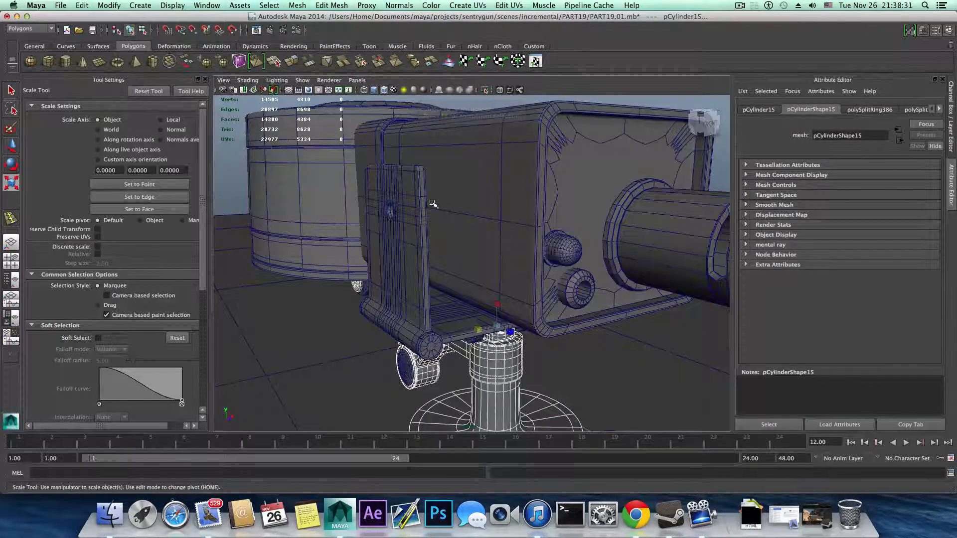
pyautogui.keyDown('alt'); pyautogui.moveTo(420, 216); pyautogui.dragTo(369, 216); pyautogui.keyUp('alt')
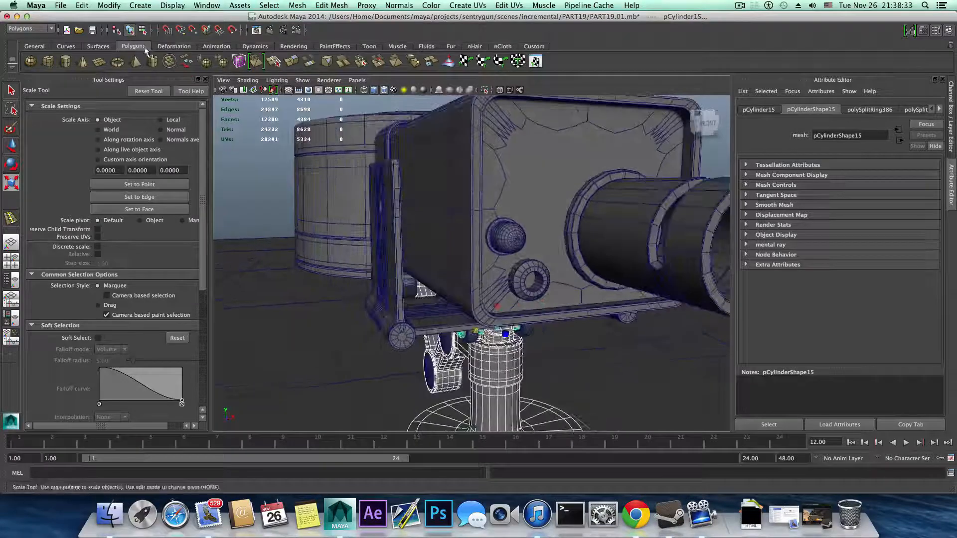
pyautogui.click(66, 62)
pyautogui.scroll(-5, 523, 381)
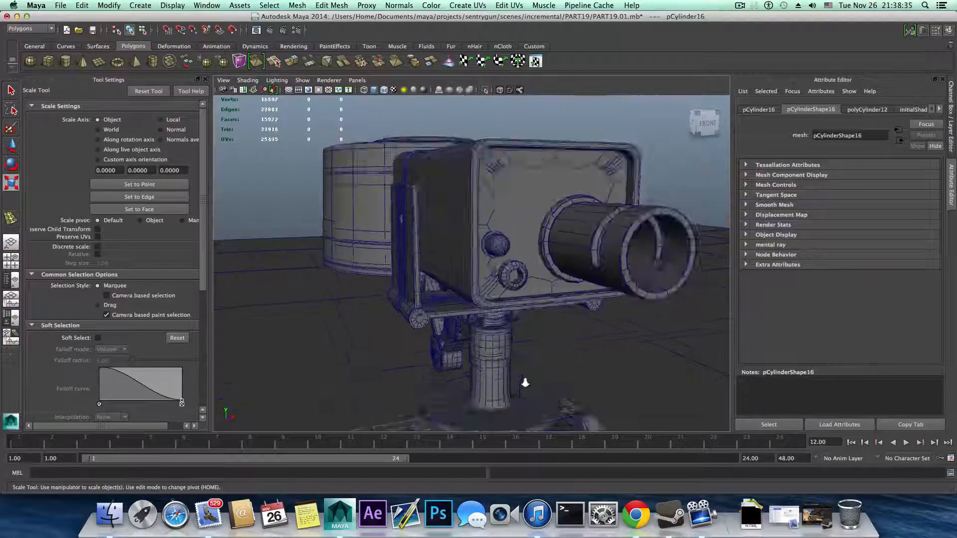
pyautogui.keyDown('alt'); pyautogui.moveTo(523, 380); pyautogui.dragTo(468, 331); pyautogui.keyUp('alt')
pyautogui.scroll(3, 505, 352)
pyautogui.press('w')
pyautogui.moveTo(453, 266); pyautogui.dragTo(451, 166, button='middle')
pyautogui.keyDown('alt'); pyautogui.moveTo(455, 259); pyautogui.dragTo(464, 394, button='middle'); pyautogui.keyUp('alt')
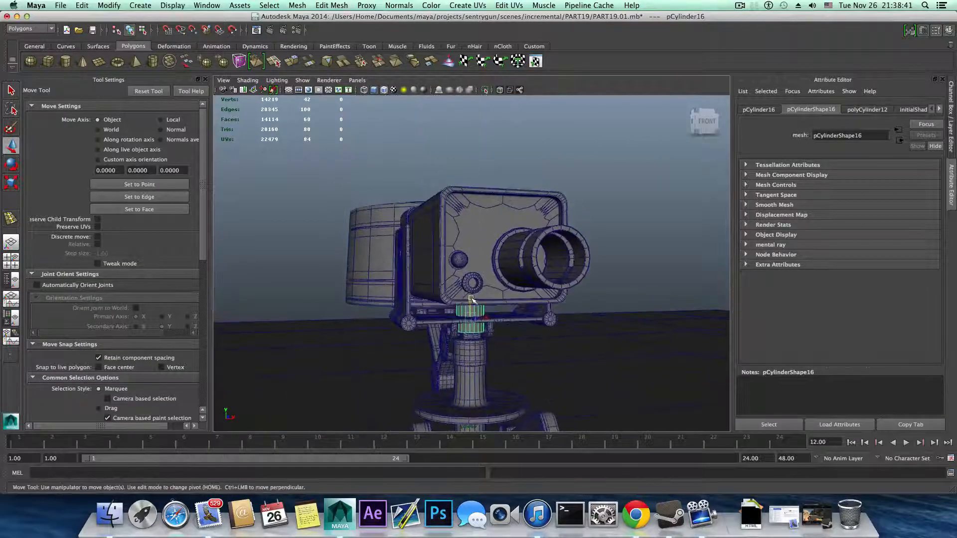
pyautogui.moveTo(470, 295); pyautogui.dragTo(473, 277)
pyautogui.press('e')
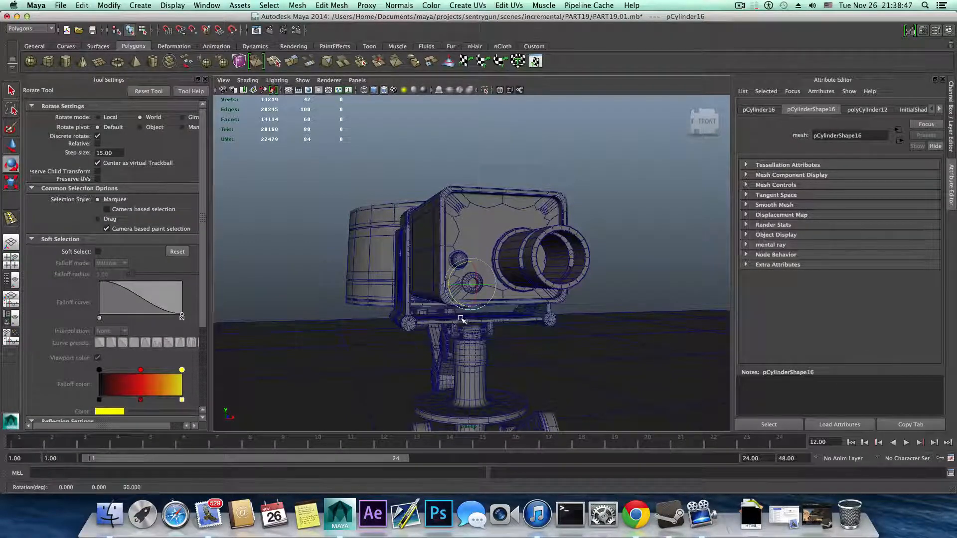
pyautogui.press('w')
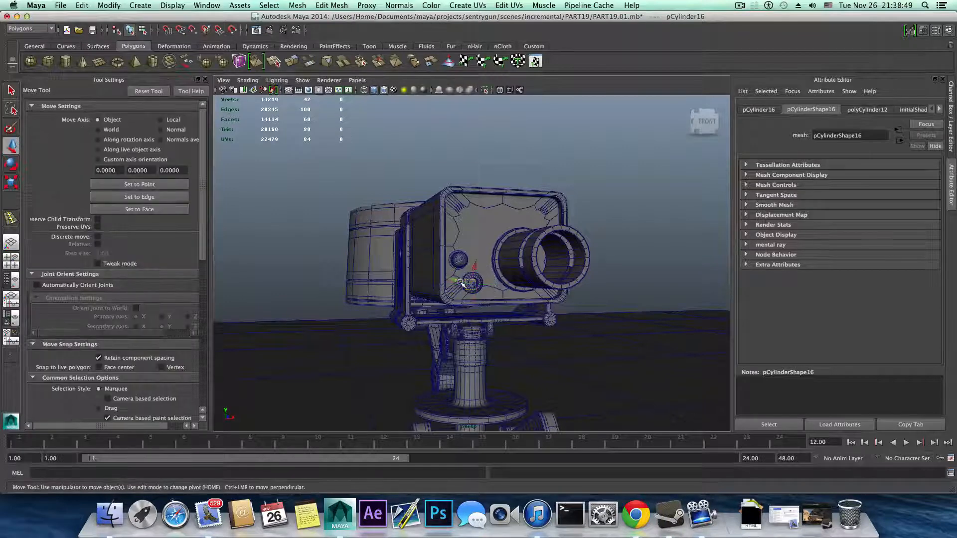
pyautogui.press('z')
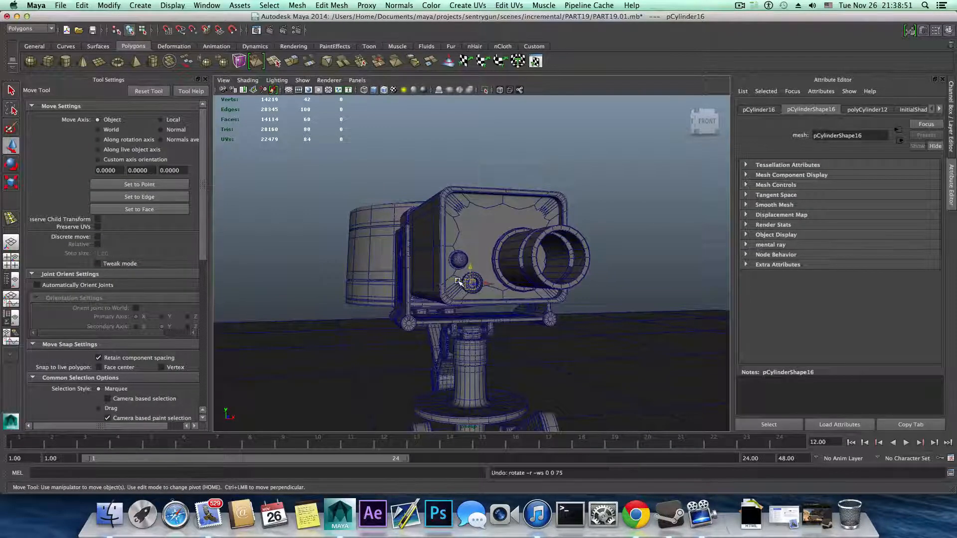
# Step: Move the new cylinder to about -5.99 in X beside the gun's side bracket and rotate it to lie horizontally
pyautogui.moveTo(487, 284); pyautogui.dragTo(407, 285)
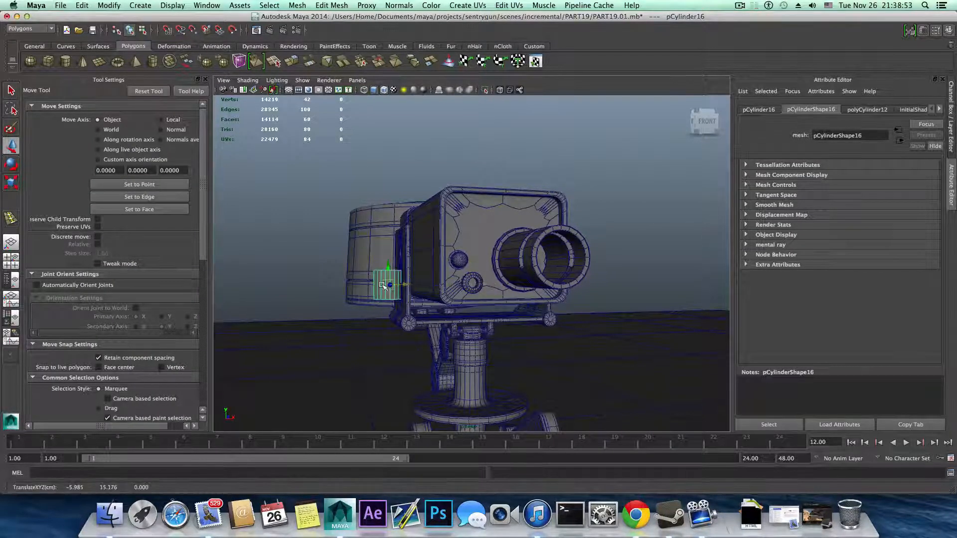
pyautogui.press('e')
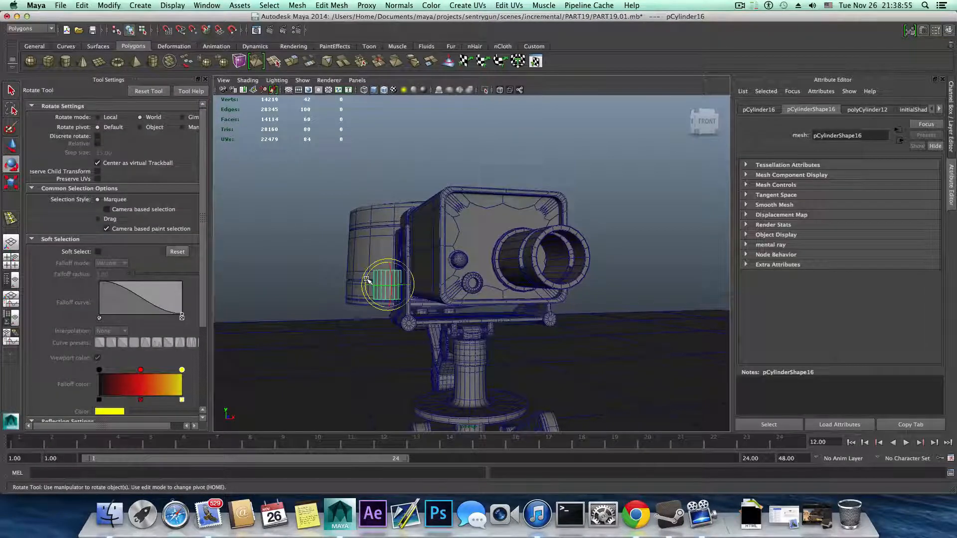
pyautogui.moveTo(377, 280); pyautogui.dragTo(416, 324)
pyautogui.scroll(5, 413, 316)
pyautogui.press('r')
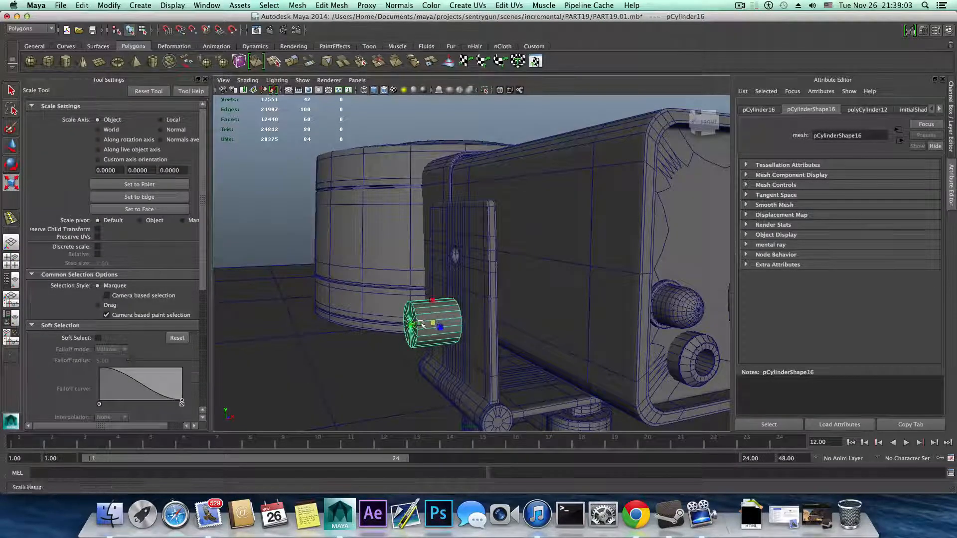
# Step: Move the new cylinder up and along the gun so it sits centred over the upper part of the side bracket
pyautogui.press('w')
pyautogui.moveTo(435, 292); pyautogui.dragTo(550, 264)
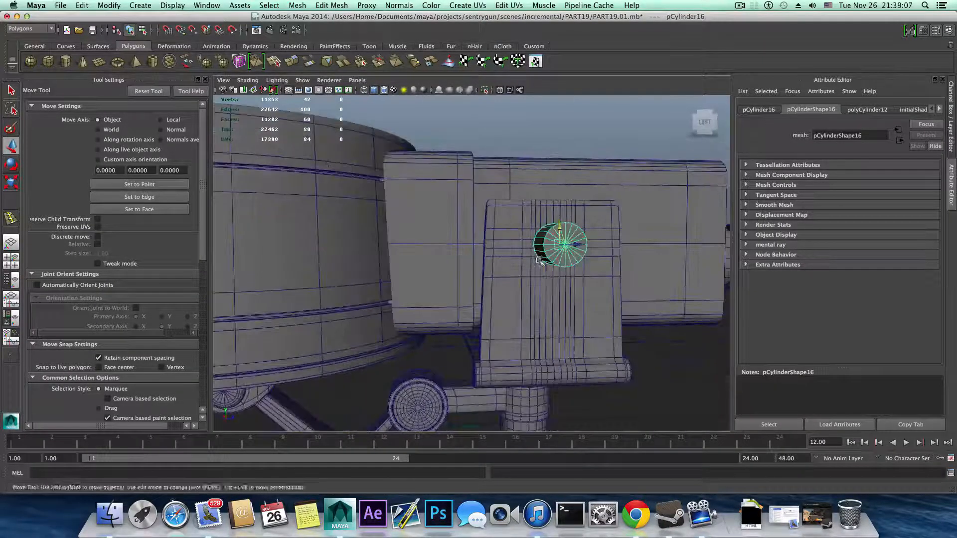
pyautogui.keyDown('alt'); pyautogui.moveTo(550, 265); pyautogui.dragTo(498, 285, button='middle'); pyautogui.keyUp('alt')
pyautogui.keyDown('alt'); pyautogui.moveTo(497, 284); pyautogui.dragTo(467, 299); pyautogui.keyUp('alt')
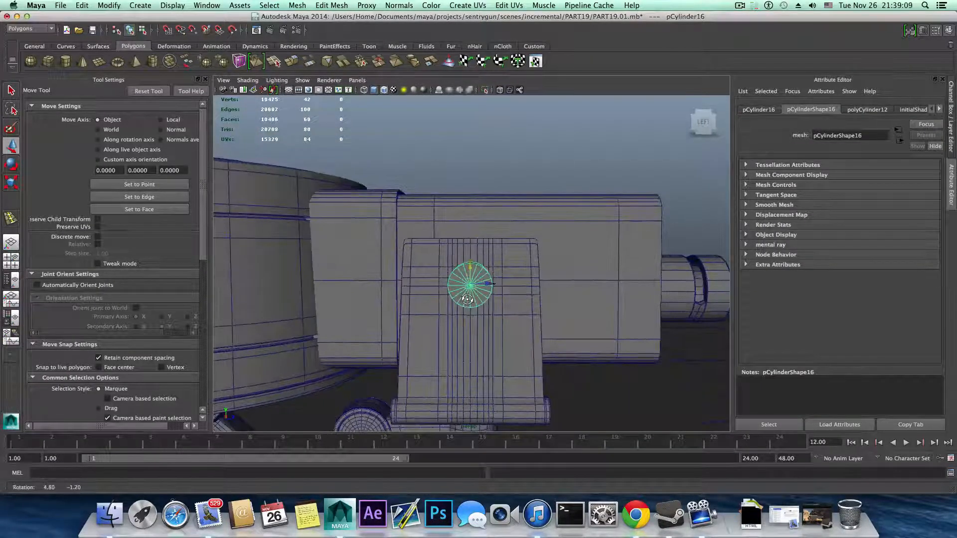
pyautogui.click(740, 6)
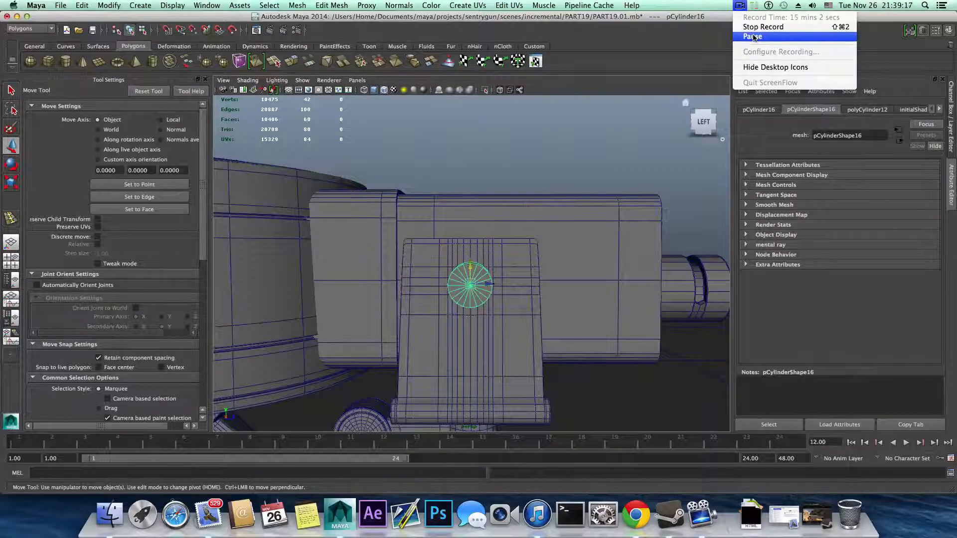
pyautogui.click(689, 4)
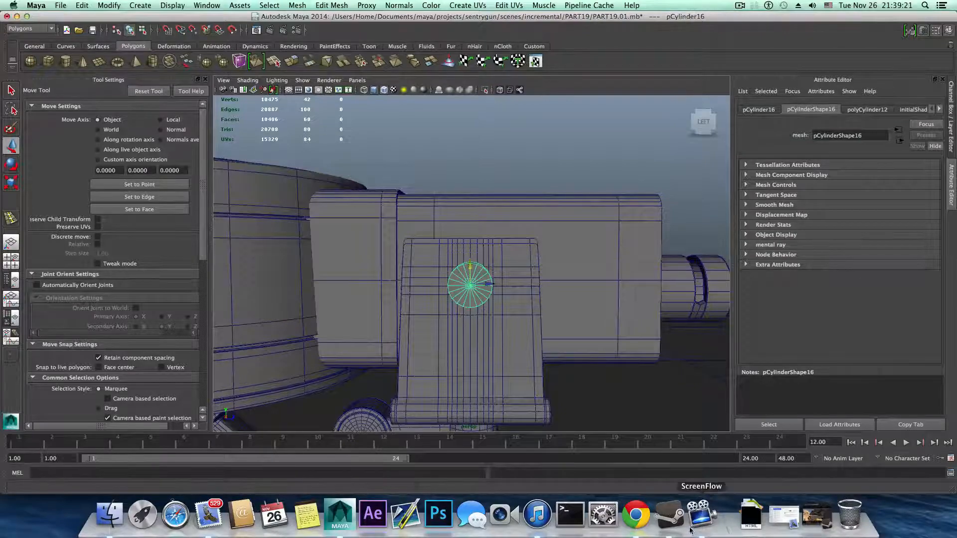
# Step: Consult the sentry gun reference images and scale the cylinder beside the side bracket up evenly in thickness and length
pyautogui.moveTo(96, 17); pyautogui.dragTo(132, 315)
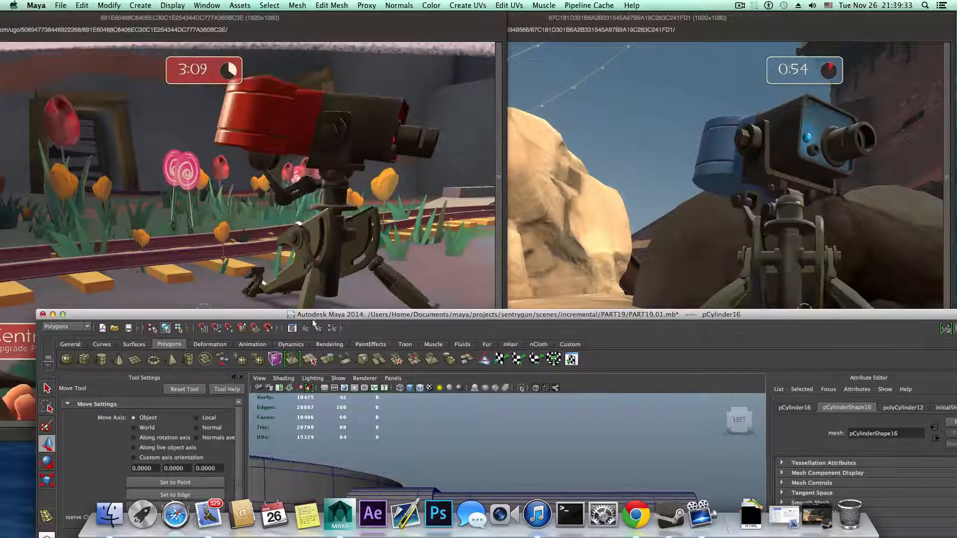
pyautogui.moveTo(280, 313); pyautogui.dragTo(253, 17)
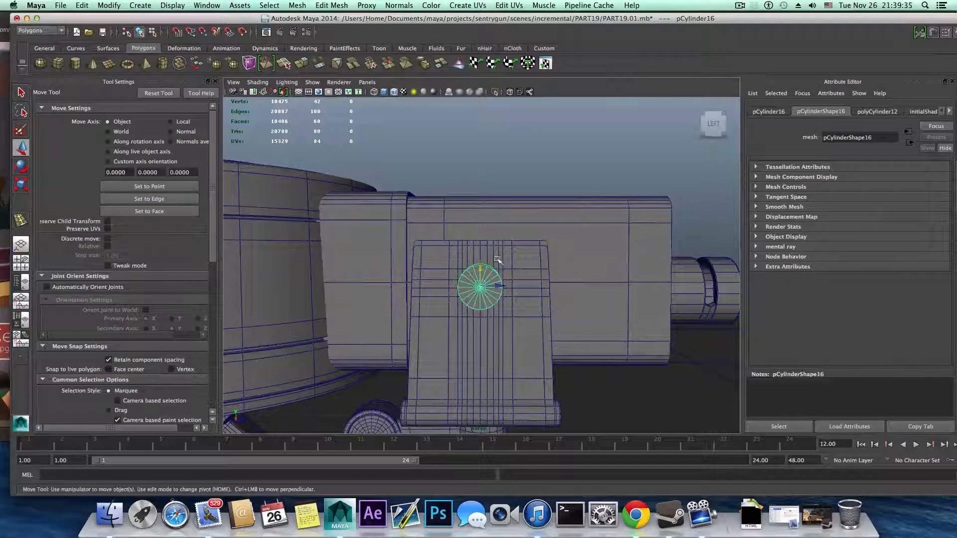
pyautogui.keyDown('alt'); pyautogui.moveTo(467, 286); pyautogui.dragTo(434, 302); pyautogui.keyUp('alt')
pyautogui.press('r')
pyautogui.press('w')
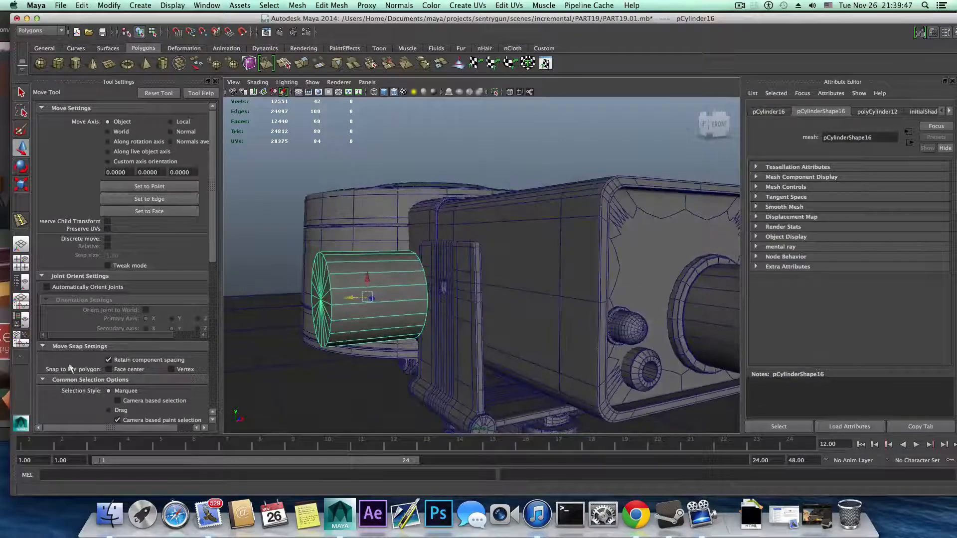
# Step: Show the whole sentry gun and the cylinder in a full-size front orthographic view
pyautogui.click(20, 263)
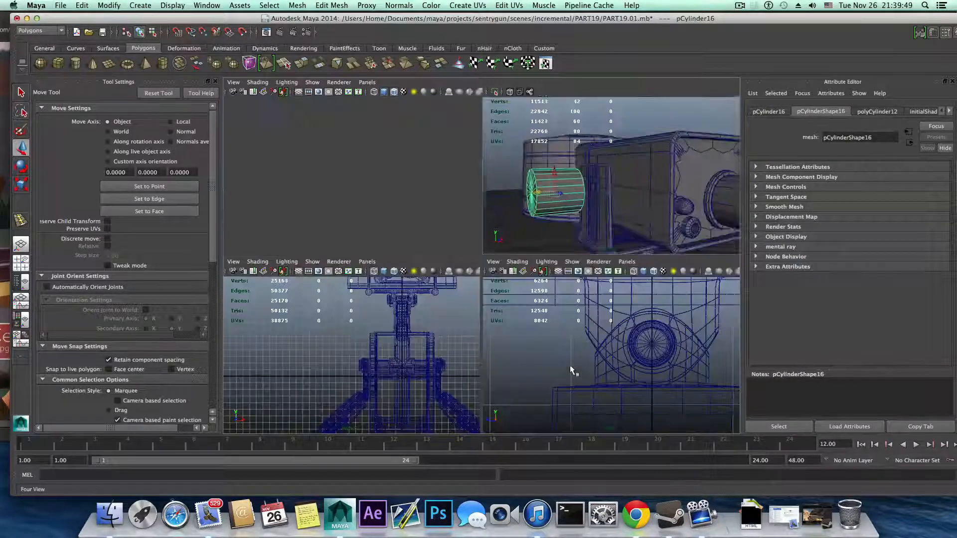
pyautogui.press('space')
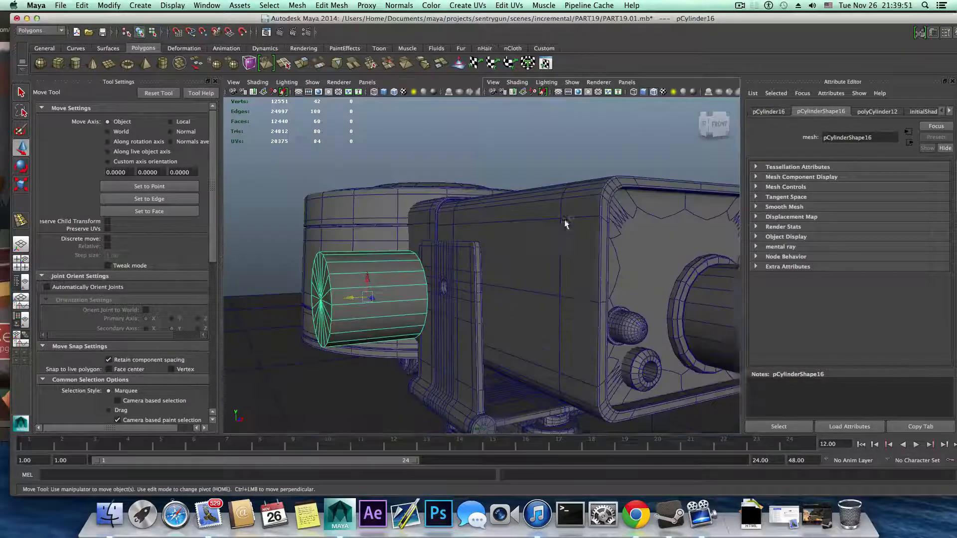
pyautogui.keyDown('alt'); pyautogui.moveTo(485, 255); pyautogui.dragTo(522, 258); pyautogui.keyUp('alt')
pyautogui.press('space')
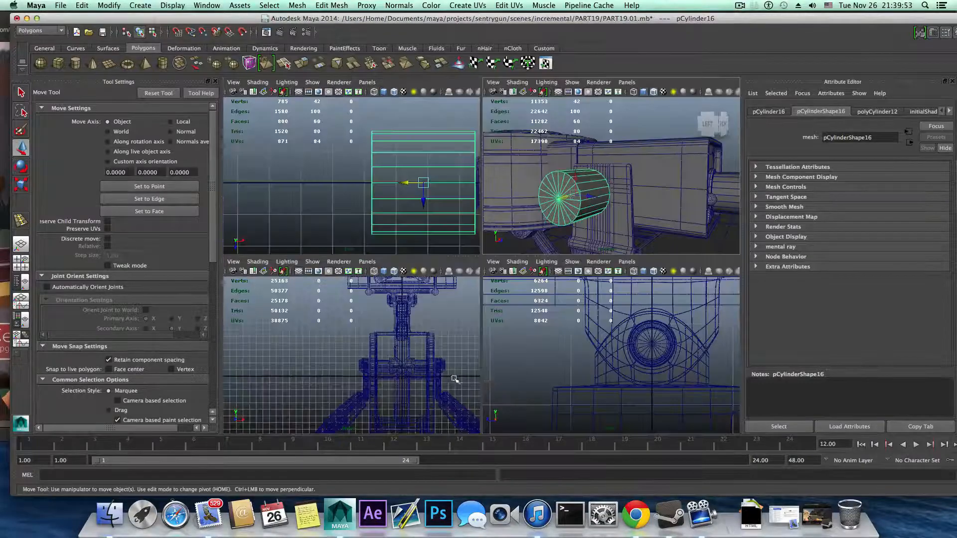
pyautogui.scroll(-5, 422, 370)
pyautogui.press('space')
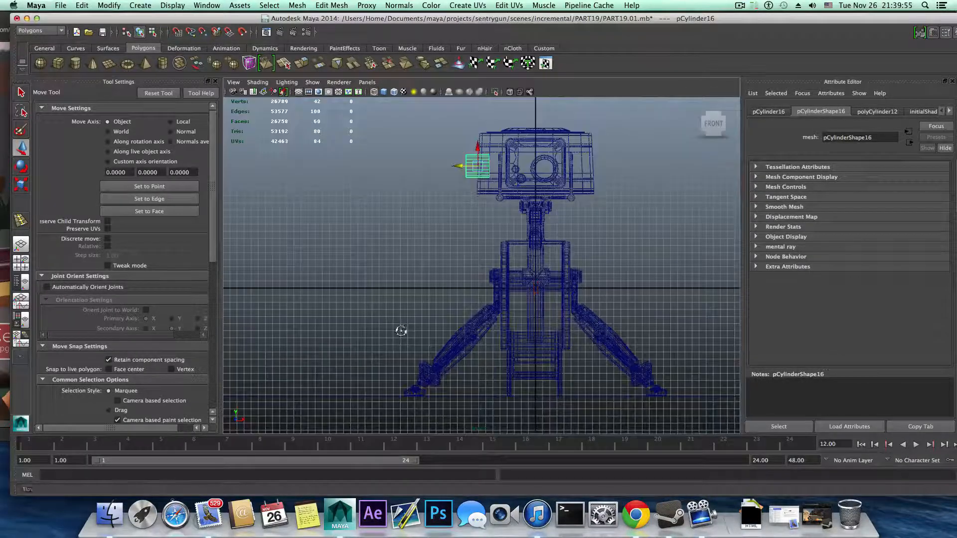
# Step: Move the selected cylinder vertically to about Y 16.87 against the side bracket and scale it up slightly
pyautogui.keyDown('alt'); pyautogui.moveTo(399, 331); pyautogui.dragTo(457, 242); pyautogui.keyUp('alt')
pyautogui.press('space')
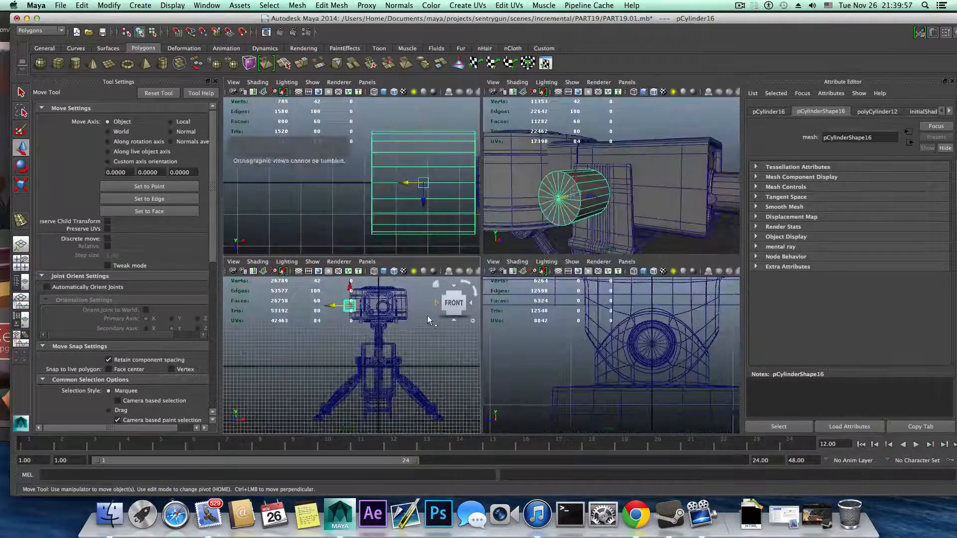
pyautogui.press('space')
pyautogui.scroll(-10, 611, 337)
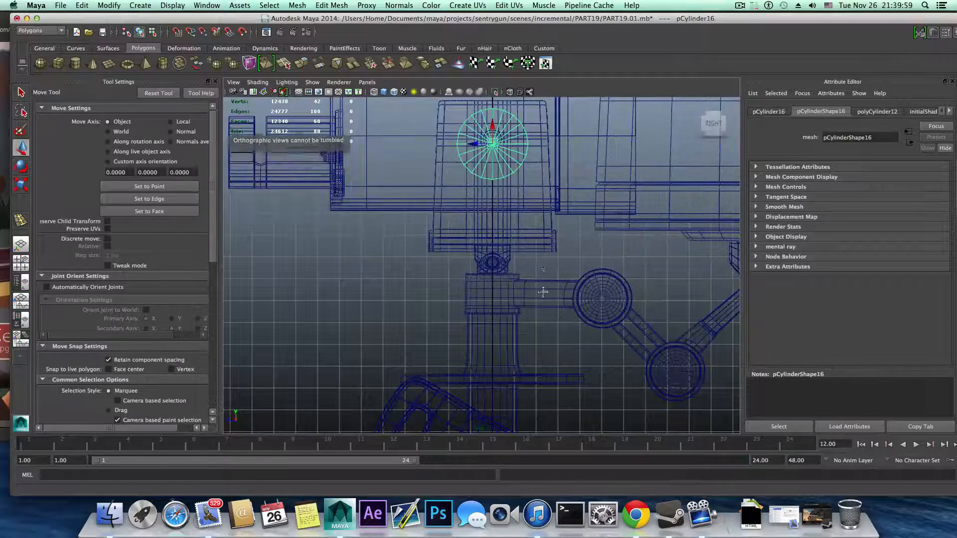
pyautogui.keyDown('alt'); pyautogui.moveTo(543, 291); pyautogui.dragTo(540, 414, button='middle'); pyautogui.keyUp('alt')
pyautogui.keyDown('alt'); pyautogui.moveTo(481, 291); pyautogui.dragTo(702, 314, button='right'); pyautogui.keyUp('alt')
pyautogui.keyDown('alt'); pyautogui.moveTo(631, 274); pyautogui.dragTo(621, 297, button='middle'); pyautogui.keyUp('alt')
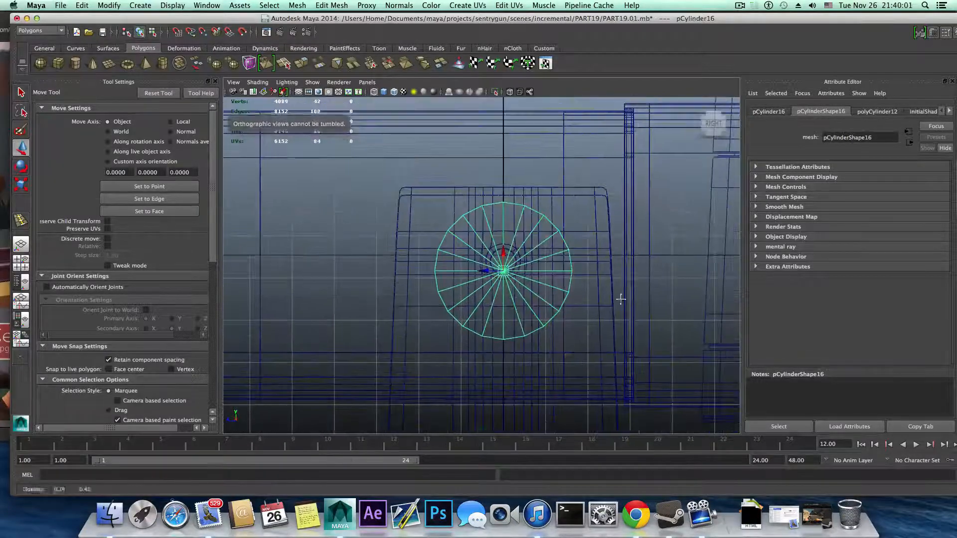
pyautogui.click(504, 250)
pyautogui.moveTo(504, 249); pyautogui.dragTo(503, 239)
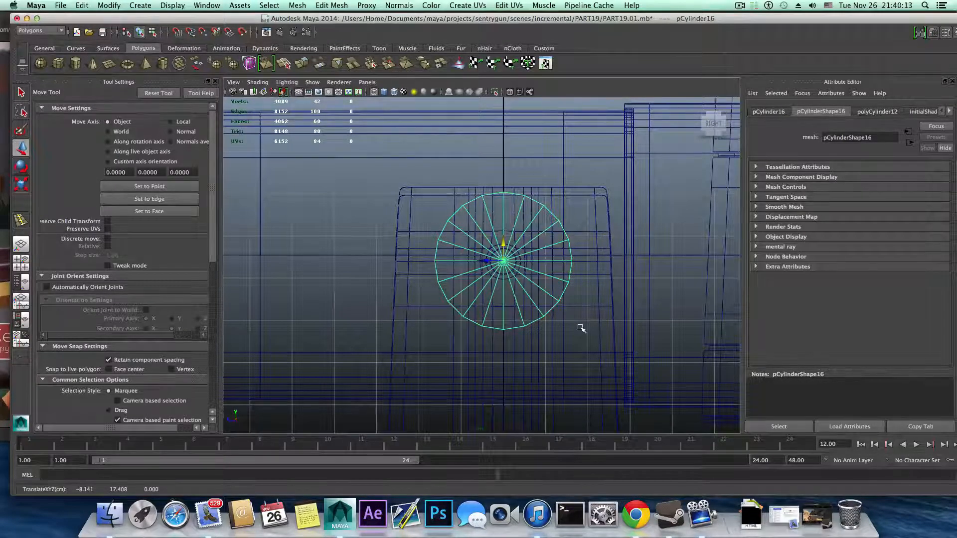
pyautogui.scroll(-4, 581, 328)
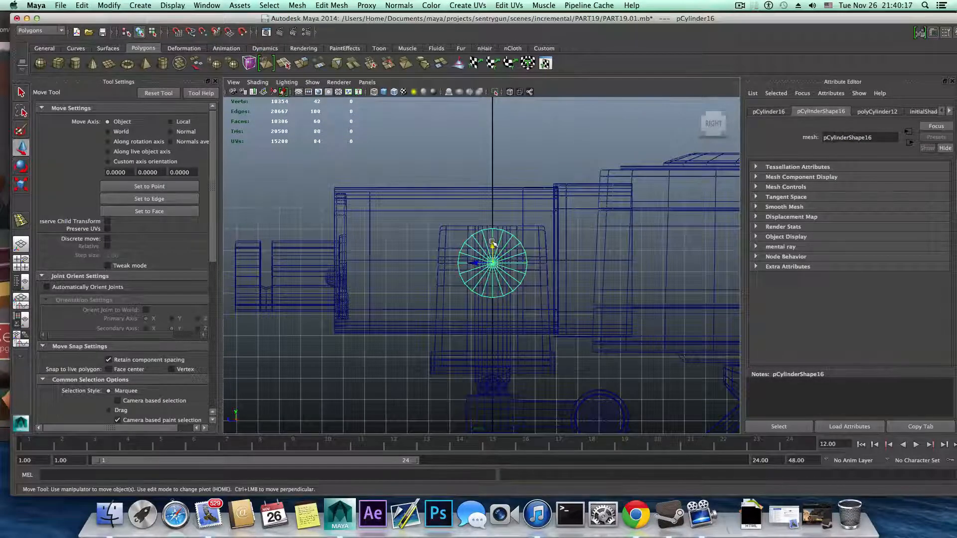
pyautogui.moveTo(491, 243)
pyautogui.mouseDown()
pyautogui.moveTo(504, 272)
pyautogui.moveTo(494, 256)
pyautogui.mouseUp()
pyautogui.press('r')
pyautogui.press('w')
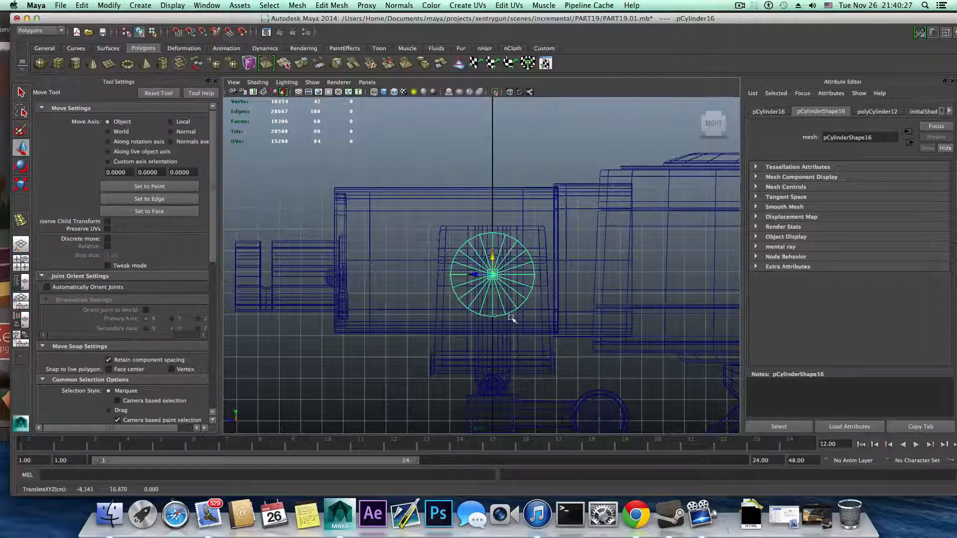
# Step: Move the vertices of the cylinder's outer end inward to flatten it into a thin disc
pyautogui.press('space')
pyautogui.keyDown('alt'); pyautogui.moveTo(589, 202); pyautogui.dragTo(592, 203); pyautogui.keyUp('alt')
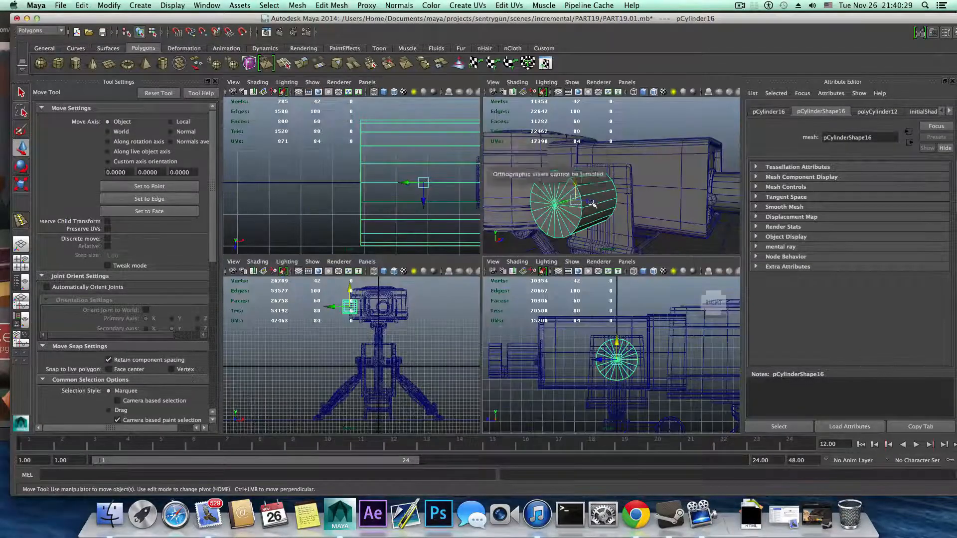
pyautogui.press('space')
pyautogui.keyDown('alt'); pyautogui.moveTo(533, 268); pyautogui.dragTo(396, 318); pyautogui.keyUp('alt')
pyautogui.moveTo(380, 275); pyautogui.dragTo(353, 274, button='right')
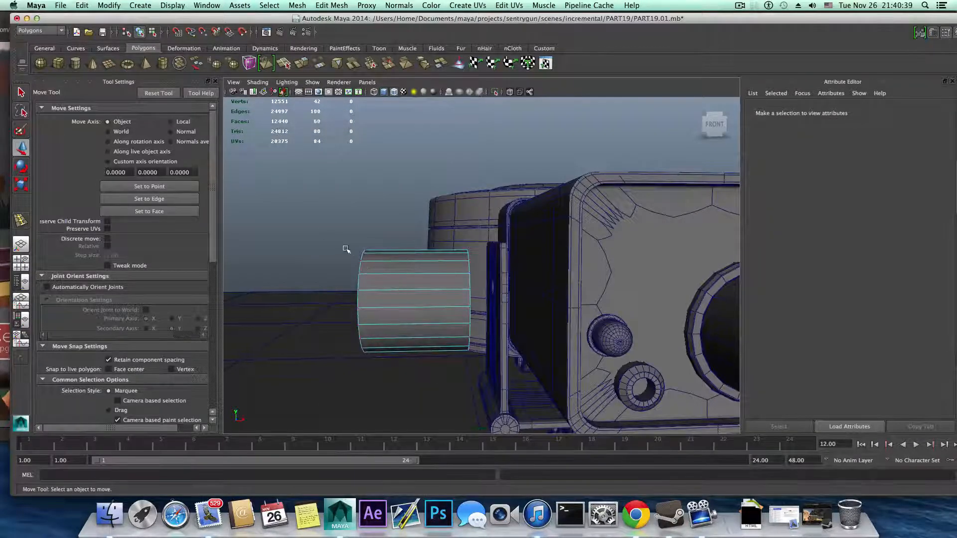
pyautogui.moveTo(300, 209); pyautogui.dragTo(415, 430)
pyautogui.keyDown('alt'); pyautogui.moveTo(387, 320); pyautogui.dragTo(598, 333); pyautogui.keyUp('alt')
pyautogui.press('F8')
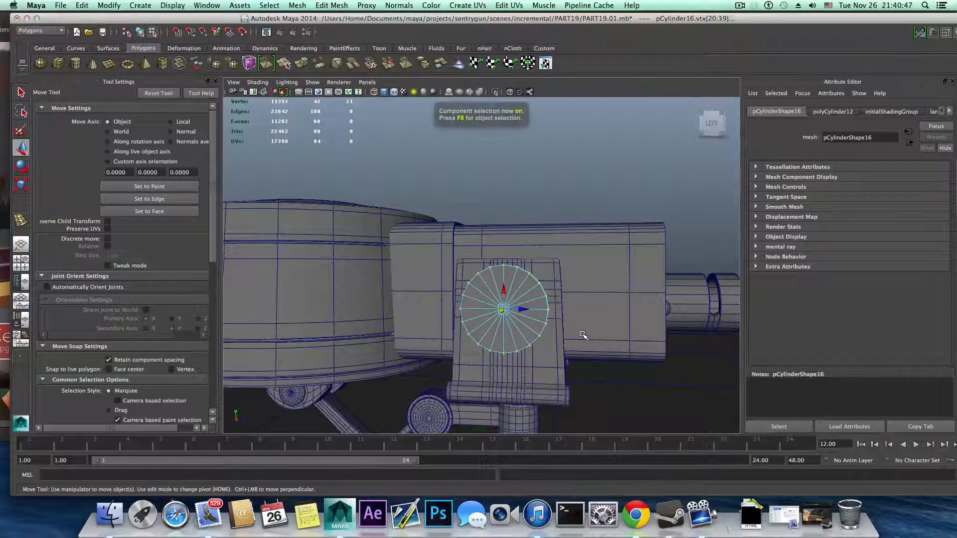
pyautogui.press('F8')
# Step: Move the thin disc outward along its axis, clear of the side bracket, to expose its inner face
pyautogui.keyDown('alt'); pyautogui.moveTo(583, 336); pyautogui.dragTo(438, 331); pyautogui.keyUp('alt')
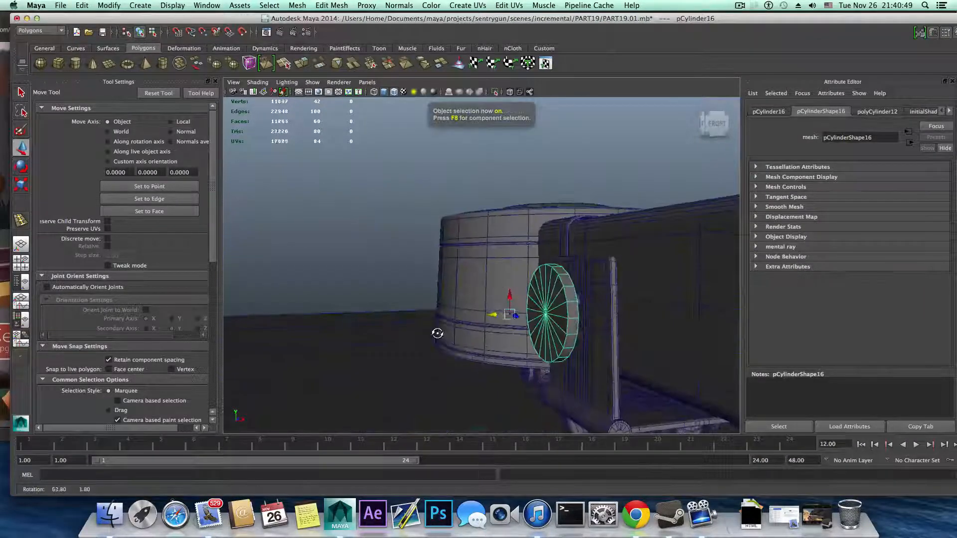
pyautogui.keyDown('alt'); pyautogui.moveTo(438, 331); pyautogui.dragTo(616, 364, button='right'); pyautogui.keyUp('alt')
pyautogui.keyDown('alt'); pyautogui.moveTo(617, 363); pyautogui.dragTo(473, 342); pyautogui.keyUp('alt')
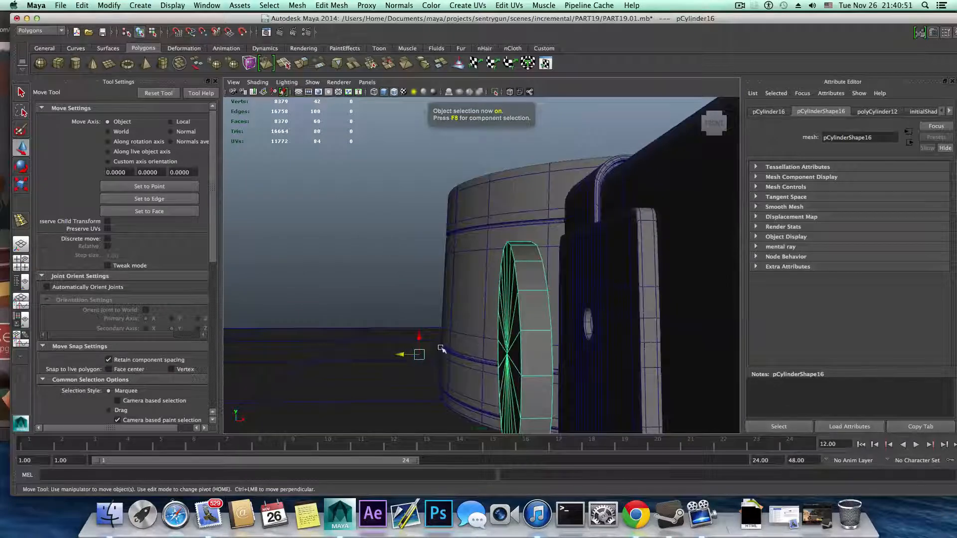
pyautogui.moveTo(401, 354); pyautogui.dragTo(362, 338)
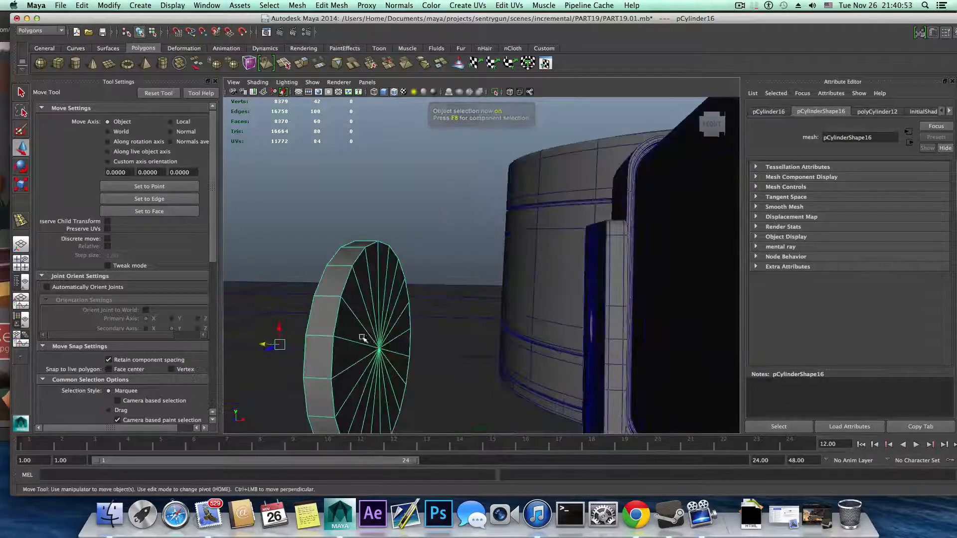
# Step: Chamfer the centre vertex on the disc's inner face to form a small round face
pyautogui.moveTo(364, 301); pyautogui.dragTo(323, 312, button='right')
pyautogui.click(381, 348)
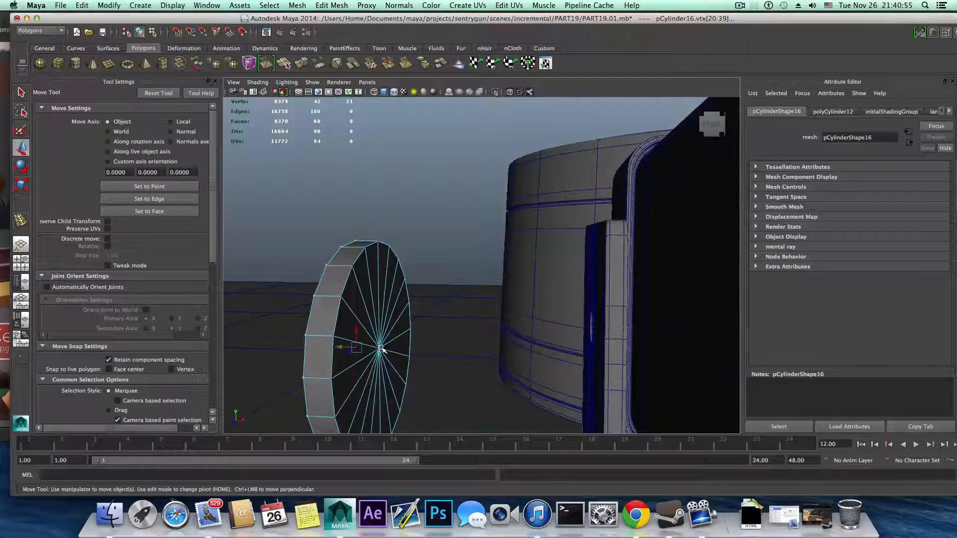
pyautogui.click(382, 349)
pyautogui.click(382, 353)
pyautogui.moveTo(359, 302); pyautogui.dragTo(322, 295, button='right')
pyautogui.click(381, 349)
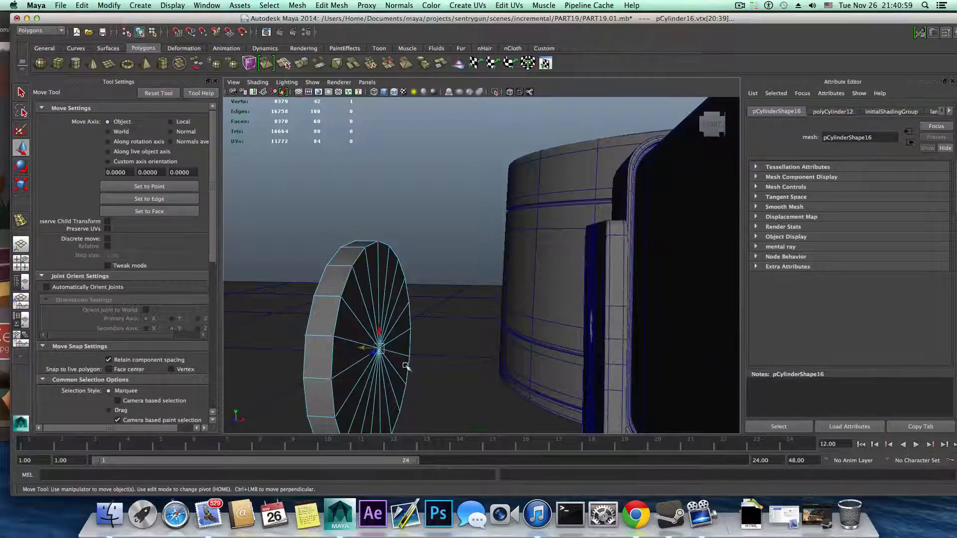
pyautogui.click(332, 5)
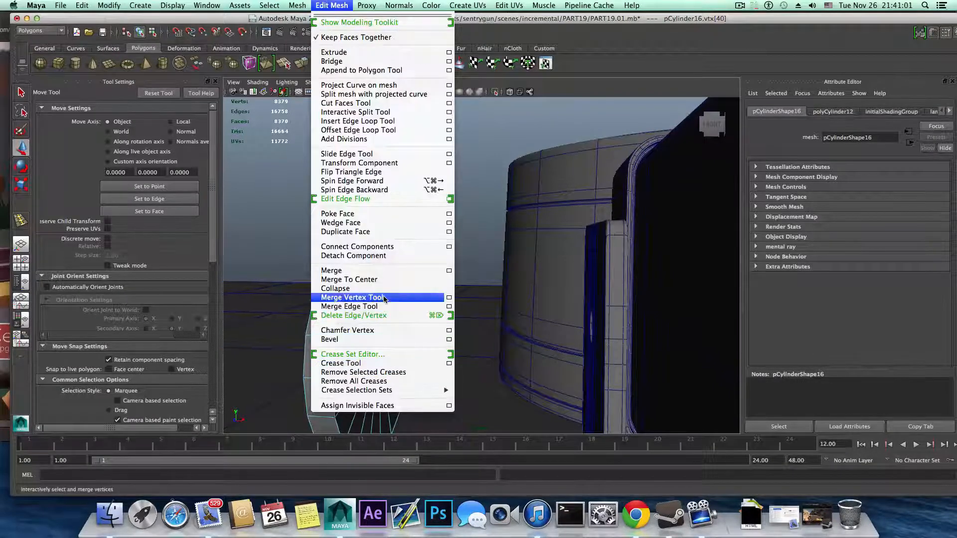
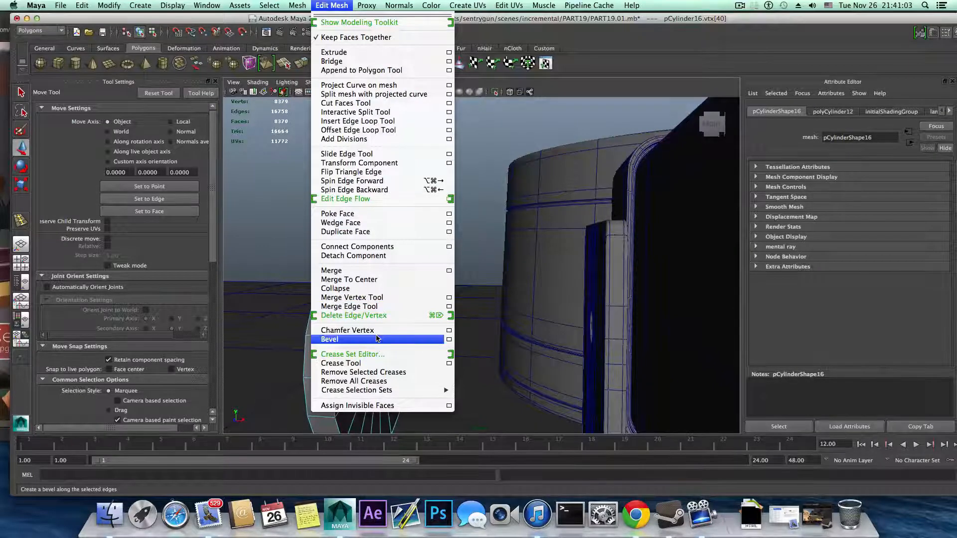
pyautogui.moveTo(302, 3)
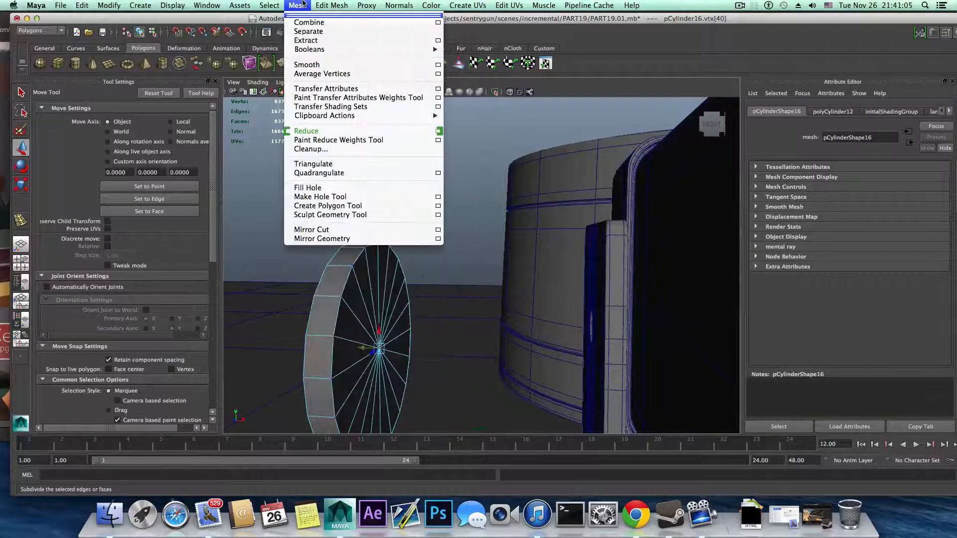
pyautogui.moveTo(331, 5)
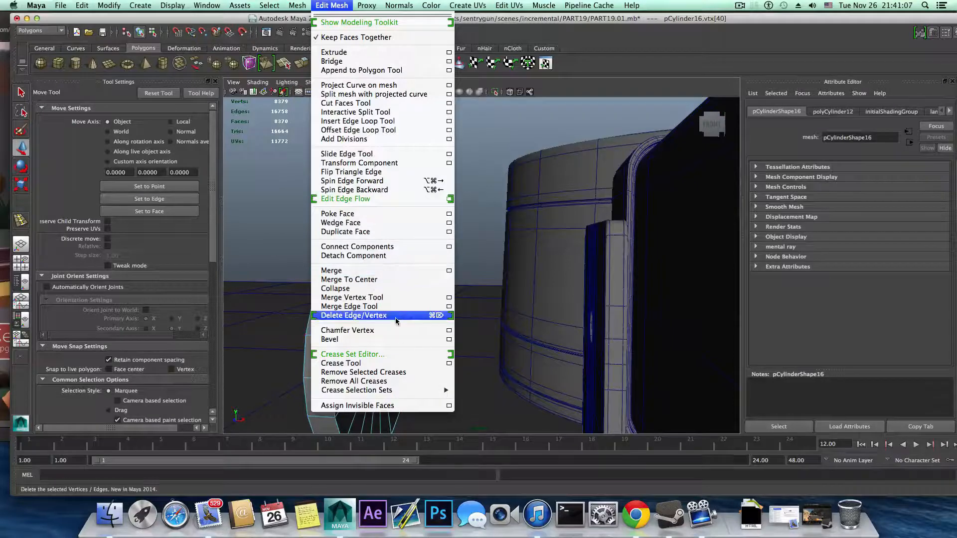
pyautogui.moveTo(263, 5)
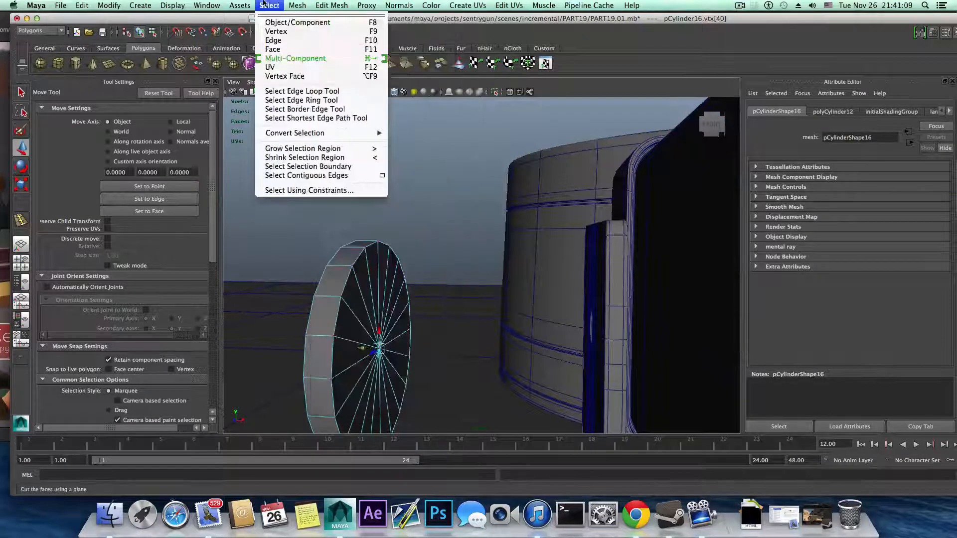
pyautogui.click(331, 5)
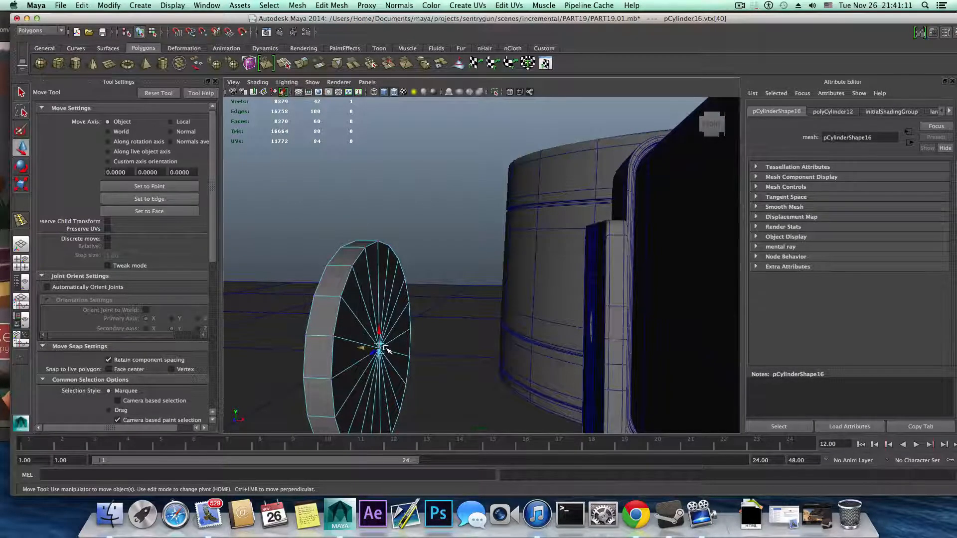
pyautogui.keyDown('shift'); pyautogui.moveTo(385, 349); pyautogui.dragTo(416, 350, button='right'); pyautogui.keyUp('shift')
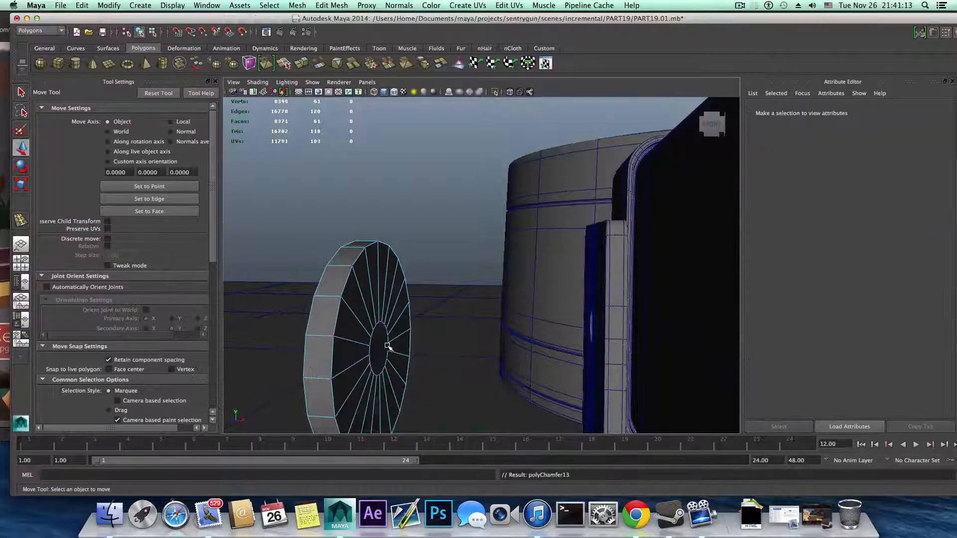
# Step: Select the small round face at the disc's centre and scale it down to the shaft's diameter
pyautogui.rightClick(387, 345)
pyautogui.click(383, 326)
pyautogui.click(381, 350)
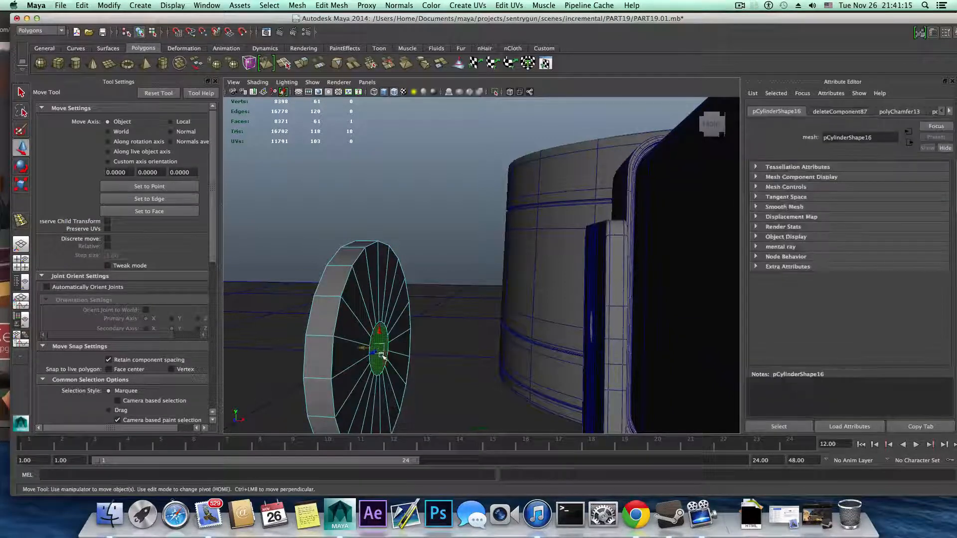
pyautogui.press('e')
pyautogui.press('r')
pyautogui.moveTo(379, 349)
pyautogui.mouseDown()
pyautogui.moveTo(395, 356)
pyautogui.moveTo(553, 347)
pyautogui.moveTo(377, 354)
pyautogui.mouseUp()
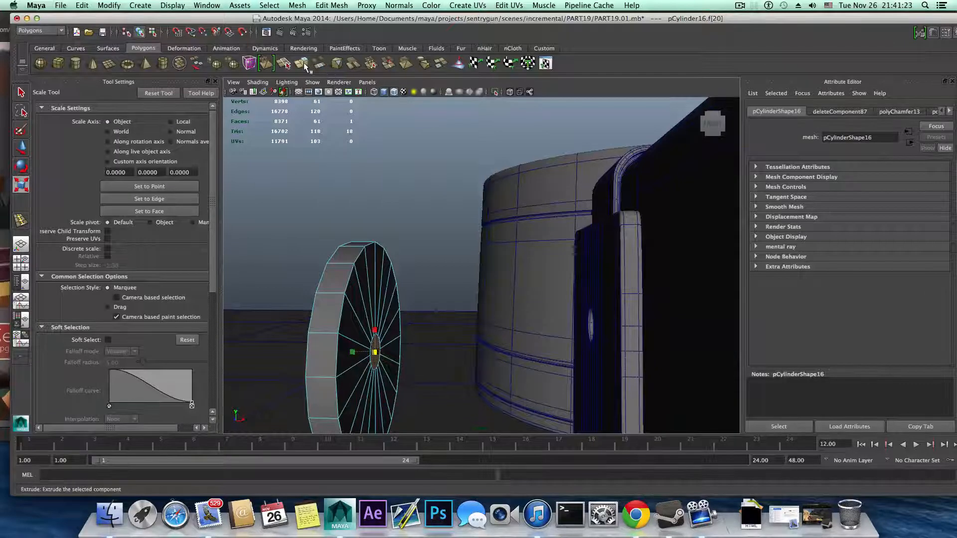
# Step: Extrude the small centre face about 3.03 units toward the bracket to form a shaft
pyautogui.hotkey('ctrl', 'e')
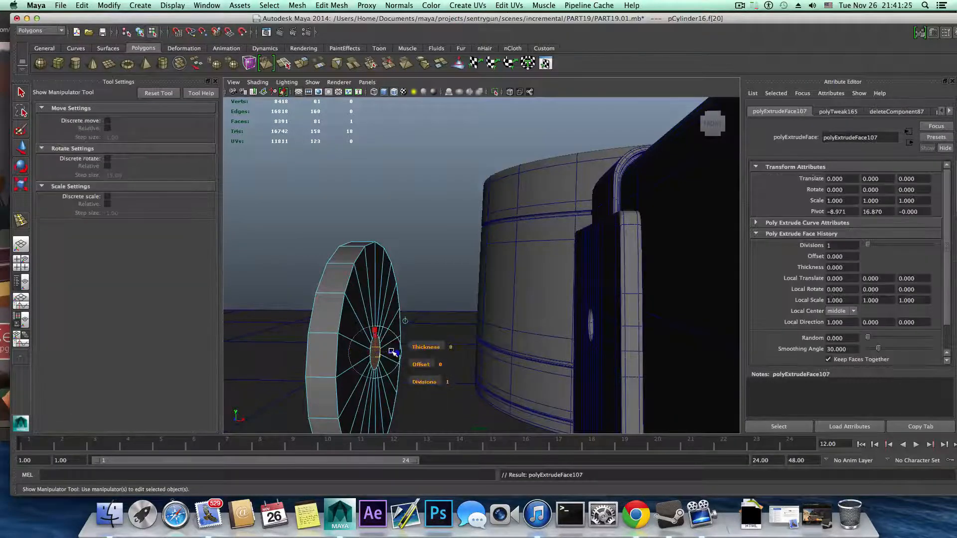
pyautogui.moveTo(392, 352); pyautogui.dragTo(562, 353)
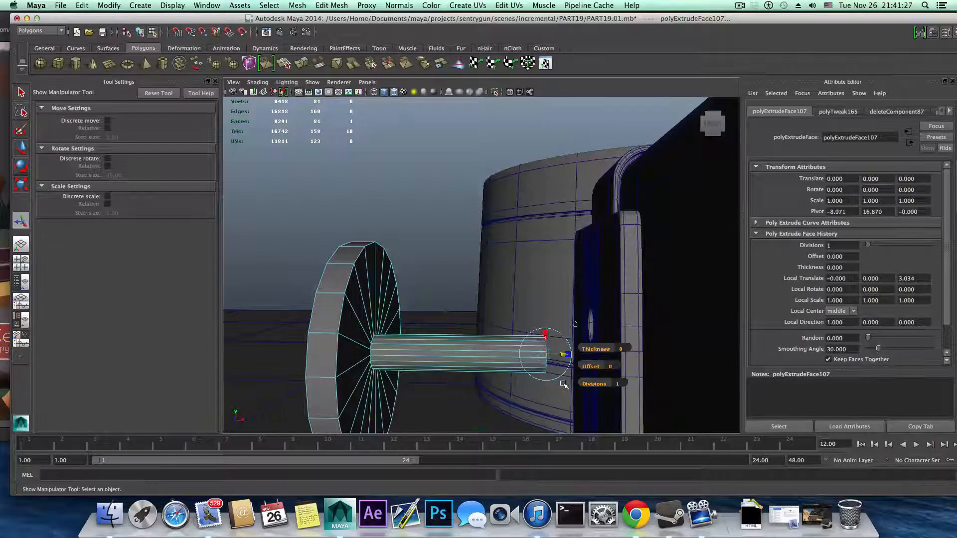
pyautogui.press('F8')
pyautogui.scroll(-3, 378, 352)
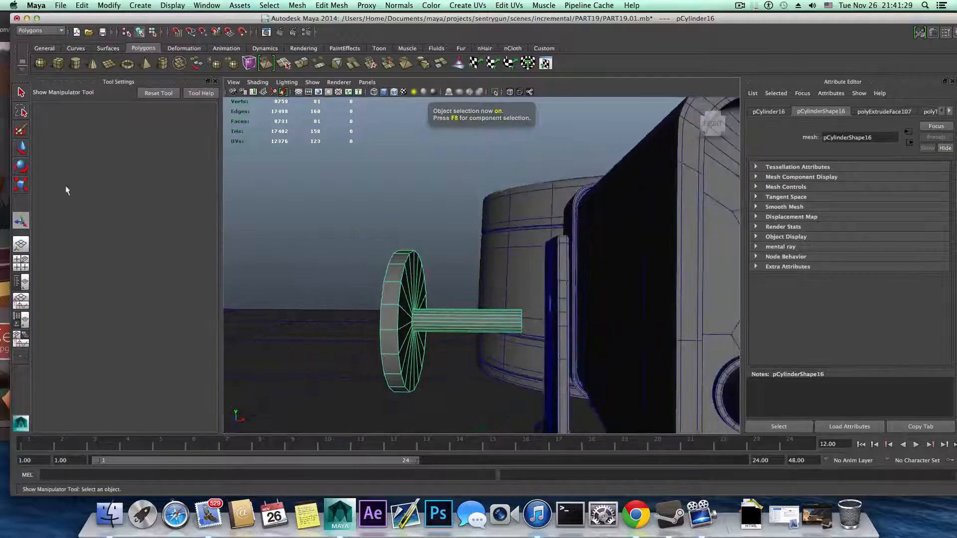
# Step: Move the disc along its axis until it sits against the bracket with the shaft passing through
pyautogui.click(20, 148)
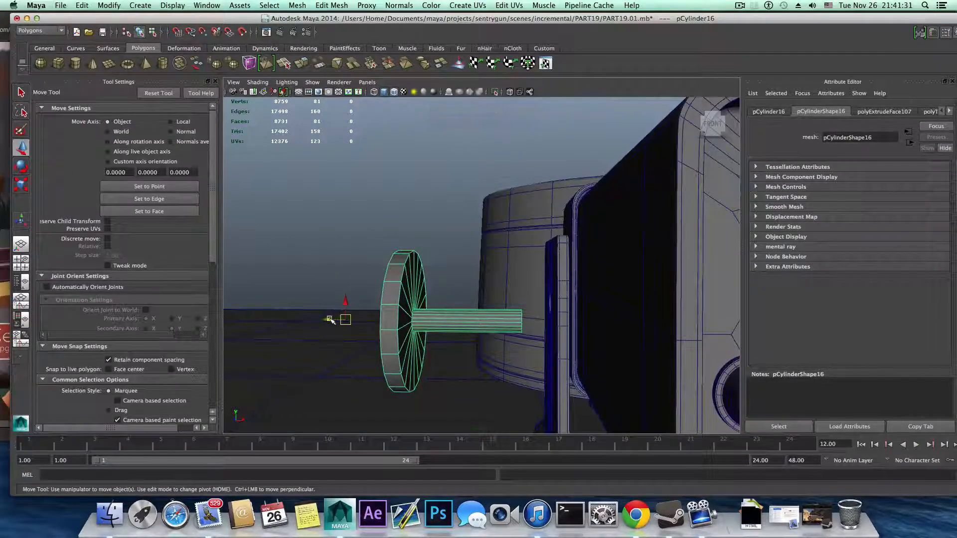
pyautogui.moveTo(327, 318); pyautogui.dragTo(462, 338)
pyautogui.keyDown('alt'); pyautogui.moveTo(568, 306); pyautogui.dragTo(555, 329); pyautogui.keyUp('alt')
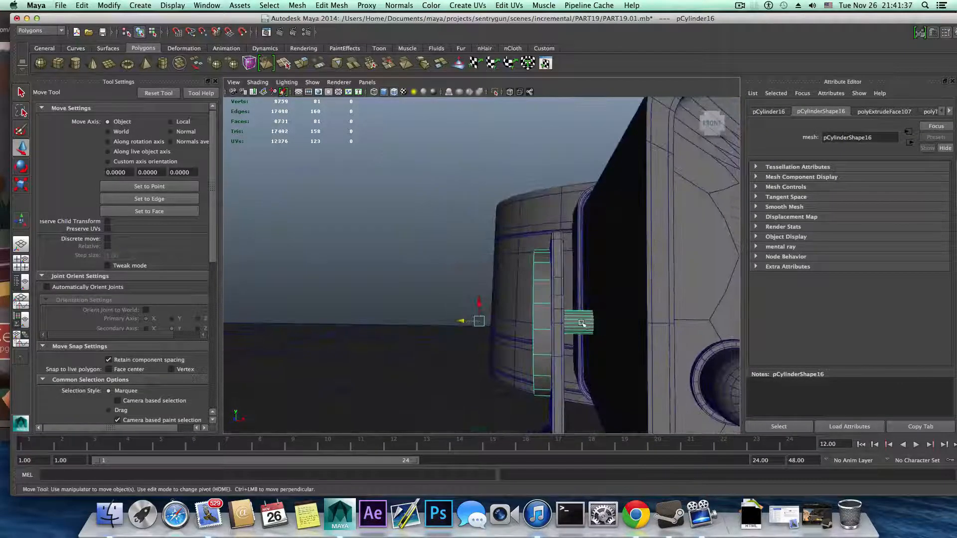
# Step: Shorten the shaft by moving its end vertices back toward the bracket so it stops at the gun body
pyautogui.rightClick(310, 187)
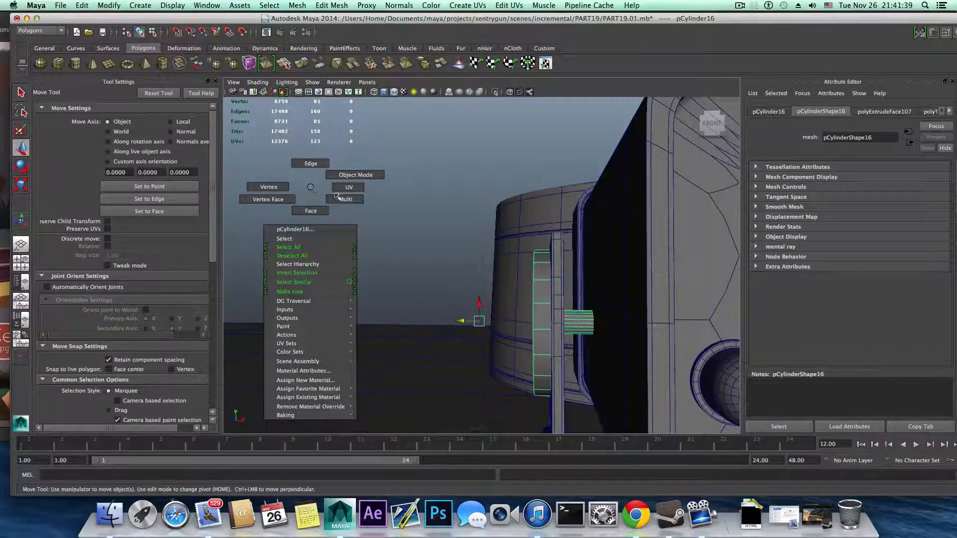
pyautogui.click(430, 234)
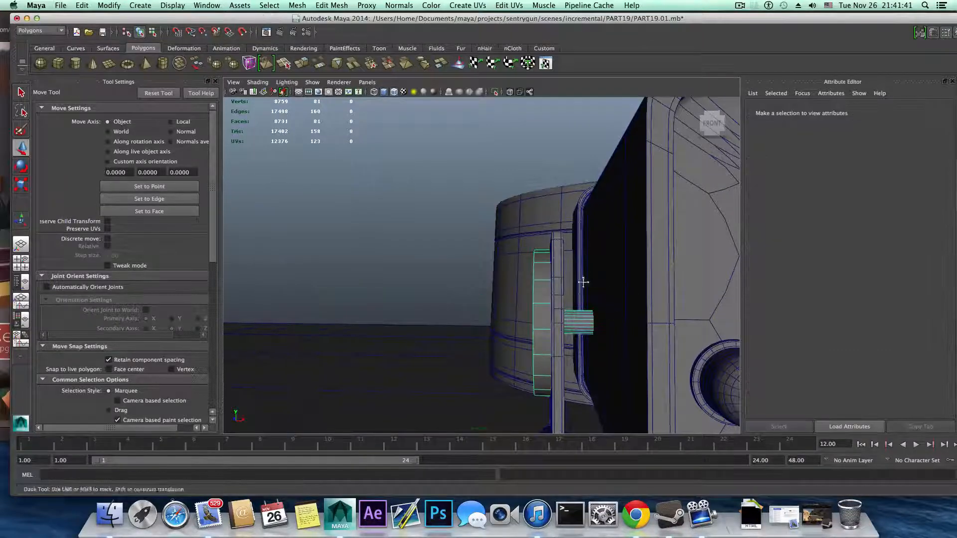
pyautogui.keyDown('alt'); pyautogui.moveTo(582, 282); pyautogui.dragTo(572, 271); pyautogui.keyUp('alt')
pyautogui.moveTo(547, 218); pyautogui.dragTo(648, 348)
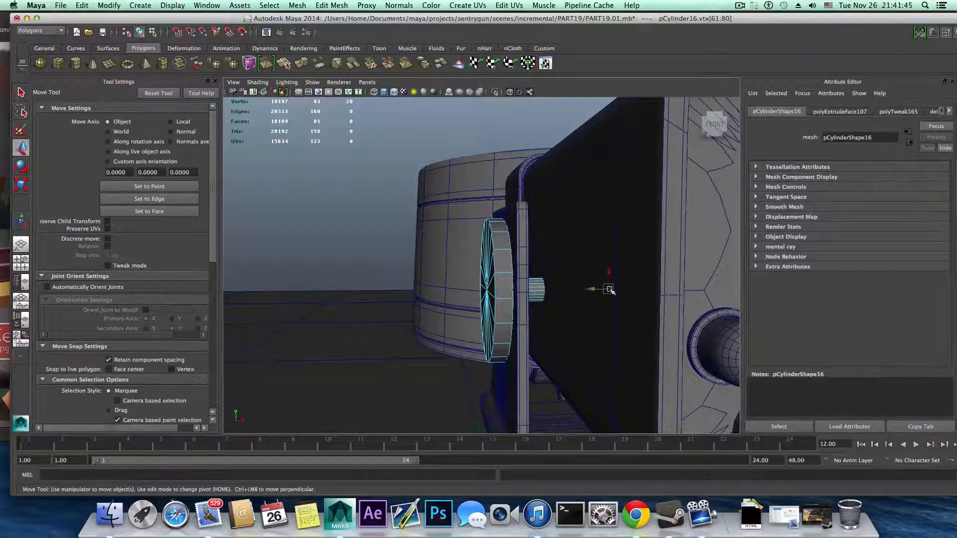
pyautogui.moveTo(592, 290); pyautogui.dragTo(524, 295)
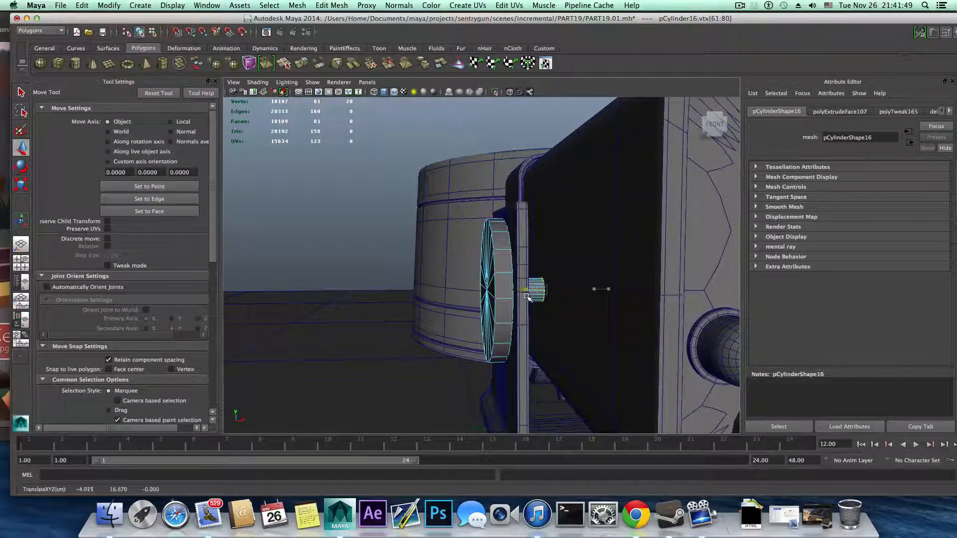
pyautogui.keyDown('alt'); pyautogui.moveTo(531, 301); pyautogui.dragTo(521, 305); pyautogui.keyUp('alt')
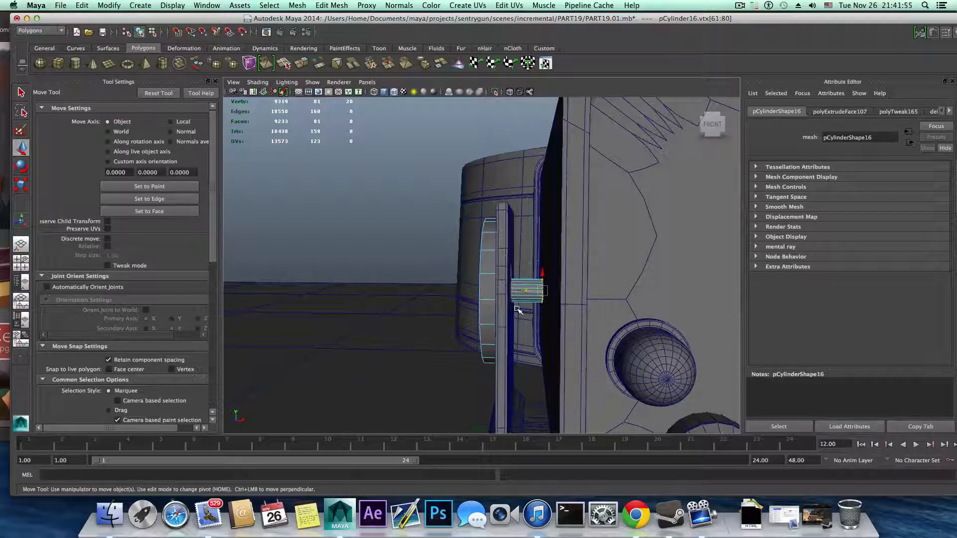
pyautogui.press('F8')
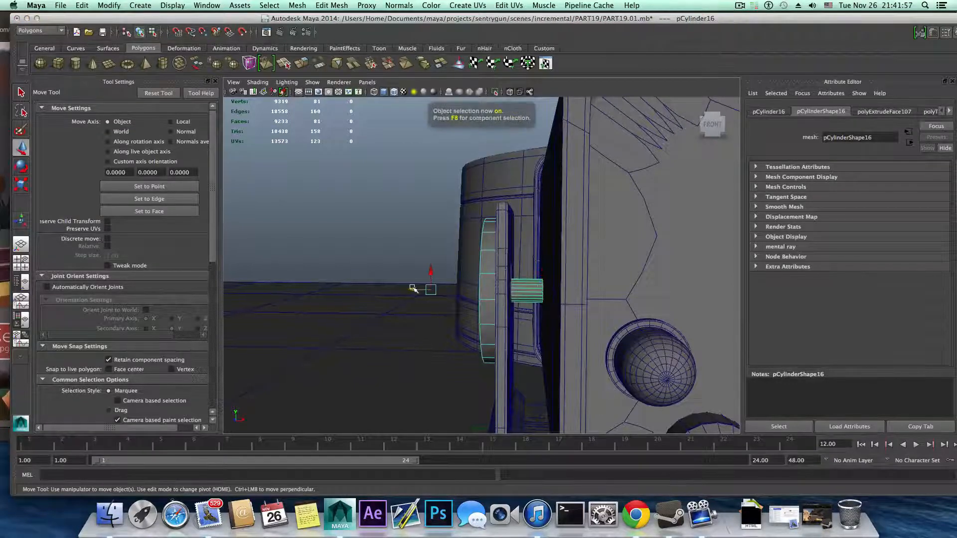
# Step: Move the disc clear of the bracket and insert supporting edge loops along its rim edges and at both ends of the shaft
pyautogui.moveTo(408, 288); pyautogui.dragTo(491, 309)
pyautogui.moveTo(491, 309)
pyautogui.keyDown('alt'); pyautogui.mouseDown(button='right')
pyautogui.moveTo(527, 318)
pyautogui.moveTo(488, 322)
pyautogui.mouseUp(button='right'); pyautogui.keyUp('alt')
pyautogui.keyDown('shift'); pyautogui.moveTo(337, 256); pyautogui.dragTo(316, 251, button='right'); pyautogui.keyUp('shift')
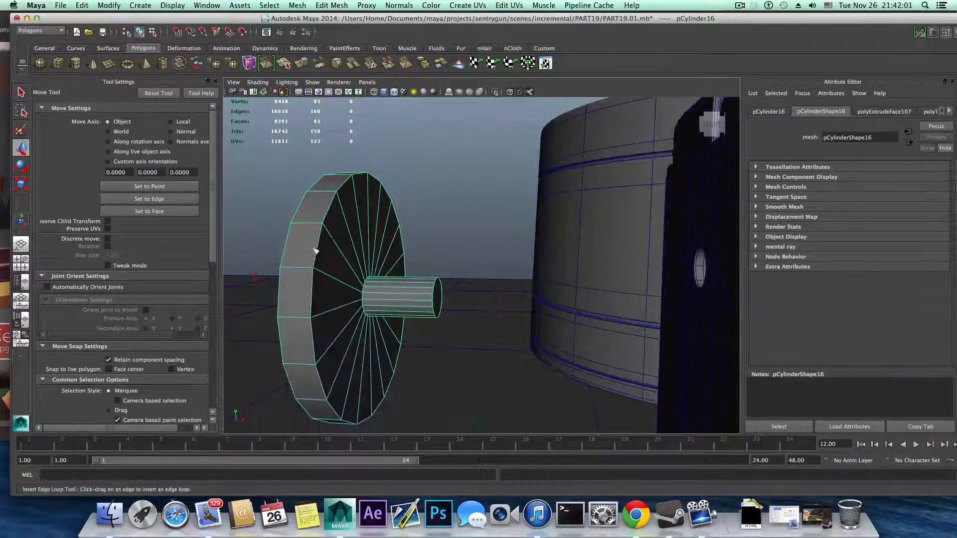
pyautogui.click(315, 284)
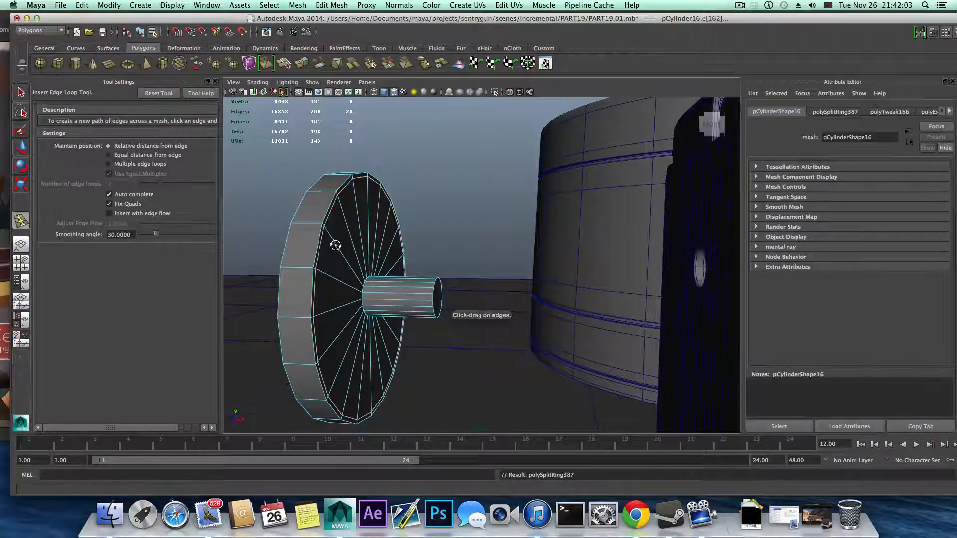
pyautogui.keyDown('alt'); pyautogui.moveTo(319, 279); pyautogui.dragTo(341, 241); pyautogui.keyUp('alt')
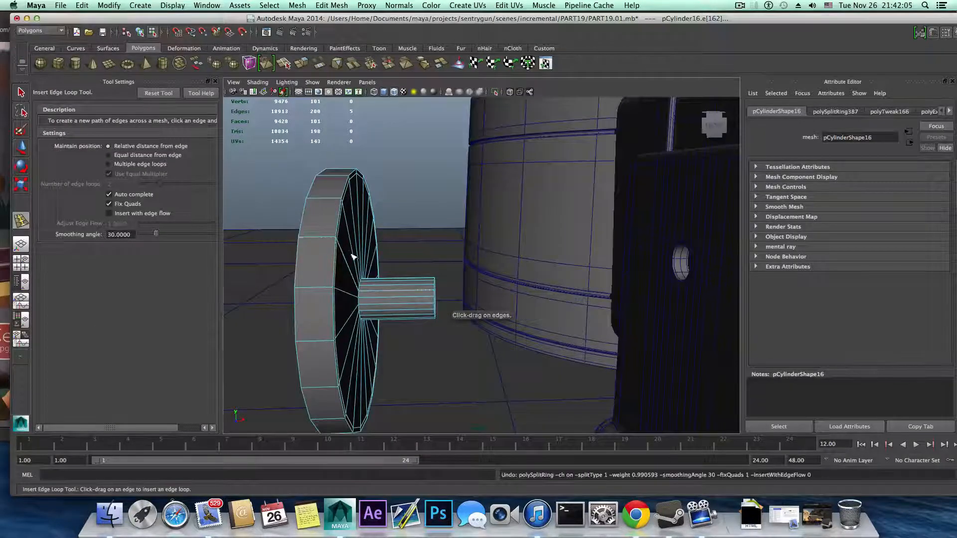
pyautogui.click(334, 240)
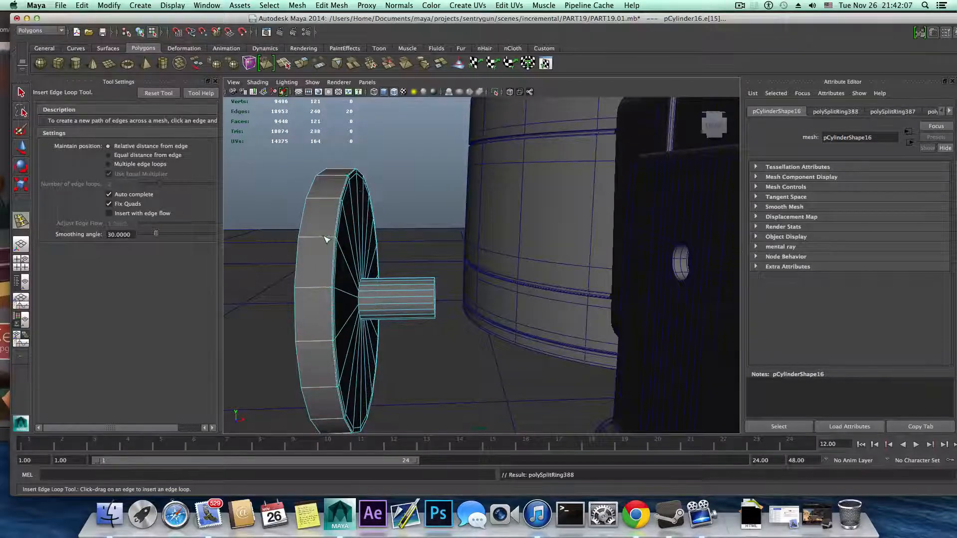
pyautogui.moveTo(326, 239); pyautogui.dragTo(302, 243)
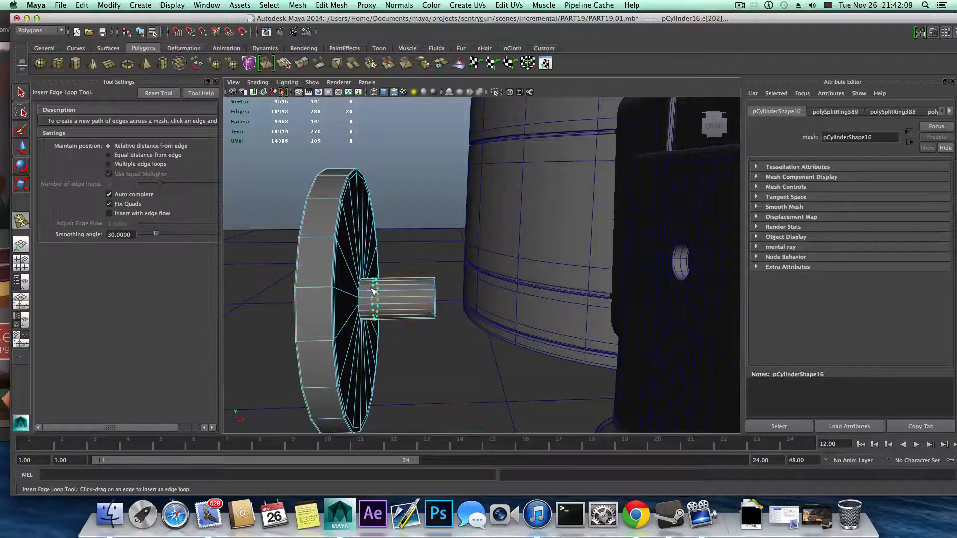
pyautogui.moveTo(373, 291); pyautogui.dragTo(361, 290)
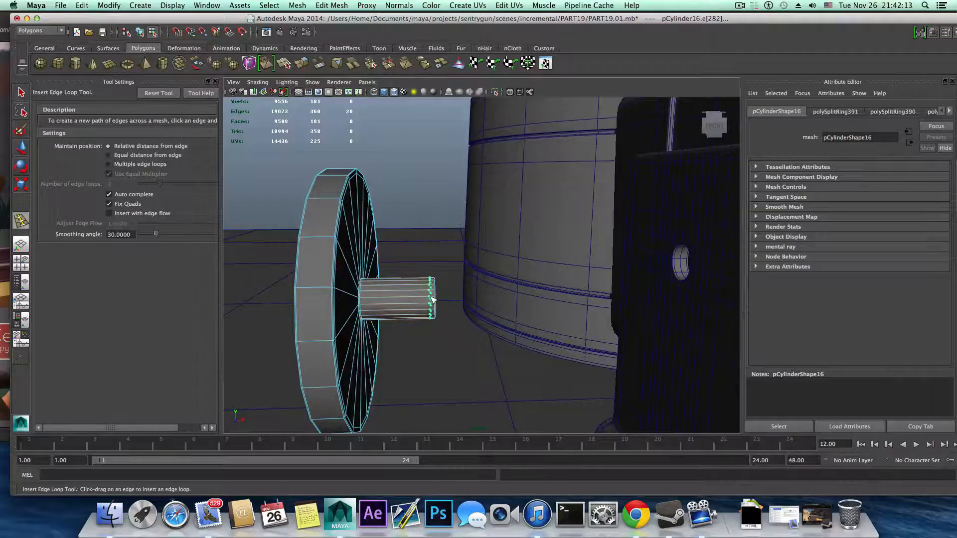
pyautogui.moveTo(434, 297); pyautogui.dragTo(435, 297)
# Step: Chamfer the centre vertex of the disc's outer face into a small round face
pyautogui.keyDown('alt'); pyautogui.moveTo(434, 297); pyautogui.dragTo(484, 303); pyautogui.keyUp('alt')
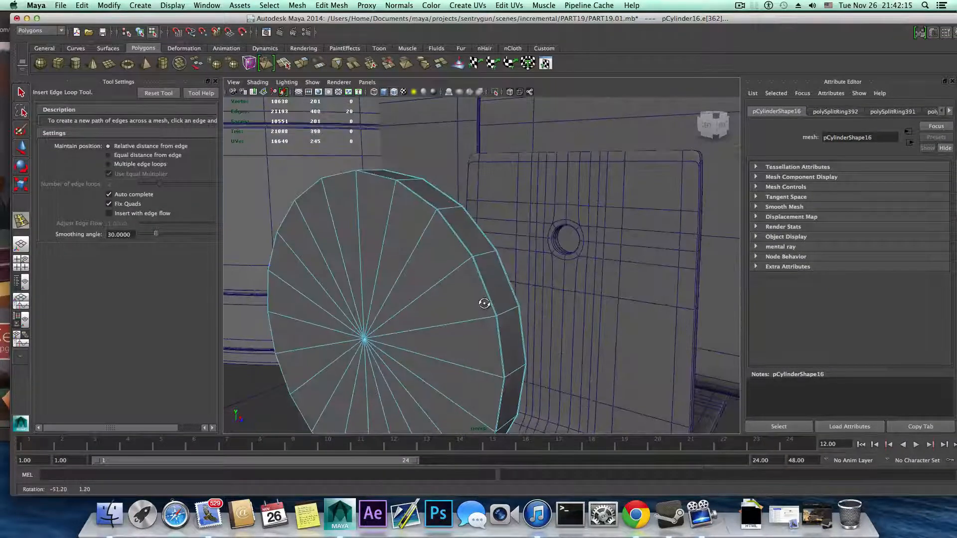
pyautogui.keyDown('alt'); pyautogui.moveTo(481, 310); pyautogui.dragTo(452, 314, button='right'); pyautogui.keyUp('alt')
pyautogui.moveTo(386, 303); pyautogui.dragTo(335, 311, button='right')
pyautogui.click(20, 93)
pyautogui.click(439, 302)
pyautogui.click(459, 336)
pyautogui.click(371, 339)
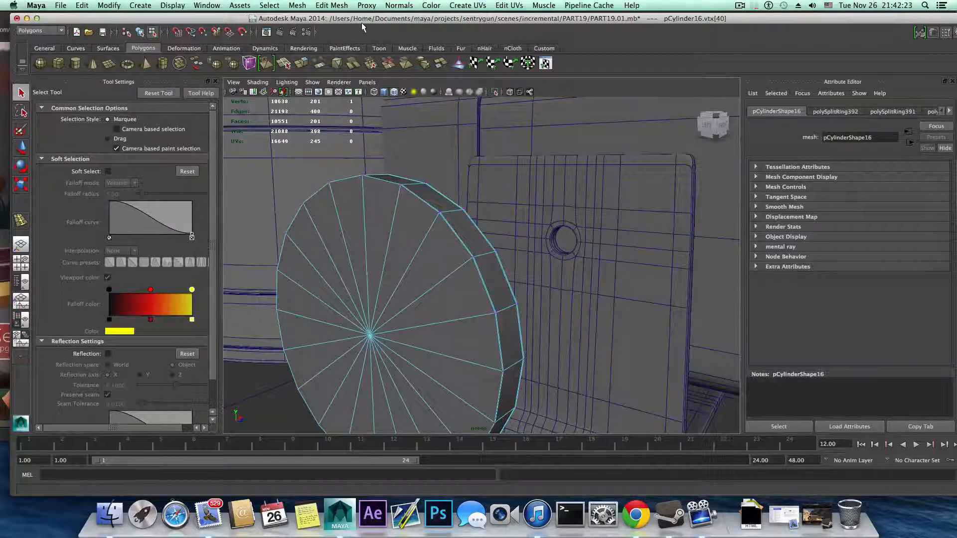
pyautogui.rightClick(388, 327)
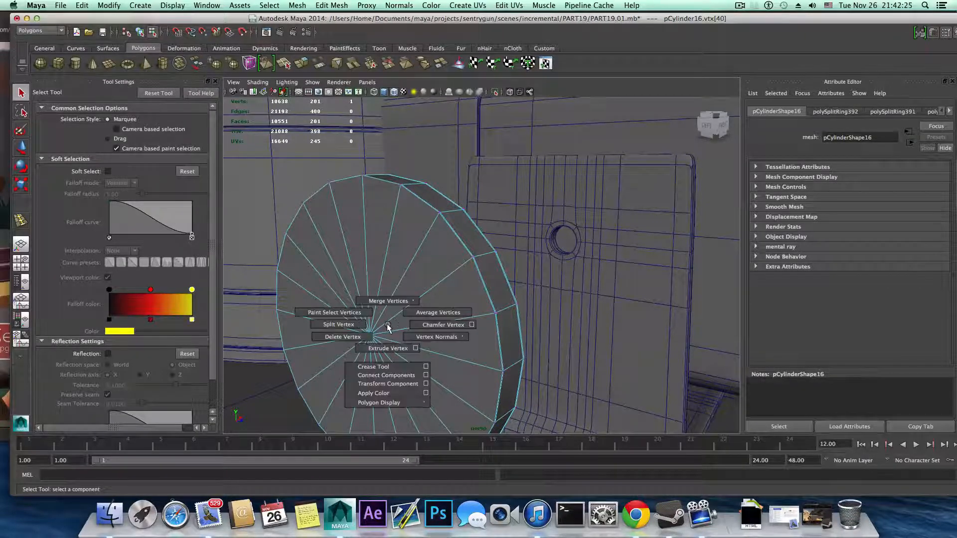
pyautogui.click(417, 325)
# Step: Insert an edge loop close to the outer edge of the disc's outer face
pyautogui.moveTo(386, 301); pyautogui.dragTo(387, 343, button='right')
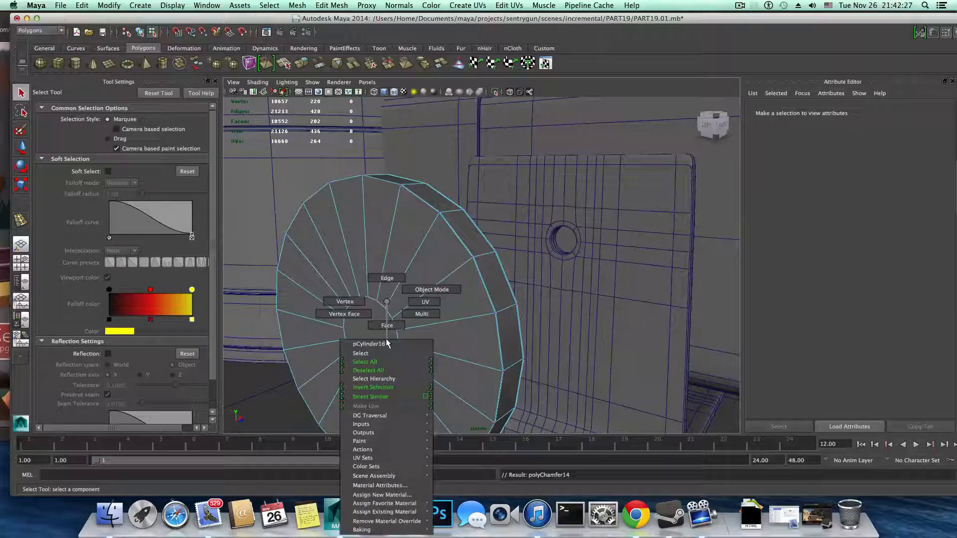
pyautogui.moveTo(383, 298); pyautogui.dragTo(384, 298, button='right')
pyautogui.press('F8')
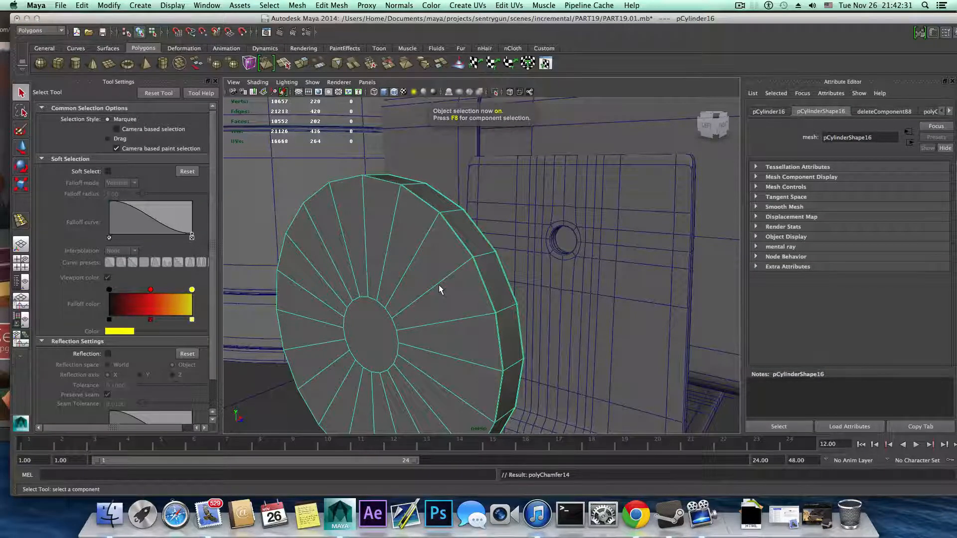
pyautogui.keyDown('shift'); pyautogui.moveTo(438, 285); pyautogui.dragTo(439, 278, button='right'); pyautogui.keyUp('shift')
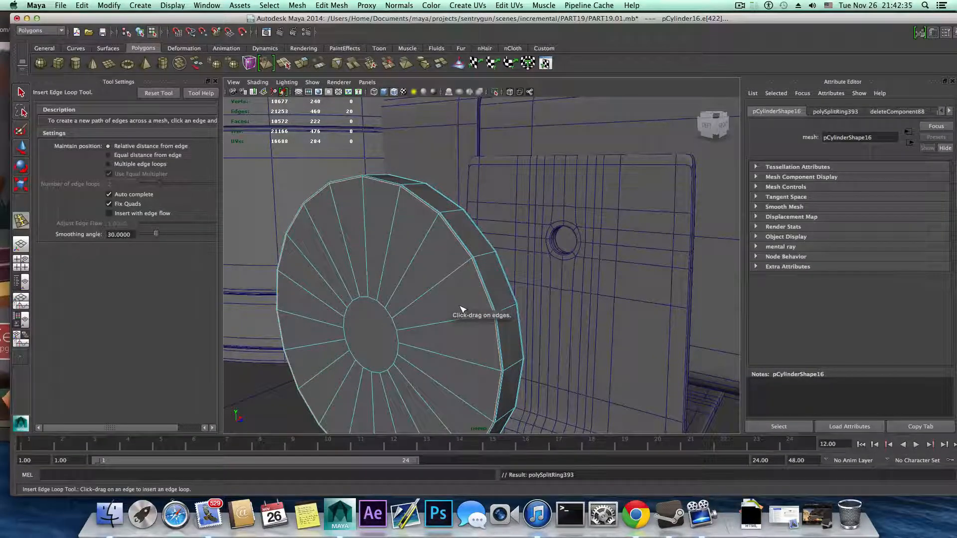
pyautogui.press('F8')
pyautogui.press('q')
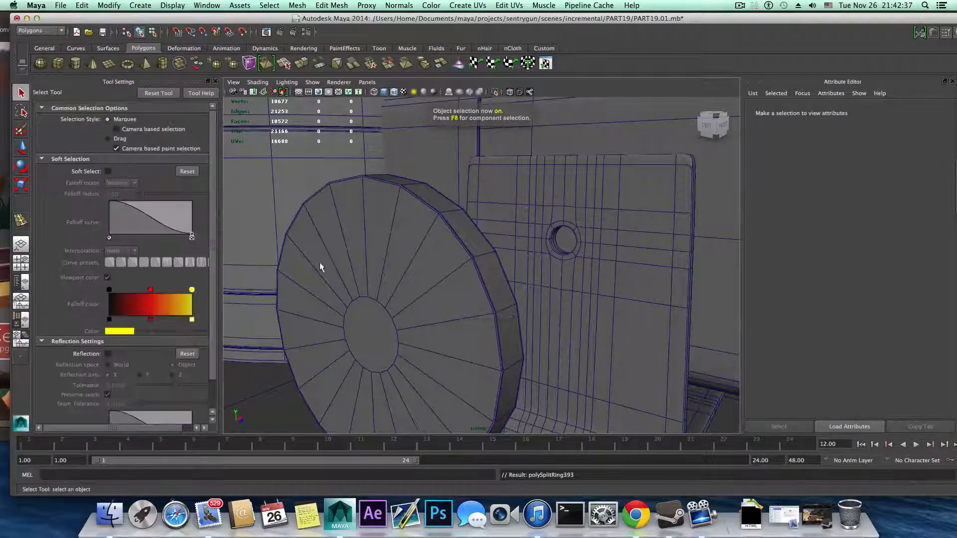
# Step: Poke the small round face at the centre of the disc's outer face
pyautogui.moveTo(320, 269); pyautogui.dragTo(377, 314, button='right')
pyautogui.click(377, 314)
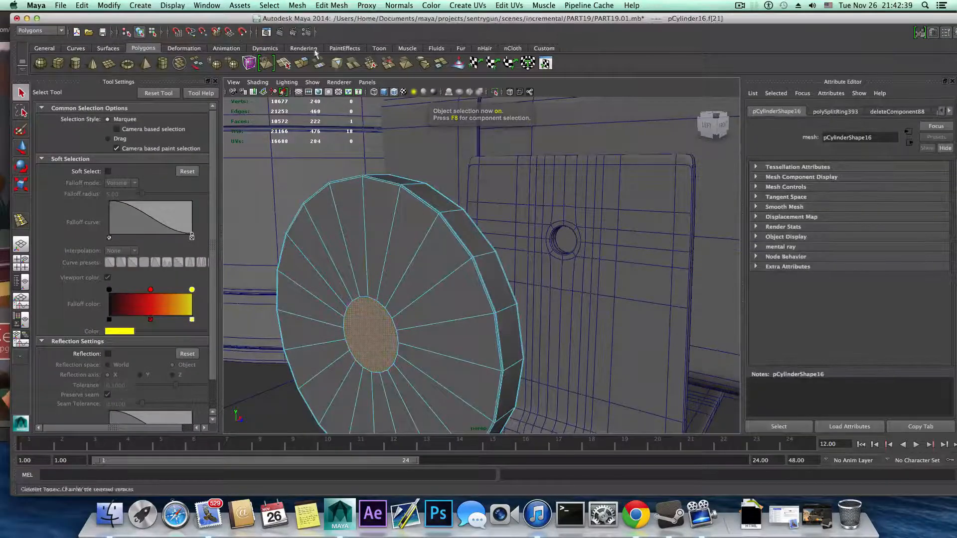
pyautogui.click(324, 5)
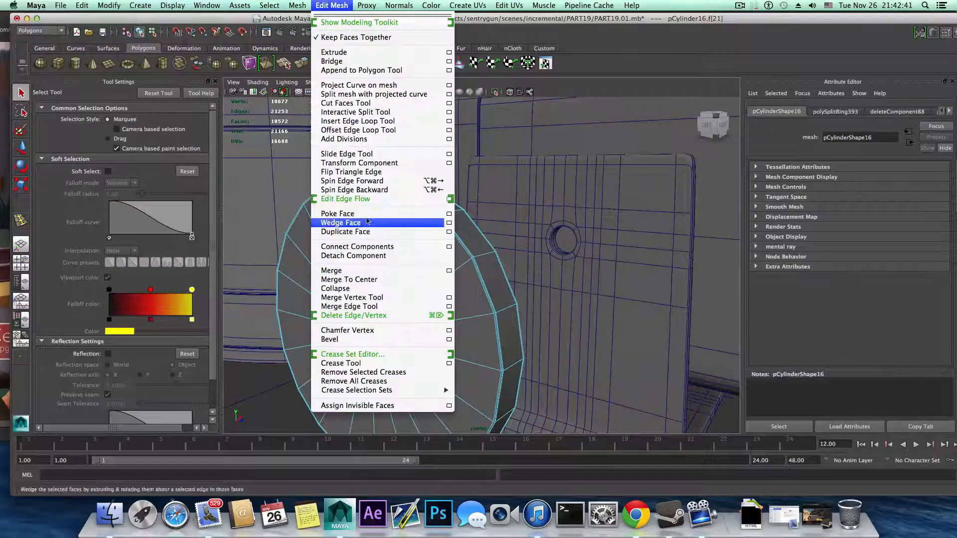
pyautogui.click(339, 213)
# Step: Poke the end face of the shaft and check the disc briefly in smooth preview
pyautogui.keyDown('alt'); pyautogui.moveTo(389, 234); pyautogui.dragTo(473, 296); pyautogui.keyUp('alt')
pyautogui.click(444, 295)
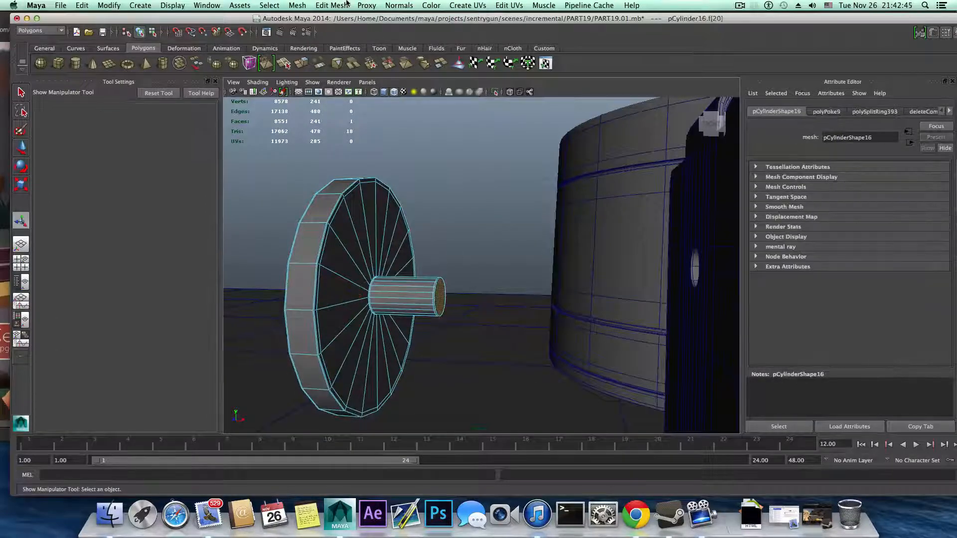
pyautogui.click(331, 5)
pyautogui.click(342, 217)
pyautogui.keyDown('alt'); pyautogui.moveTo(474, 331); pyautogui.dragTo(537, 383, button='right'); pyautogui.keyUp('alt')
pyautogui.moveTo(442, 270)
pyautogui.keyDown('alt'); pyautogui.mouseDown()
pyautogui.moveTo(427, 267)
pyautogui.moveTo(448, 275)
pyautogui.mouseUp(); pyautogui.keyUp('alt')
pyautogui.keyDown('alt'); pyautogui.moveTo(447, 275); pyautogui.dragTo(404, 300, button='right'); pyautogui.keyUp('alt')
pyautogui.press('3')
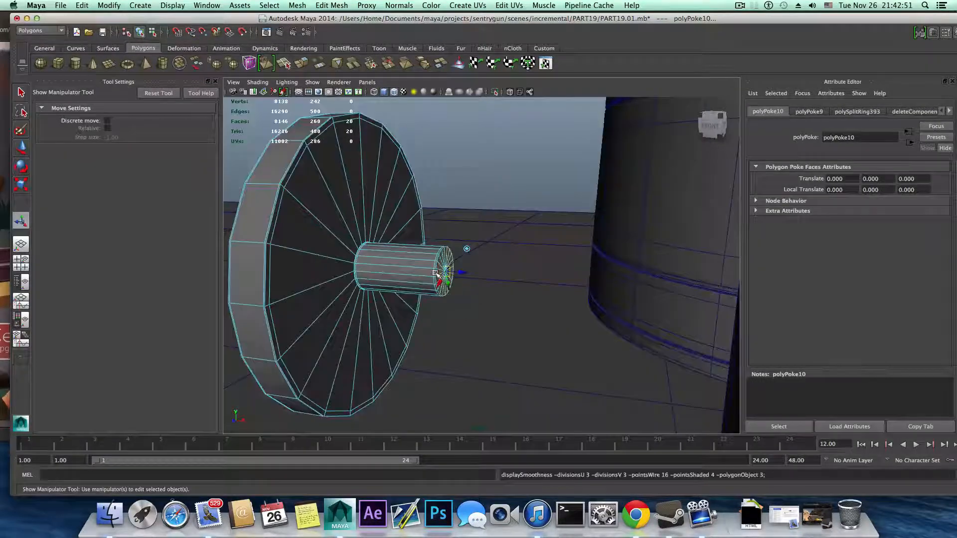
pyautogui.keyDown('alt'); pyautogui.moveTo(404, 300); pyautogui.dragTo(379, 288); pyautogui.keyUp('alt')
pyautogui.press('1')
# Step: Chamfer the centre vertex of the shaft's end face into a small round face
pyautogui.keyDown('alt'); pyautogui.moveTo(428, 294); pyautogui.dragTo(611, 311, button='right'); pyautogui.keyUp('alt')
pyautogui.keyDown('alt'); pyautogui.moveTo(465, 297); pyautogui.dragTo(551, 299, button='right'); pyautogui.keyUp('alt')
pyautogui.click(551, 299)
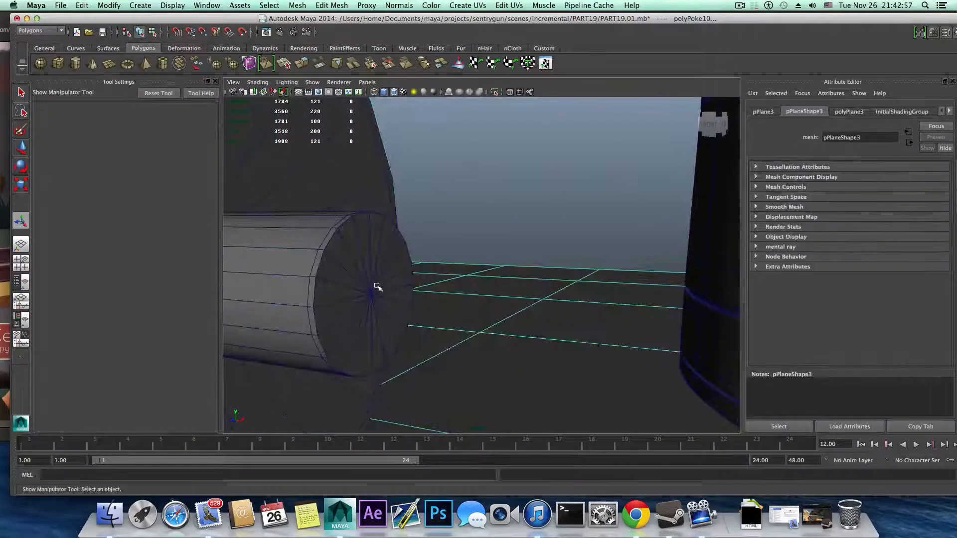
pyautogui.click(362, 254)
pyautogui.rightClick(364, 233)
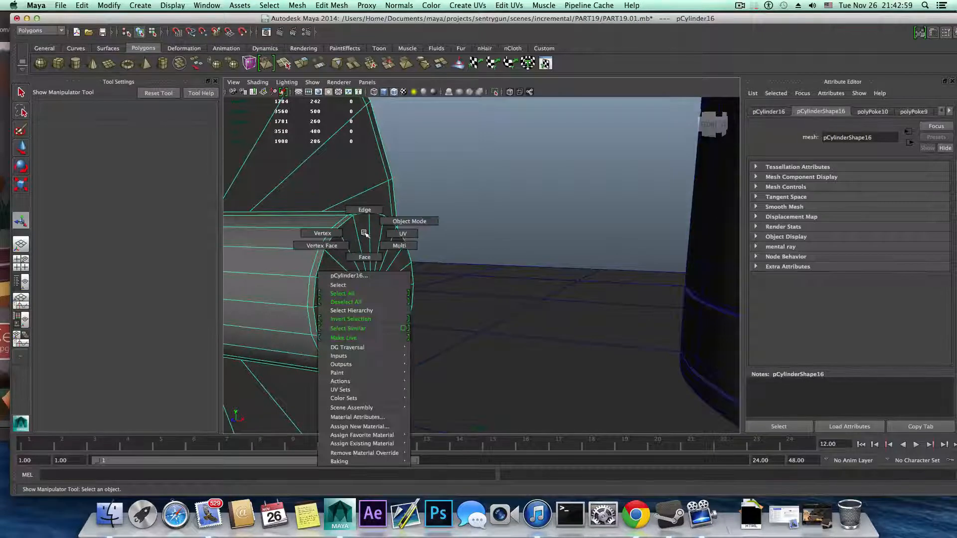
pyautogui.click(296, 241)
pyautogui.click(370, 294)
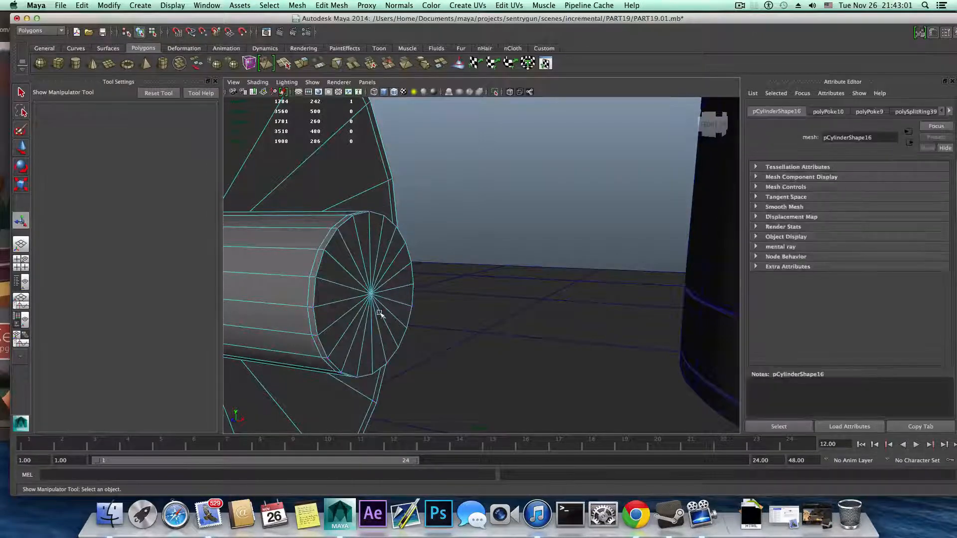
pyautogui.keyDown('shift'); pyautogui.rightClick(377, 280); pyautogui.keyUp('shift')
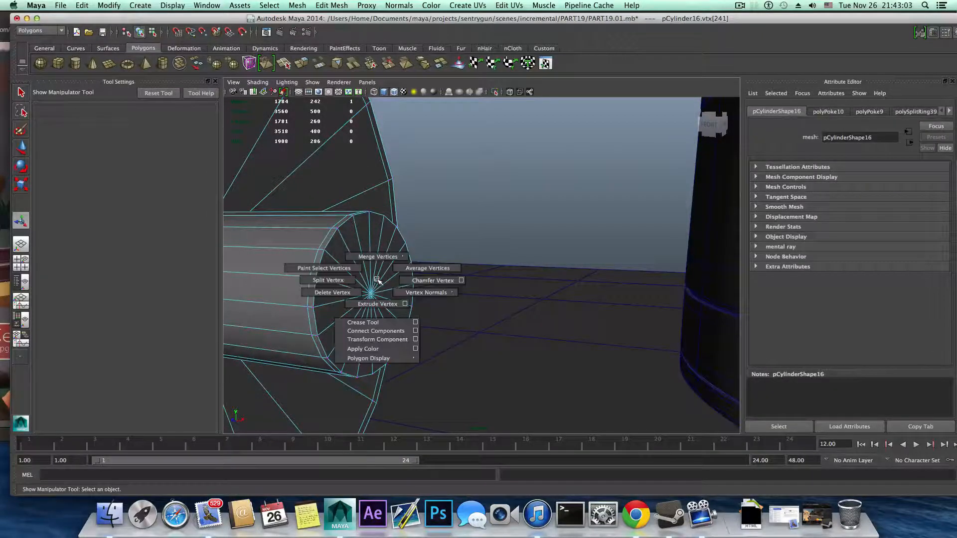
pyautogui.click(408, 279)
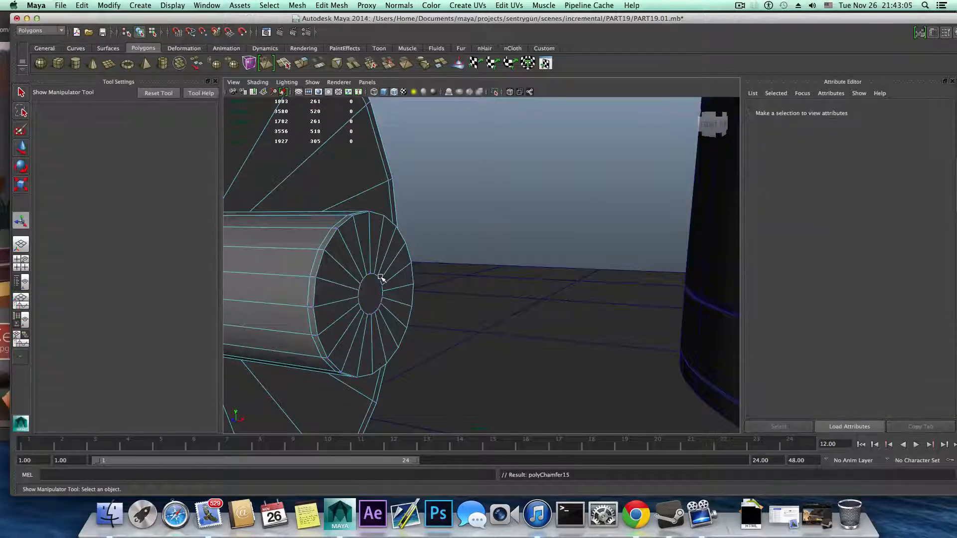
# Step: Insert an edge loop close to the outer edge of the shaft's end face
pyautogui.press('F8')
pyautogui.keyDown('shift'); pyautogui.rightClick(384, 260); pyautogui.keyUp('shift')
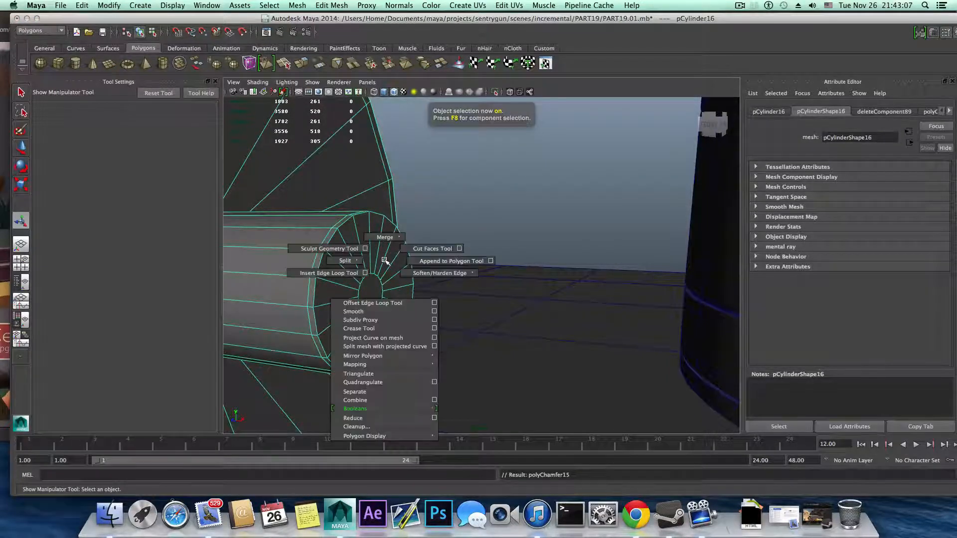
pyautogui.click(330, 272)
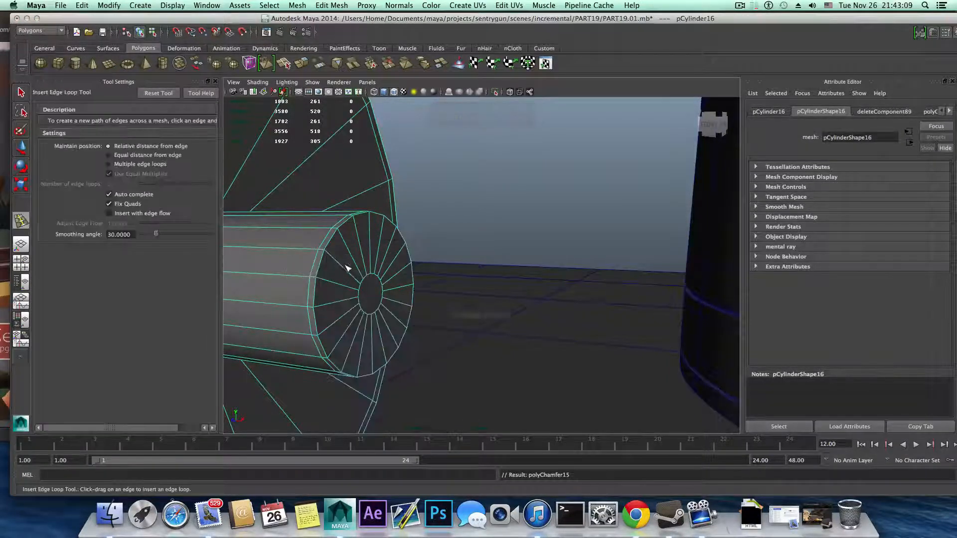
pyautogui.click(343, 231)
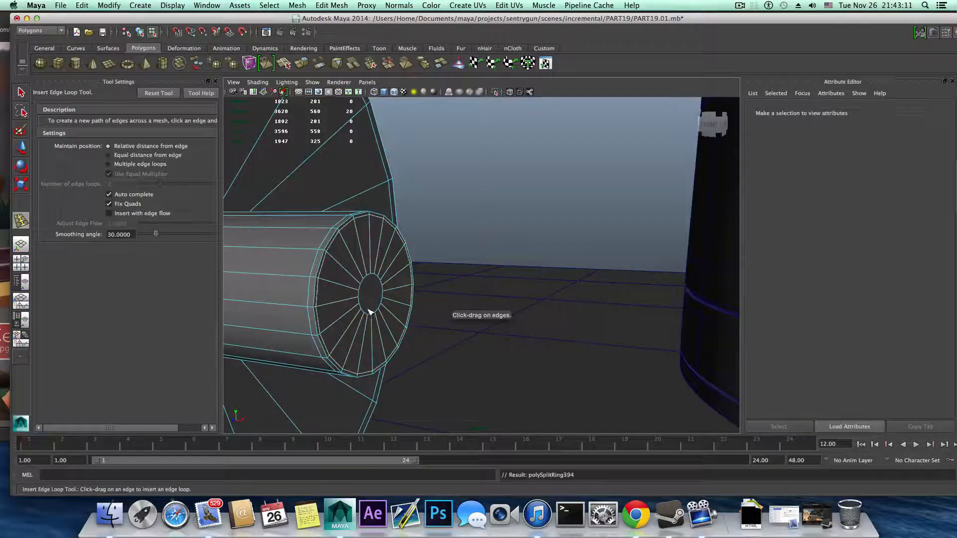
# Step: Poke the small round face at the centre of the shaft's end
pyautogui.rightClick(369, 302)
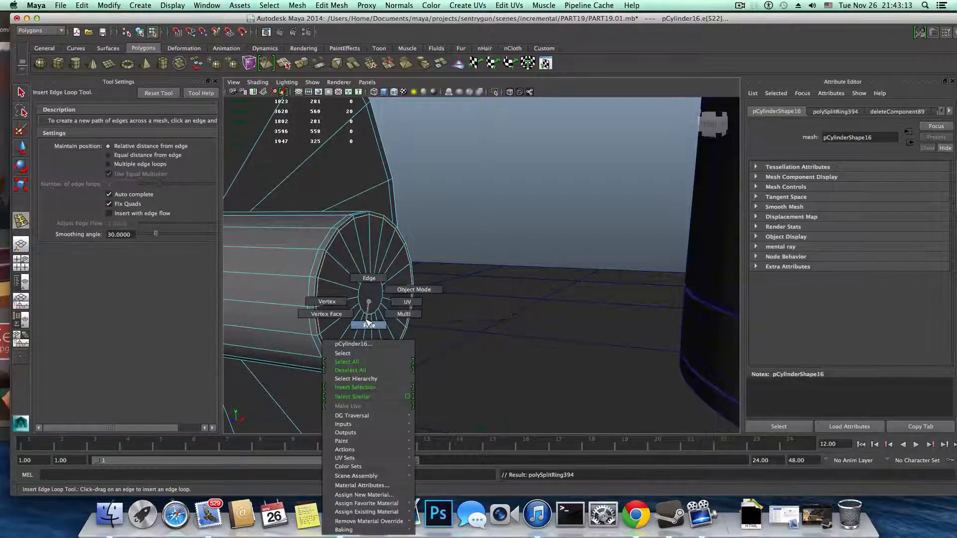
pyautogui.click(368, 324)
pyautogui.click(21, 92)
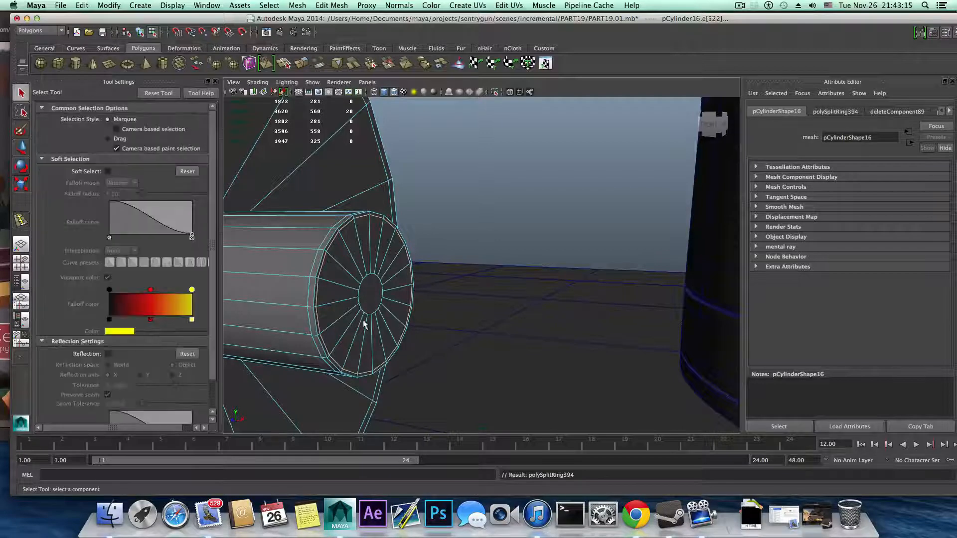
pyautogui.click(369, 301)
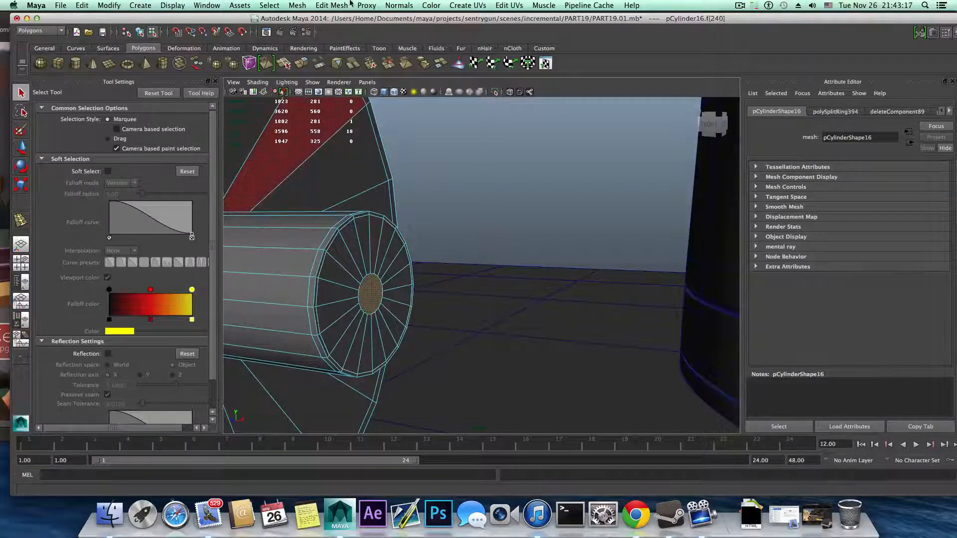
pyautogui.click(349, 5)
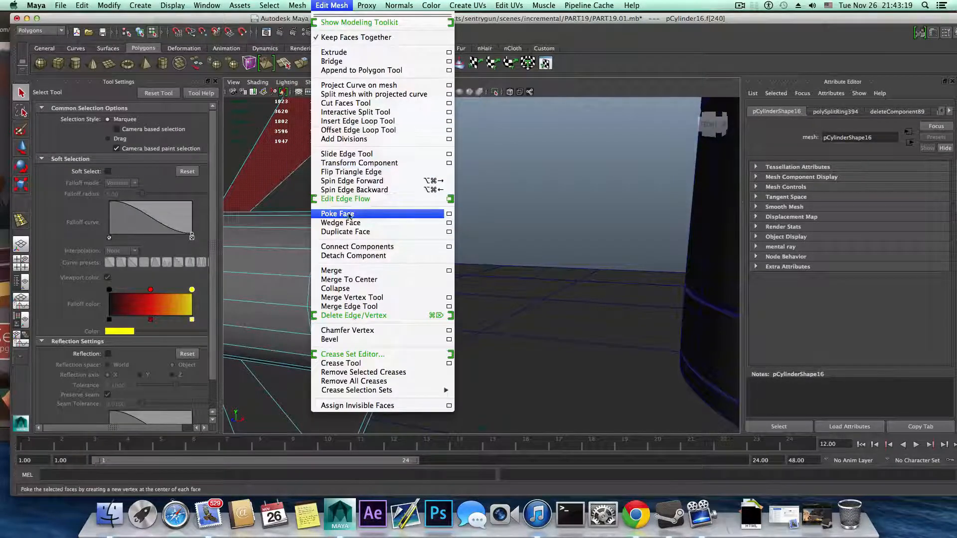
pyautogui.click(349, 213)
# Step: Display the disc in smooth preview and move it back against the bracket with its shaft passing through the hole
pyautogui.keyDown('alt'); pyautogui.moveTo(347, 253); pyautogui.dragTo(432, 284); pyautogui.keyUp('alt')
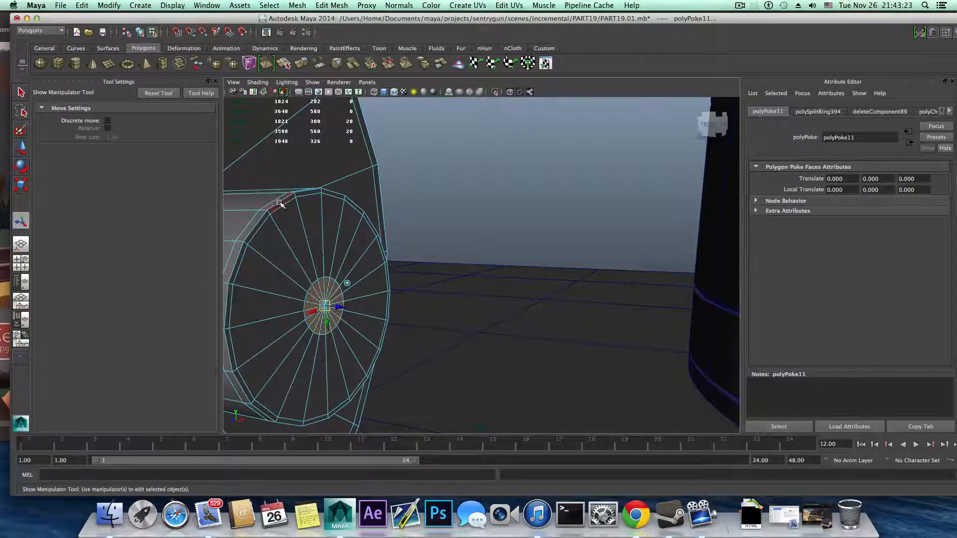
pyautogui.keyDown('alt'); pyautogui.moveTo(294, 243); pyautogui.dragTo(229, 234, button='right'); pyautogui.keyUp('alt')
pyautogui.keyDown('alt'); pyautogui.moveTo(339, 289); pyautogui.dragTo(436, 327); pyautogui.keyUp('alt')
pyautogui.keyDown('alt'); pyautogui.moveTo(436, 326); pyautogui.dragTo(336, 295, button='right'); pyautogui.keyUp('alt')
pyautogui.press('F8')
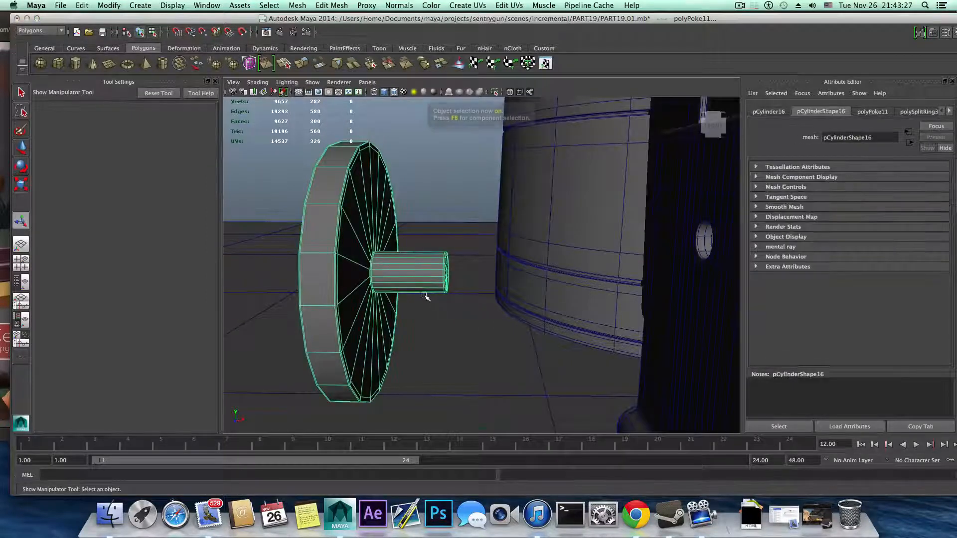
pyautogui.press('3')
pyautogui.scroll(-3, 436, 317)
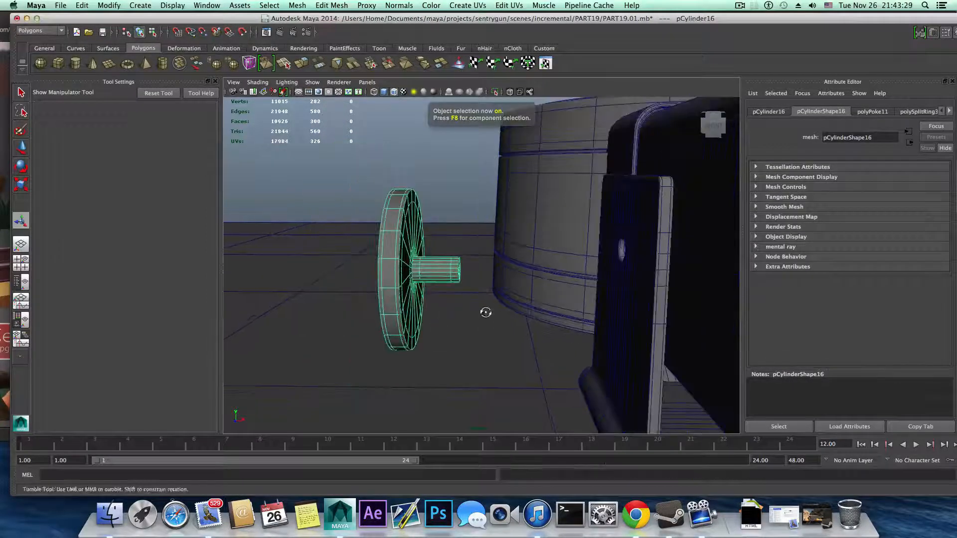
pyautogui.keyDown('alt'); pyautogui.moveTo(487, 312); pyautogui.dragTo(435, 304); pyautogui.keyUp('alt')
pyautogui.click(23, 150)
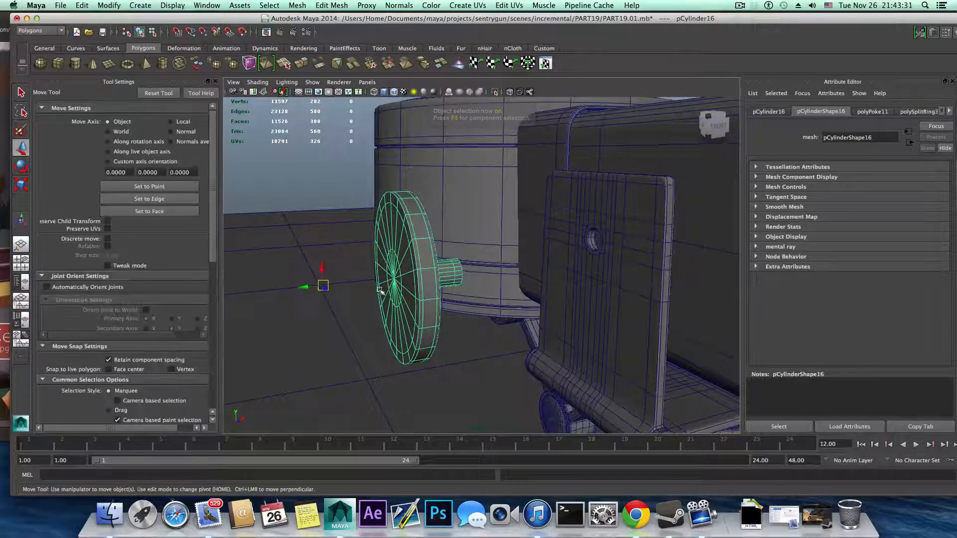
pyautogui.moveTo(305, 285); pyautogui.dragTo(518, 277)
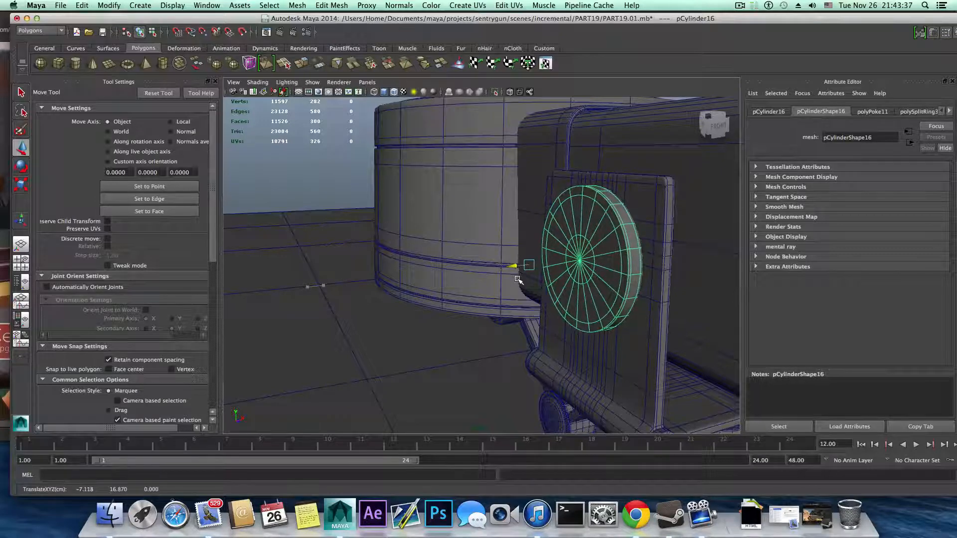
pyautogui.keyDown('alt'); pyautogui.moveTo(612, 323); pyautogui.dragTo(555, 312); pyautogui.keyUp('alt')
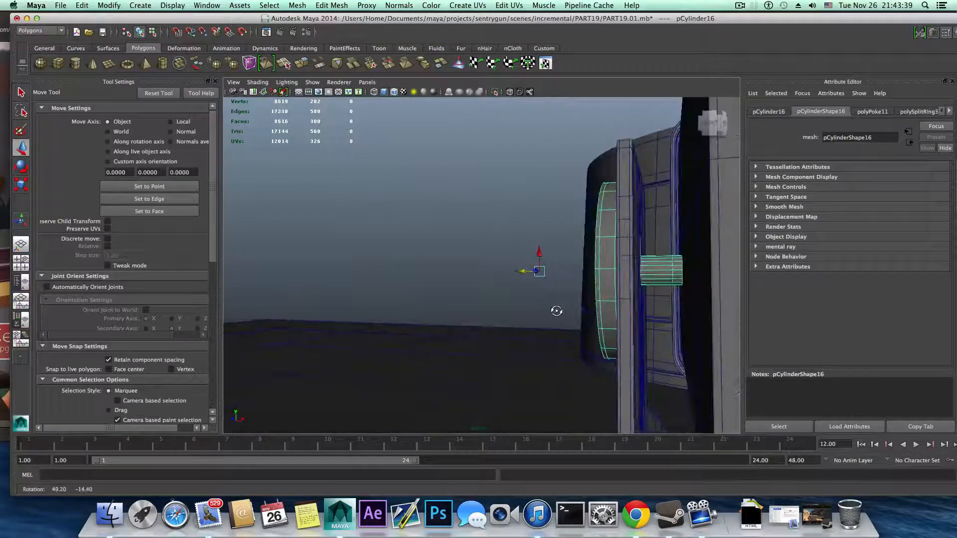
# Step: Isolate the U-shaped bracket together with the pivot disc in the viewport
pyautogui.keyDown('alt'); pyautogui.moveTo(678, 282); pyautogui.dragTo(646, 282); pyautogui.keyUp('alt')
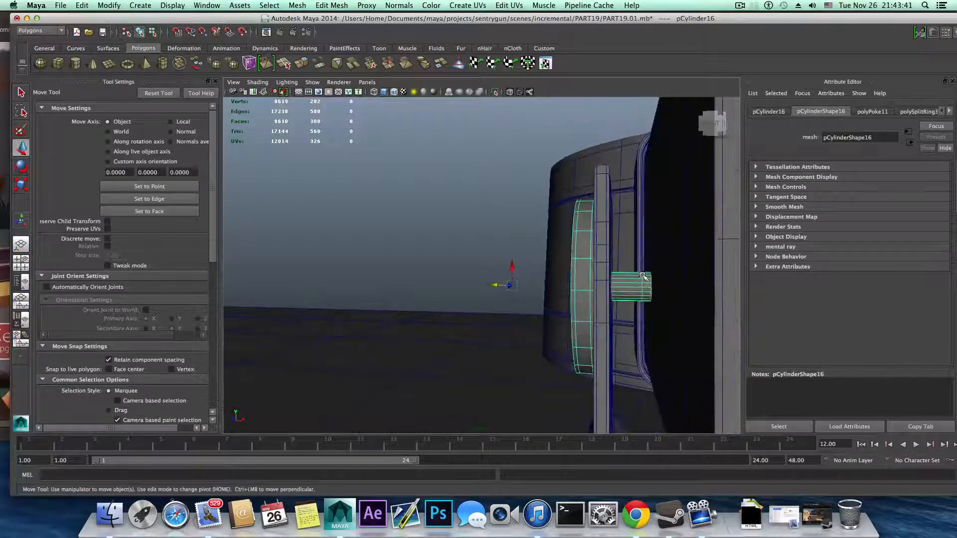
pyautogui.keyDown('alt'); pyautogui.moveTo(593, 345); pyautogui.dragTo(617, 362); pyautogui.keyUp('alt')
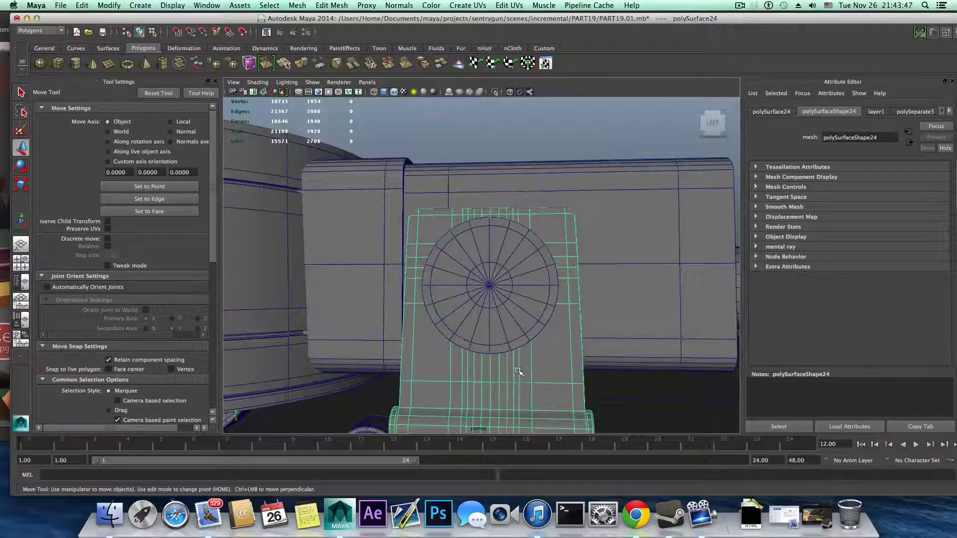
pyautogui.keyDown('alt'); pyautogui.moveTo(516, 371); pyautogui.dragTo(589, 321); pyautogui.keyUp('alt')
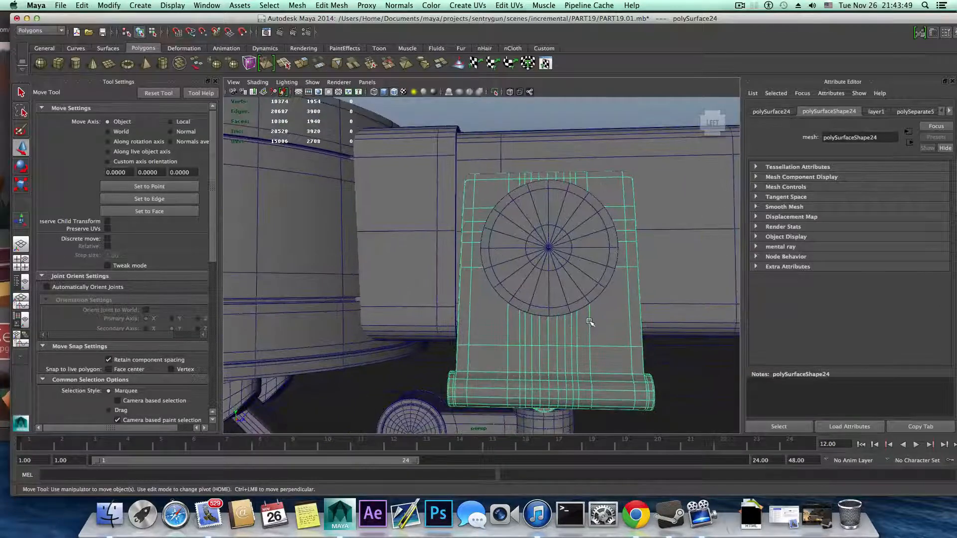
pyautogui.moveTo(607, 301)
pyautogui.mouseDown(button='right')
pyautogui.moveTo(608, 285)
pyautogui.moveTo(609, 303)
pyautogui.mouseUp(button='right')
pyautogui.scroll(-5, 518, 280)
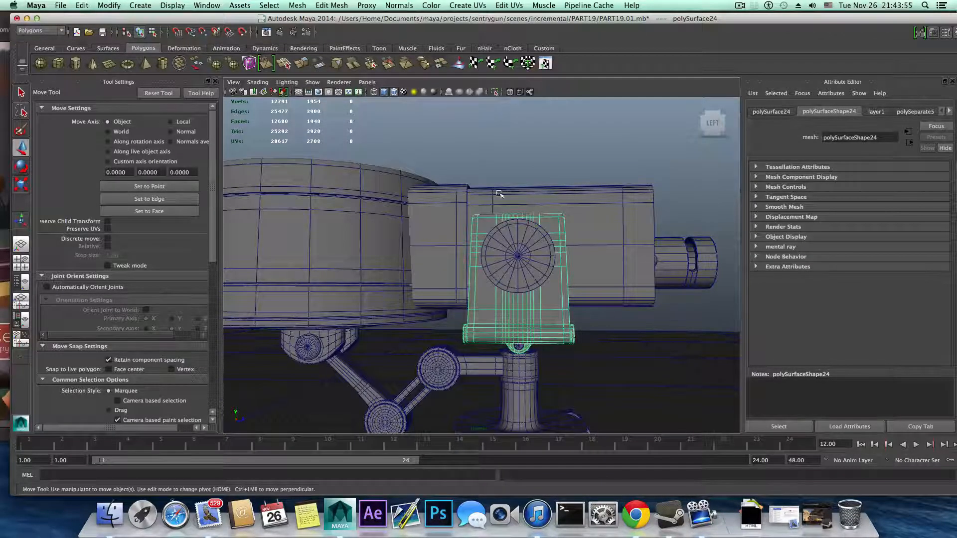
pyautogui.keyDown('shift'); pyautogui.click(500, 253); pyautogui.keyUp('shift')
pyautogui.keyDown('alt'); pyautogui.moveTo(515, 168); pyautogui.dragTo(489, 167); pyautogui.keyUp('alt')
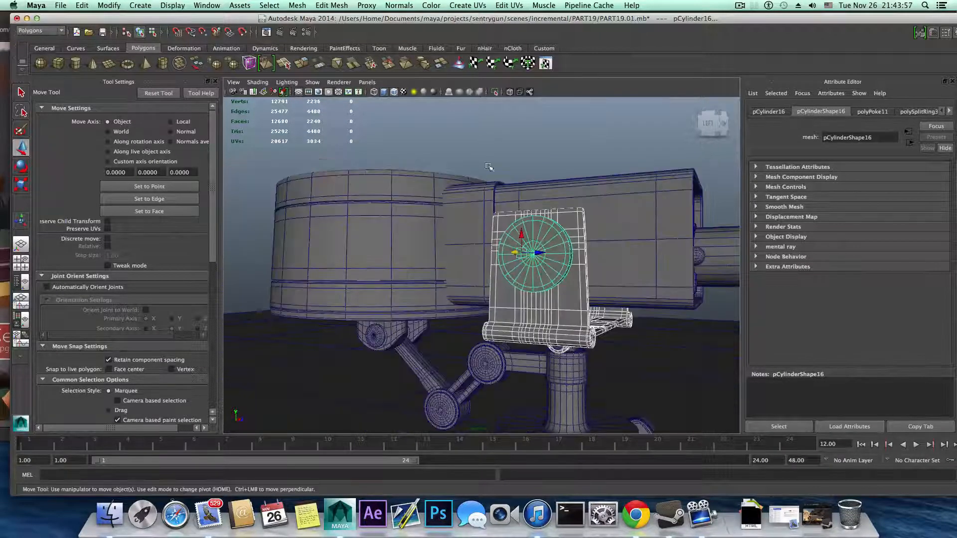
pyautogui.click(495, 91)
# Step: Select the vertices around the hole and its surrounding horizontal edge loops on the bracket's disc-side upright
pyautogui.keyDown('alt'); pyautogui.moveTo(529, 340); pyautogui.dragTo(510, 294); pyautogui.keyUp('alt')
pyautogui.moveTo(483, 278); pyautogui.dragTo(445, 278, button='right')
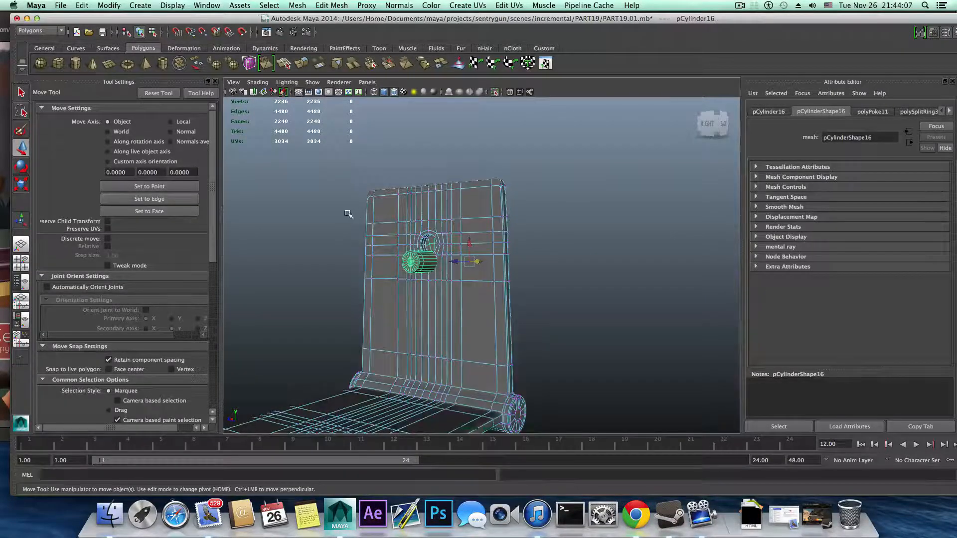
pyautogui.moveTo(560, 301); pyautogui.dragTo(463, 303)
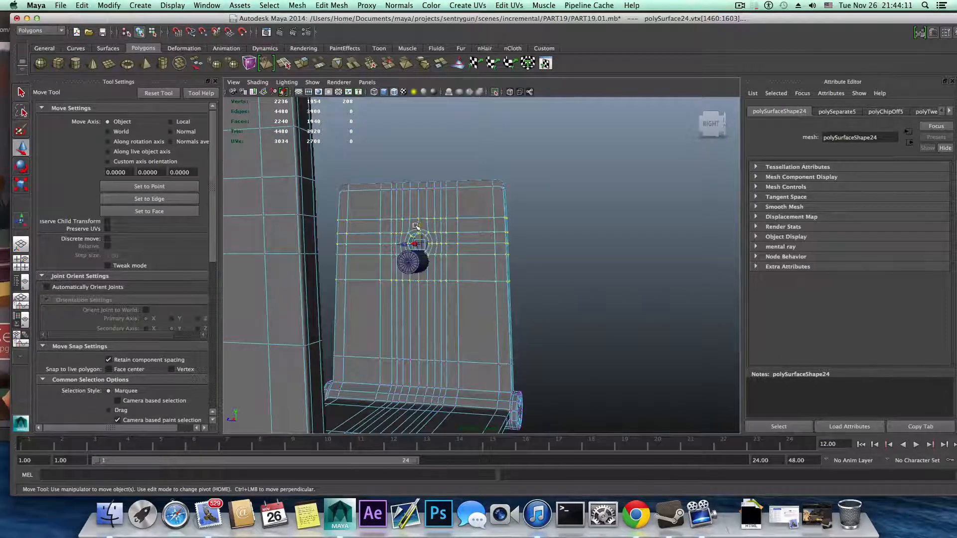
# Step: Try to lower only the disc-side upright's hole vertices onto the pivot shaft
pyautogui.moveTo(418, 225); pyautogui.dragTo(416, 244)
pyautogui.keyDown('alt'); pyautogui.moveTo(474, 288); pyautogui.dragTo(603, 287); pyautogui.keyUp('alt')
pyautogui.keyDown('alt'); pyautogui.moveTo(523, 269); pyautogui.dragTo(362, 271); pyautogui.keyUp('alt')
pyautogui.keyDown('alt'); pyautogui.moveTo(366, 273); pyautogui.dragTo(526, 327, button='right'); pyautogui.keyUp('alt')
pyautogui.keyDown('alt'); pyautogui.moveTo(468, 307); pyautogui.dragTo(550, 326, button='middle'); pyautogui.keyUp('alt')
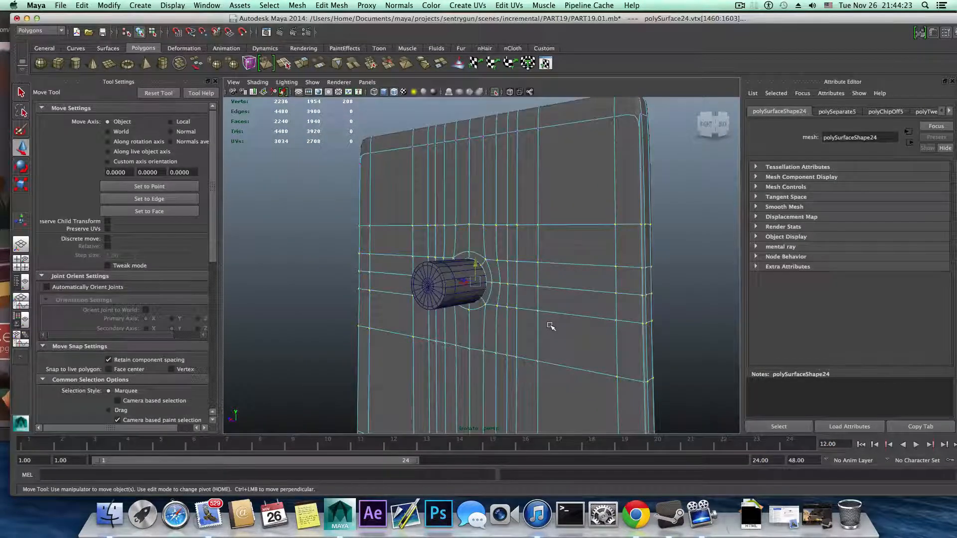
pyautogui.scroll(-10, 551, 326)
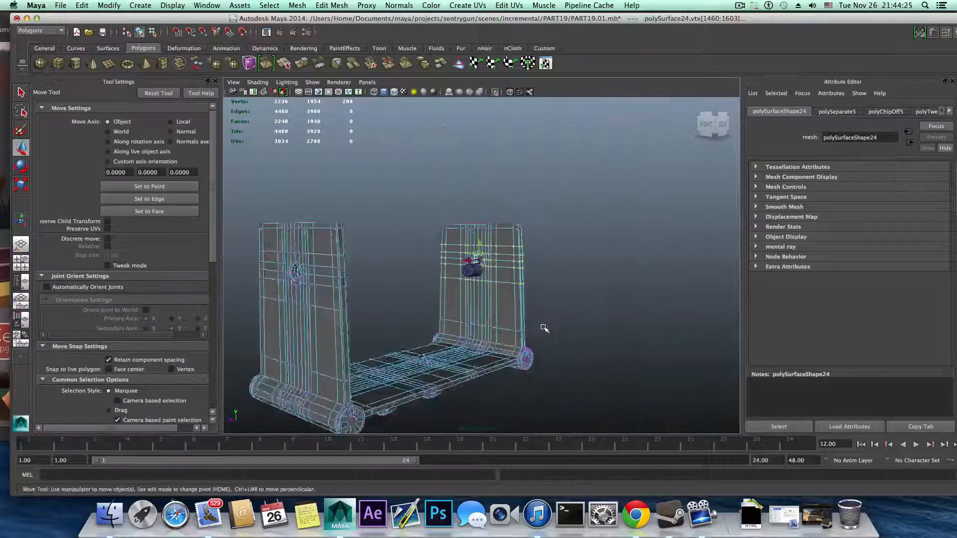
# Step: Add the opposite upright's hole vertices to the selection and lower both sets until the hole is centred on the shaft
pyautogui.keyDown('alt'); pyautogui.moveTo(454, 315); pyautogui.dragTo(397, 316); pyautogui.keyUp('alt')
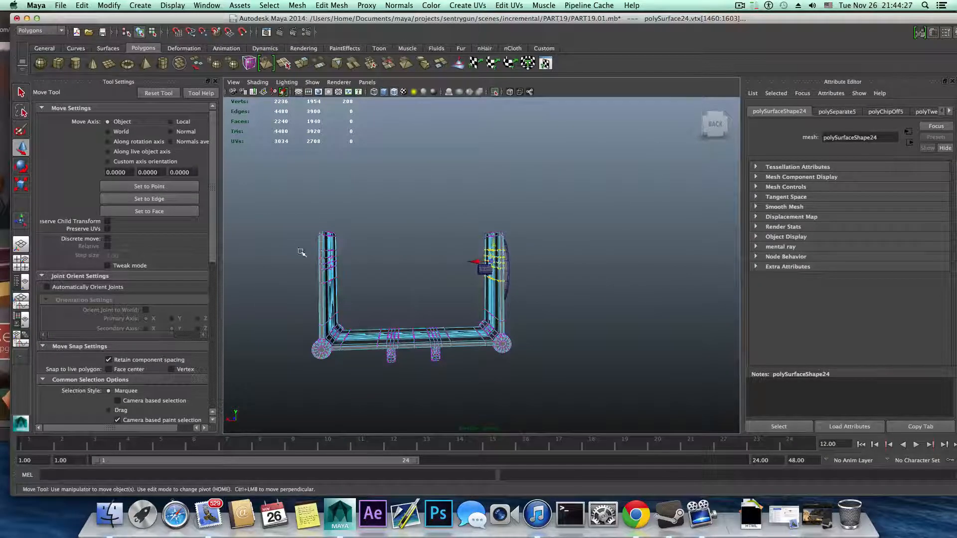
pyautogui.moveTo(297, 240); pyautogui.dragTo(365, 296)
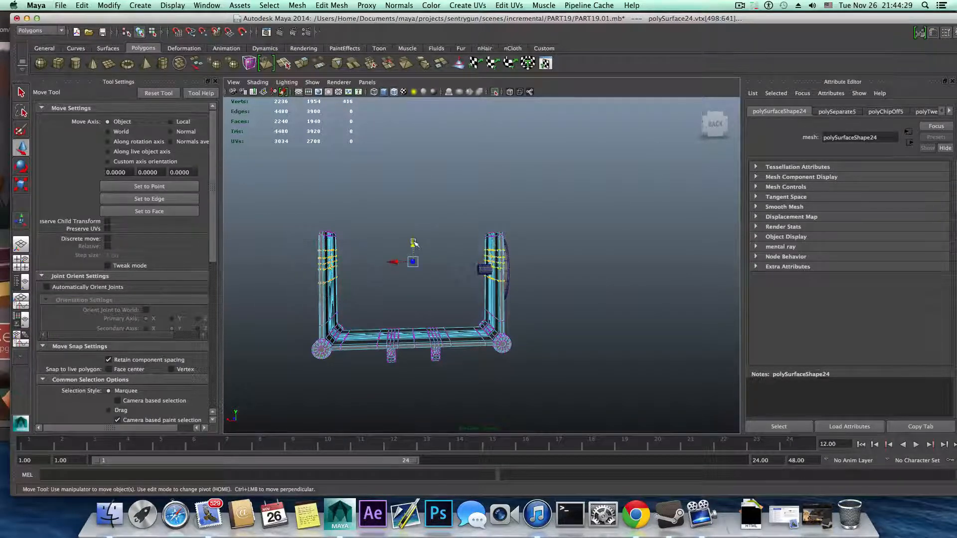
pyautogui.keyDown('alt'); pyautogui.moveTo(422, 279); pyautogui.dragTo(439, 279); pyautogui.keyUp('alt')
pyautogui.keyDown('alt'); pyautogui.moveTo(438, 279); pyautogui.dragTo(522, 309, button='right'); pyautogui.keyUp('alt')
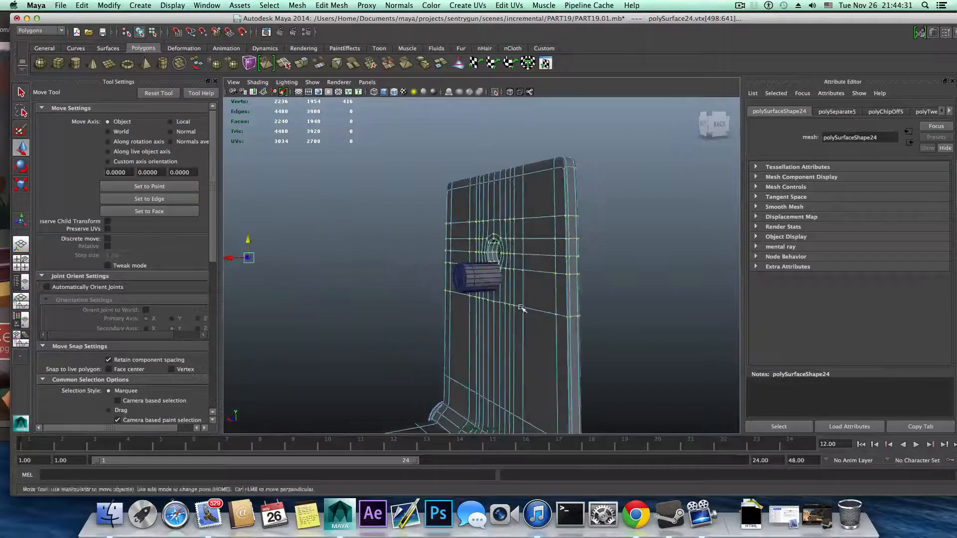
pyautogui.keyDown('alt'); pyautogui.moveTo(522, 309); pyautogui.dragTo(660, 302, button='middle'); pyautogui.keyUp('alt')
pyautogui.moveTo(419, 230); pyautogui.dragTo(421, 260)
pyautogui.press('a')
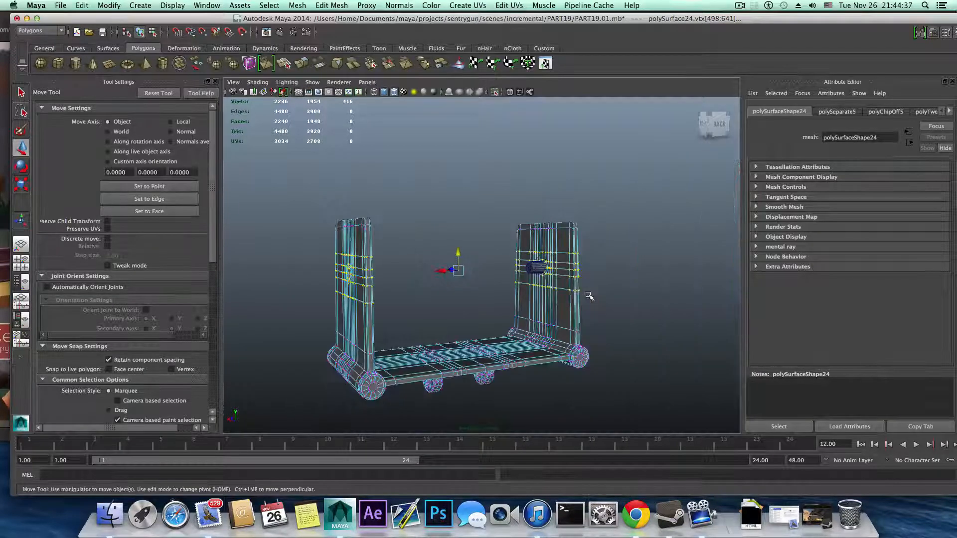
# Step: Slide the horizontal edge loop above the hole on the disc-side upright to adjust its height with the Slide Edge Tool
pyautogui.keyDown('alt'); pyautogui.moveTo(589, 295); pyautogui.dragTo(437, 290); pyautogui.keyUp('alt')
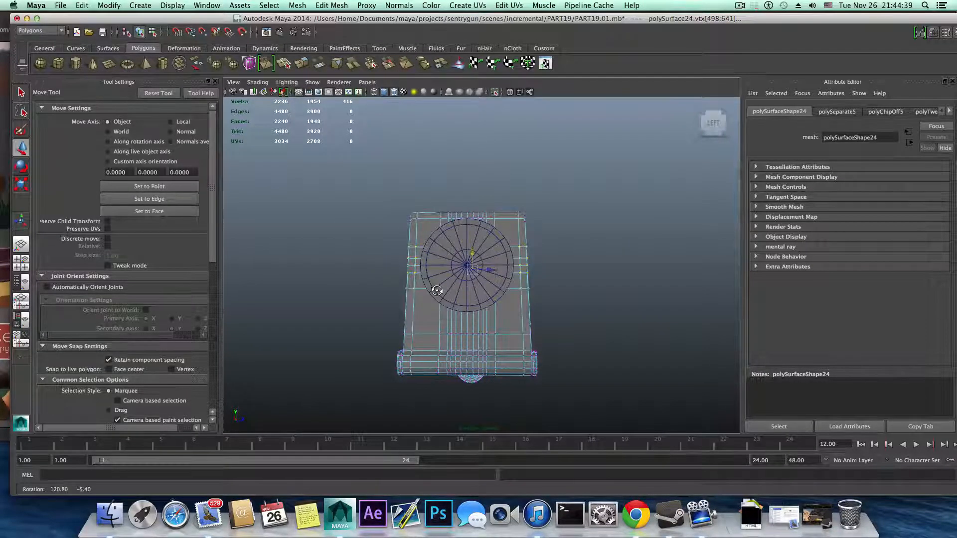
pyautogui.keyDown('alt'); pyautogui.moveTo(437, 287); pyautogui.dragTo(528, 263, button='right'); pyautogui.keyUp('alt')
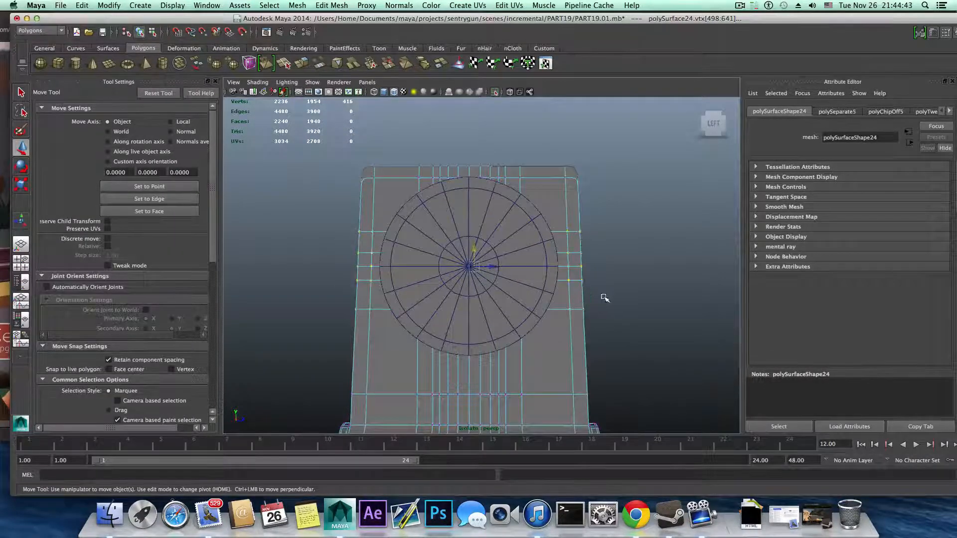
pyautogui.keyDown('alt'); pyautogui.moveTo(605, 297); pyautogui.dragTo(523, 297, button='right'); pyautogui.keyUp('alt')
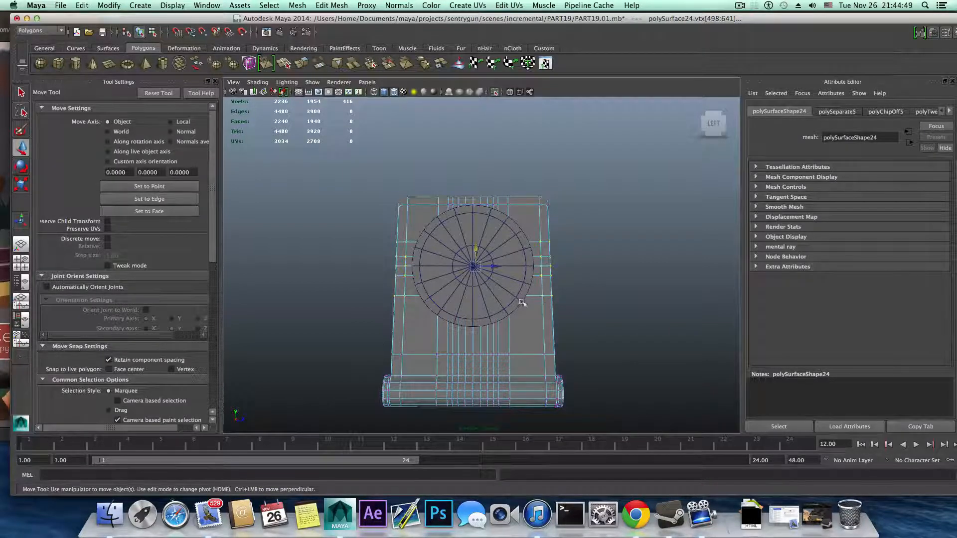
pyautogui.moveTo(473, 296)
pyautogui.keyDown('alt'); pyautogui.mouseDown()
pyautogui.moveTo(629, 327)
pyautogui.moveTo(431, 298)
pyautogui.moveTo(476, 298)
pyautogui.mouseUp(); pyautogui.keyUp('alt')
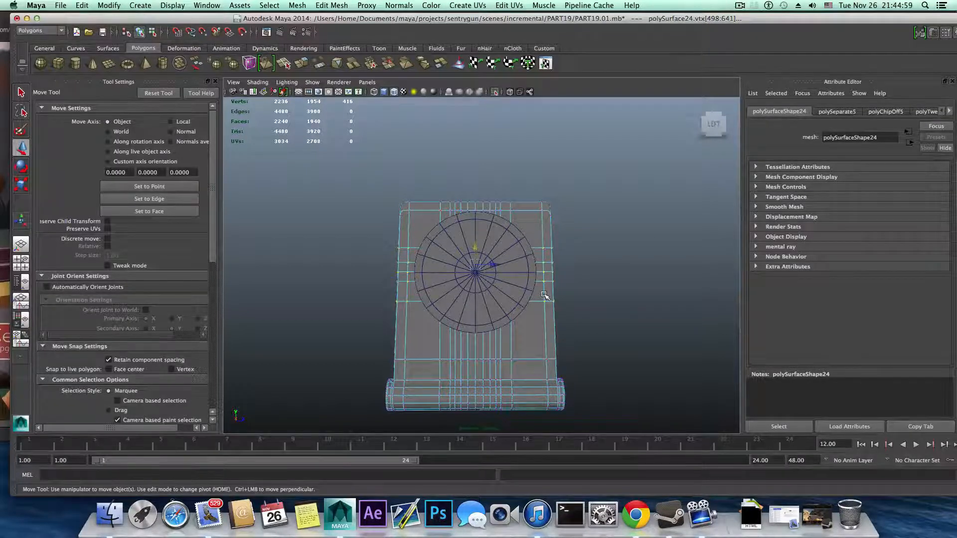
pyautogui.press('F8')
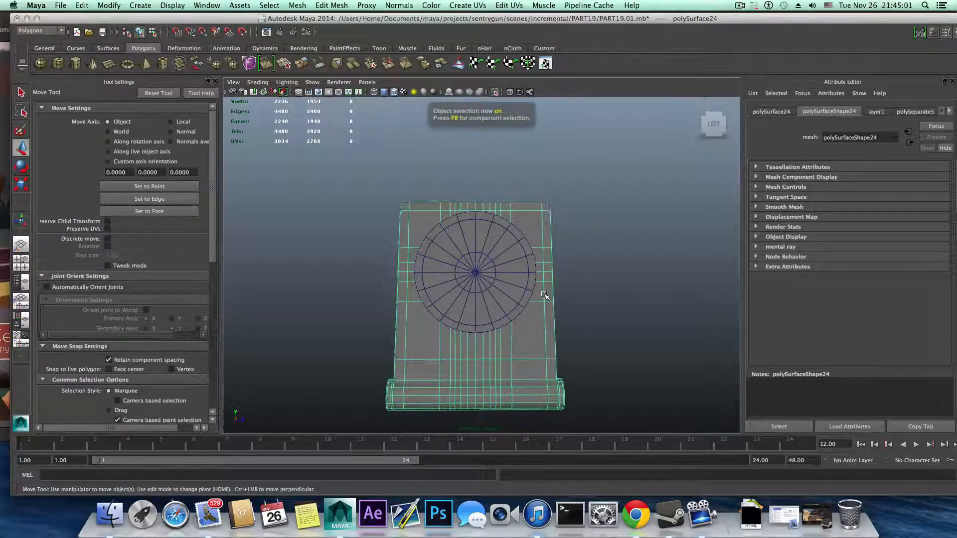
pyautogui.moveTo(544, 248); pyautogui.dragTo(537, 249, button='right')
pyautogui.doubleClick(537, 248)
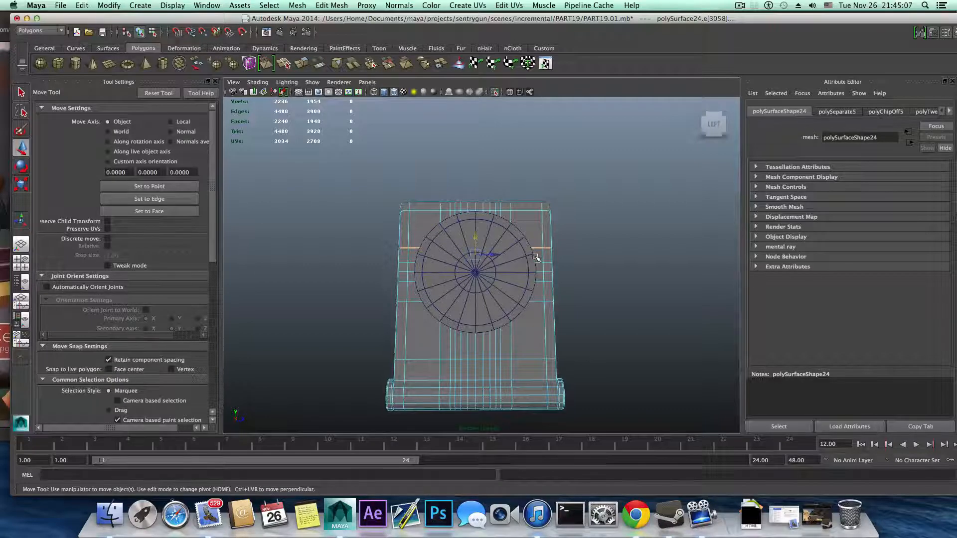
pyautogui.keyDown('shift'); pyautogui.rightClick(537, 248); pyautogui.keyUp('shift')
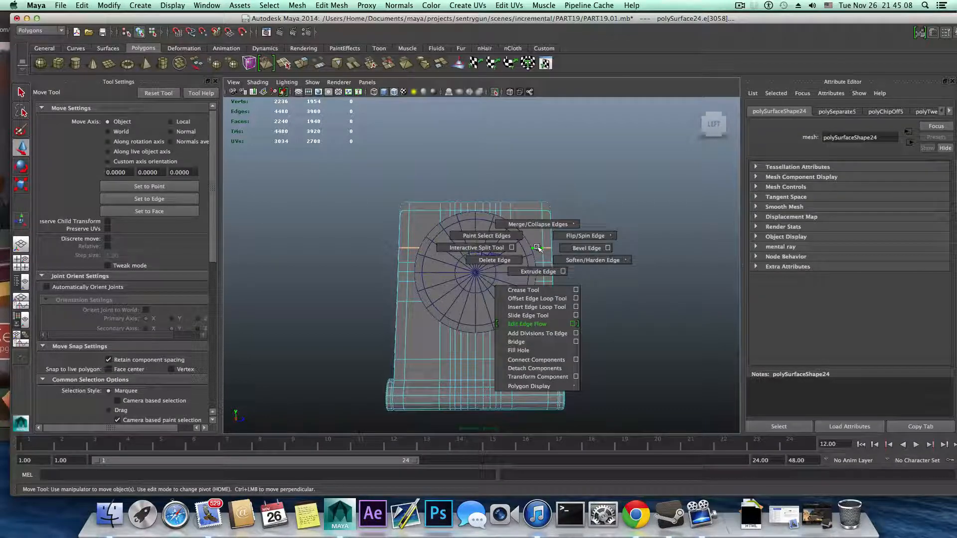
pyautogui.click(545, 315)
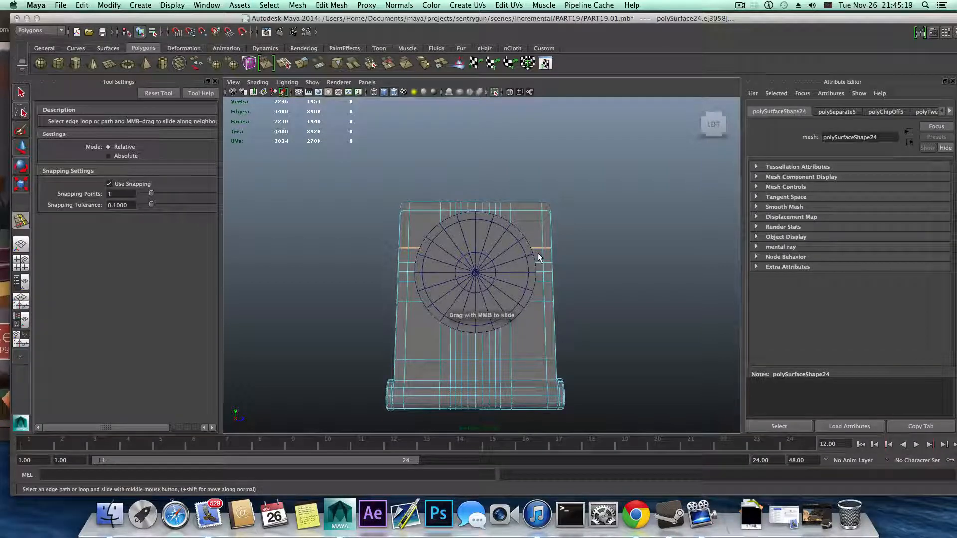
pyautogui.moveTo(537, 253)
pyautogui.mouseDown(button='middle')
pyautogui.moveTo(514, 250)
pyautogui.moveTo(539, 253)
pyautogui.mouseUp(button='middle')
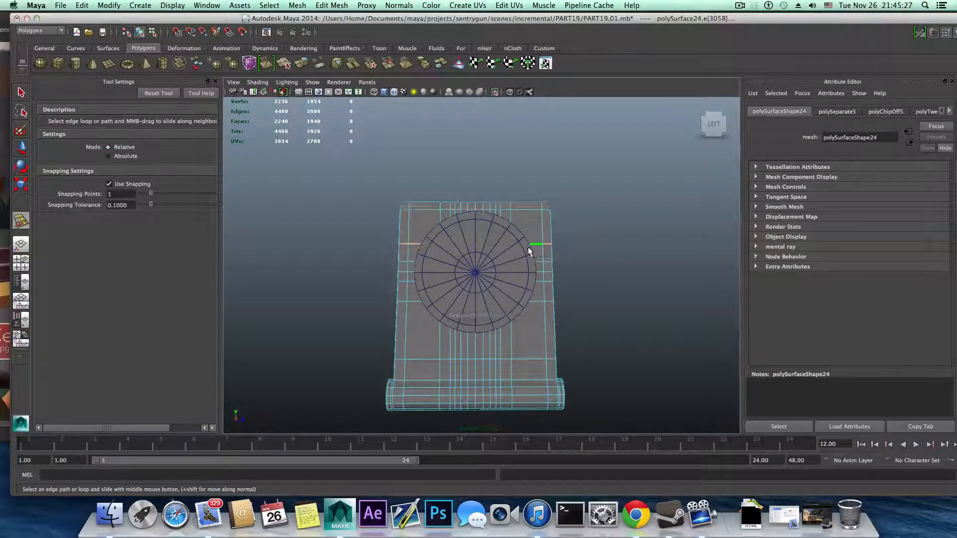
pyautogui.moveTo(515, 252); pyautogui.dragTo(537, 268, button='middle')
# Step: Return to object selection and duplicate the pivot disc with its shaft
pyautogui.keyDown('alt'); pyautogui.moveTo(537, 267); pyautogui.dragTo(471, 267); pyautogui.keyUp('alt')
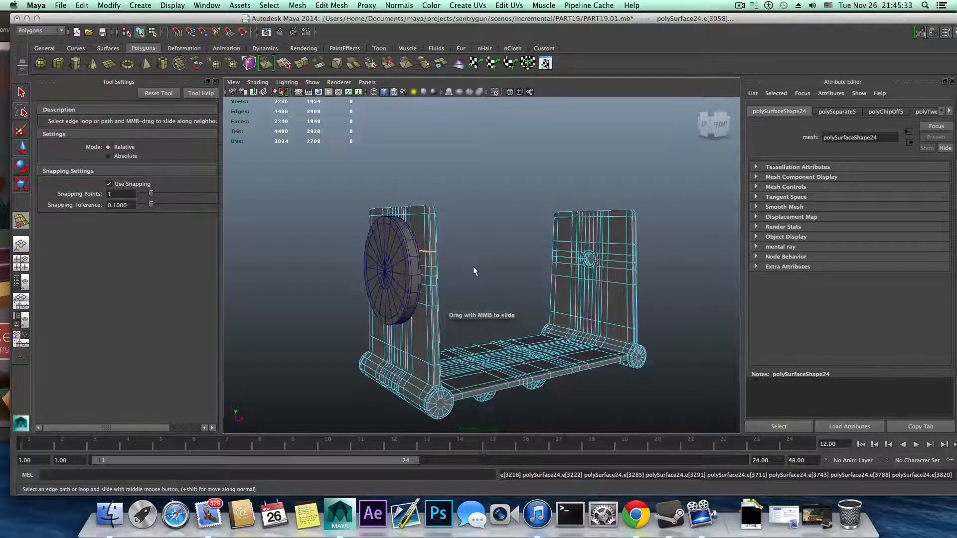
pyautogui.press('F8')
pyautogui.keyDown('alt'); pyautogui.moveTo(447, 268); pyautogui.dragTo(523, 267); pyautogui.keyUp('alt')
pyautogui.press('F8')
pyautogui.scroll(-2, 501, 270)
pyautogui.press('F8')
pyautogui.click(536, 271)
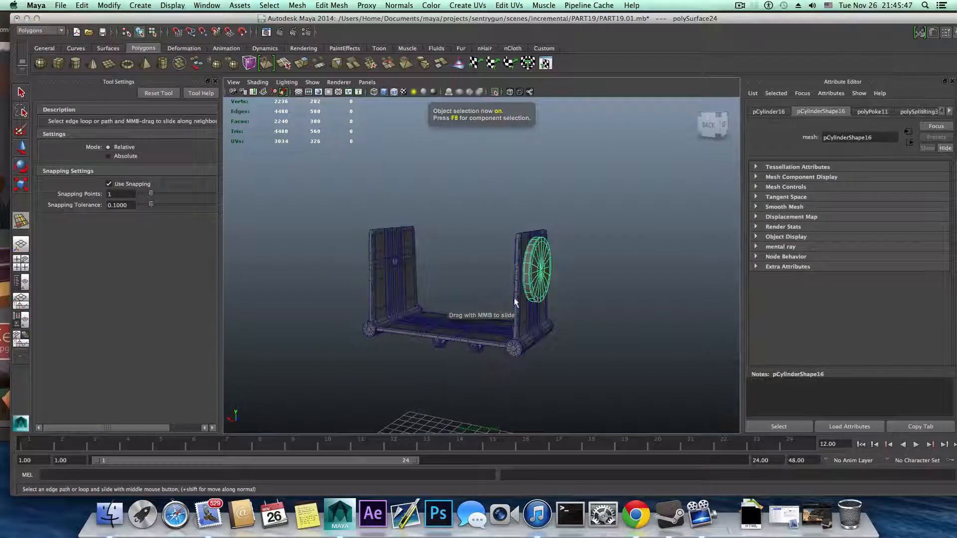
pyautogui.keyDown('alt'); pyautogui.moveTo(515, 301); pyautogui.dragTo(588, 298); pyautogui.keyUp('alt')
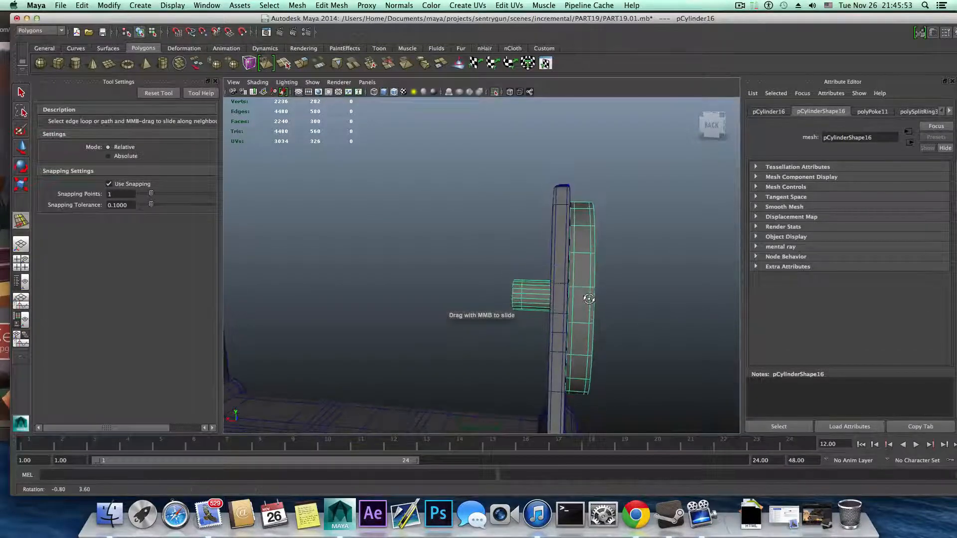
pyautogui.keyDown('alt'); pyautogui.moveTo(589, 298); pyautogui.dragTo(399, 288, button='right'); pyautogui.keyUp('alt')
pyautogui.press('super+d')
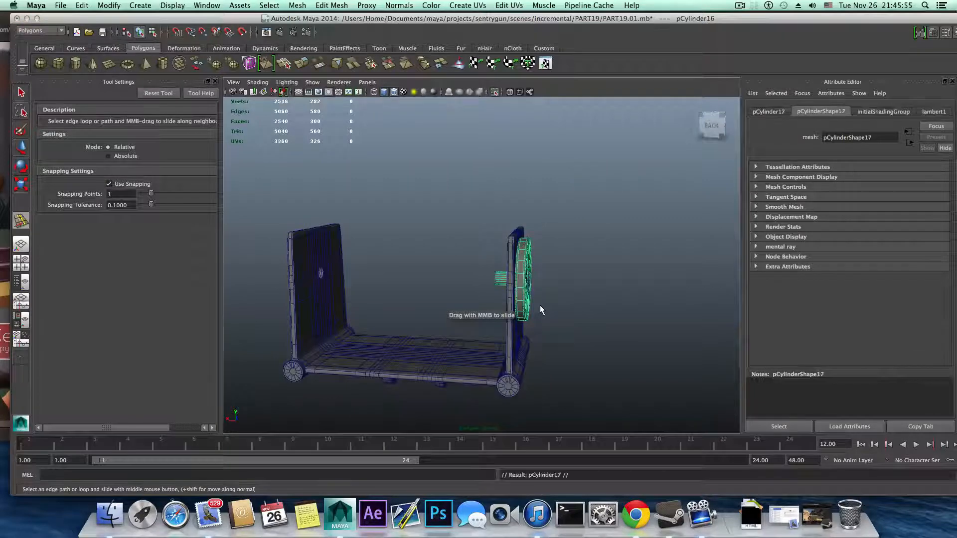
# Step: Rotate the duplicated disc half a turn using discrete 15° steps so its shaft points the opposite way
pyautogui.keyDown('alt'); pyautogui.moveTo(497, 312); pyautogui.dragTo(468, 304); pyautogui.keyUp('alt')
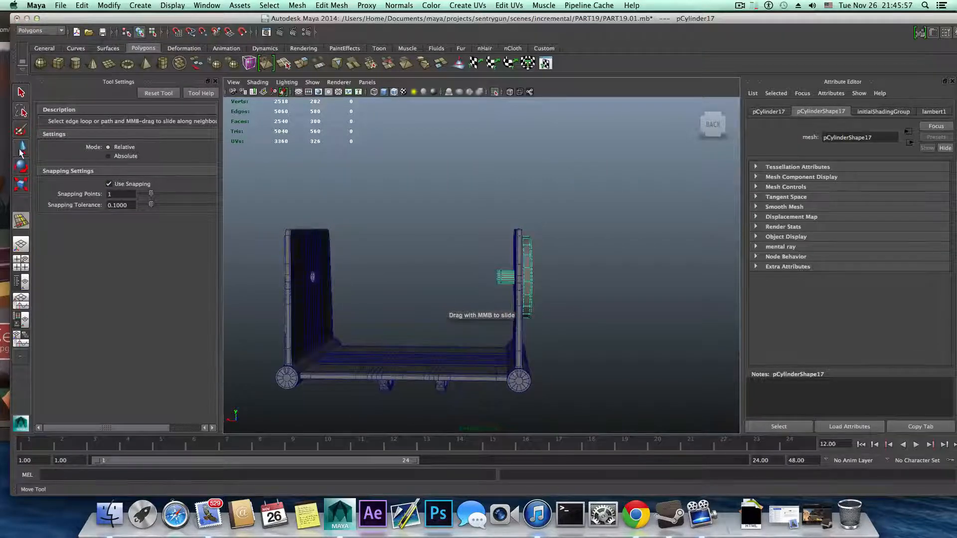
pyautogui.click(21, 166)
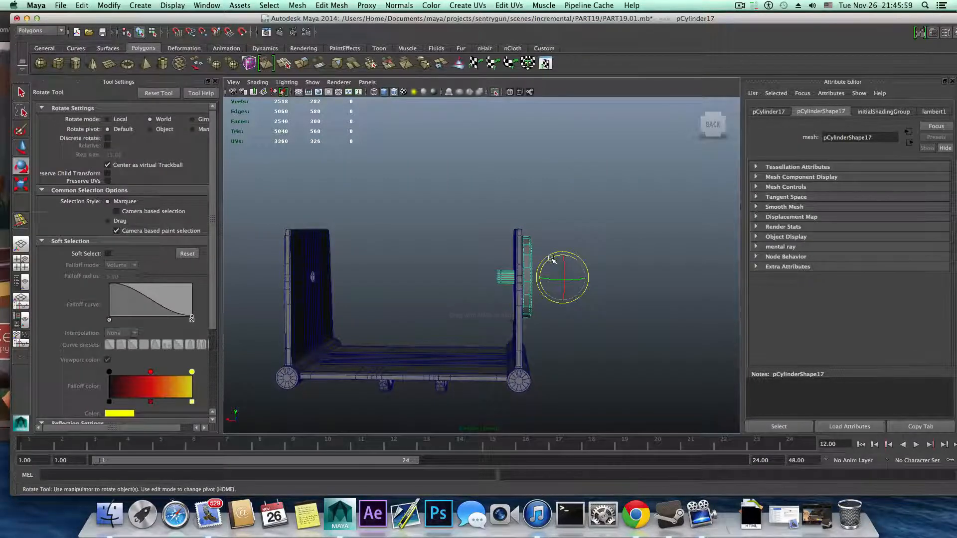
pyautogui.press('d')
pyautogui.press('j')
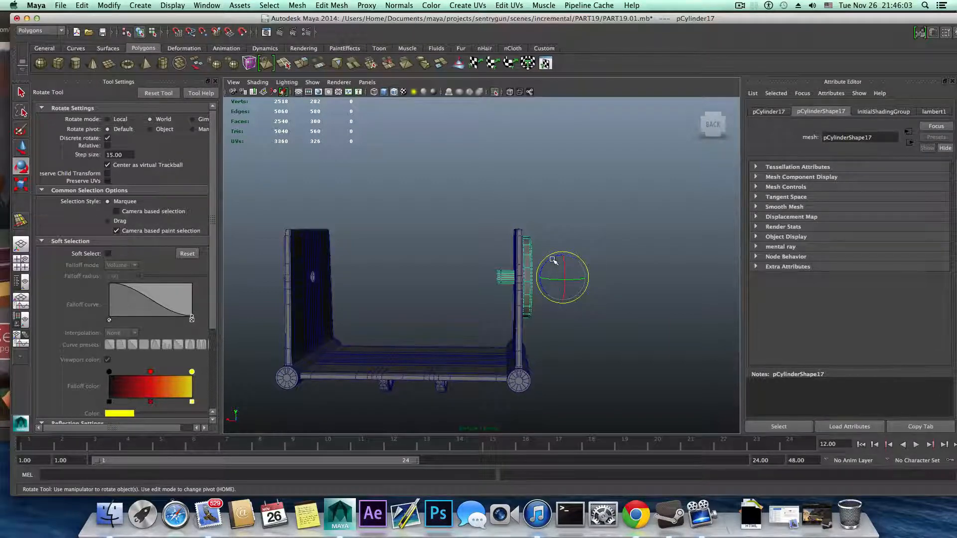
pyautogui.moveTo(552, 260); pyautogui.dragTo(578, 399)
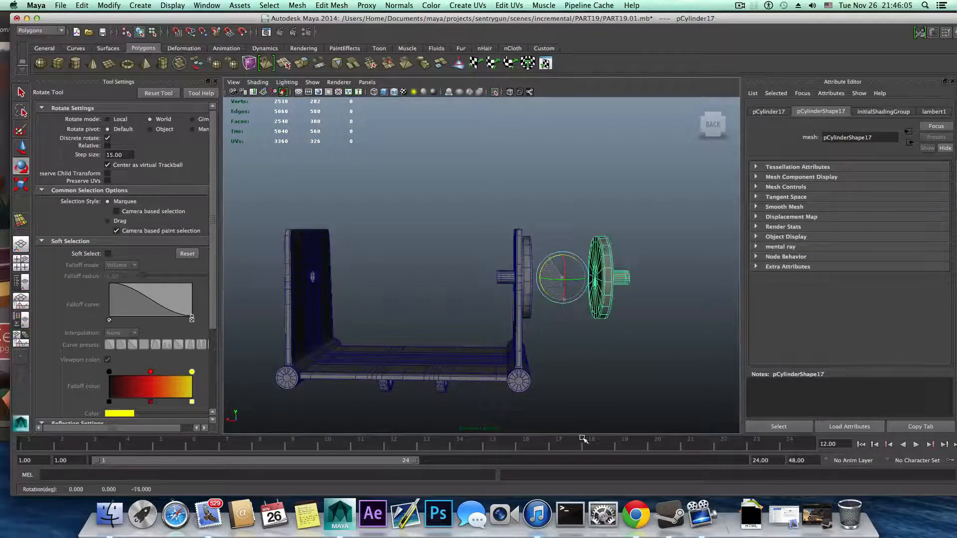
# Step: Move the duplicated disc across to the outside of the opposite upright, with its shaft passing through that hole
pyautogui.press('w')
pyautogui.press('d')
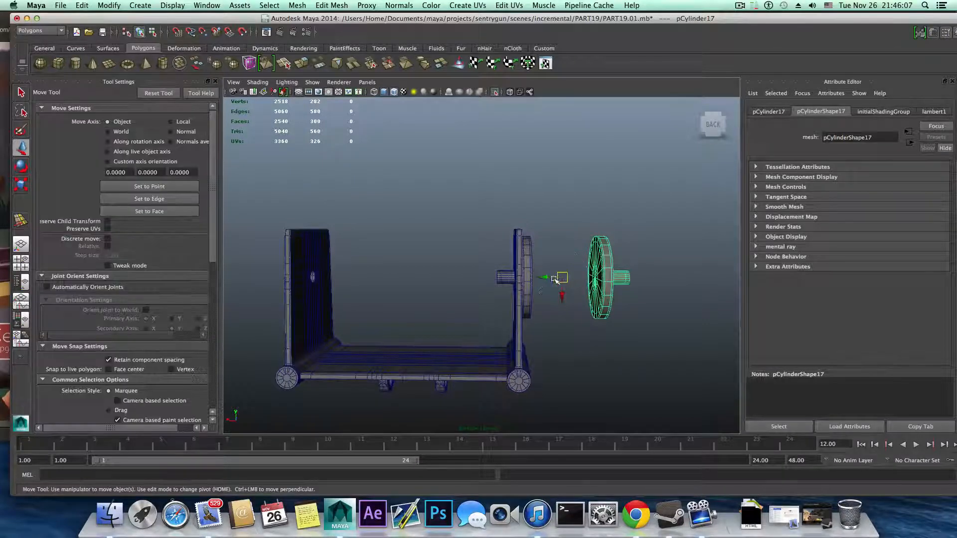
pyautogui.moveTo(546, 278); pyautogui.dragTo(246, 277)
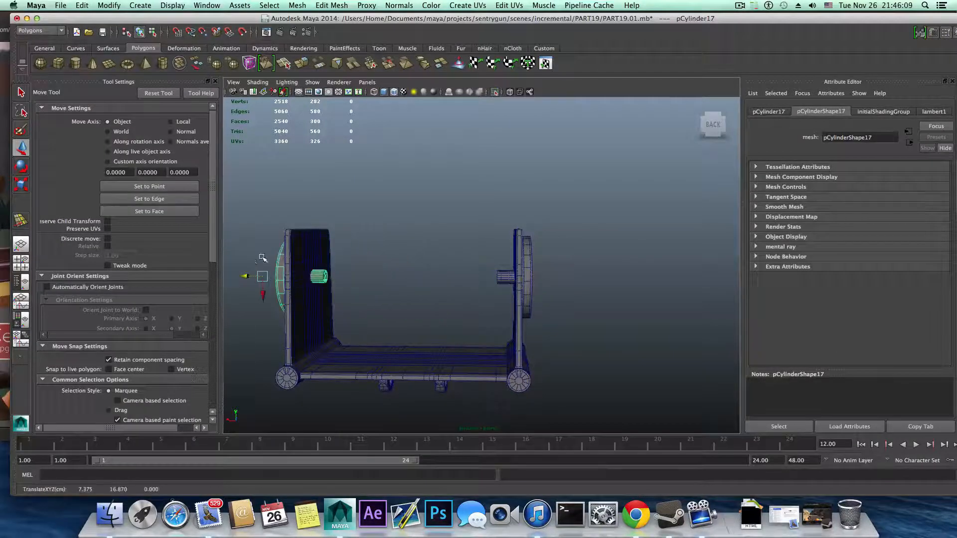
pyautogui.keyDown('alt'); pyautogui.moveTo(394, 253); pyautogui.dragTo(476, 253); pyautogui.keyUp('alt')
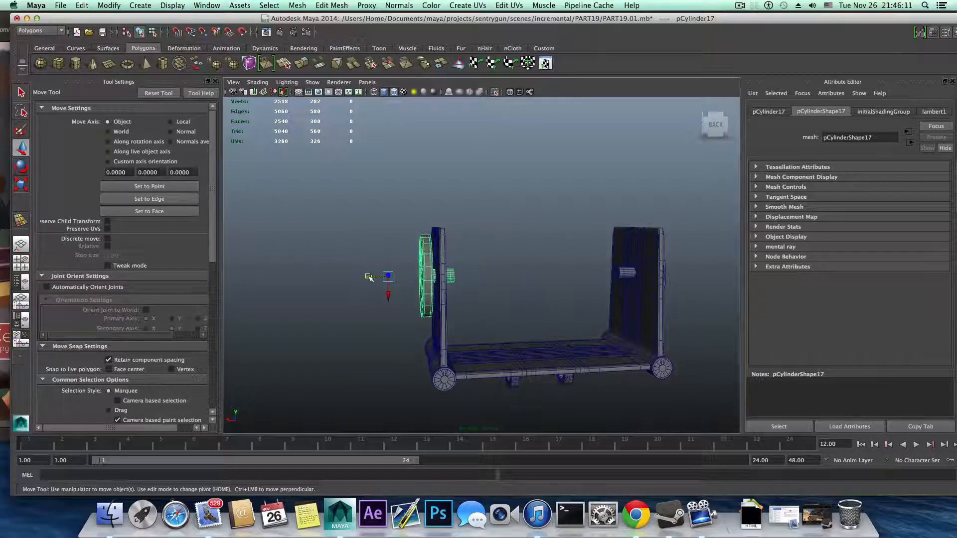
pyautogui.moveTo(369, 278); pyautogui.dragTo(493, 259)
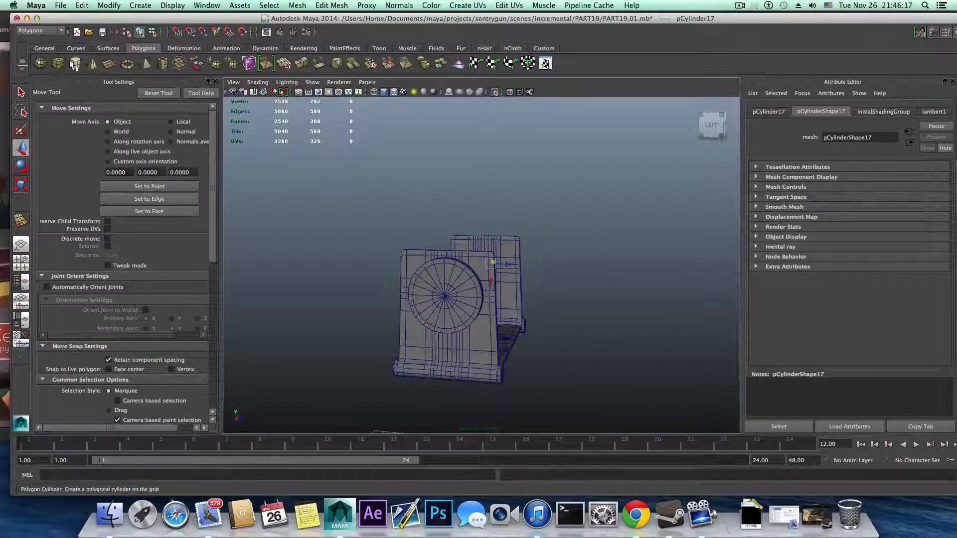
# Step: Add a polygon cylinder, raise it off the grid, restore the hidden gun parts and lift the cylinder above the gun body
pyautogui.scroll(-5, 411, 269)
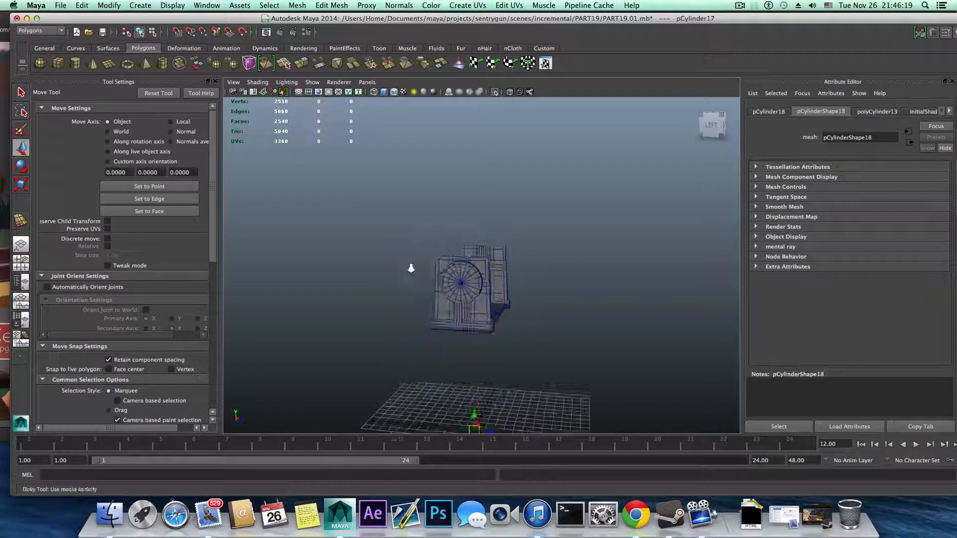
pyautogui.moveTo(476, 377); pyautogui.dragTo(409, 268)
pyautogui.keyDown('alt'); pyautogui.moveTo(409, 268); pyautogui.dragTo(647, 330, button='right'); pyautogui.keyUp('alt')
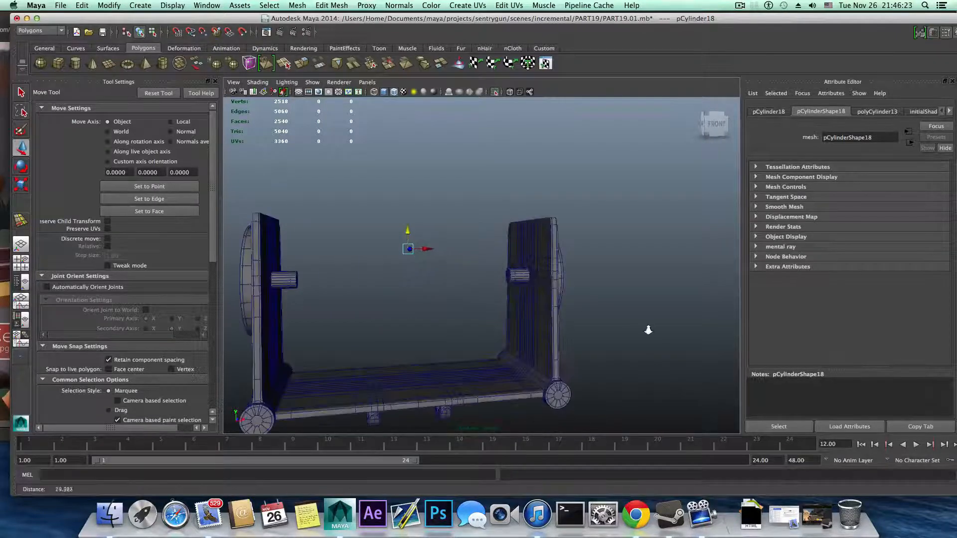
pyautogui.scroll(-3, 643, 328)
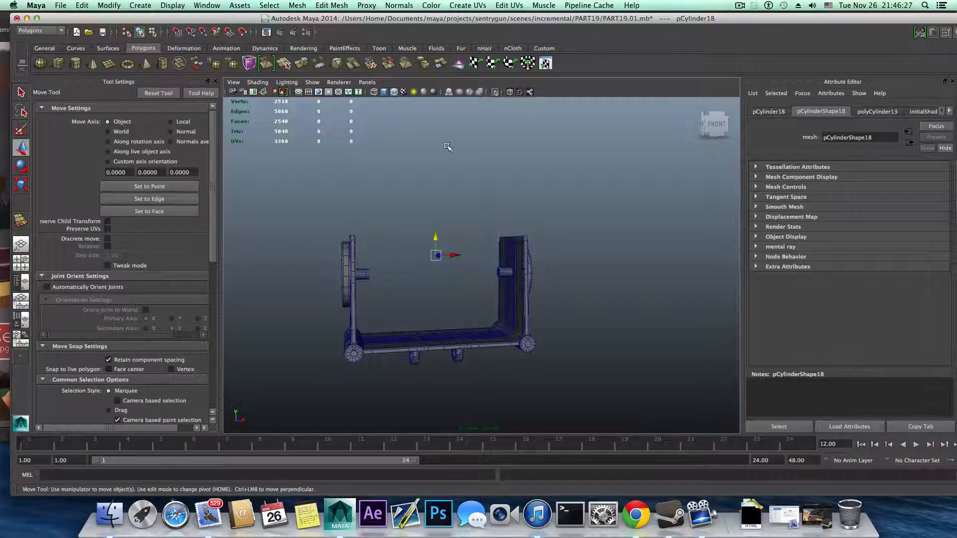
pyautogui.keyDown('alt'); pyautogui.moveTo(486, 288); pyautogui.dragTo(463, 297); pyautogui.keyUp('alt')
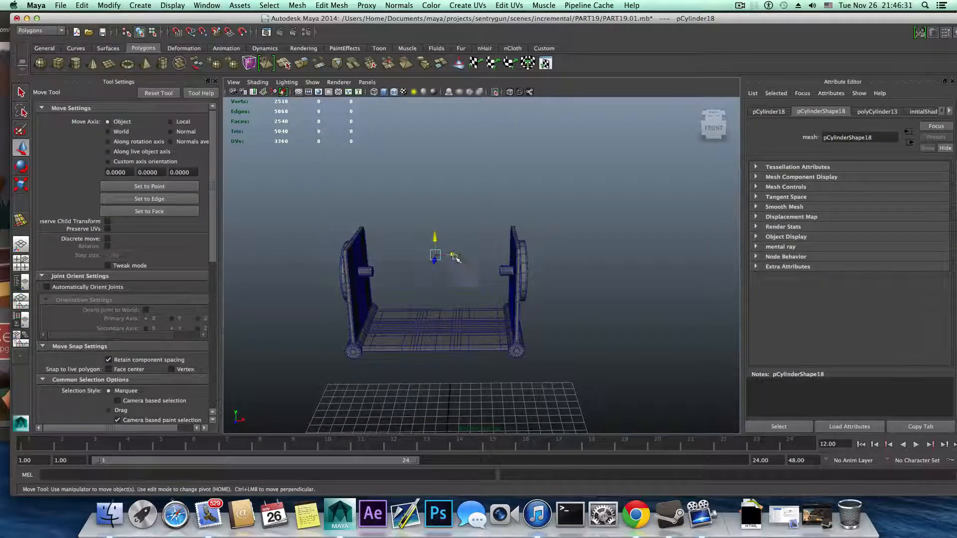
pyautogui.keyDown('alt'); pyautogui.moveTo(427, 256); pyautogui.dragTo(405, 238); pyautogui.keyUp('alt')
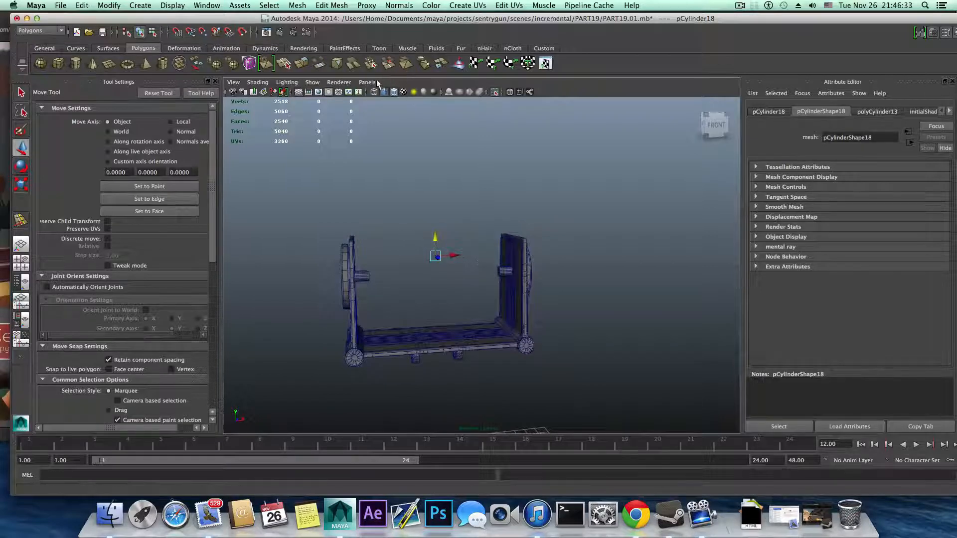
pyautogui.click(496, 92)
pyautogui.moveTo(435, 238); pyautogui.dragTo(437, 134)
pyautogui.keyDown('alt'); pyautogui.moveTo(450, 210); pyautogui.dragTo(347, 256); pyautogui.keyUp('alt')
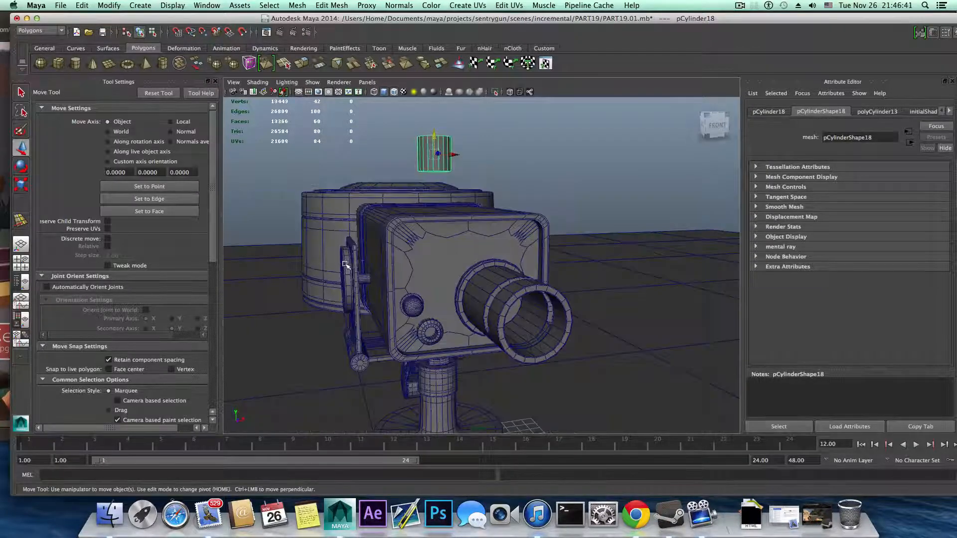
# Step: Add the pivot disc on the bracket's outer side to the selection and isolate it together with the new cylinder
pyautogui.click(345, 264)
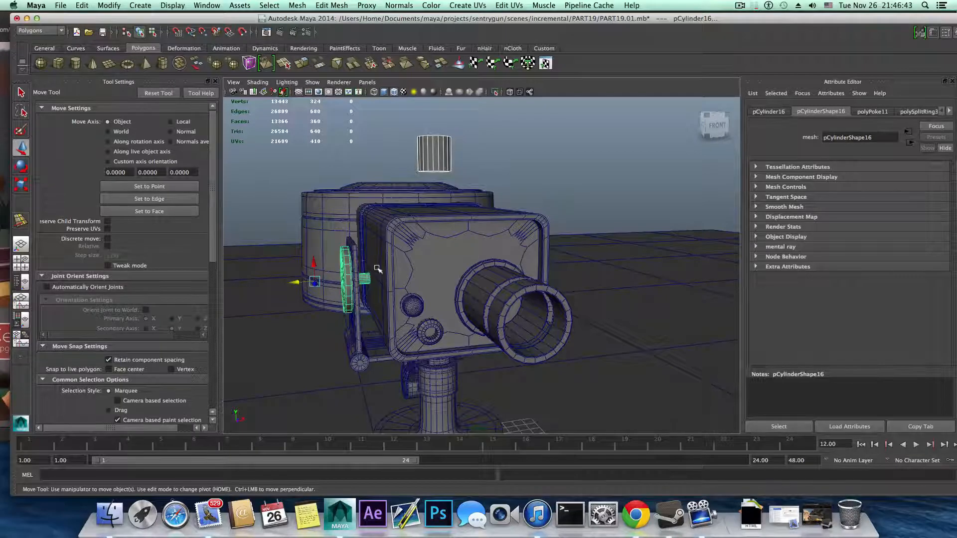
pyautogui.keyDown('alt'); pyautogui.moveTo(377, 269); pyautogui.dragTo(397, 263); pyautogui.keyUp('alt')
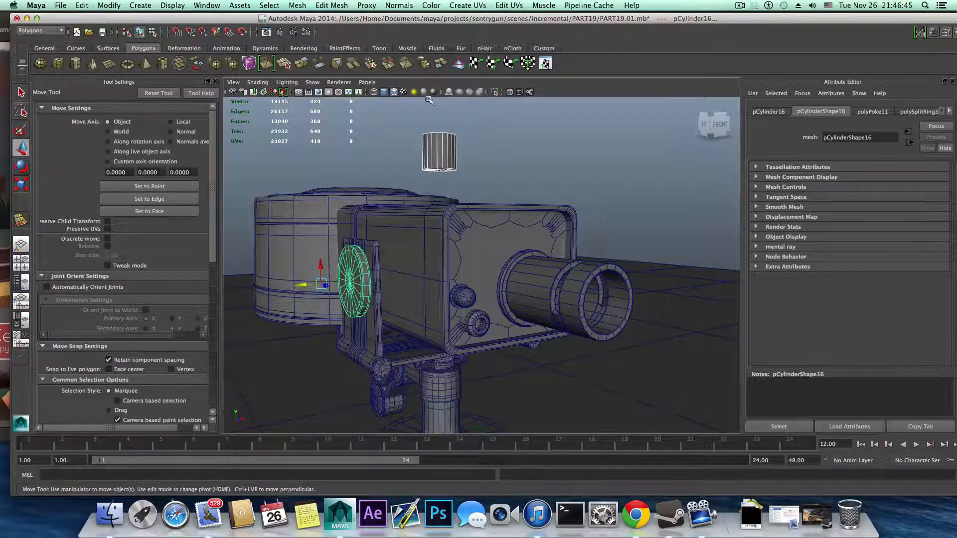
pyautogui.click(496, 92)
pyautogui.keyDown('alt'); pyautogui.moveTo(474, 288); pyautogui.dragTo(446, 208); pyautogui.keyUp('alt')
# Step: Rotate the new cylinder a quarter turn onto its side in discrete 15° steps and bring it to the disc's outer face
pyautogui.click(435, 149)
pyautogui.moveTo(452, 165); pyautogui.dragTo(429, 214)
pyautogui.keyDown('alt'); pyautogui.moveTo(429, 213); pyautogui.dragTo(370, 190, button='right'); pyautogui.keyUp('alt')
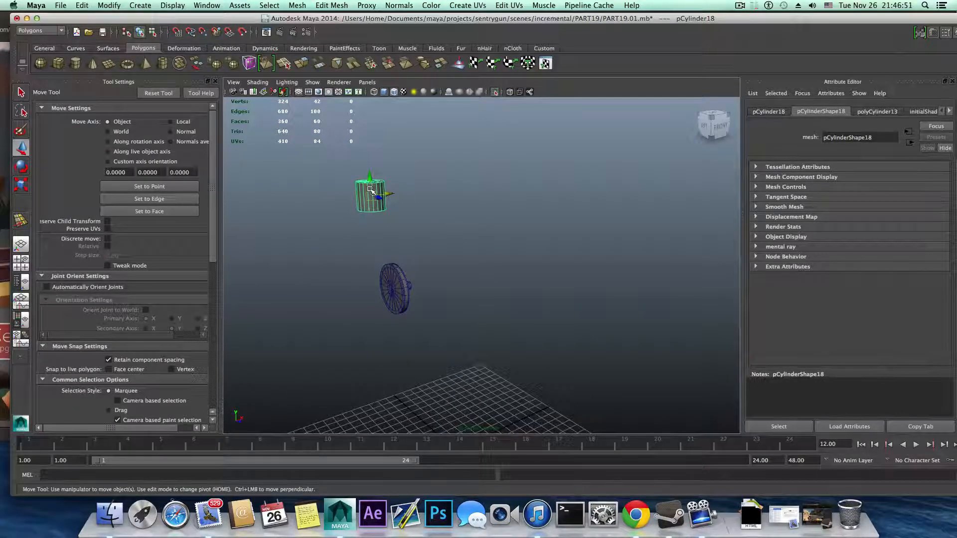
pyautogui.press('e')
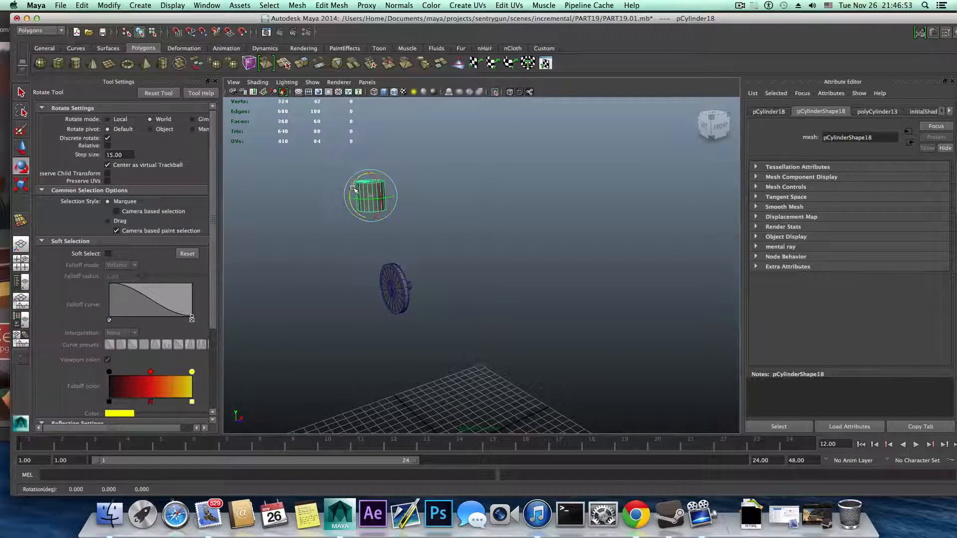
pyautogui.moveTo(353, 188); pyautogui.dragTo(564, 301)
pyautogui.press('w')
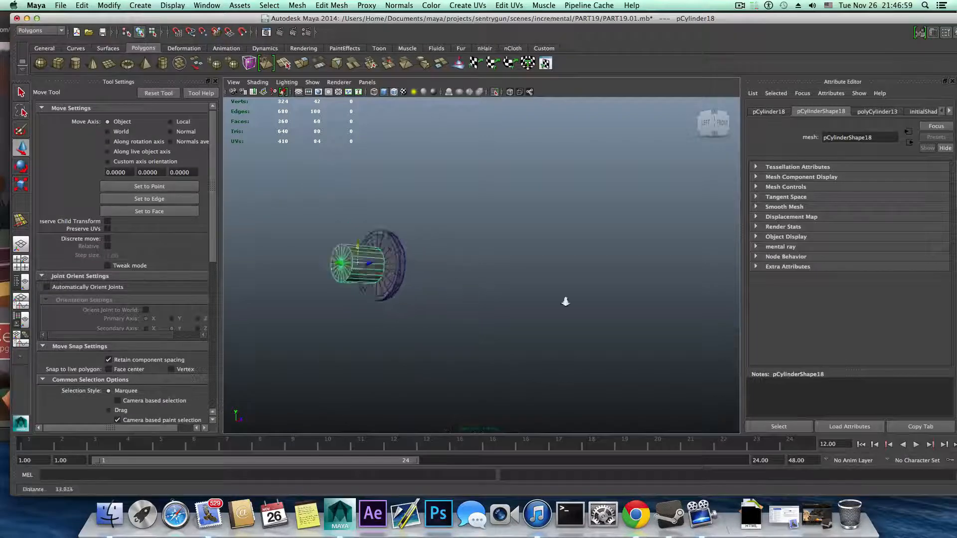
# Step: Move the cylinder in line with the disc's axis, with its inner end close to the disc's outer face
pyautogui.keyDown('alt'); pyautogui.moveTo(565, 301); pyautogui.dragTo(593, 312, button='right'); pyautogui.keyUp('alt')
pyautogui.keyDown('alt'); pyautogui.moveTo(424, 250); pyautogui.dragTo(493, 262, button='middle'); pyautogui.keyUp('alt')
pyautogui.keyDown('alt'); pyautogui.moveTo(493, 263); pyautogui.dragTo(424, 270); pyautogui.keyUp('alt')
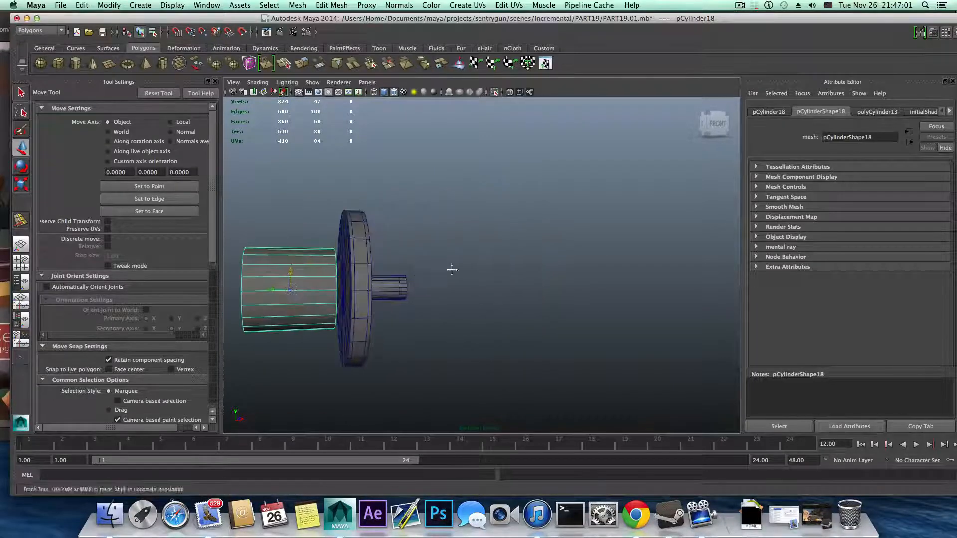
pyautogui.keyDown('alt'); pyautogui.moveTo(452, 270); pyautogui.dragTo(480, 279, button='middle'); pyautogui.keyUp('alt')
pyautogui.keyDown('alt'); pyautogui.moveTo(434, 284); pyautogui.dragTo(436, 288); pyautogui.keyUp('alt')
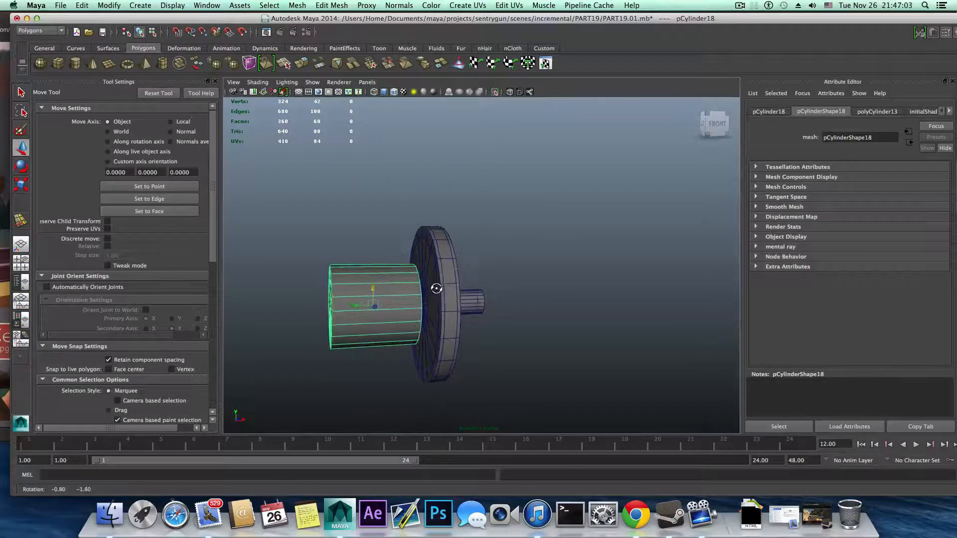
pyautogui.moveTo(377, 284)
pyautogui.keyDown('alt'); pyautogui.mouseDown()
pyautogui.moveTo(461, 281)
pyautogui.moveTo(419, 269)
pyautogui.moveTo(376, 274)
pyautogui.mouseUp(); pyautogui.keyUp('alt')
pyautogui.keyDown('alt'); pyautogui.moveTo(376, 273); pyautogui.dragTo(418, 270, button='middle'); pyautogui.keyUp('alt')
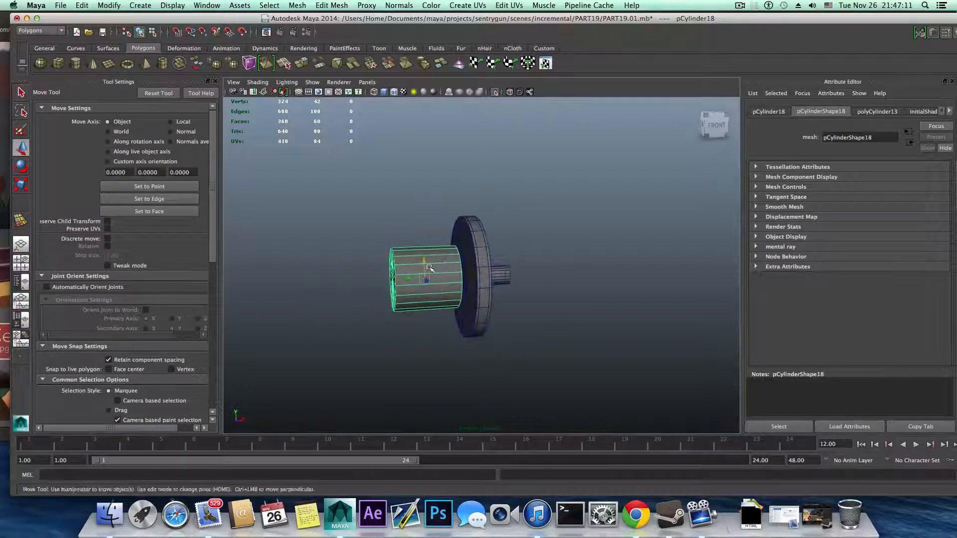
pyautogui.keyDown('alt'); pyautogui.moveTo(417, 270); pyautogui.dragTo(430, 280, button='right'); pyautogui.keyUp('alt')
pyautogui.moveTo(359, 290); pyautogui.dragTo(372, 290, button='middle')
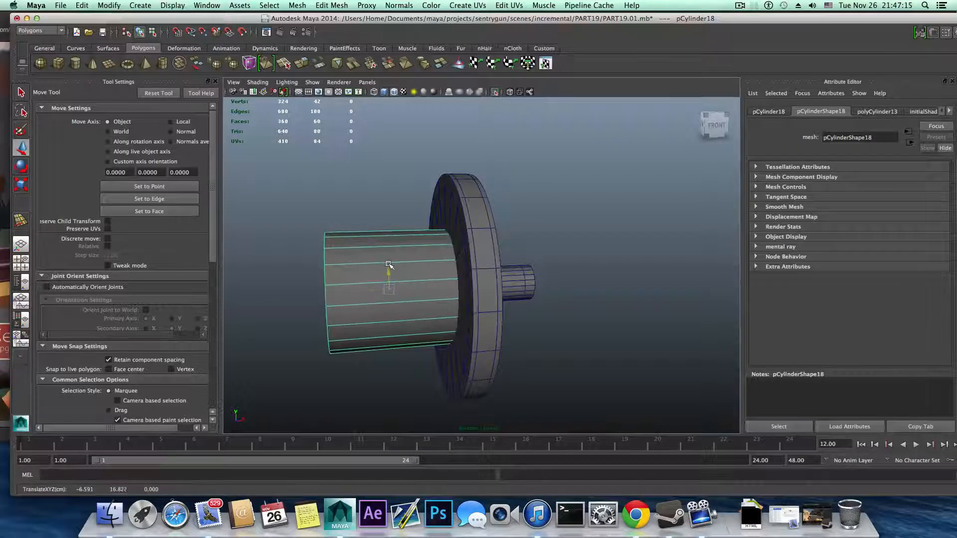
# Step: Align the cylinder's centre with the disc's centre in the left view and undo the final vertical nudge
pyautogui.keyDown('alt'); pyautogui.moveTo(388, 261); pyautogui.dragTo(476, 271); pyautogui.keyUp('alt')
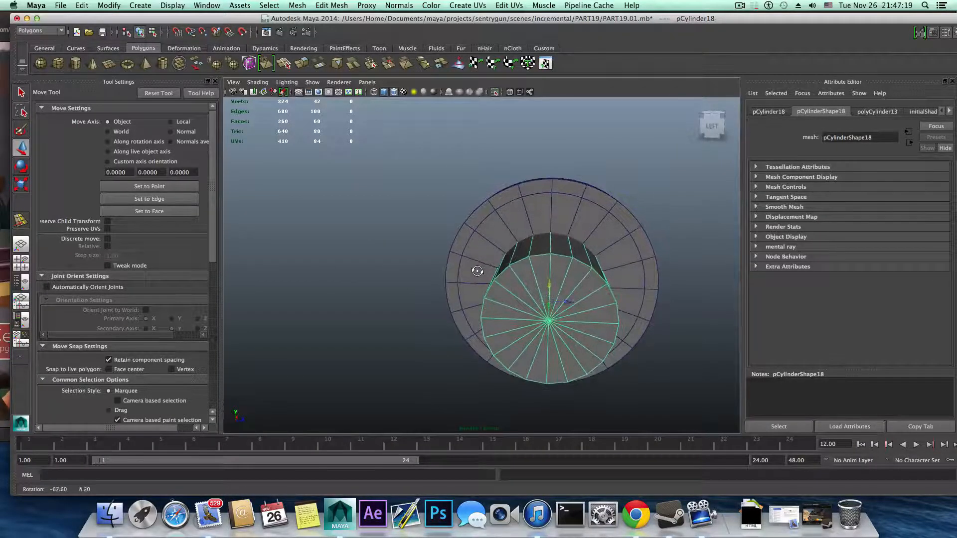
pyautogui.keyDown('alt'); pyautogui.moveTo(543, 228); pyautogui.dragTo(552, 252); pyautogui.keyUp('alt')
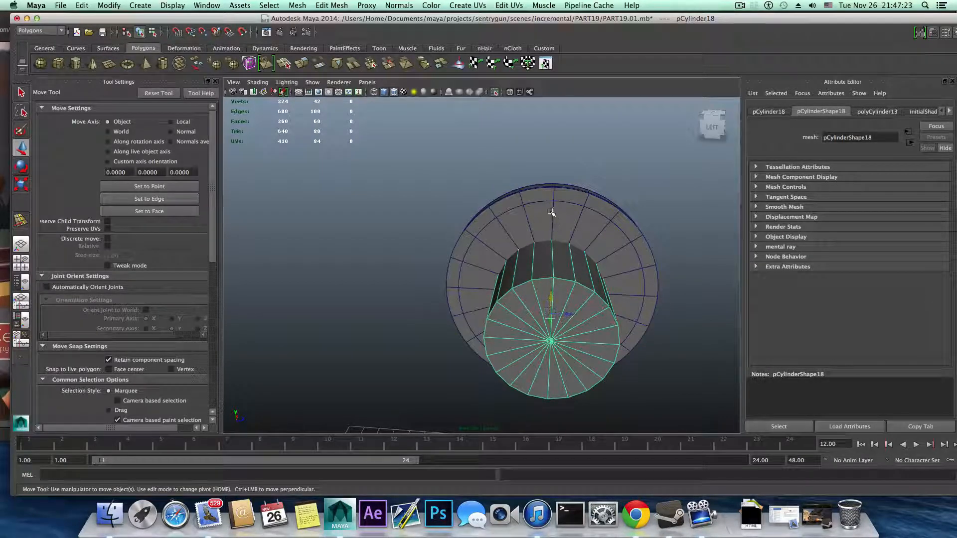
pyautogui.keyDown('alt'); pyautogui.moveTo(566, 246); pyautogui.dragTo(506, 267); pyautogui.keyUp('alt')
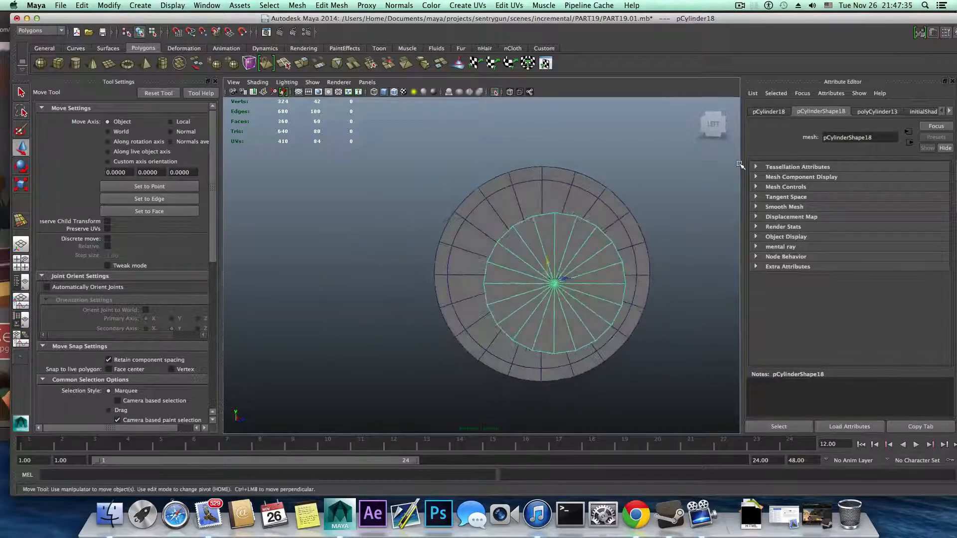
pyautogui.click(715, 126)
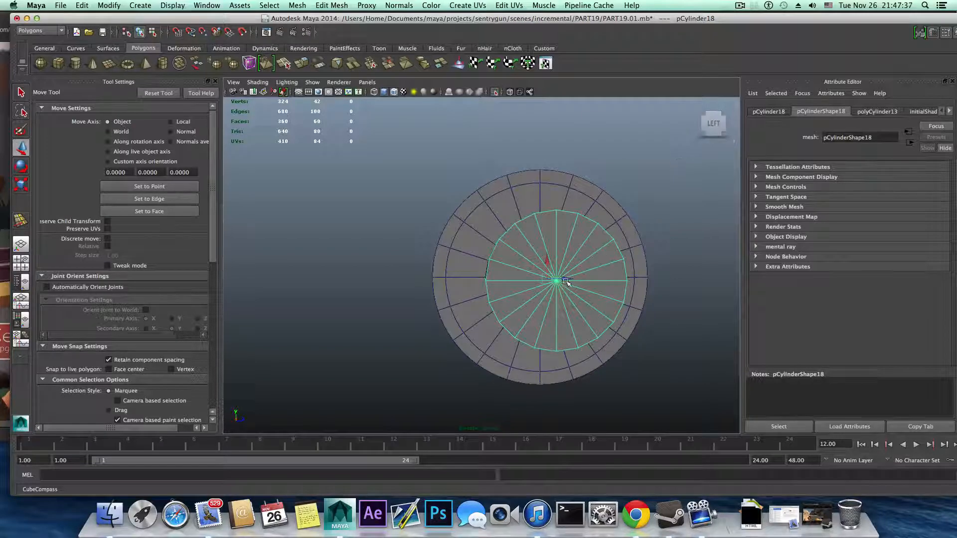
pyautogui.keyDown('alt'); pyautogui.moveTo(556, 293); pyautogui.dragTo(547, 286); pyautogui.keyUp('alt')
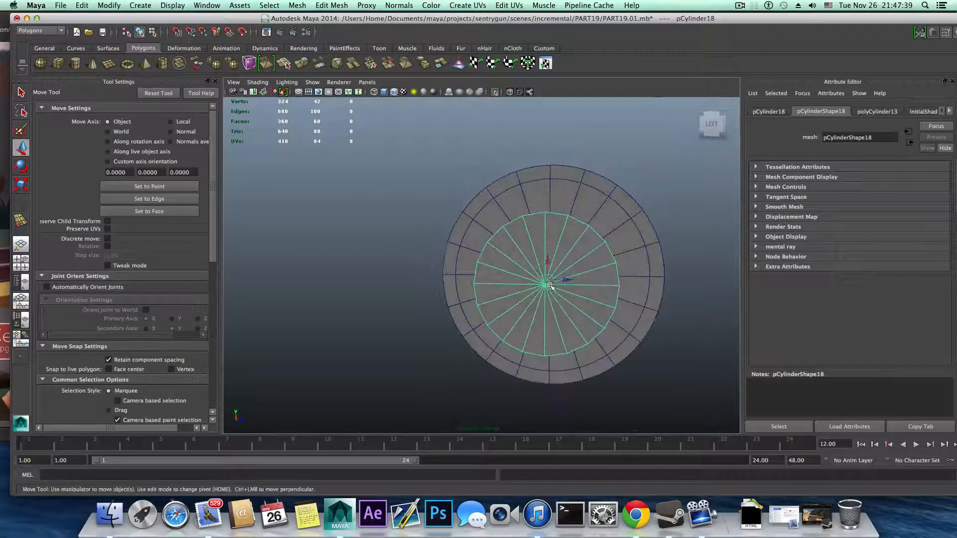
pyautogui.scroll(-5, 548, 285)
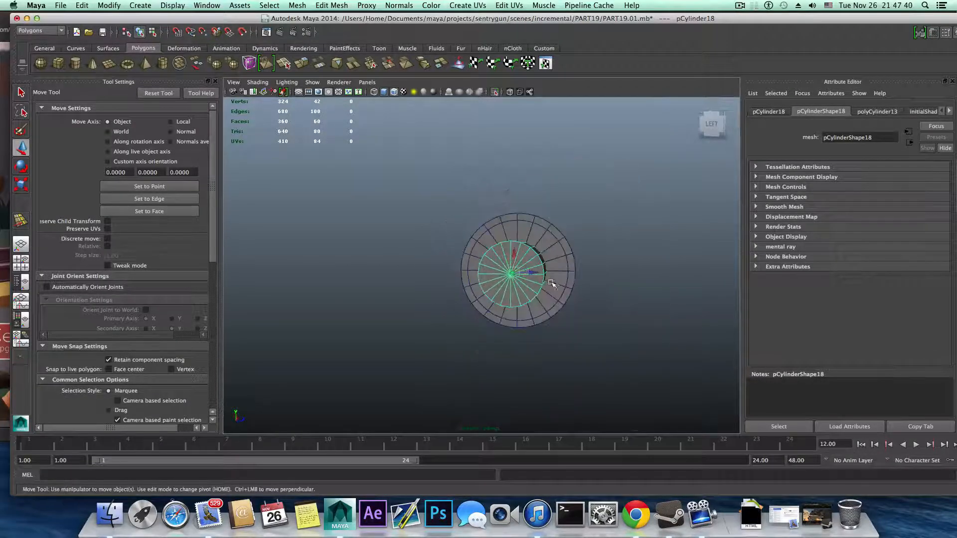
pyautogui.click(712, 123)
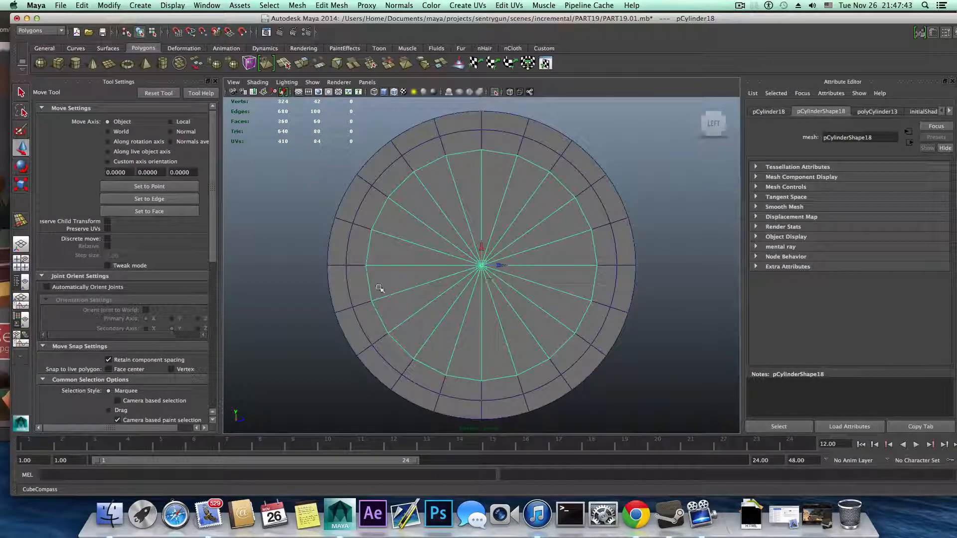
pyautogui.moveTo(480, 244); pyautogui.dragTo(480, 243)
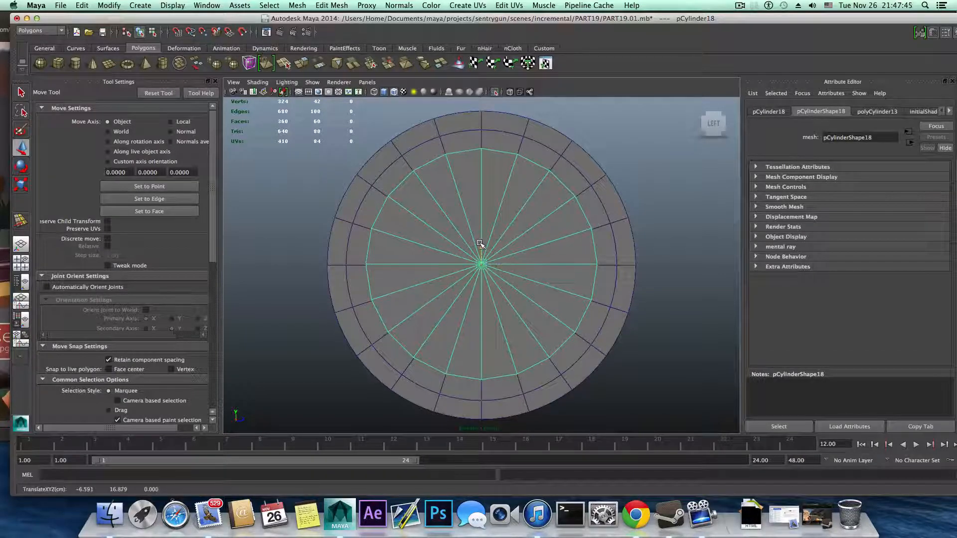
pyautogui.press('z')
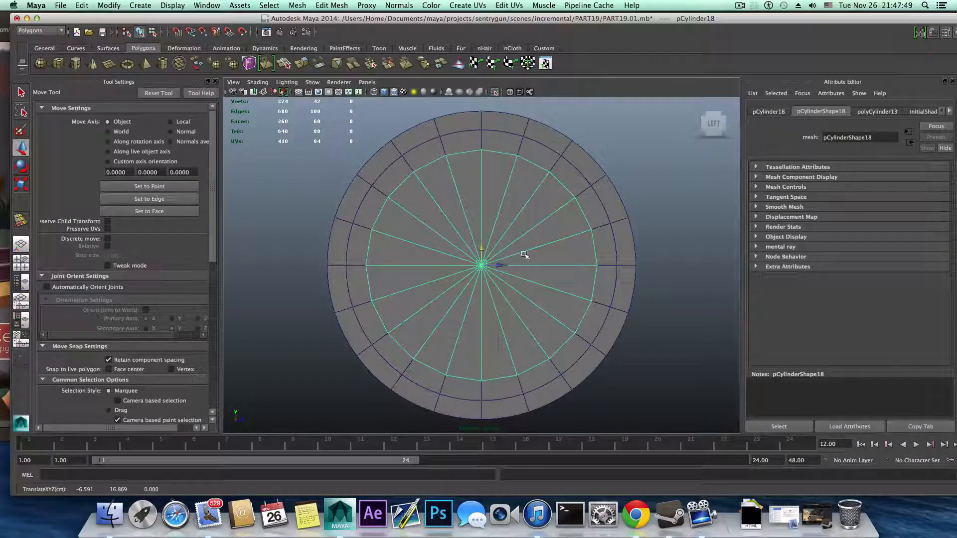
pyautogui.press('space')
pyautogui.press('space')
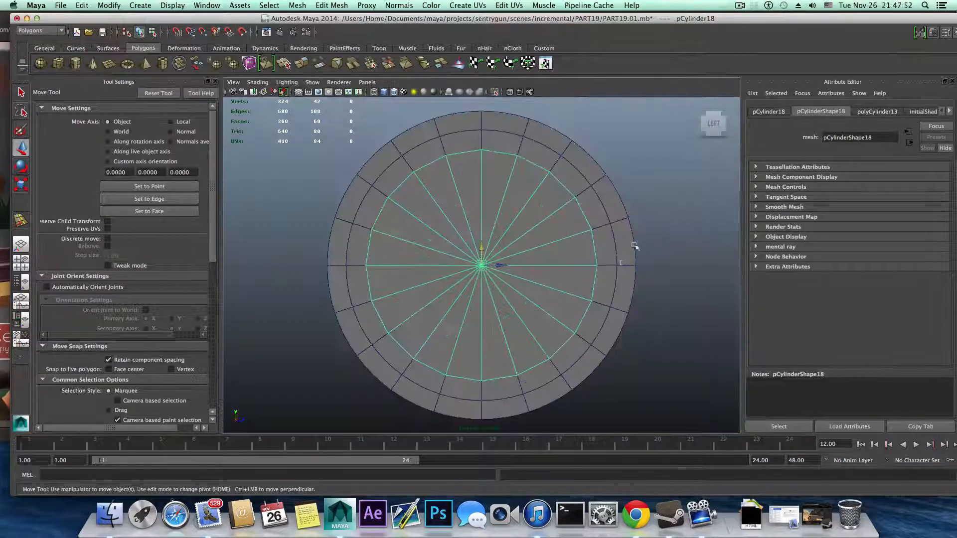
# Step: Check the sentry gun reference images and set the cylinder's axis subdivisions to 6 for a hexagonal bolt head
pyautogui.keyDown('alt'); pyautogui.moveTo(634, 246); pyautogui.dragTo(608, 299); pyautogui.keyUp('alt')
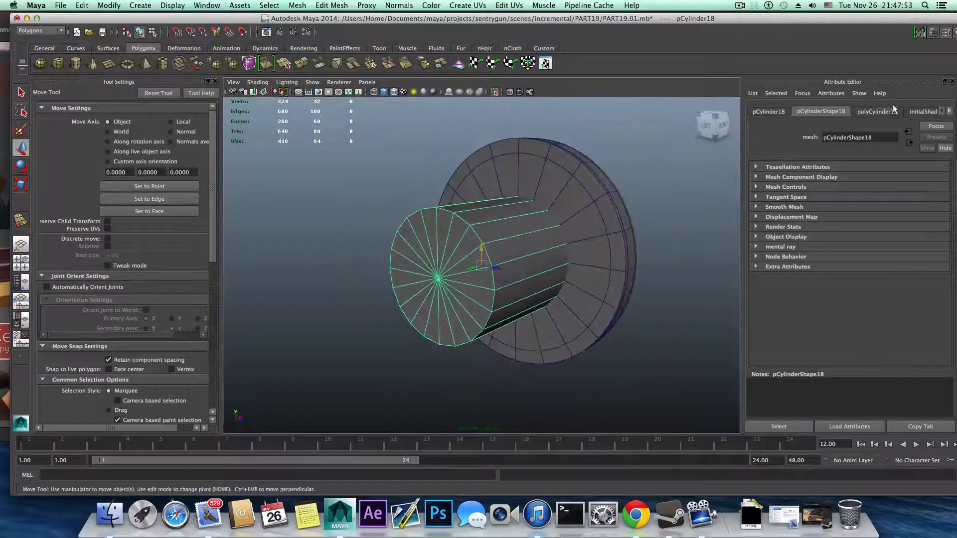
pyautogui.click(878, 111)
pyautogui.moveTo(896, 200); pyautogui.dragTo(876, 207)
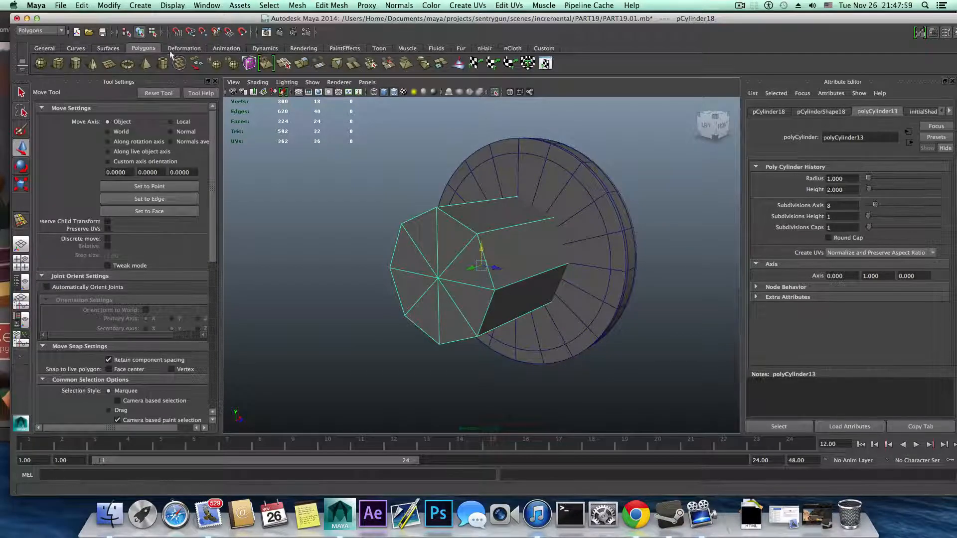
pyautogui.moveTo(179, 21); pyautogui.dragTo(243, 334)
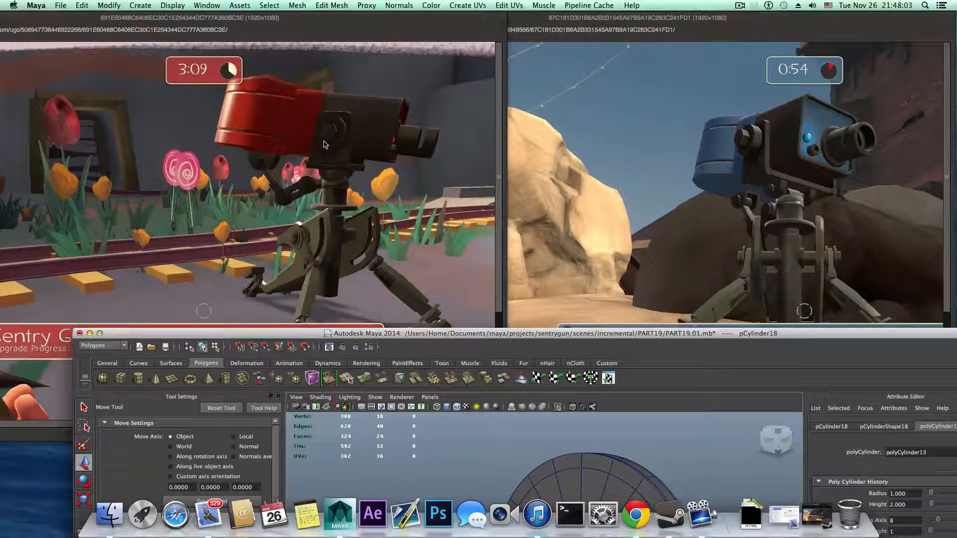
pyautogui.moveTo(364, 334); pyautogui.dragTo(315, 17)
pyautogui.moveTo(889, 202); pyautogui.dragTo(885, 202)
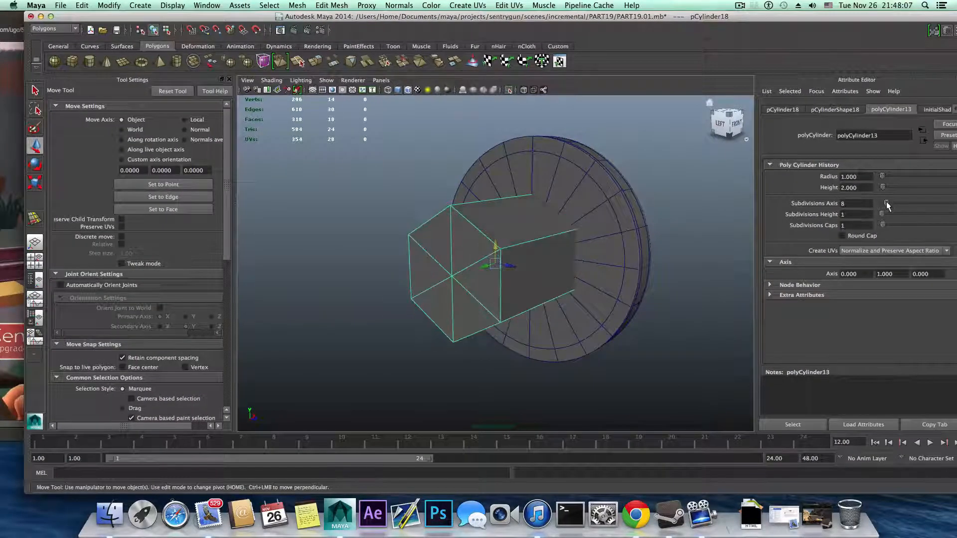
# Step: Scale the hexagonal cylinder shorter along its axis and move it toward the disc's outer face
pyautogui.keyDown('alt'); pyautogui.moveTo(406, 303); pyautogui.dragTo(548, 315, button='right'); pyautogui.keyUp('alt')
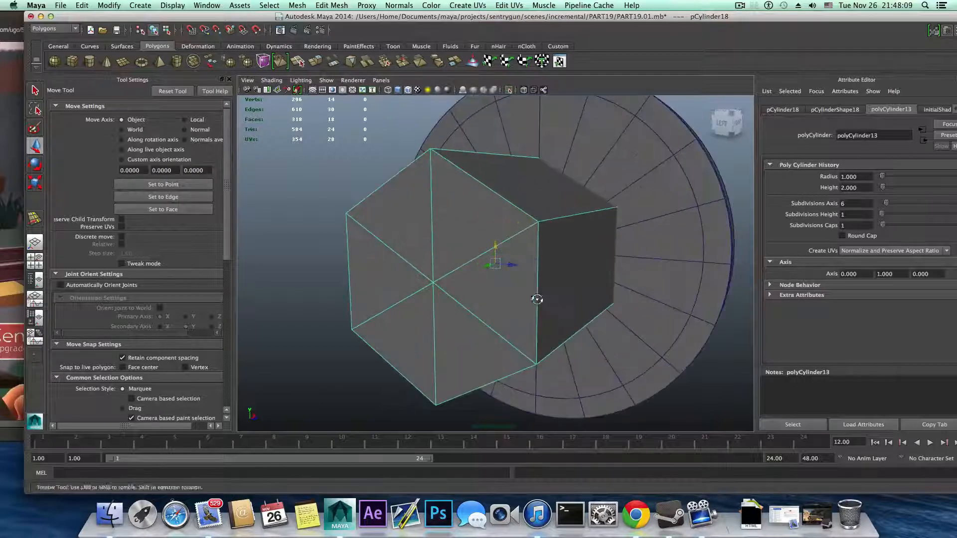
pyautogui.keyDown('alt'); pyautogui.moveTo(534, 297); pyautogui.dragTo(491, 306); pyautogui.keyUp('alt')
pyautogui.press('e')
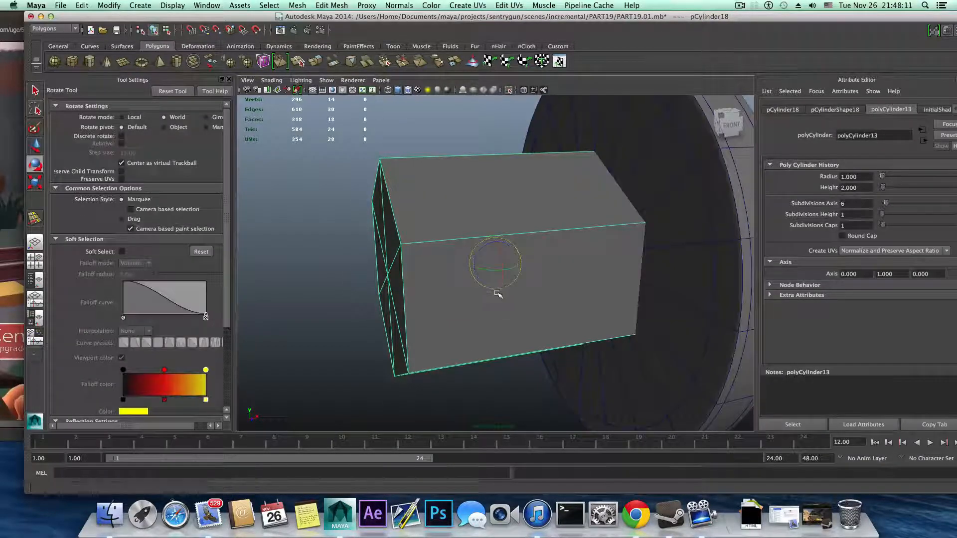
pyautogui.press('r')
pyautogui.keyDown('alt'); pyautogui.moveTo(473, 269); pyautogui.dragTo(546, 260); pyautogui.keyUp('alt')
pyautogui.press('w')
pyautogui.press('r')
pyautogui.press('w')
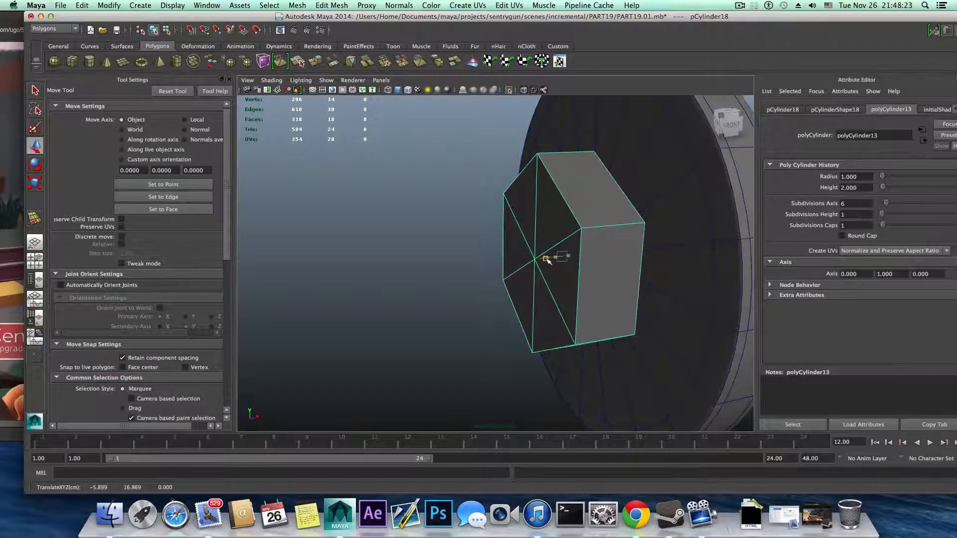
# Step: Fine-tune the hexagonal head's position on the disc and check its centring from the left side
pyautogui.keyDown('alt'); pyautogui.moveTo(546, 260); pyautogui.dragTo(451, 303); pyautogui.keyUp('alt')
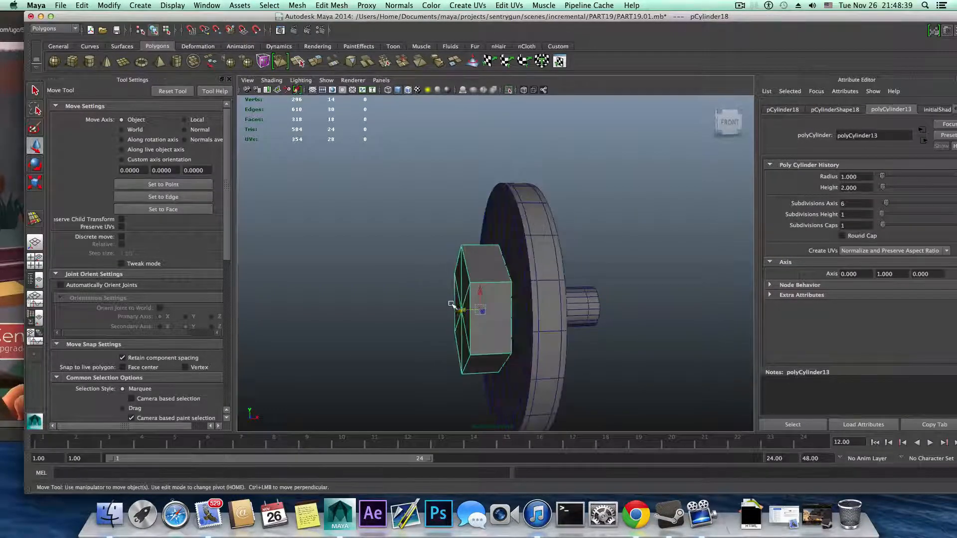
pyautogui.moveTo(460, 307); pyautogui.dragTo(461, 310, button='middle')
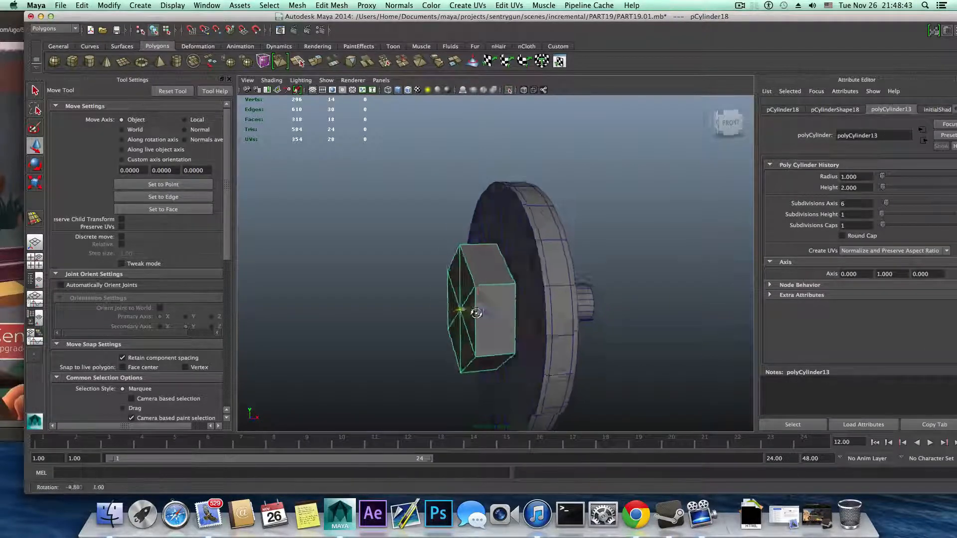
pyautogui.keyDown('alt'); pyautogui.moveTo(476, 313); pyautogui.dragTo(551, 310); pyautogui.keyUp('alt')
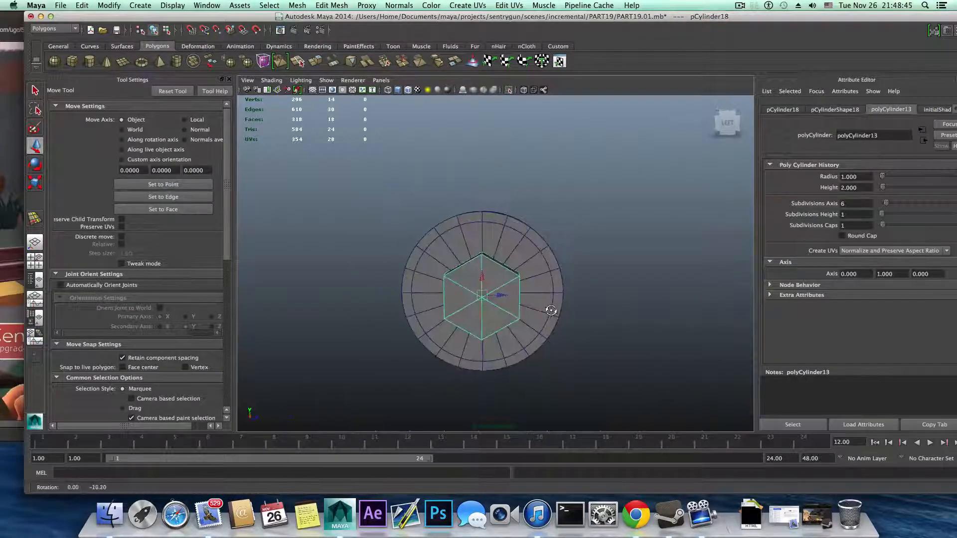
# Step: Bevel the hexagonal head's side edges and radial cap edges with an offset of 0.014, and preview its smoothness in object mode
pyautogui.keyDown('alt'); pyautogui.moveTo(559, 314); pyautogui.dragTo(630, 331, button='right'); pyautogui.keyUp('alt')
pyautogui.keyDown('alt'); pyautogui.moveTo(630, 331); pyautogui.dragTo(532, 330); pyautogui.keyUp('alt')
pyautogui.moveTo(491, 293); pyautogui.dragTo(484, 264, button='right')
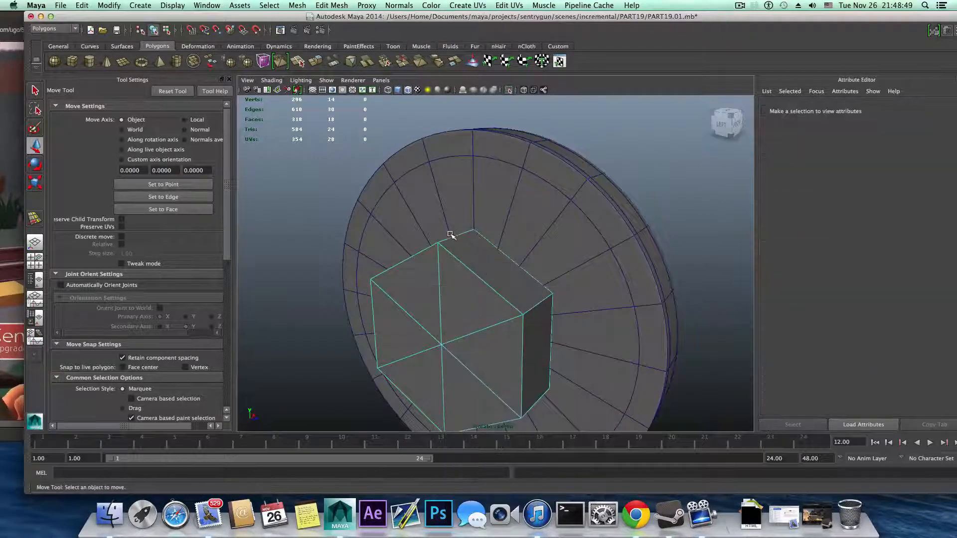
pyautogui.click(450, 237)
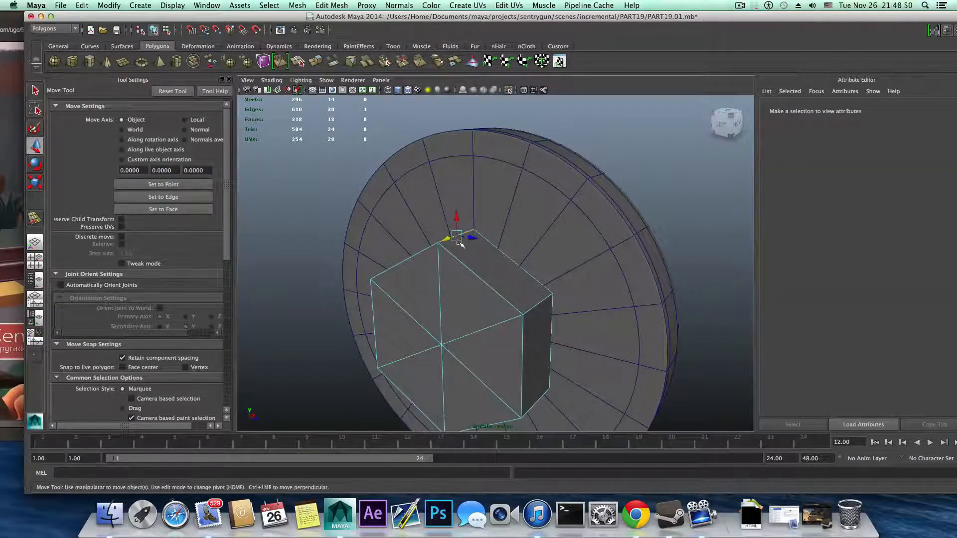
pyautogui.doubleClick(530, 310)
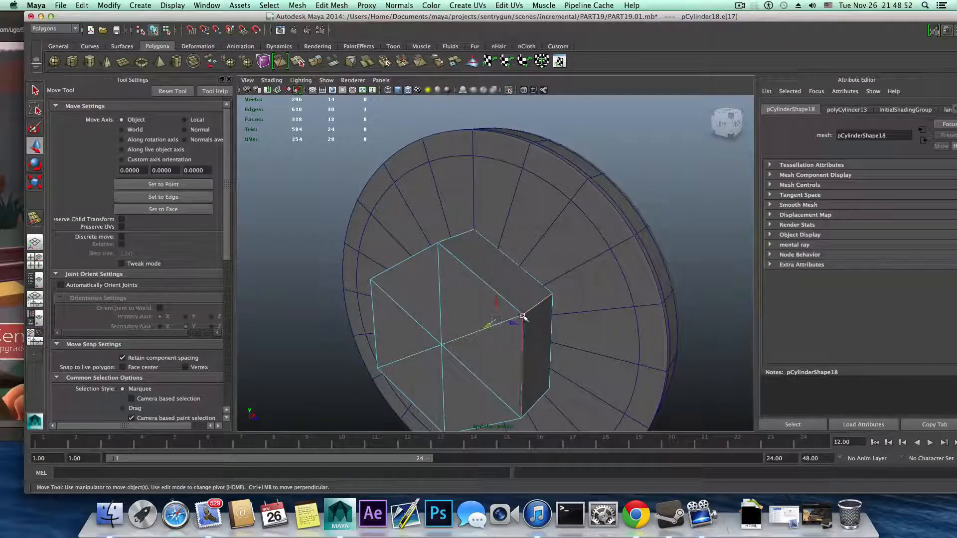
pyautogui.keyDown('shift'); pyautogui.doubleClick(451, 241); pyautogui.keyUp('shift')
pyautogui.keyDown('alt'); pyautogui.moveTo(438, 310); pyautogui.dragTo(478, 314); pyautogui.keyUp('alt')
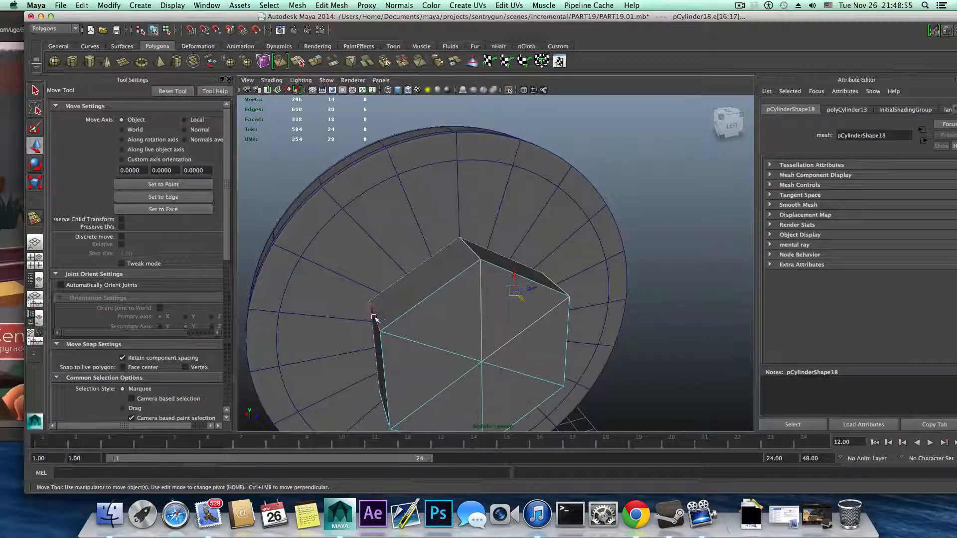
pyautogui.keyDown('alt'); pyautogui.moveTo(422, 354); pyautogui.dragTo(455, 347); pyautogui.keyUp('alt')
pyautogui.keyDown('shift'); pyautogui.doubleClick(393, 371); pyautogui.keyUp('shift')
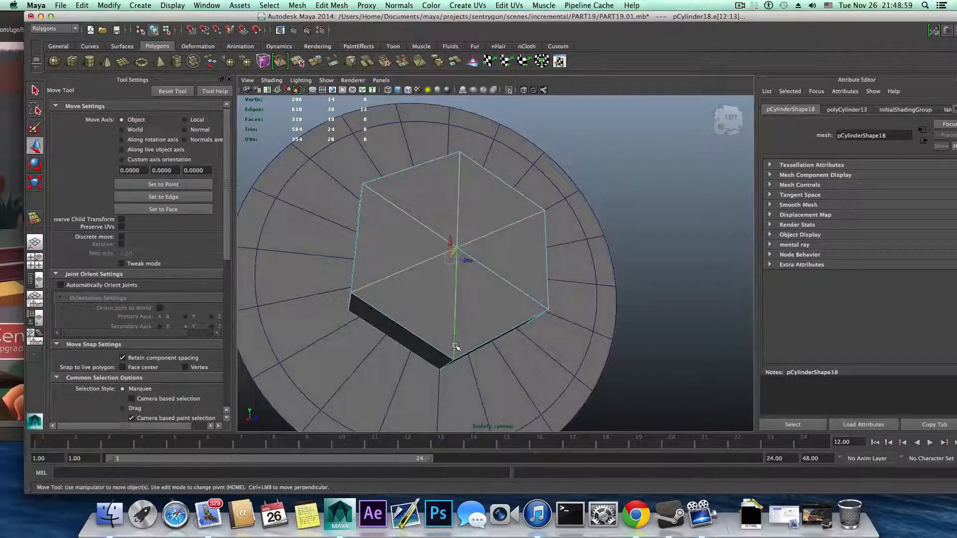
pyautogui.keyDown('alt'); pyautogui.moveTo(511, 285); pyautogui.dragTo(483, 328); pyautogui.keyUp('alt')
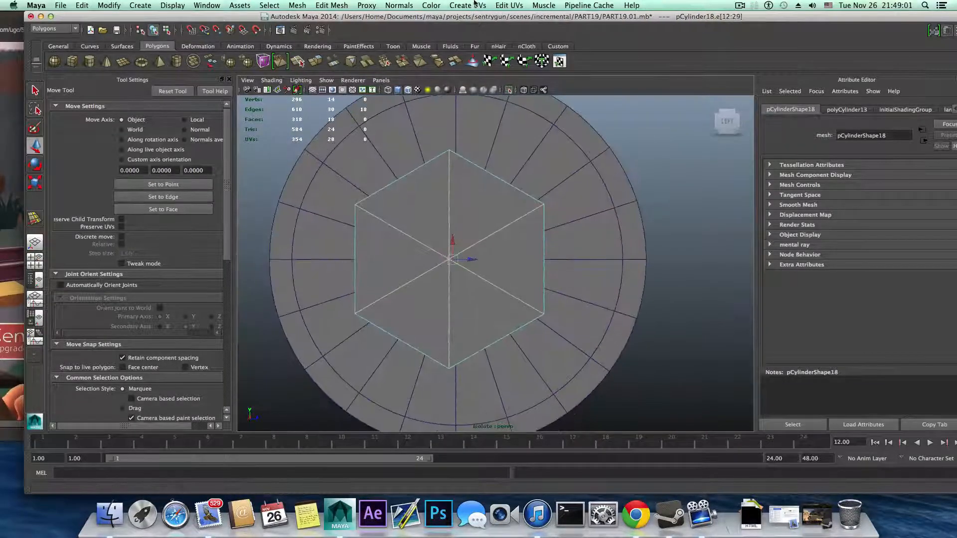
pyautogui.click(331, 5)
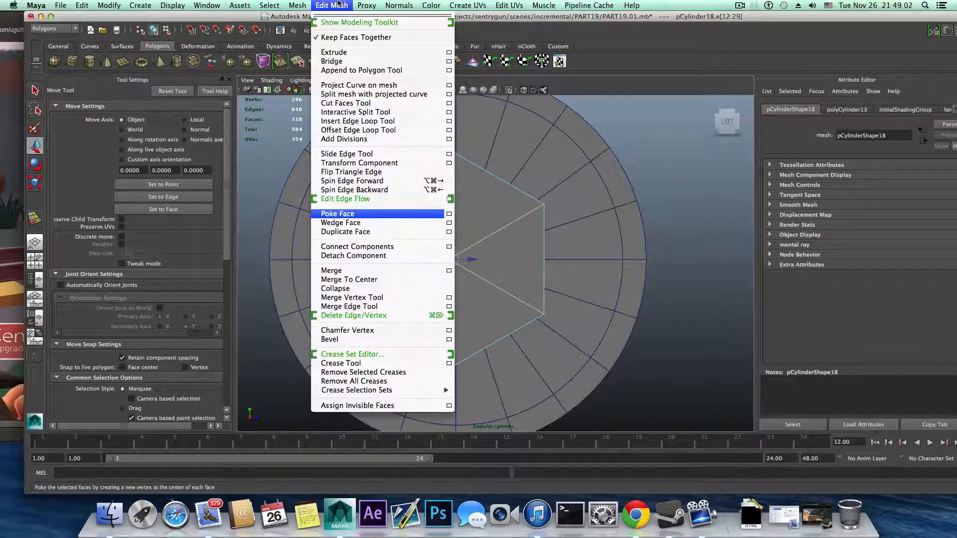
pyautogui.click(339, 343)
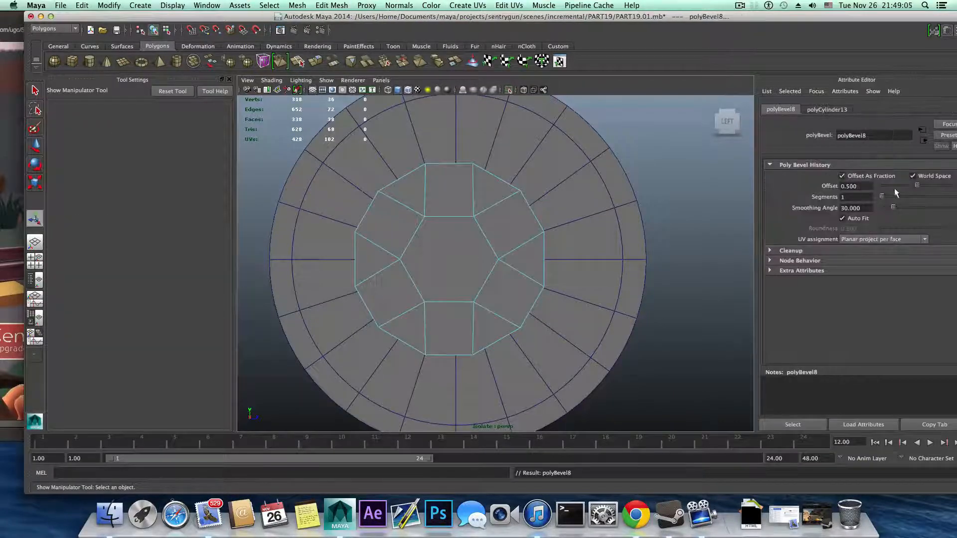
pyautogui.moveTo(917, 187); pyautogui.dragTo(881, 189)
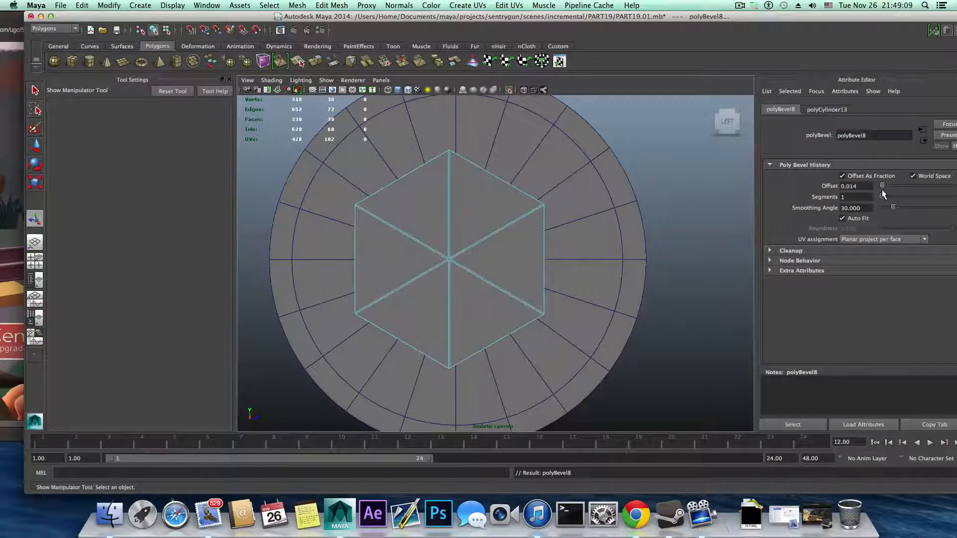
pyautogui.keyDown('alt'); pyautogui.moveTo(618, 239); pyautogui.dragTo(588, 263); pyautogui.keyUp('alt')
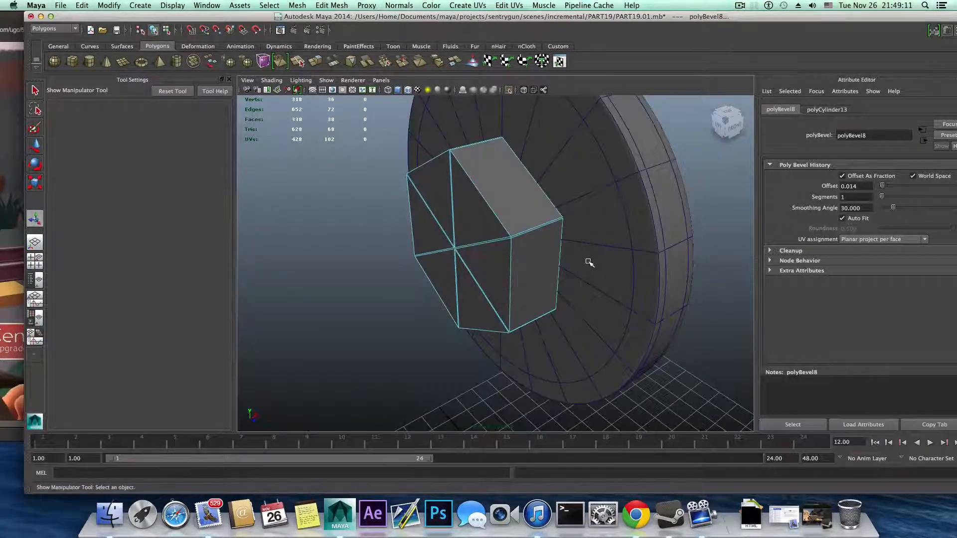
pyautogui.press('F8')
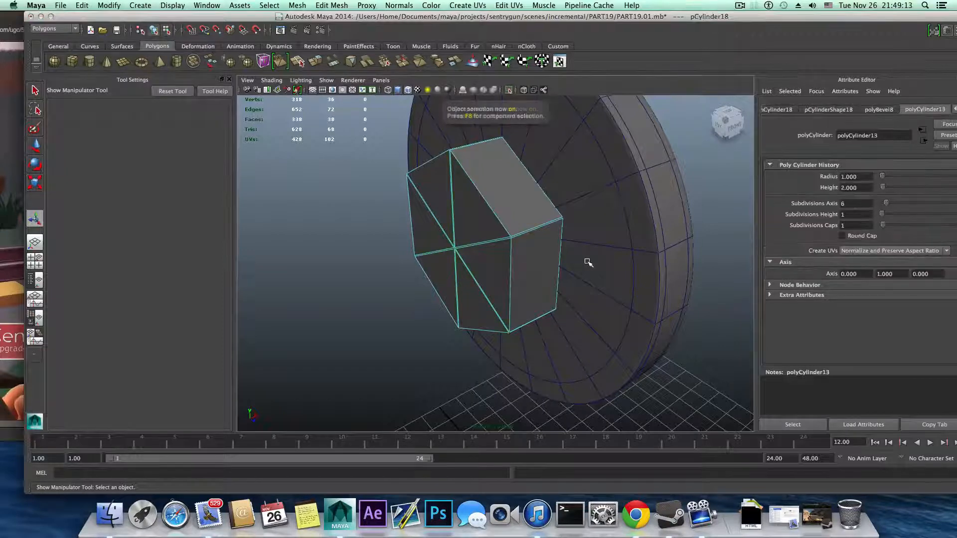
pyautogui.press('3')
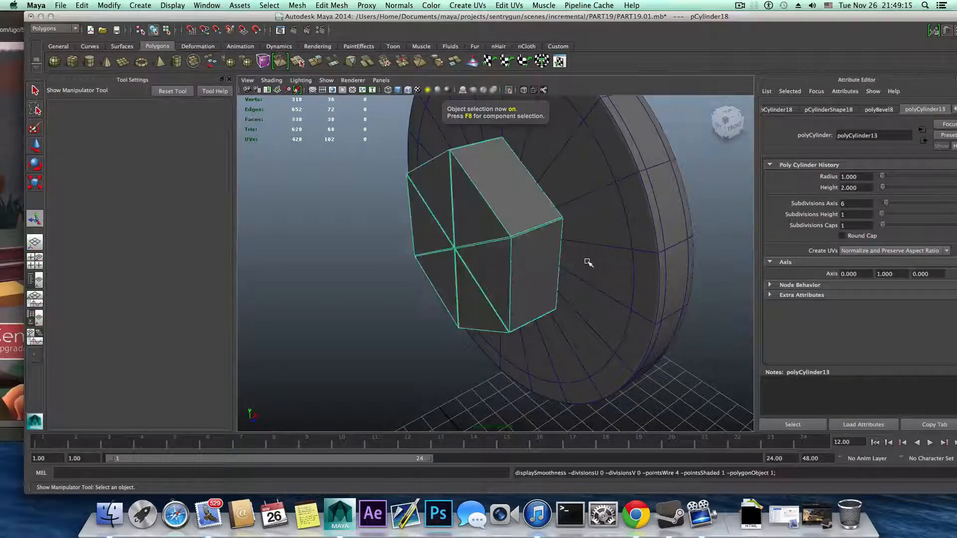
# Step: Bevel the edge loop around the hexagonal head's outer face with an offset of 0.042
pyautogui.keyDown('alt'); pyautogui.moveTo(587, 262); pyautogui.dragTo(488, 264); pyautogui.keyUp('alt')
pyautogui.scroll(5, 488, 263)
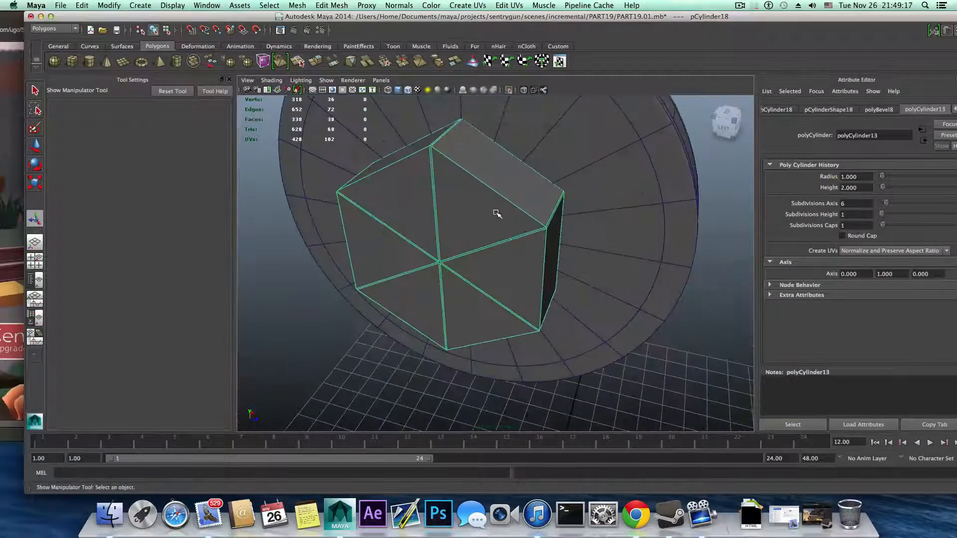
pyautogui.moveTo(497, 211); pyautogui.dragTo(501, 190, button='right')
pyautogui.doubleClick(499, 193)
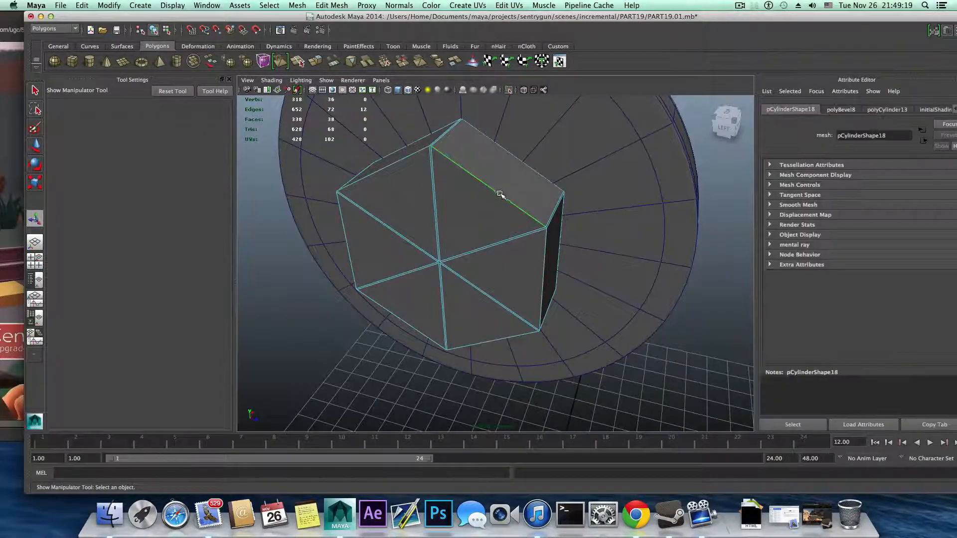
pyautogui.click(333, 5)
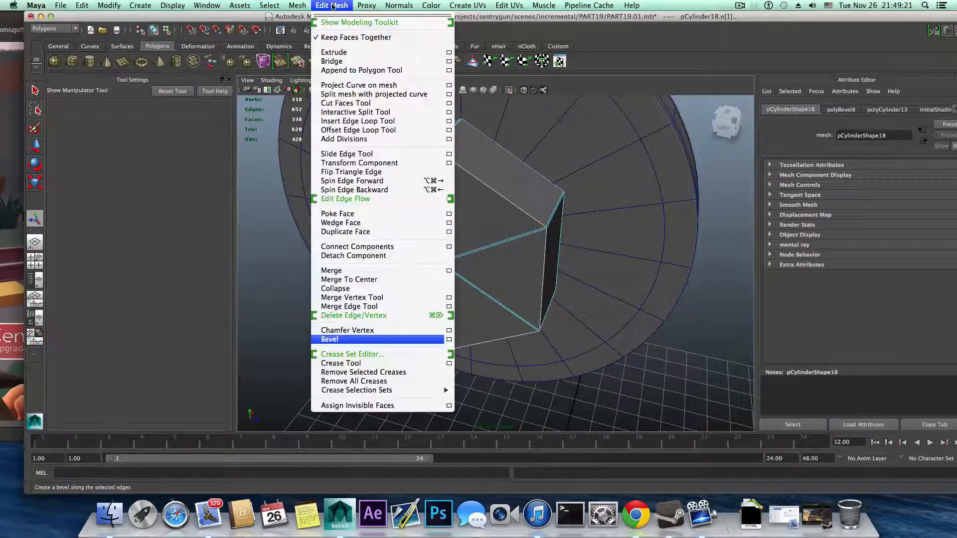
pyautogui.click(438, 339)
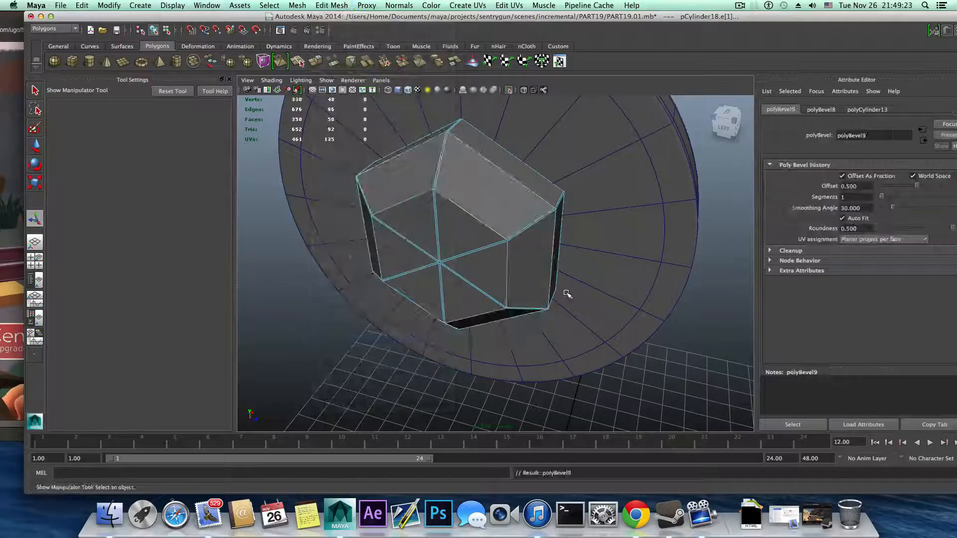
pyautogui.moveTo(918, 187); pyautogui.dragTo(884, 184)
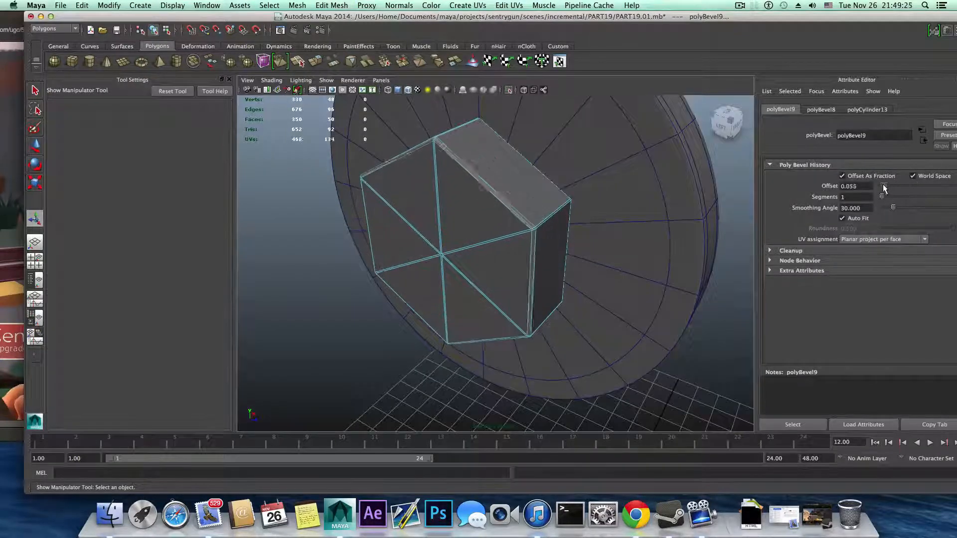
pyautogui.keyDown('alt'); pyautogui.moveTo(669, 227); pyautogui.dragTo(601, 216); pyautogui.keyUp('alt')
pyautogui.press('F8')
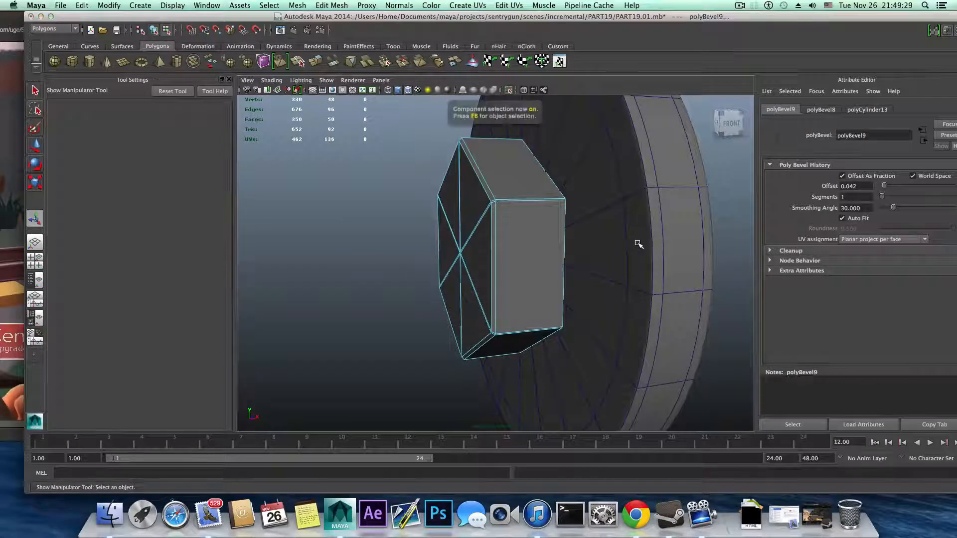
# Step: Duplicate the beveled hexagonal head, show the whole sentry gun again and move the copy onto the pivot disc on the opposite side
pyautogui.scroll(-5, 637, 244)
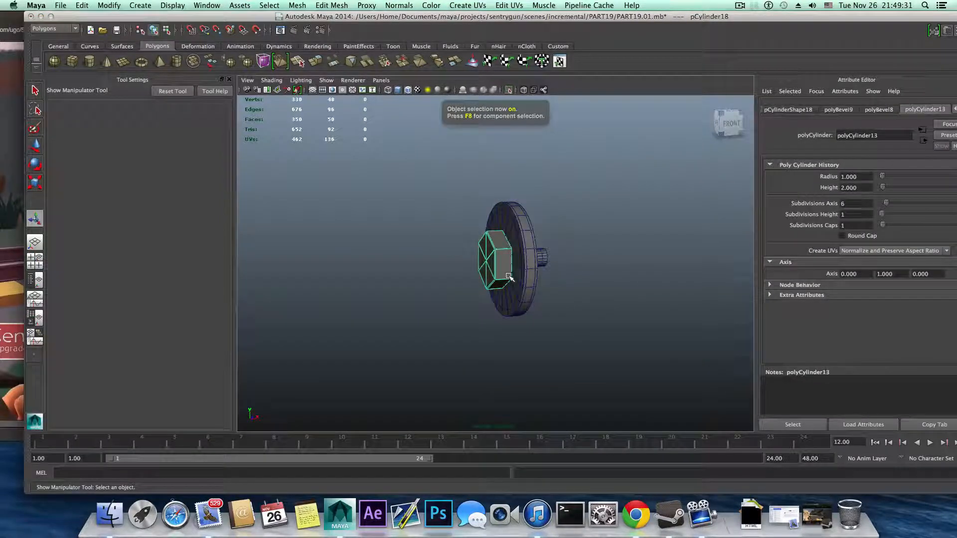
pyautogui.hotkey('ctrl', 'd')
pyautogui.press('w')
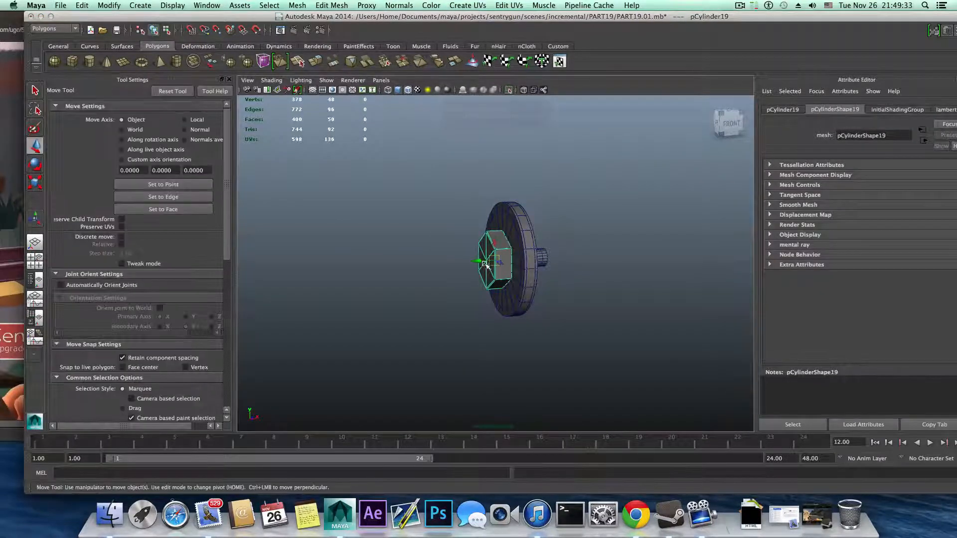
pyautogui.moveTo(480, 261)
pyautogui.mouseDown()
pyautogui.moveTo(684, 249)
pyautogui.moveTo(495, 280)
pyautogui.moveTo(472, 278)
pyautogui.moveTo(483, 253)
pyautogui.mouseUp()
pyautogui.click(507, 88)
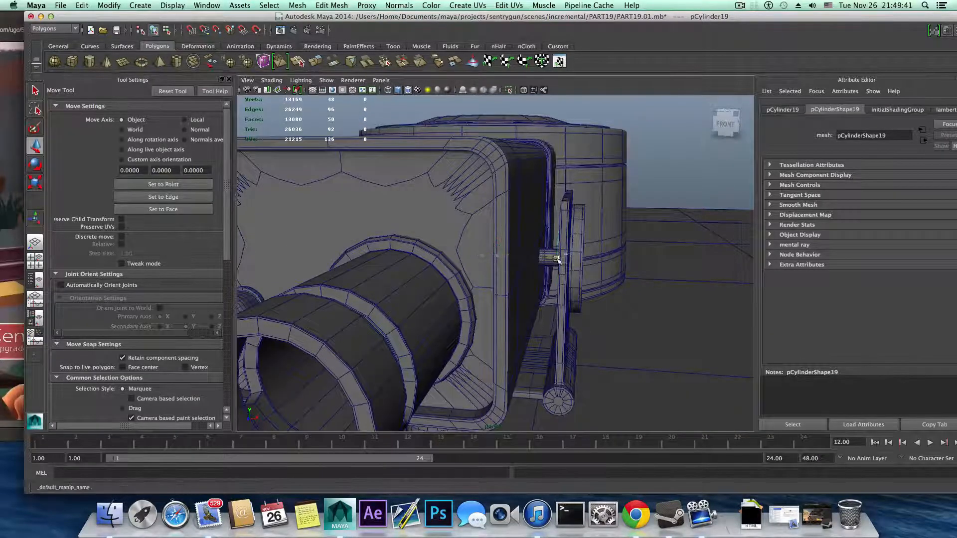
pyautogui.moveTo(556, 259); pyautogui.dragTo(487, 260)
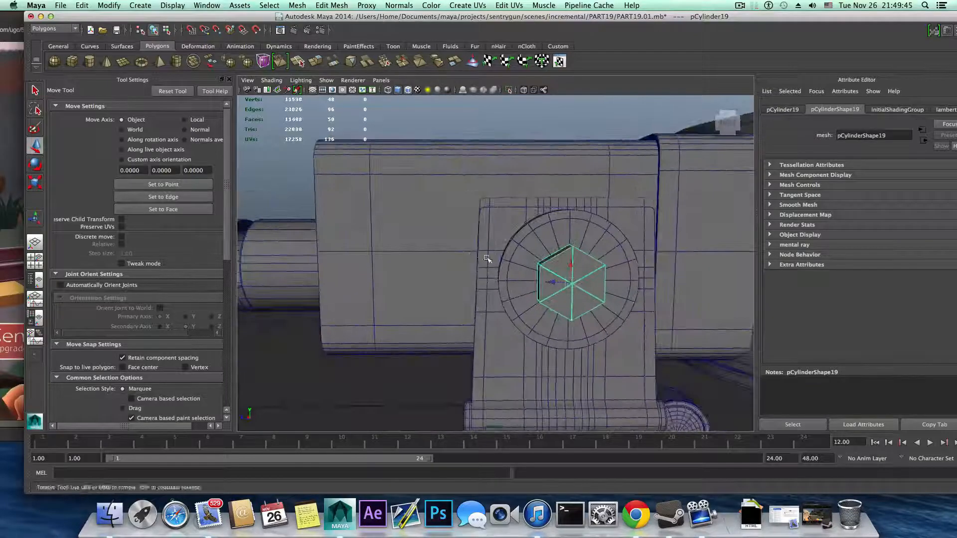
# Step: Shorten the gun's barrel by moving its front-section vertices back toward the body, and return to object mode
pyautogui.scroll(-6, 496, 271)
pyautogui.keyDown('alt'); pyautogui.moveTo(525, 337); pyautogui.dragTo(580, 324, button='middle'); pyautogui.keyUp('alt')
pyautogui.click(506, 255)
pyautogui.moveTo(519, 295)
pyautogui.keyDown('alt'); pyautogui.mouseDown()
pyautogui.moveTo(532, 295)
pyautogui.moveTo(533, 309)
pyautogui.moveTo(520, 285)
pyautogui.mouseUp(); pyautogui.keyUp('alt')
pyautogui.scroll(8, 664, 327)
pyautogui.keyDown('alt'); pyautogui.moveTo(595, 311); pyautogui.dragTo(578, 289); pyautogui.keyUp('alt')
pyautogui.moveTo(548, 218); pyautogui.dragTo(518, 218, button='right')
pyautogui.moveTo(420, 156); pyautogui.dragTo(577, 366)
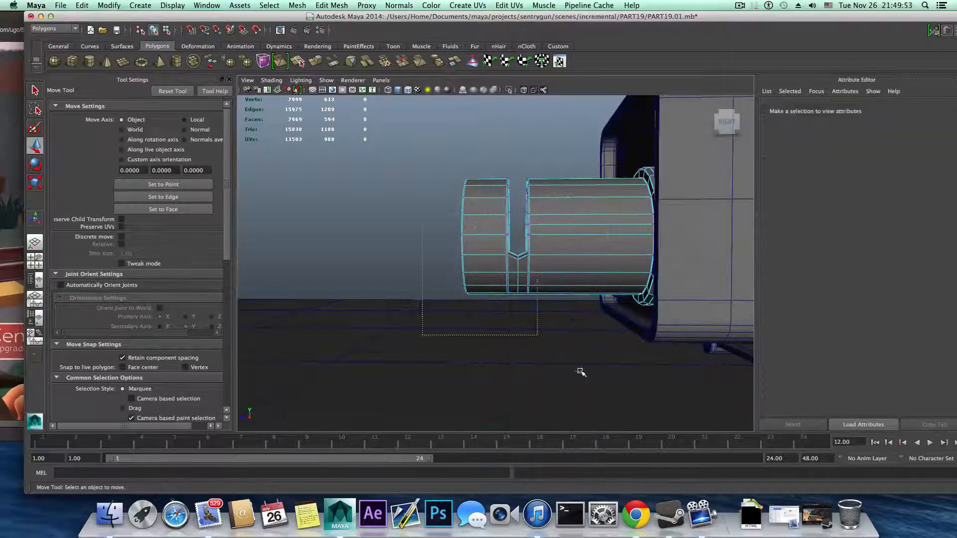
pyautogui.moveTo(484, 236); pyautogui.dragTo(644, 278)
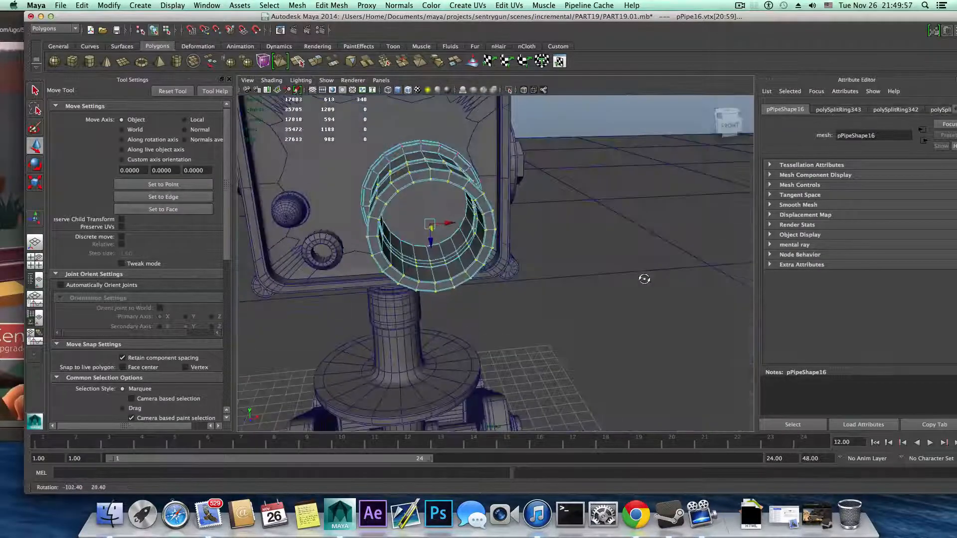
pyautogui.press('F8')
pyautogui.press('F8')
pyautogui.scroll(-5, 613, 290)
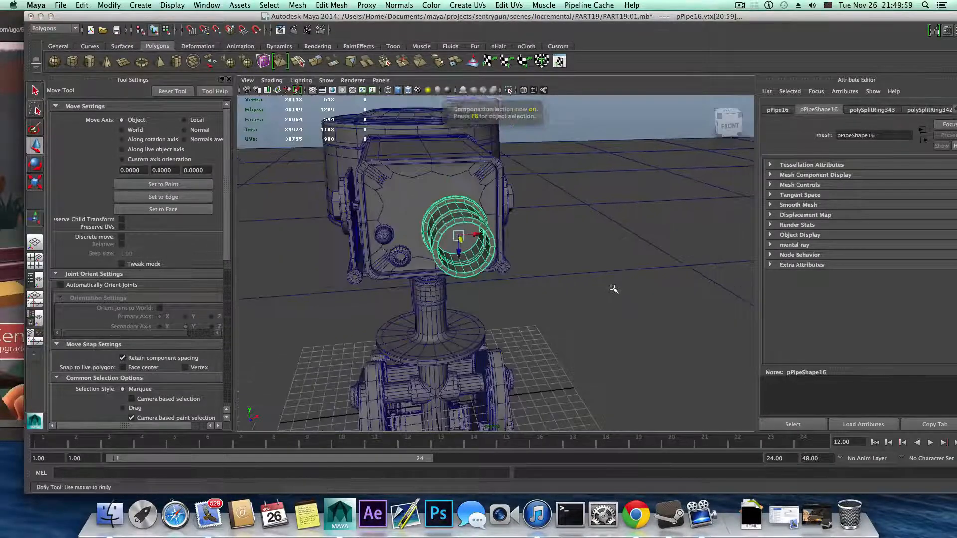
pyautogui.press('F8')
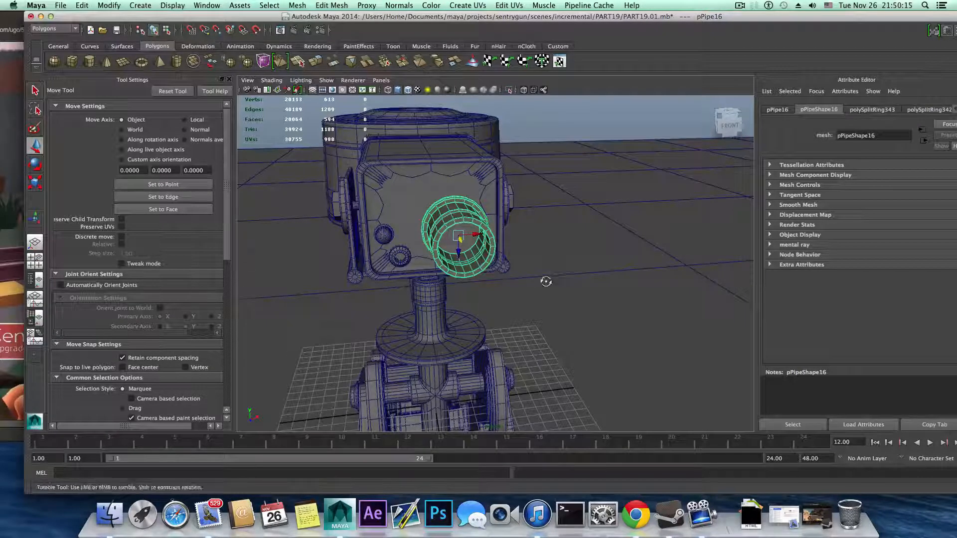
# Step: Select both hexagonal heads on the pivot discs at the two sides of the gun
pyautogui.keyDown('alt'); pyautogui.moveTo(544, 279); pyautogui.dragTo(317, 218); pyautogui.keyUp('alt')
pyautogui.click(605, 214)
pyautogui.click(304, 218)
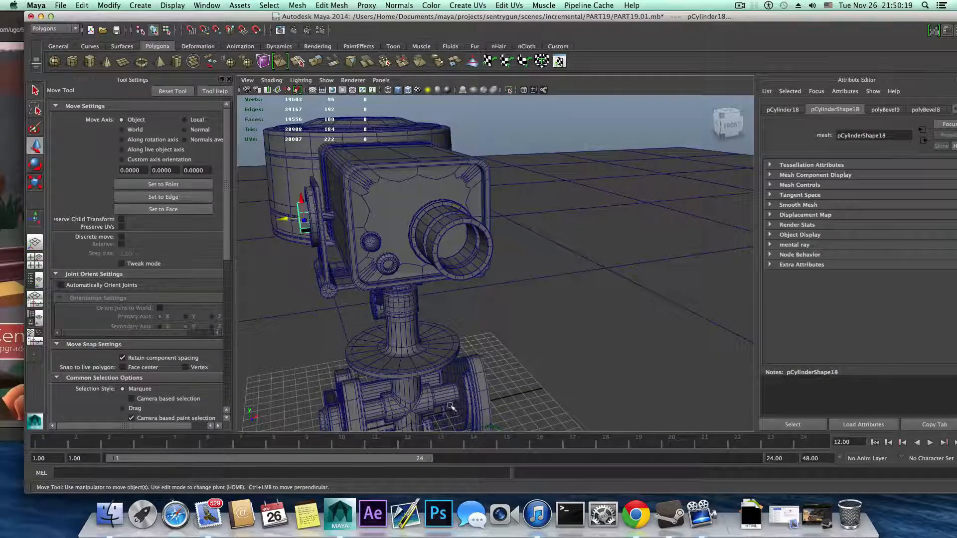
pyautogui.keyDown('alt'); pyautogui.moveTo(483, 297); pyautogui.dragTo(570, 311); pyautogui.keyUp('alt')
pyautogui.keyDown('alt'); pyautogui.moveTo(580, 332); pyautogui.dragTo(523, 283, button='right'); pyautogui.keyUp('alt')
pyautogui.keyDown('alt'); pyautogui.moveTo(481, 343); pyautogui.dragTo(481, 300, button='middle'); pyautogui.keyUp('alt')
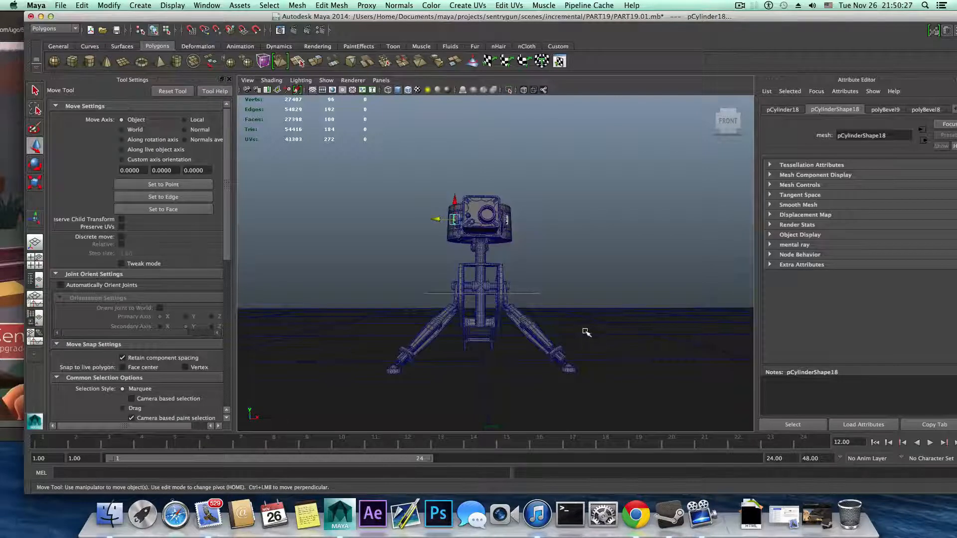
# Step: Add the ground plane to the selection and invert it, selecting all sentry gun parts except the two hexagonal heads
pyautogui.click(585, 332)
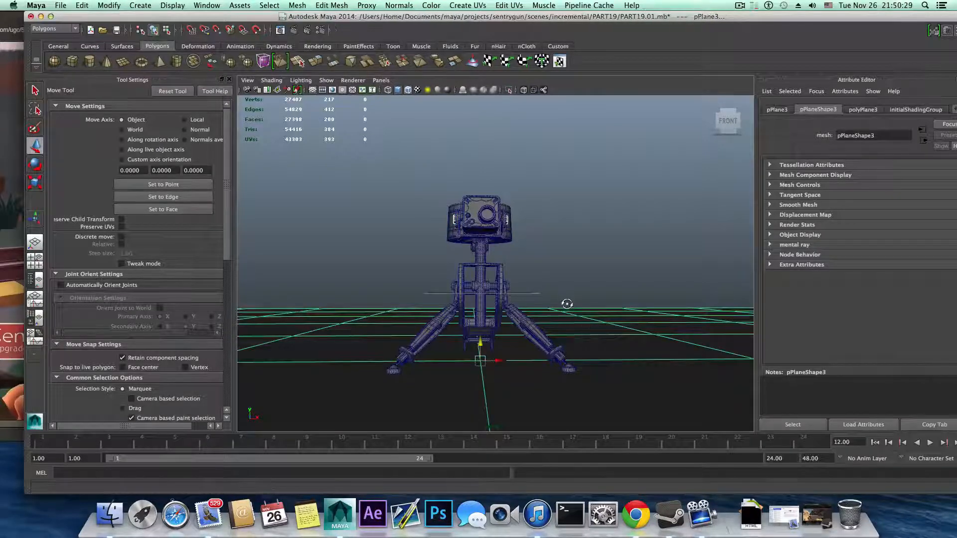
pyautogui.keyDown('alt'); pyautogui.moveTo(567, 303); pyautogui.dragTo(543, 305); pyautogui.keyUp('alt')
pyautogui.keyDown('alt'); pyautogui.moveTo(574, 303); pyautogui.dragTo(532, 296, button='right'); pyautogui.keyUp('alt')
pyautogui.keyDown('alt'); pyautogui.moveTo(532, 296); pyautogui.dragTo(532, 293); pyautogui.keyUp('alt')
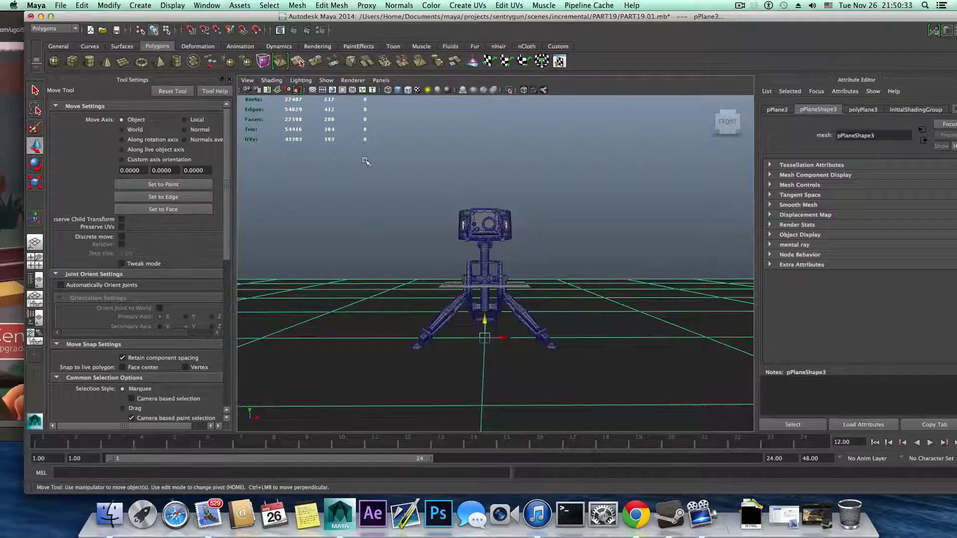
pyautogui.moveTo(350, 148); pyautogui.dragTo(628, 425)
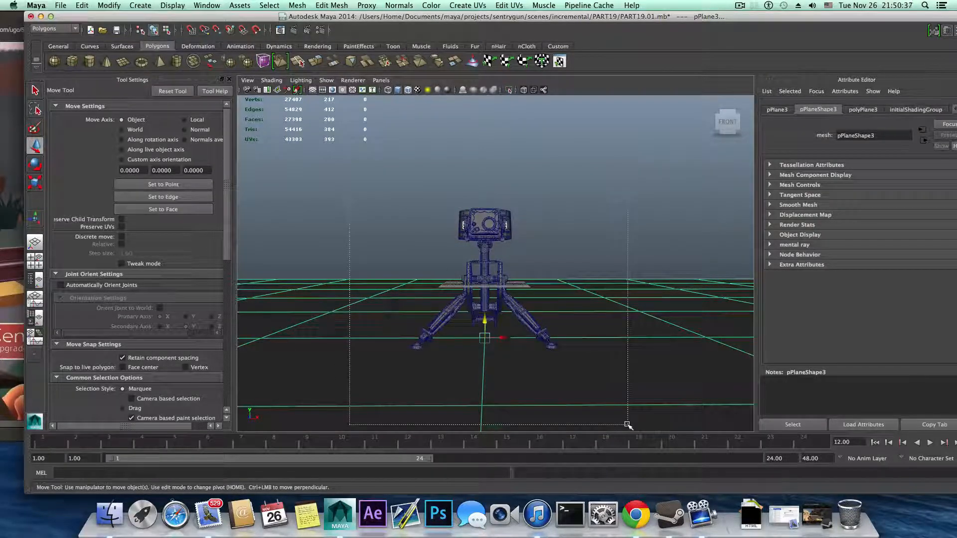
pyautogui.moveTo(627, 425); pyautogui.dragTo(628, 426)
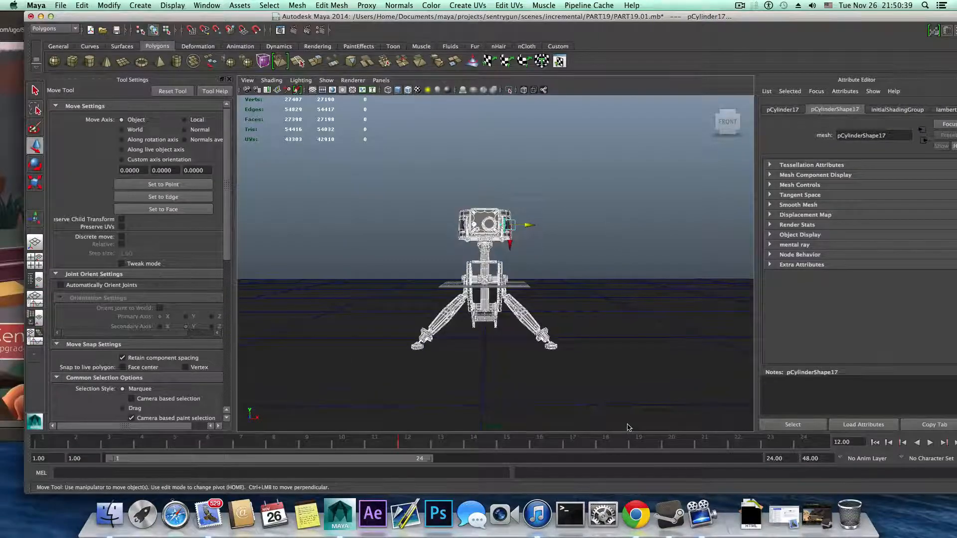
pyautogui.keyDown('alt'); pyautogui.moveTo(513, 355); pyautogui.dragTo(604, 360, button='right'); pyautogui.keyUp('alt')
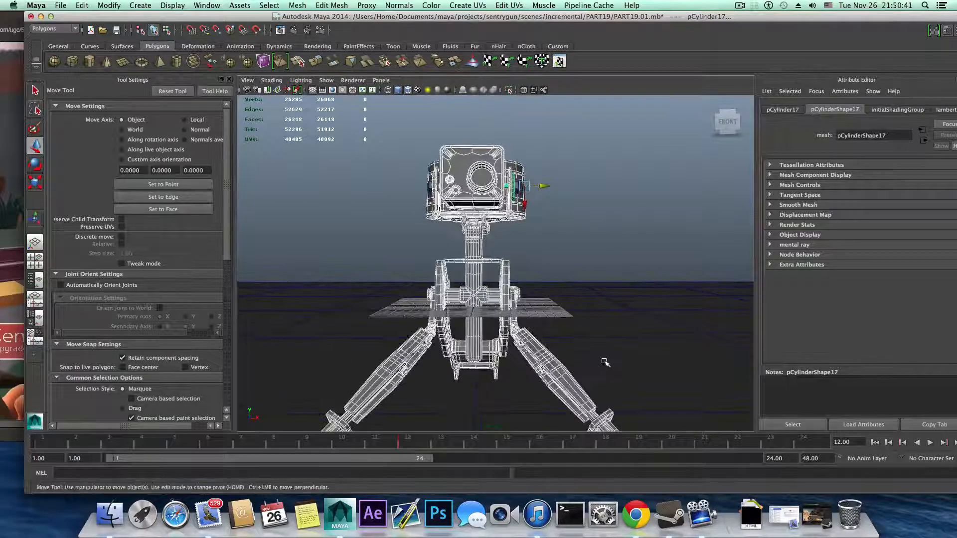
pyautogui.keyDown('alt'); pyautogui.moveTo(604, 361); pyautogui.dragTo(553, 299); pyautogui.keyUp('alt')
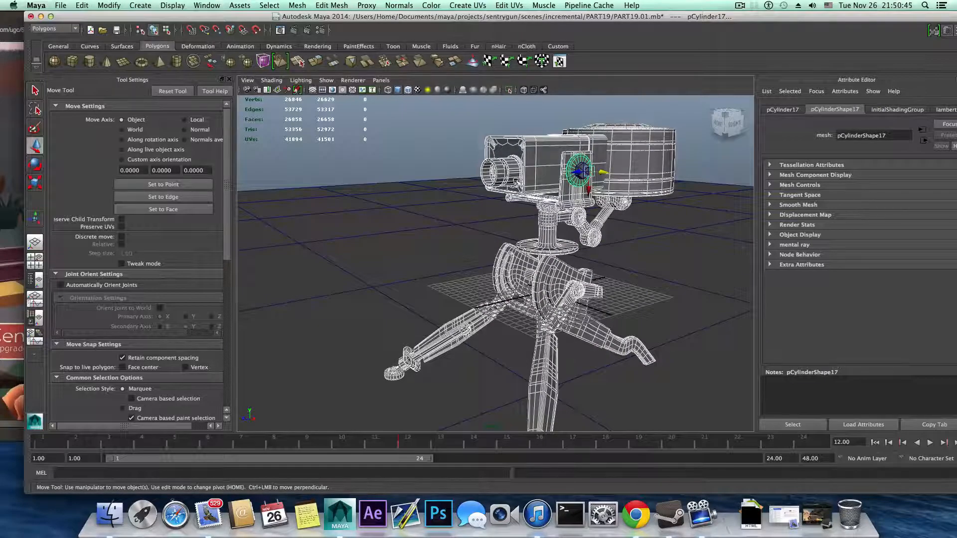
pyautogui.keyDown('alt'); pyautogui.moveTo(512, 258); pyautogui.dragTo(515, 285, button='middle'); pyautogui.keyUp('alt')
pyautogui.keyDown('alt'); pyautogui.moveTo(516, 281); pyautogui.dragTo(554, 303); pyautogui.keyUp('alt')
pyautogui.scroll(5, 553, 303)
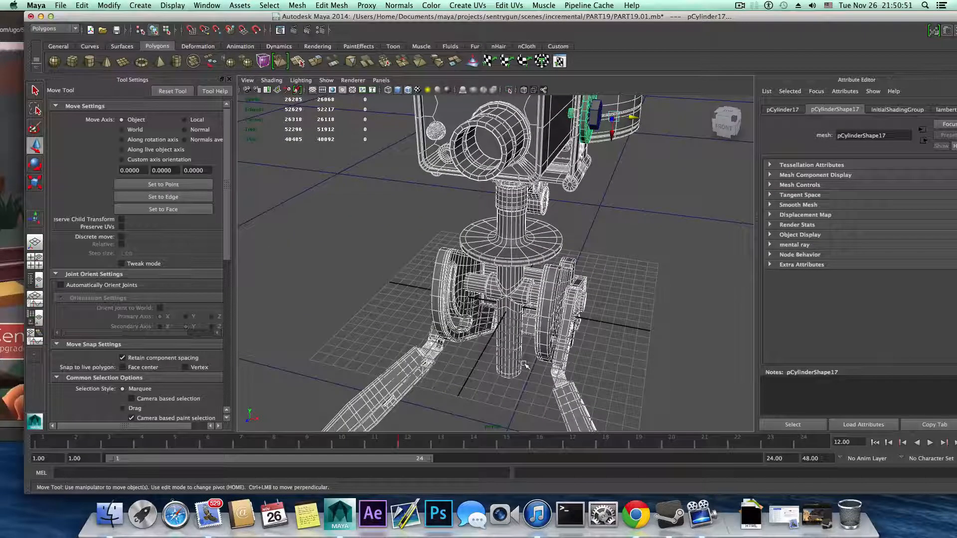
# Step: Turn on smooth mesh preview for the selected sentry gun parts and delete their construction history
pyautogui.press('3')
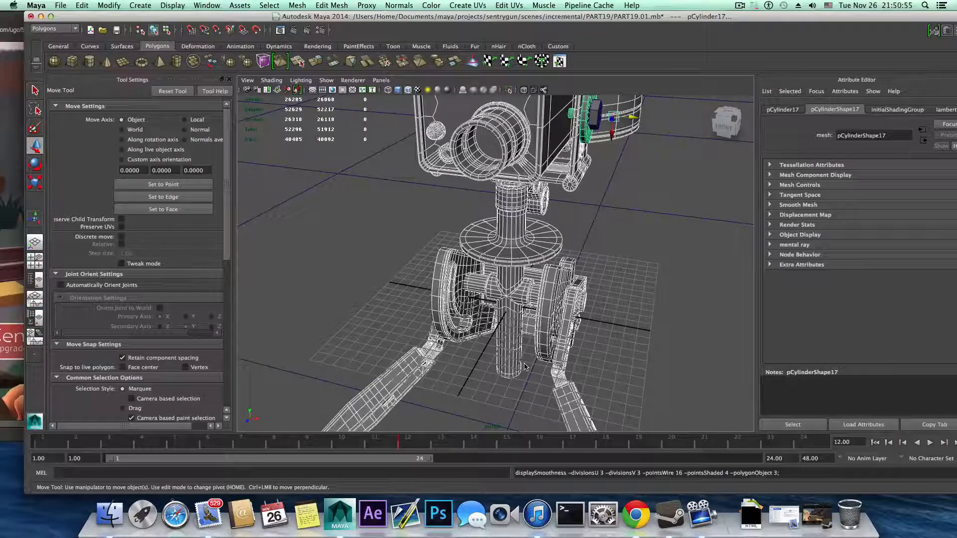
pyautogui.keyDown('alt'); pyautogui.moveTo(524, 367); pyautogui.dragTo(541, 344); pyautogui.keyUp('alt')
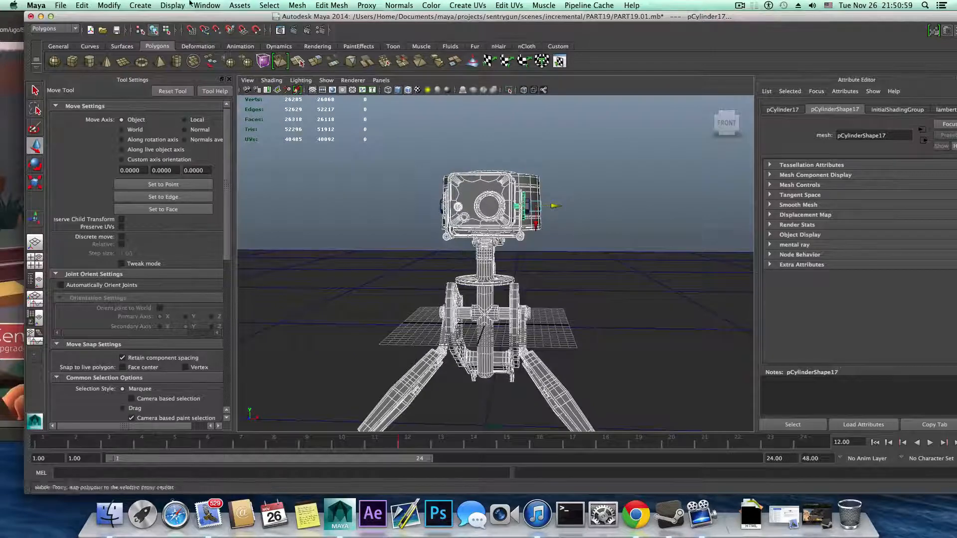
pyautogui.moveTo(115, 19); pyautogui.dragTo(106, 19)
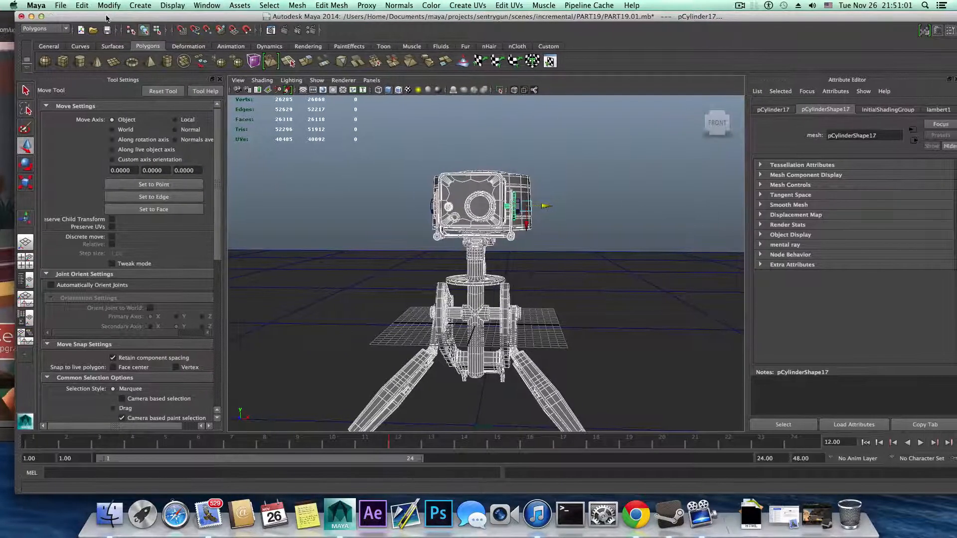
pyautogui.click(82, 5)
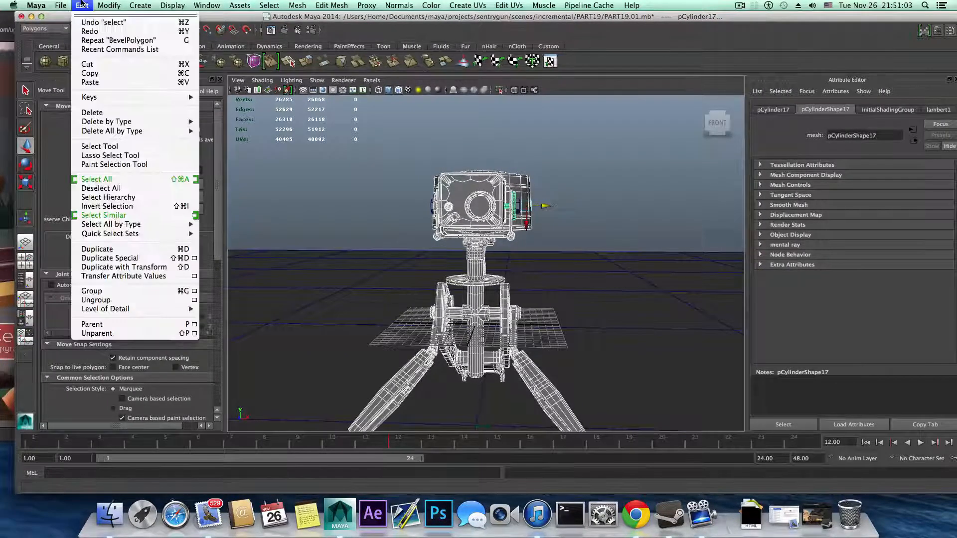
pyautogui.moveTo(137, 121)
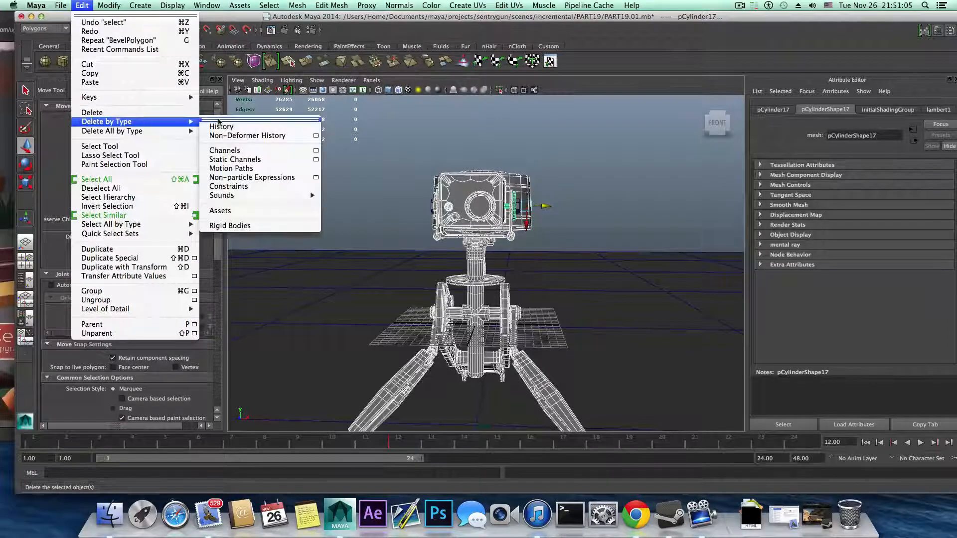
pyautogui.click(221, 128)
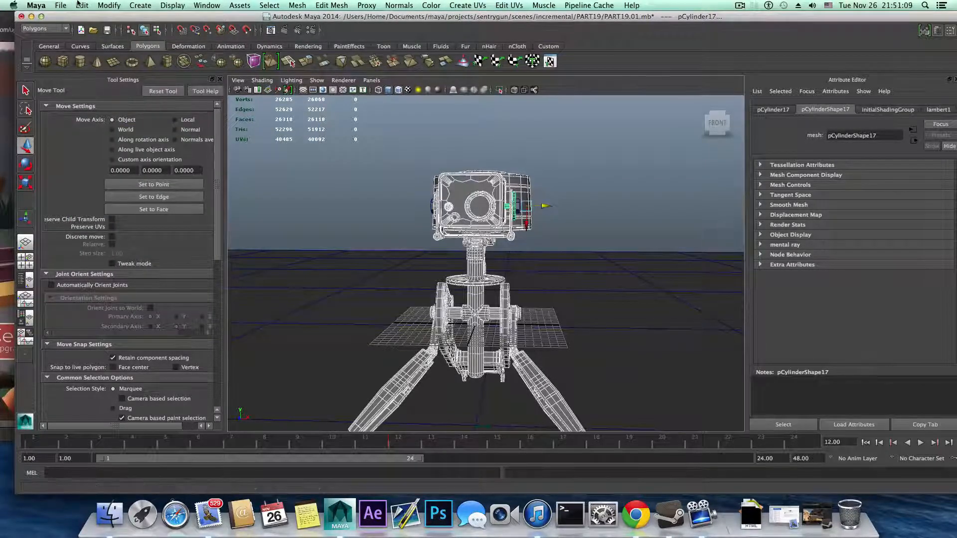
# Step: Check the node lists of the gun body, both pivot side plates and a front leg for leftover construction history
pyautogui.click(459, 196)
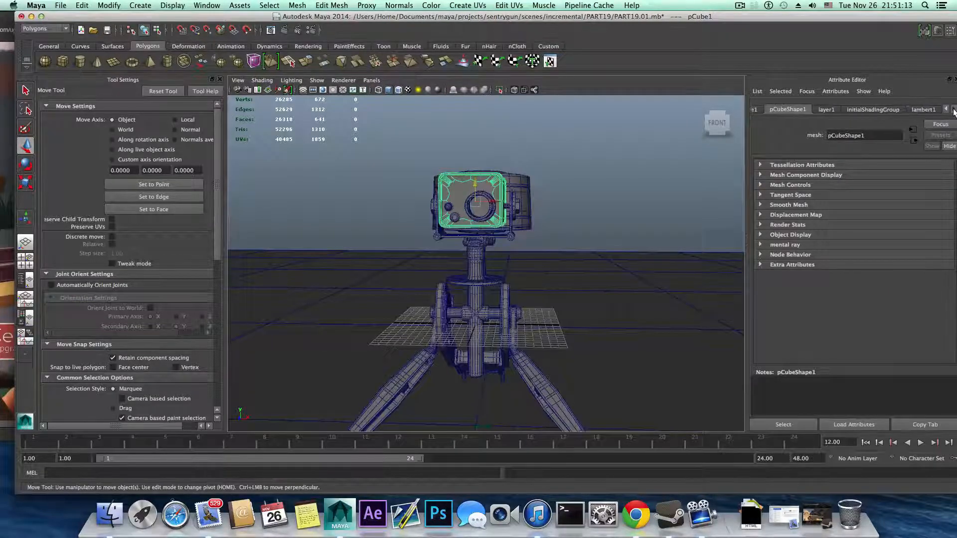
pyautogui.click(502, 303)
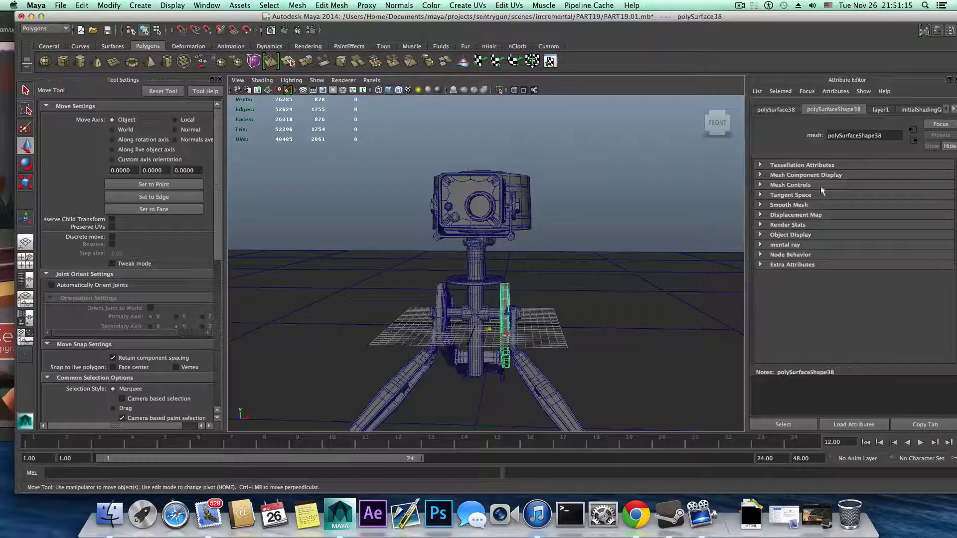
pyautogui.click(954, 110)
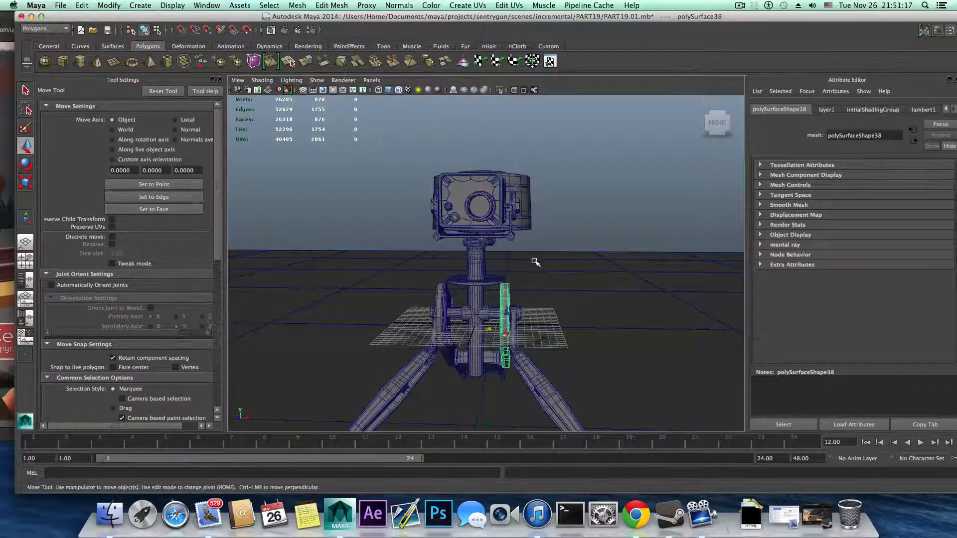
pyautogui.click(549, 382)
pyautogui.keyDown('alt'); pyautogui.moveTo(548, 381); pyautogui.dragTo(618, 319); pyautogui.keyUp('alt')
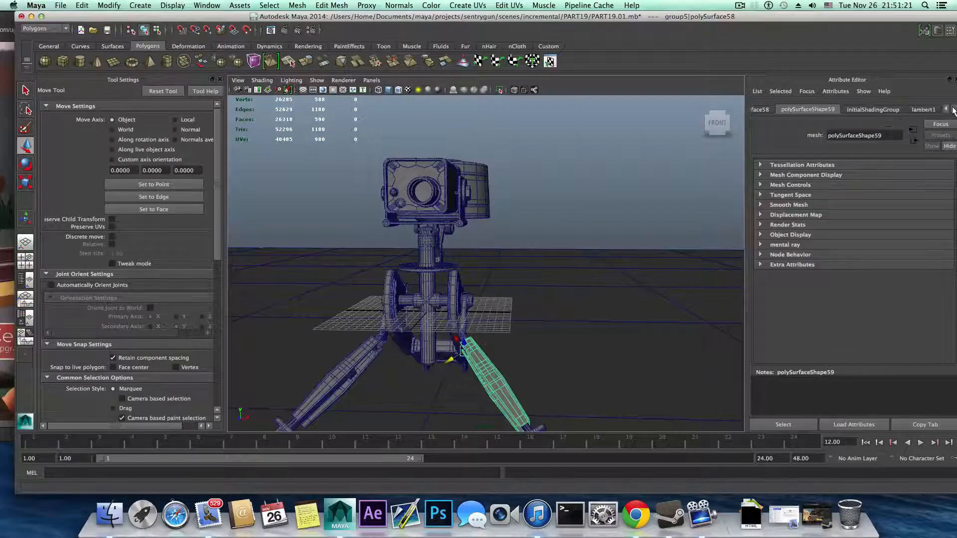
pyautogui.click(392, 304)
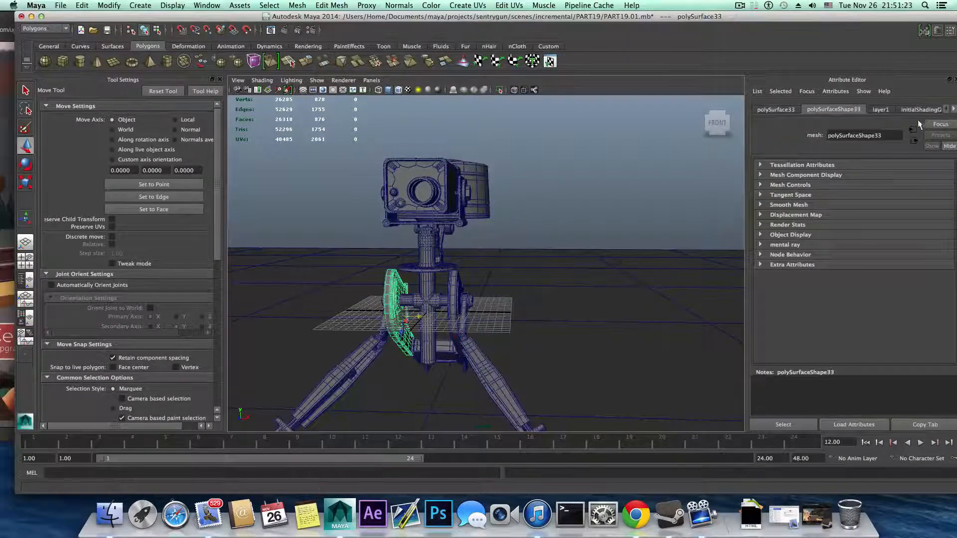
pyautogui.click(952, 110)
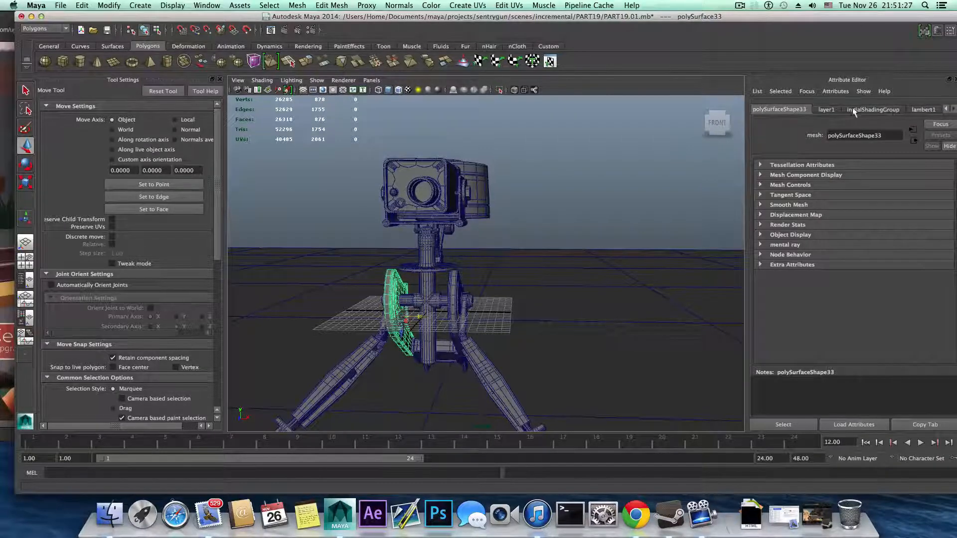
pyautogui.click(946, 110)
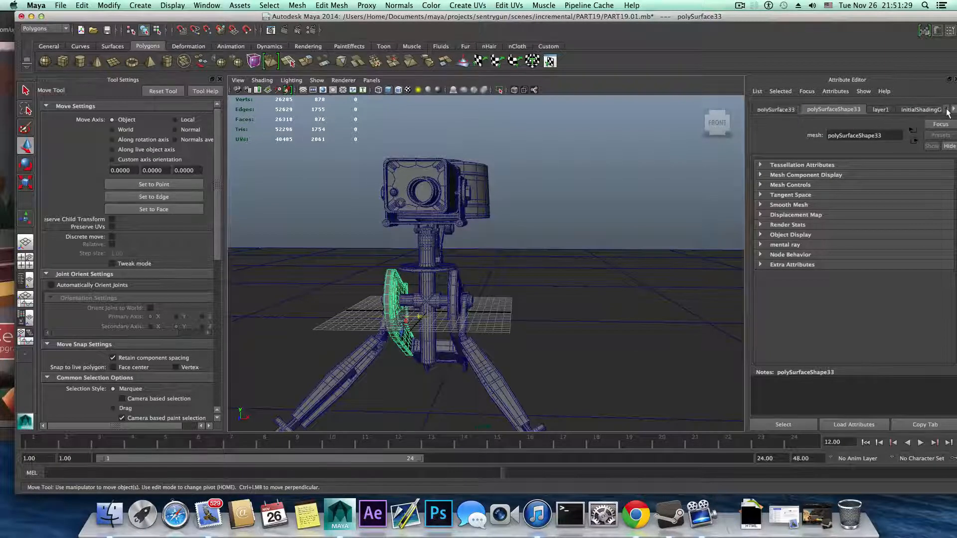
pyautogui.click(952, 110)
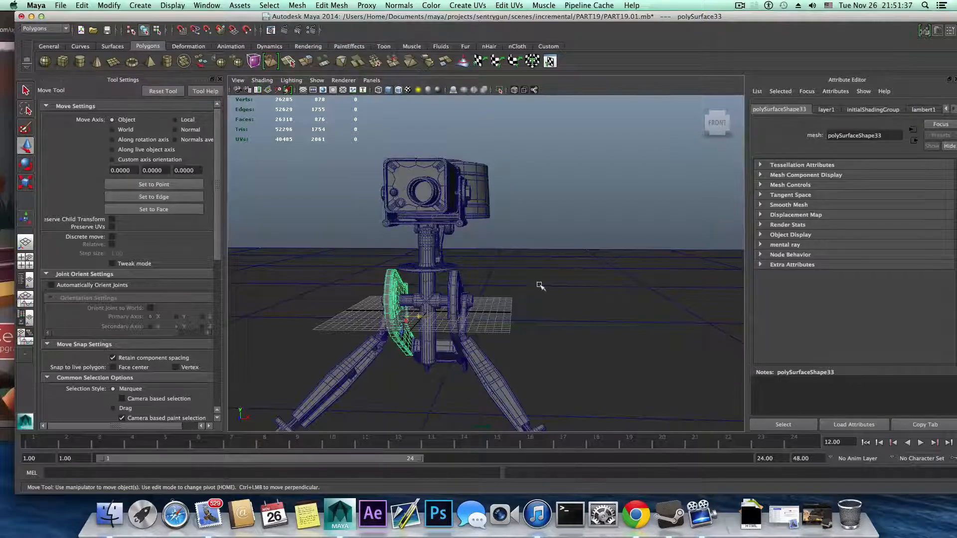
# Step: Examine the whole sentry gun from the front, above and side, then closely inspect the gun body, drum and linkage arm
pyautogui.keyDown('alt'); pyautogui.moveTo(540, 285); pyautogui.dragTo(504, 268); pyautogui.keyUp('alt')
pyautogui.keyDown('alt'); pyautogui.moveTo(528, 192); pyautogui.dragTo(435, 229); pyautogui.keyUp('alt')
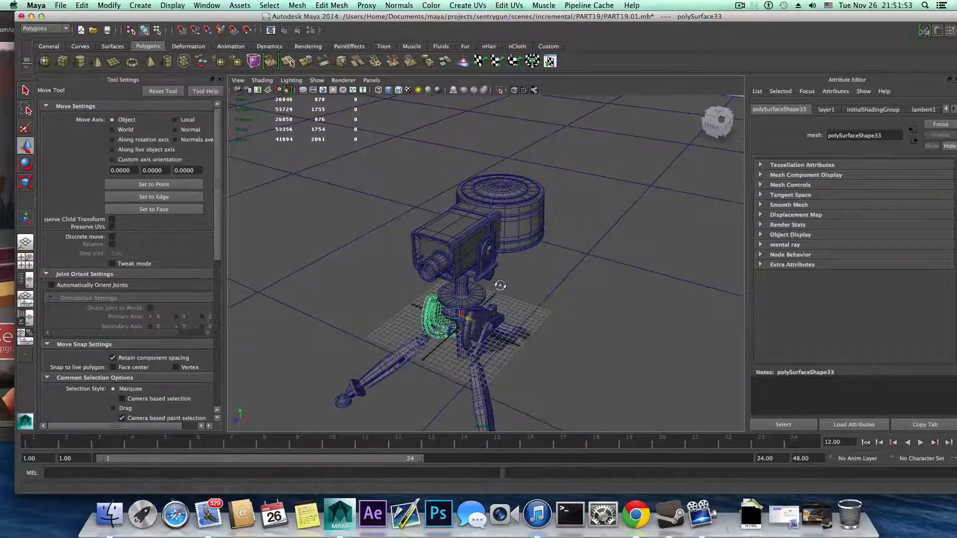
pyautogui.keyDown('alt'); pyautogui.moveTo(500, 285); pyautogui.dragTo(501, 176); pyautogui.keyUp('alt')
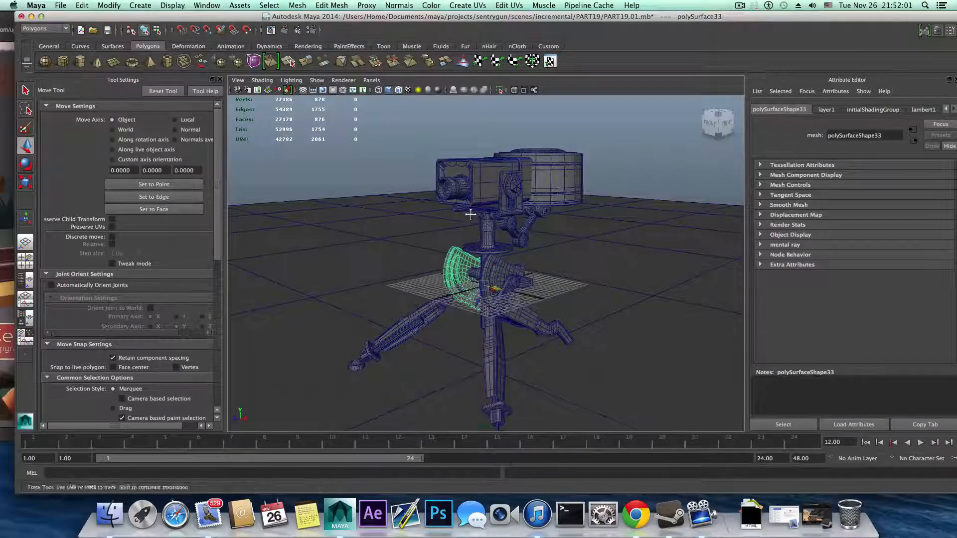
pyautogui.keyDown('alt'); pyautogui.moveTo(470, 214); pyautogui.dragTo(518, 214); pyautogui.keyUp('alt')
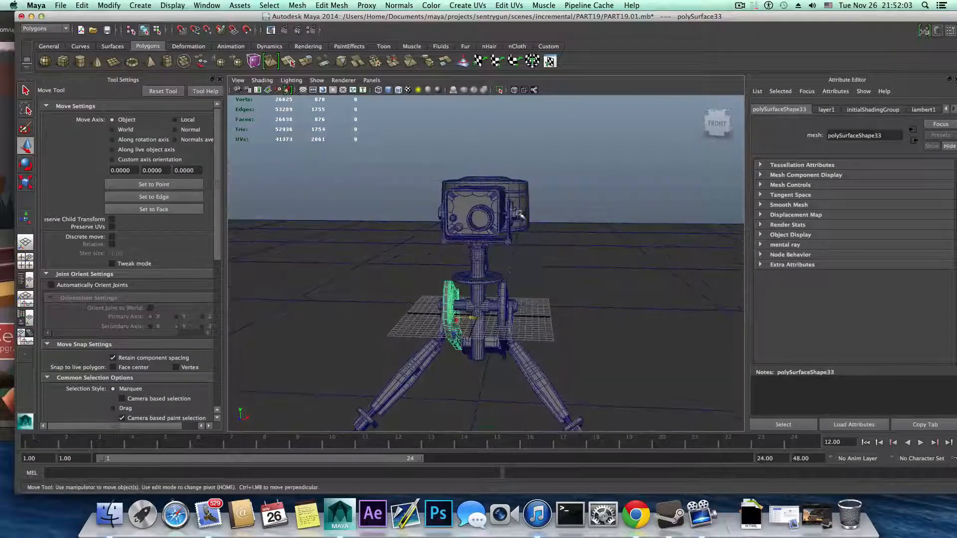
pyautogui.keyDown('alt'); pyautogui.moveTo(512, 277); pyautogui.dragTo(427, 239); pyautogui.keyUp('alt')
pyautogui.keyDown('alt'); pyautogui.moveTo(427, 234); pyautogui.dragTo(412, 270, button='middle'); pyautogui.keyUp('alt')
pyautogui.keyDown('alt'); pyautogui.moveTo(412, 260); pyautogui.dragTo(517, 273, button='right'); pyautogui.keyUp('alt')
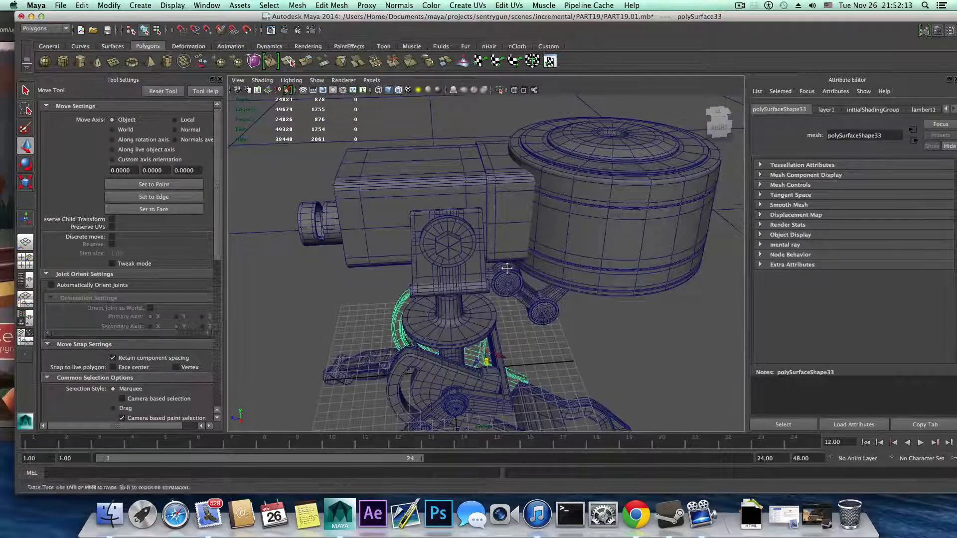
pyautogui.moveTo(507, 269)
pyautogui.keyDown('alt'); pyautogui.mouseDown()
pyautogui.moveTo(510, 280)
pyautogui.moveTo(504, 261)
pyautogui.mouseUp(); pyautogui.keyUp('alt')
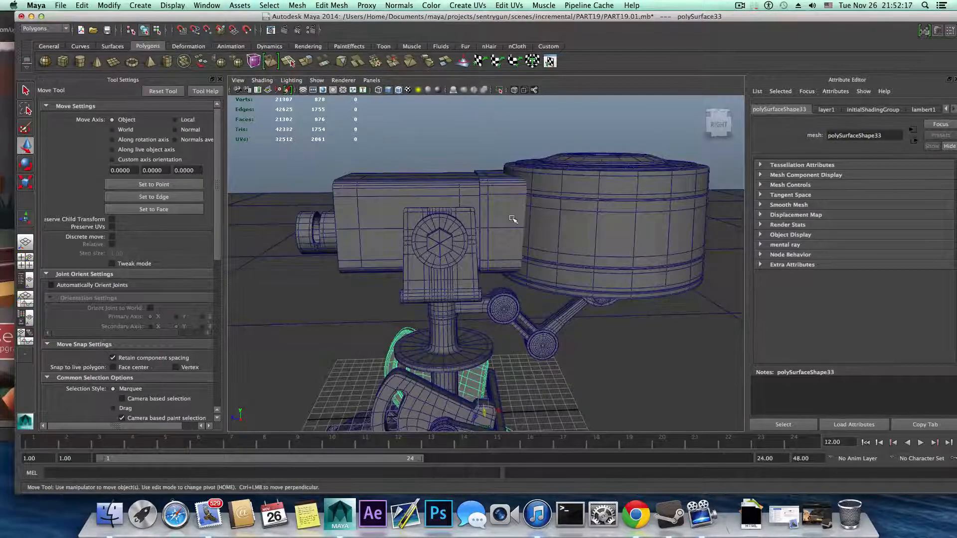
pyautogui.keyDown('alt'); pyautogui.moveTo(378, 217); pyautogui.dragTo(458, 266); pyautogui.keyUp('alt')
pyautogui.keyDown('alt'); pyautogui.moveTo(458, 266); pyautogui.dragTo(484, 307, button='right'); pyautogui.keyUp('alt')
pyautogui.moveTo(484, 307)
pyautogui.keyDown('alt'); pyautogui.mouseDown()
pyautogui.moveTo(469, 297)
pyautogui.moveTo(528, 314)
pyautogui.moveTo(508, 325)
pyautogui.moveTo(511, 344)
pyautogui.moveTo(480, 294)
pyautogui.moveTo(467, 301)
pyautogui.mouseUp(); pyautogui.keyUp('alt')
pyautogui.keyDown('alt'); pyautogui.moveTo(467, 301); pyautogui.dragTo(447, 259, button='middle'); pyautogui.keyUp('alt')
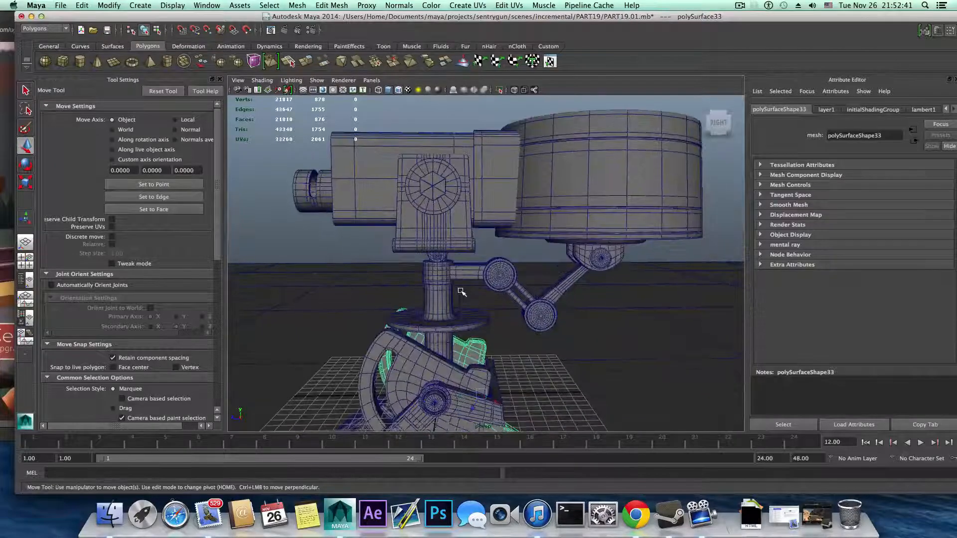
pyautogui.keyDown('alt'); pyautogui.moveTo(462, 292); pyautogui.dragTo(460, 292, button='right'); pyautogui.keyUp('alt')
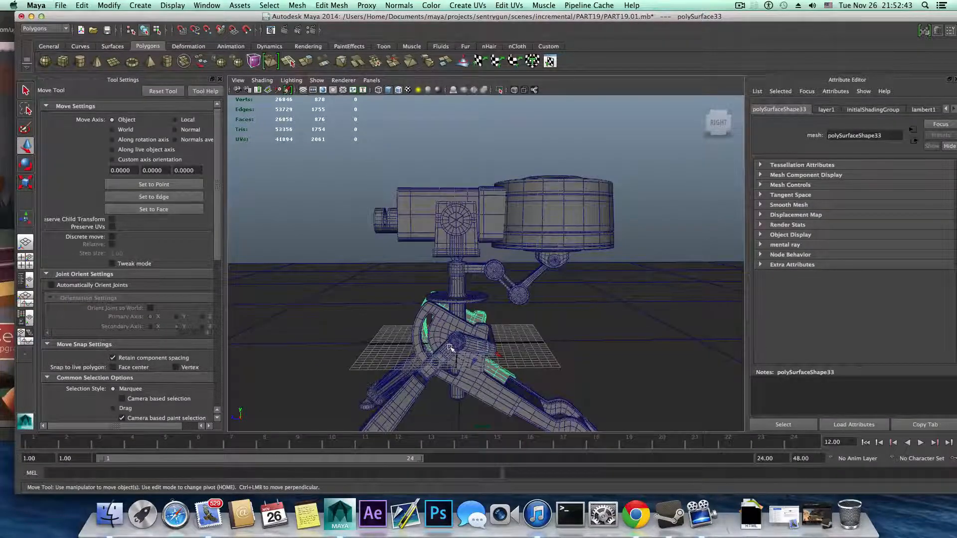
# Step: Examine the tripod base, focusing on the rear leg with its crossbar and bent feet, from the side and back
pyautogui.keyDown('alt'); pyautogui.moveTo(444, 311); pyautogui.dragTo(455, 325, button='right'); pyautogui.keyUp('alt')
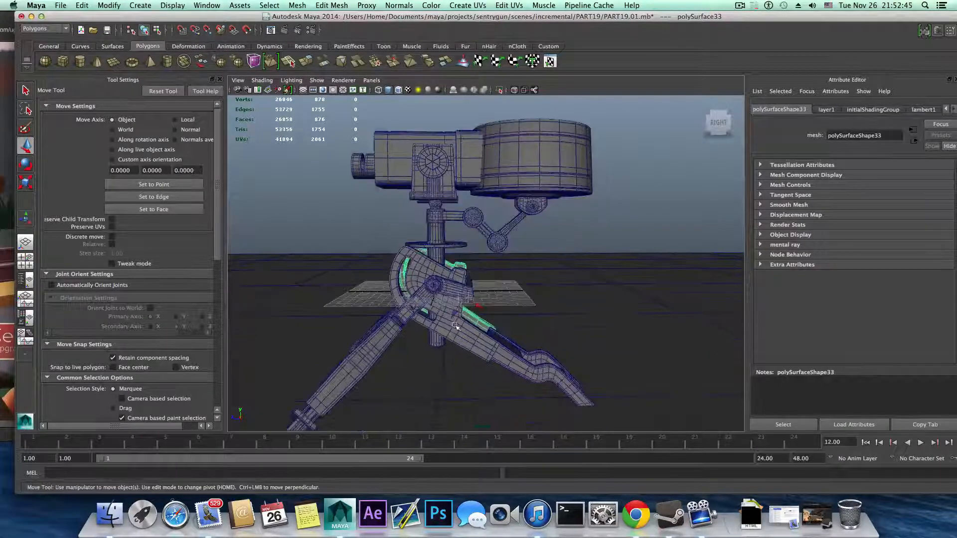
pyautogui.keyDown('alt'); pyautogui.moveTo(482, 341); pyautogui.dragTo(426, 337); pyautogui.keyUp('alt')
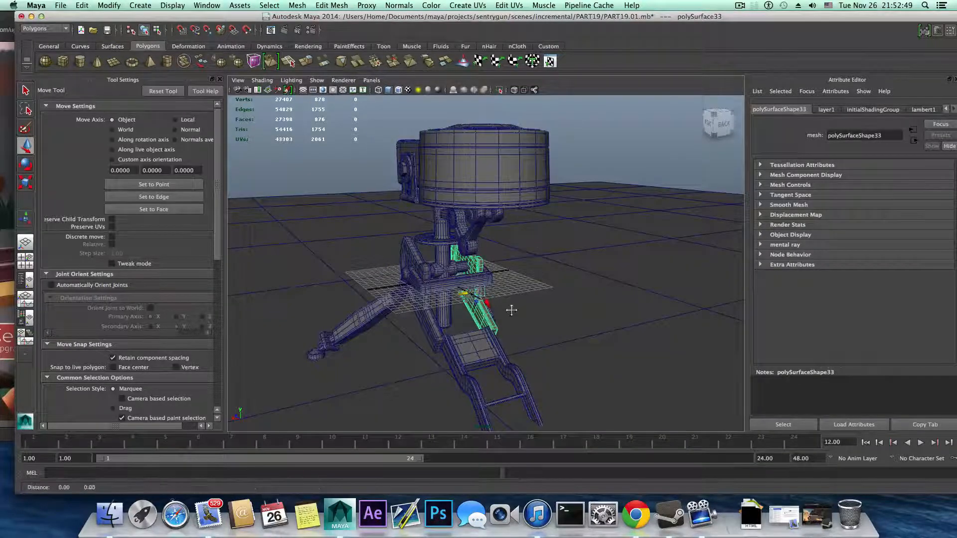
pyautogui.keyDown('alt'); pyautogui.moveTo(511, 310); pyautogui.dragTo(532, 301, button='middle'); pyautogui.keyUp('alt')
pyautogui.keyDown('alt'); pyautogui.moveTo(503, 341); pyautogui.dragTo(492, 269, button='middle'); pyautogui.keyUp('alt')
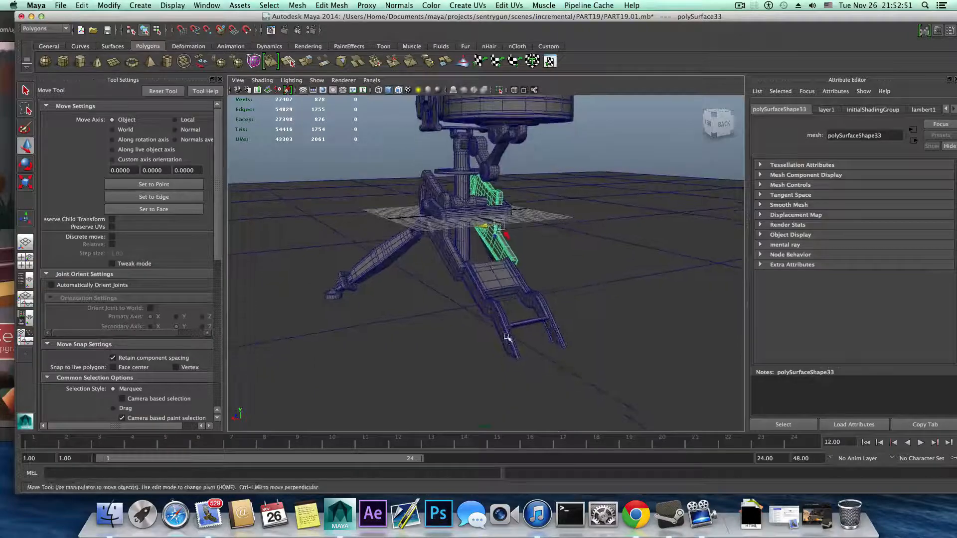
pyautogui.keyDown('alt'); pyautogui.moveTo(507, 337); pyautogui.dragTo(477, 319); pyautogui.keyUp('alt')
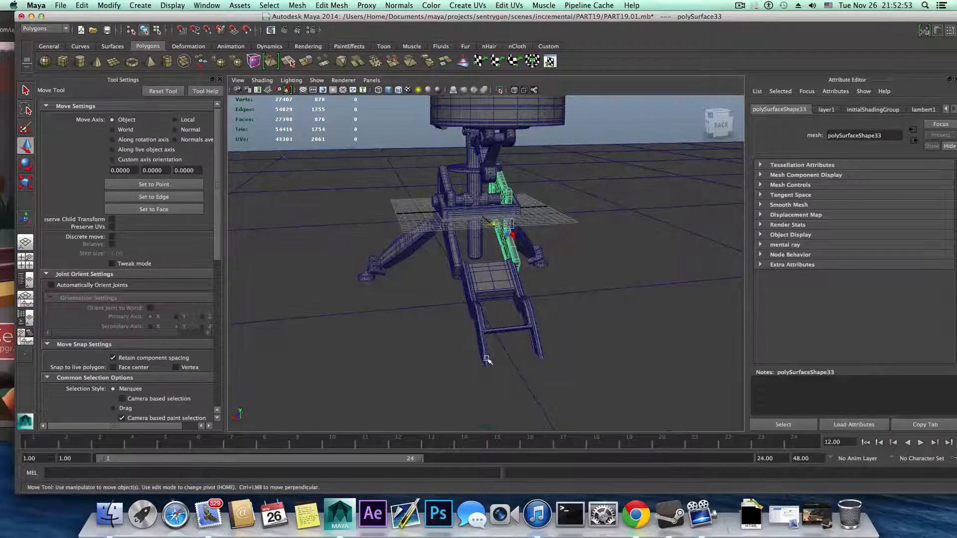
pyautogui.keyDown('alt'); pyautogui.moveTo(475, 338); pyautogui.dragTo(628, 355, button='right'); pyautogui.keyUp('alt')
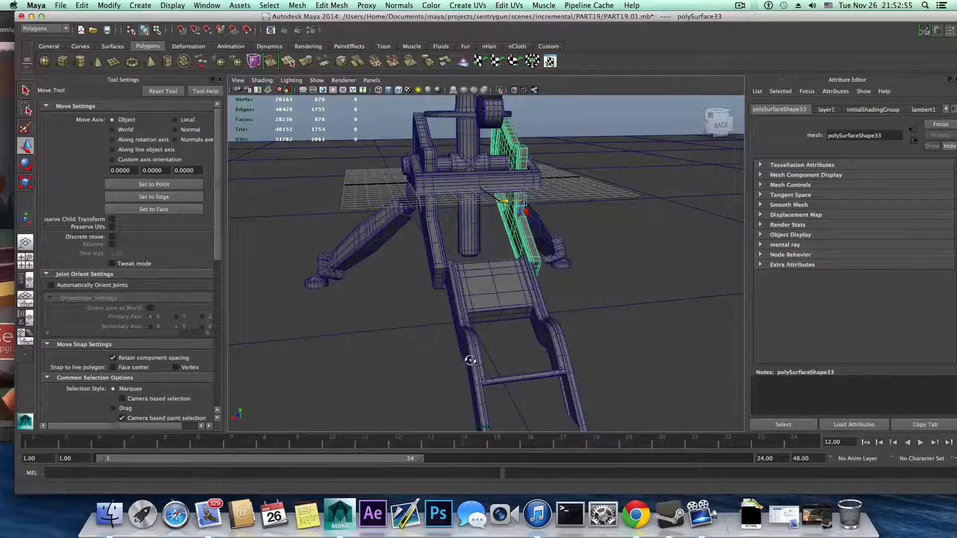
pyautogui.keyDown('alt'); pyautogui.moveTo(470, 360); pyautogui.dragTo(563, 321); pyautogui.keyUp('alt')
pyautogui.keyDown('alt'); pyautogui.moveTo(563, 321); pyautogui.dragTo(491, 331, button='middle'); pyautogui.keyUp('alt')
pyautogui.keyDown('alt'); pyautogui.moveTo(544, 350); pyautogui.dragTo(507, 353, button='middle'); pyautogui.keyUp('alt')
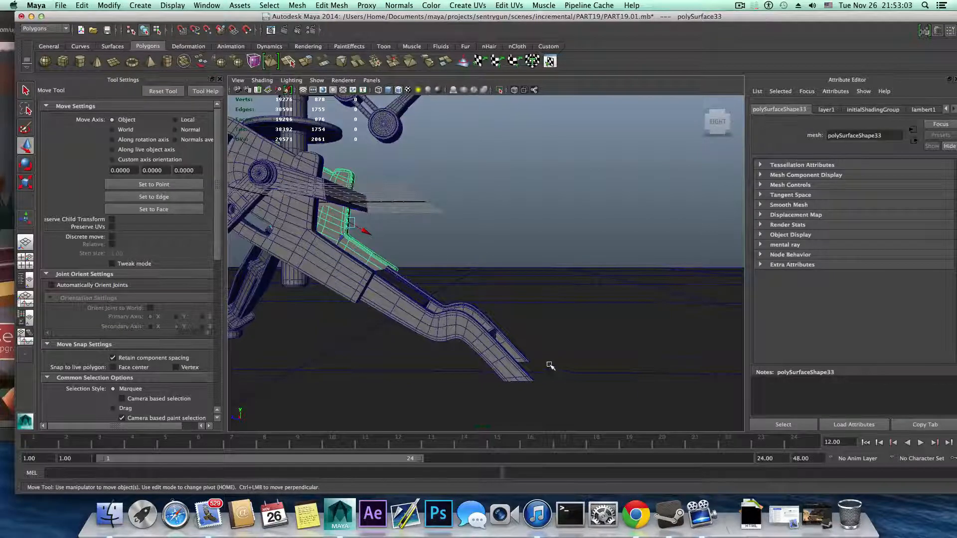
pyautogui.scroll(-2, 536, 352)
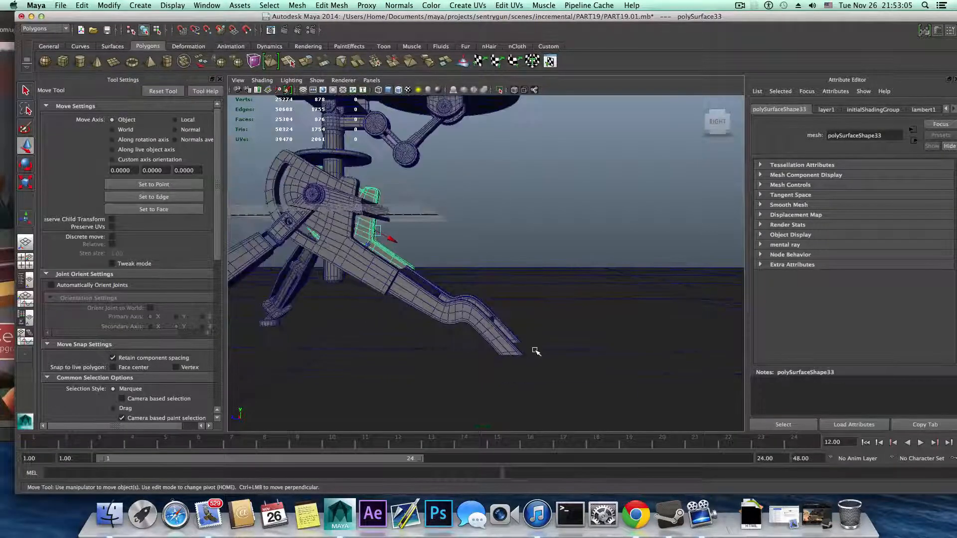
pyautogui.keyDown('alt'); pyautogui.moveTo(548, 338); pyautogui.dragTo(525, 344); pyautogui.keyUp('alt')
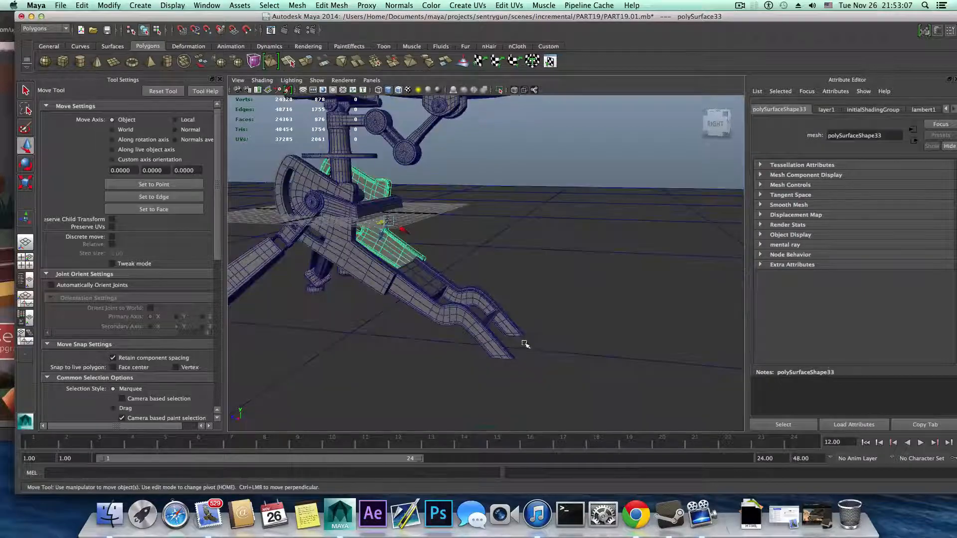
pyautogui.keyDown('alt'); pyautogui.moveTo(387, 308); pyautogui.dragTo(498, 327); pyautogui.keyUp('alt')
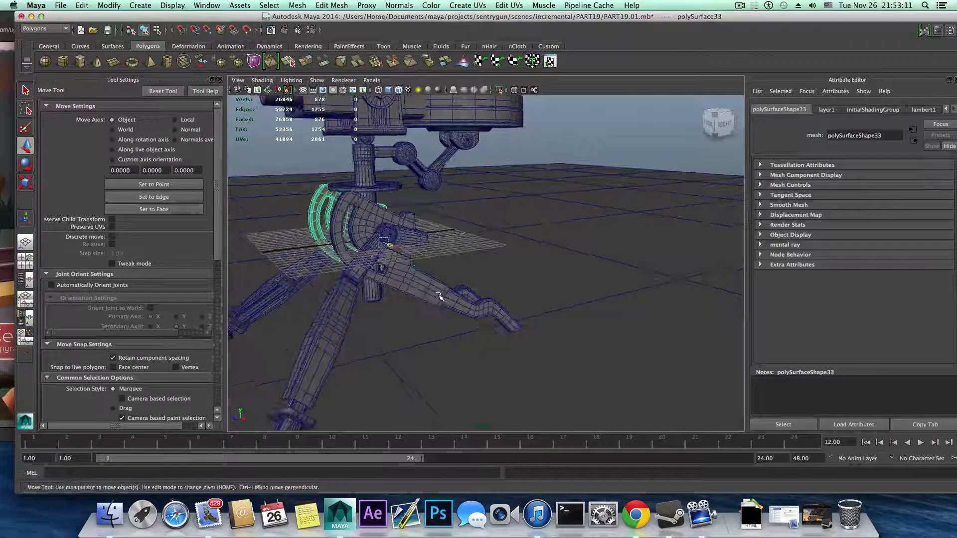
# Step: Select the large drum behind the gun body and examine the upper assembly from the side, above and front
pyautogui.keyDown('alt'); pyautogui.moveTo(438, 259); pyautogui.dragTo(436, 313, button='middle'); pyautogui.keyUp('alt')
pyautogui.keyDown('alt'); pyautogui.moveTo(416, 257); pyautogui.dragTo(442, 315, button='middle'); pyautogui.keyUp('alt')
pyautogui.keyDown('alt'); pyautogui.moveTo(443, 315); pyautogui.dragTo(431, 227); pyautogui.keyUp('alt')
pyautogui.click(441, 212)
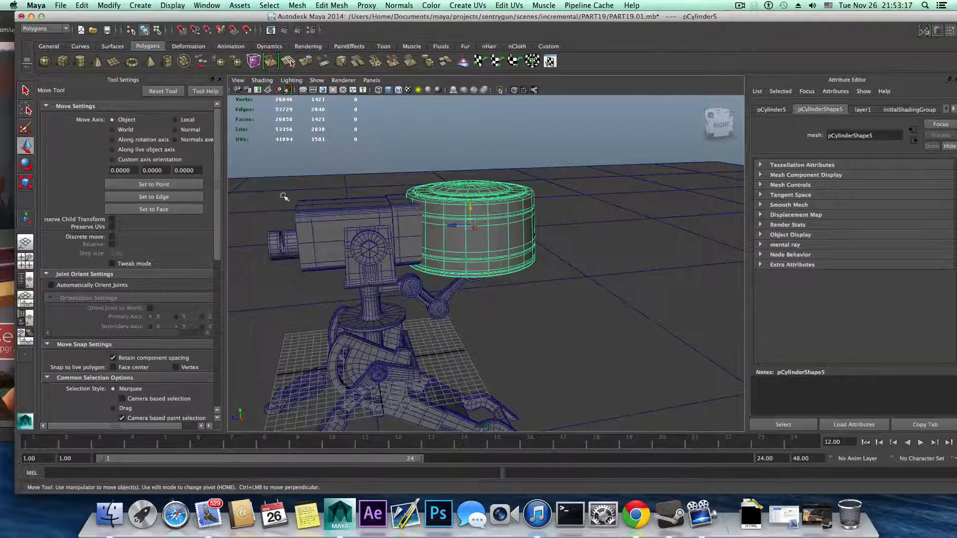
pyautogui.keyDown('alt'); pyautogui.moveTo(284, 196); pyautogui.dragTo(534, 218); pyautogui.keyUp('alt')
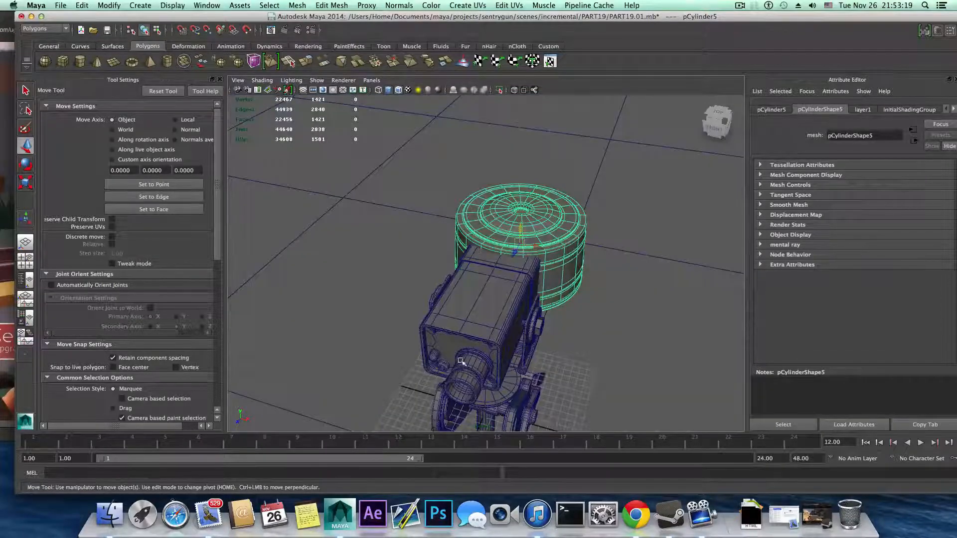
pyautogui.keyDown('alt'); pyautogui.moveTo(460, 360); pyautogui.dragTo(364, 302); pyautogui.keyUp('alt')
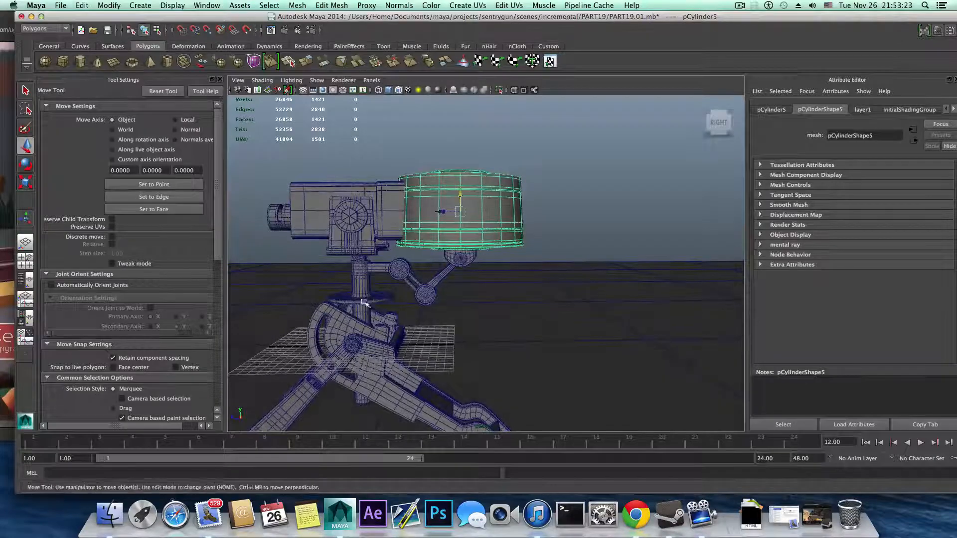
pyautogui.keyDown('alt'); pyautogui.moveTo(364, 302); pyautogui.dragTo(442, 322, button='middle'); pyautogui.keyUp('alt')
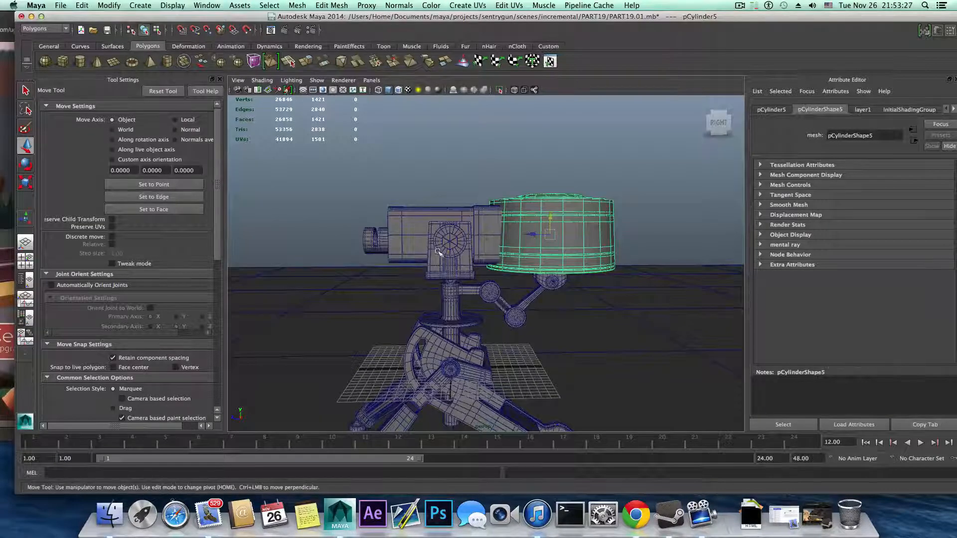
pyautogui.keyDown('alt'); pyautogui.moveTo(438, 252); pyautogui.dragTo(476, 276); pyautogui.keyUp('alt')
pyautogui.keyDown('alt'); pyautogui.moveTo(451, 267); pyautogui.dragTo(587, 301, button='right'); pyautogui.keyUp('alt')
pyautogui.keyDown('alt'); pyautogui.moveTo(505, 314); pyautogui.dragTo(500, 316, button='right'); pyautogui.keyUp('alt')
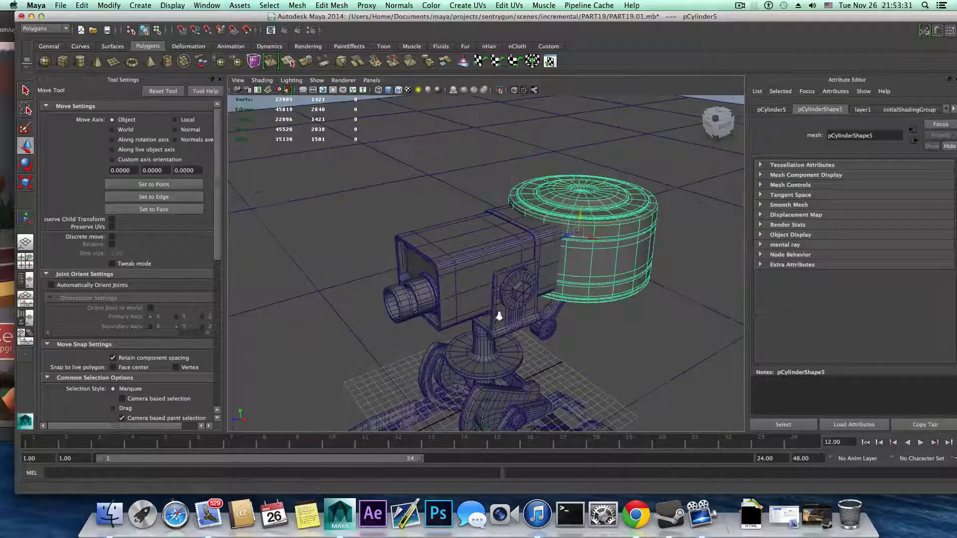
# Step: Examine the full sentry gun with its drum, linkage arm and tripod from the side, at raised and level angles
pyautogui.keyDown('alt'); pyautogui.moveTo(461, 289); pyautogui.dragTo(412, 302); pyautogui.keyUp('alt')
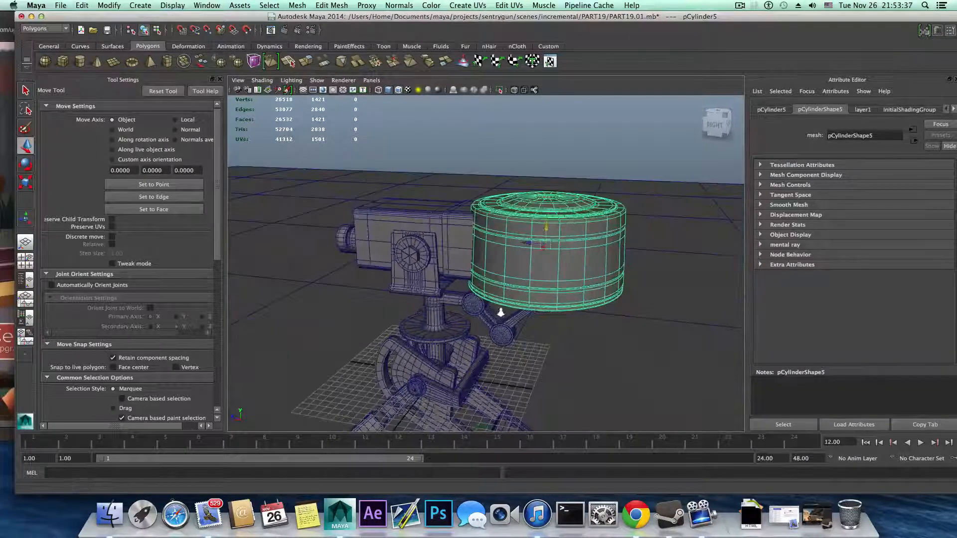
pyautogui.keyDown('alt'); pyautogui.moveTo(500, 312); pyautogui.dragTo(429, 316, button='right'); pyautogui.keyUp('alt')
pyautogui.keyDown('alt'); pyautogui.moveTo(430, 299); pyautogui.dragTo(406, 269, button='middle'); pyautogui.keyUp('alt')
pyautogui.moveTo(429, 300)
pyautogui.keyDown('alt'); pyautogui.mouseDown()
pyautogui.moveTo(450, 289)
pyautogui.moveTo(504, 292)
pyautogui.moveTo(452, 290)
pyautogui.moveTo(453, 331)
pyautogui.moveTo(448, 299)
pyautogui.mouseUp(); pyautogui.keyUp('alt')
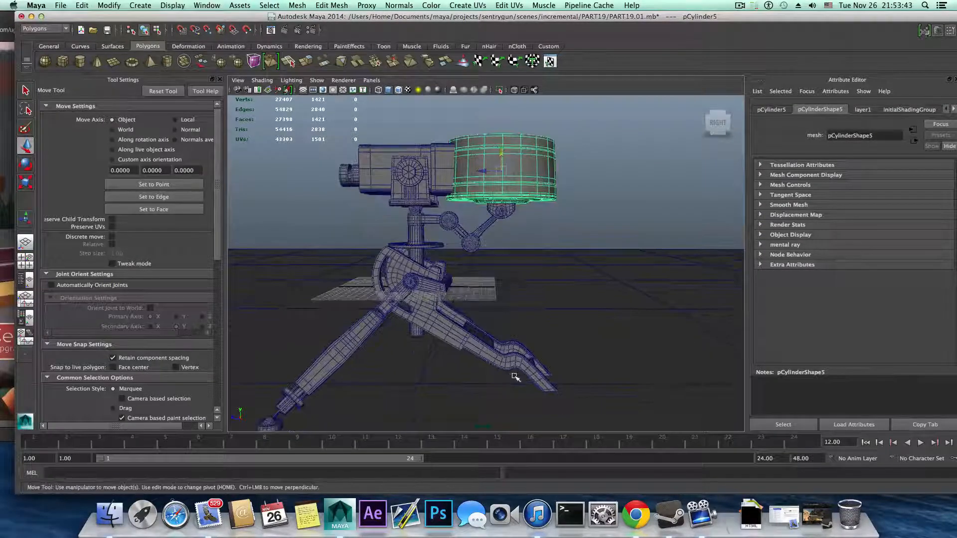
pyautogui.keyDown('alt'); pyautogui.moveTo(515, 377); pyautogui.dragTo(501, 299); pyautogui.keyUp('alt')
pyautogui.keyDown('alt'); pyautogui.moveTo(428, 232); pyautogui.dragTo(435, 189); pyautogui.keyUp('alt')
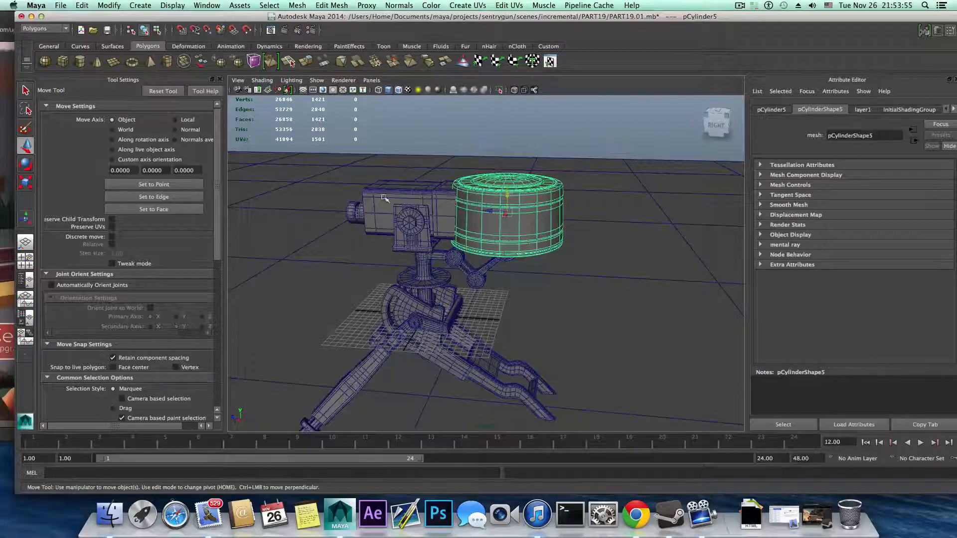
pyautogui.keyDown('alt'); pyautogui.moveTo(437, 235); pyautogui.dragTo(450, 218); pyautogui.keyUp('alt')
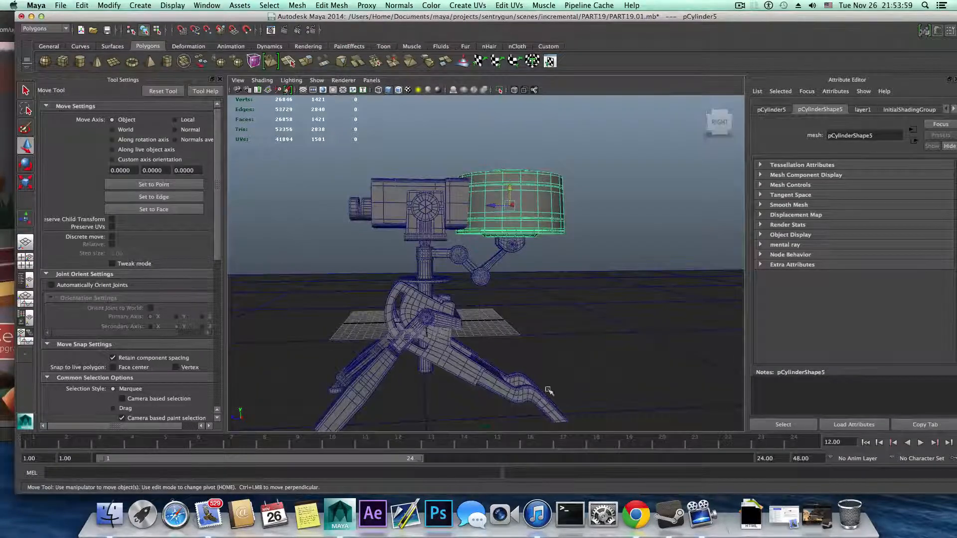
# Step: Closely inspect the tripod's slotted hinge brackets and leg joints, then view the whole gun from the side and above
pyautogui.keyDown('alt'); pyautogui.moveTo(535, 399); pyautogui.dragTo(436, 354); pyautogui.keyUp('alt')
pyautogui.keyDown('alt'); pyautogui.moveTo(436, 354); pyautogui.dragTo(596, 400, button='right'); pyautogui.keyUp('alt')
pyautogui.keyDown('alt'); pyautogui.moveTo(397, 352); pyautogui.dragTo(451, 289, button='middle'); pyautogui.keyUp('alt')
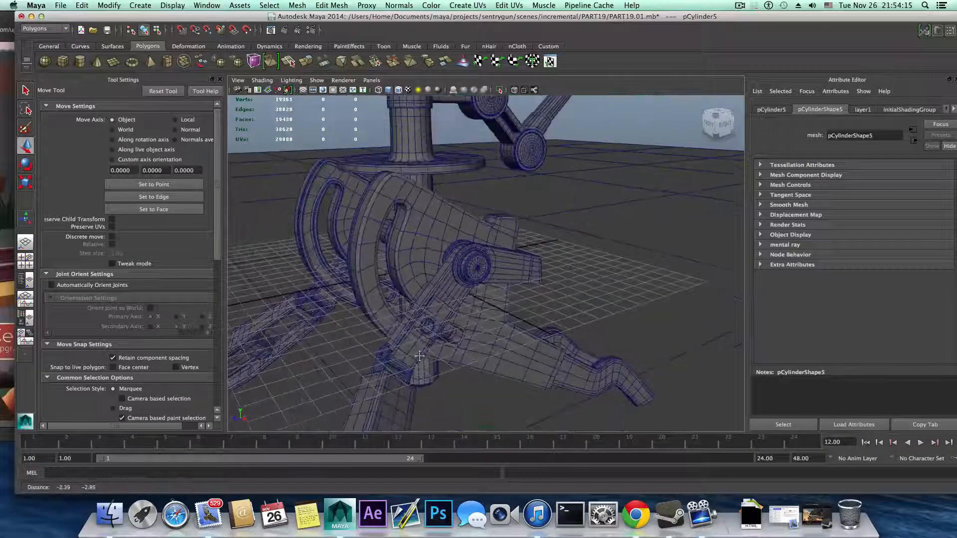
pyautogui.keyDown('alt'); pyautogui.moveTo(427, 329); pyautogui.dragTo(452, 330); pyautogui.keyUp('alt')
pyautogui.keyDown('alt'); pyautogui.moveTo(395, 337); pyautogui.dragTo(382, 336); pyautogui.keyUp('alt')
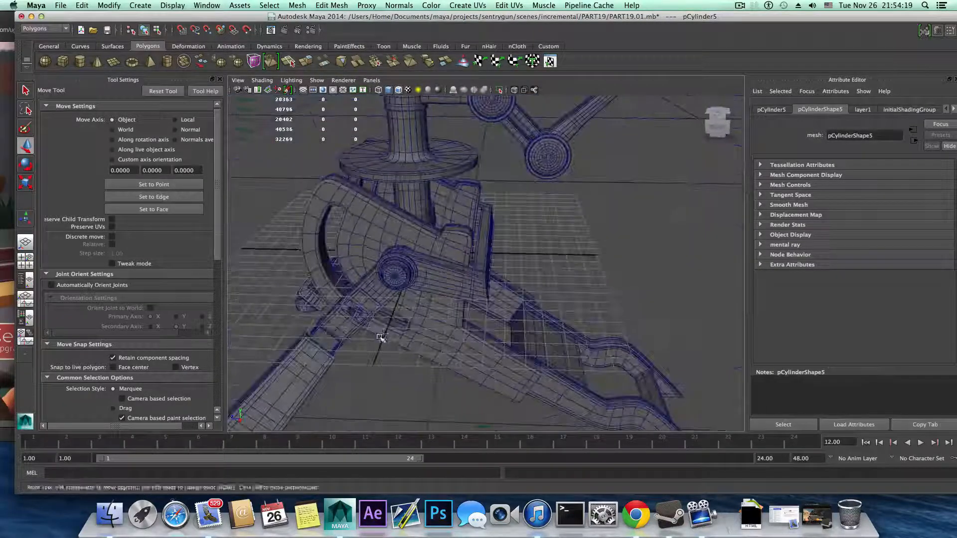
pyautogui.keyDown('alt'); pyautogui.moveTo(396, 304); pyautogui.dragTo(417, 344, button='middle'); pyautogui.keyUp('alt')
pyautogui.keyDown('alt'); pyautogui.moveTo(416, 344); pyautogui.dragTo(275, 341, button='right'); pyautogui.keyUp('alt')
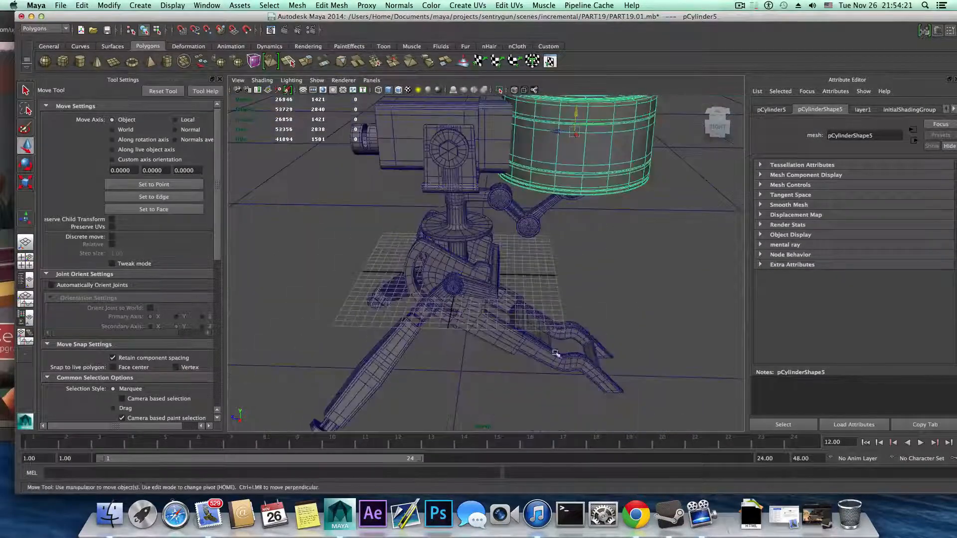
pyautogui.keyDown('alt'); pyautogui.moveTo(545, 357); pyautogui.dragTo(541, 338); pyautogui.keyUp('alt')
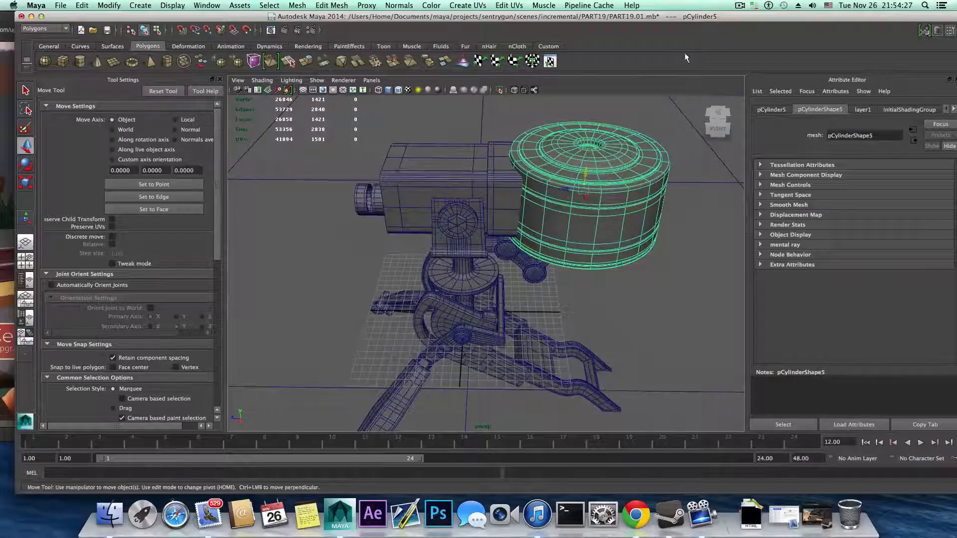
pyautogui.click(740, 6)
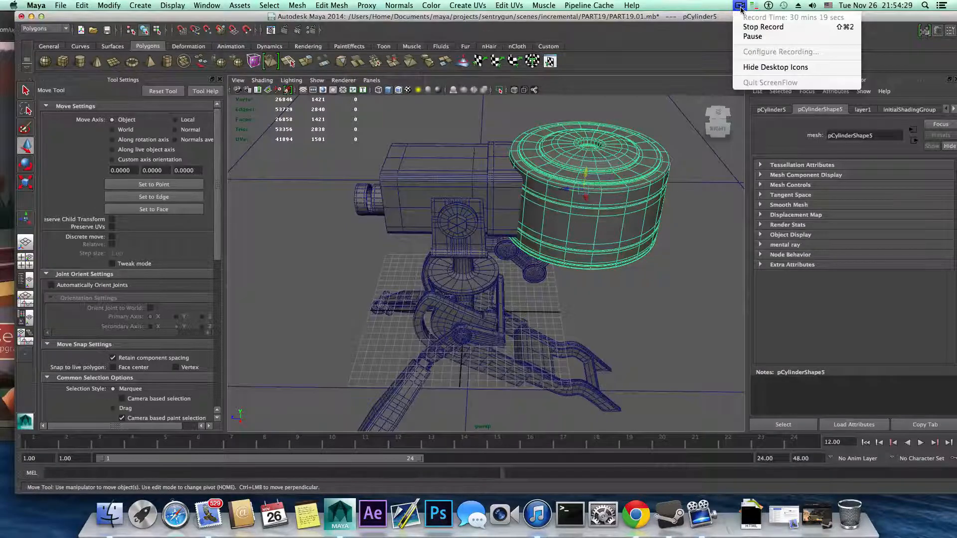